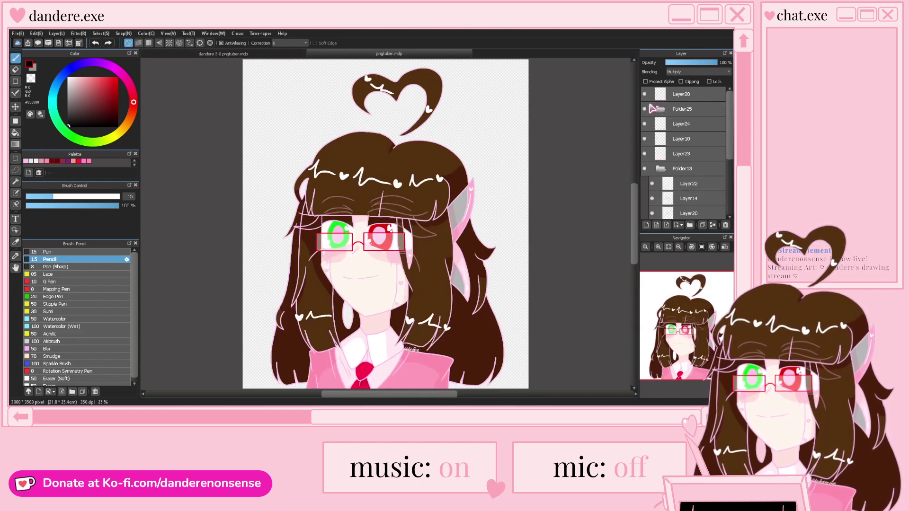
Hide Folder25 with the glasses in pngtuber.mdp and examine the face's blush and line art
left_click(645, 109)
scroll(358, 258, "up", 2)
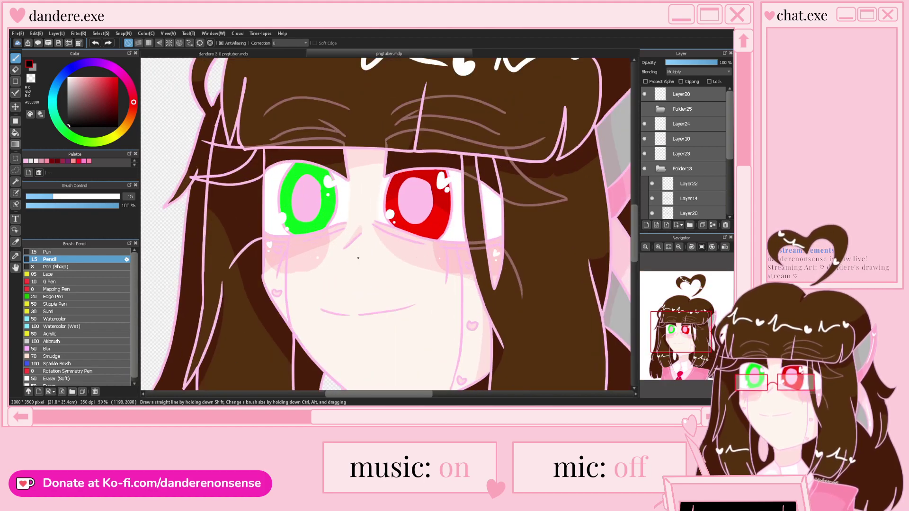
right_click(303, 265)
Switch to dandere 3.0 pngtuber.mdp, show the Layer7 face sketch and add a new layer directly above Layer8
left_click(287, 55)
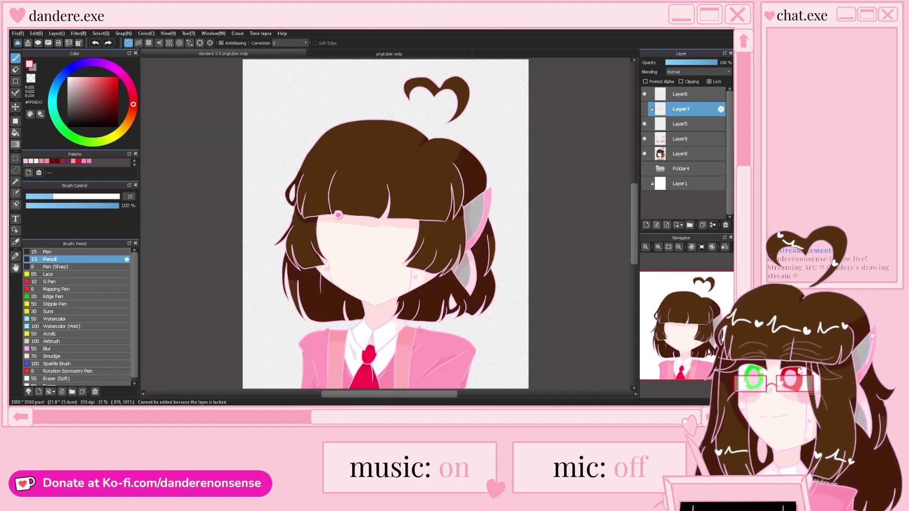
scroll(468, 181, "up", 3)
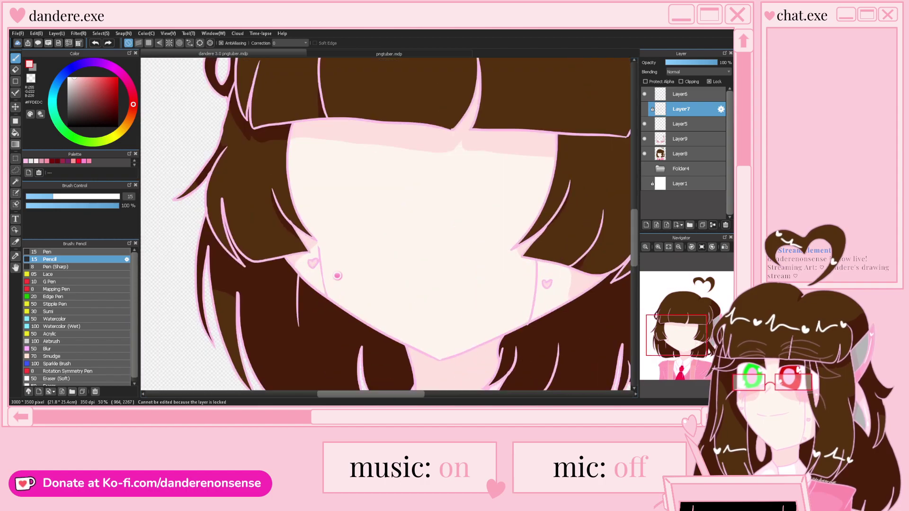
left_click(646, 116)
left_click(691, 153)
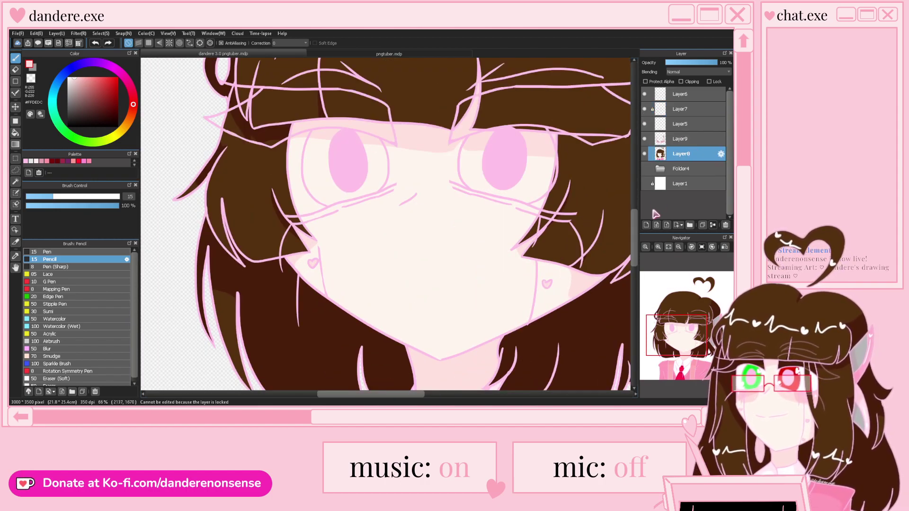
left_click(646, 225)
Paint light pink round blush on both cheeks with the Pencil brush at size 150
left_click_drag(61, 196, 119, 205)
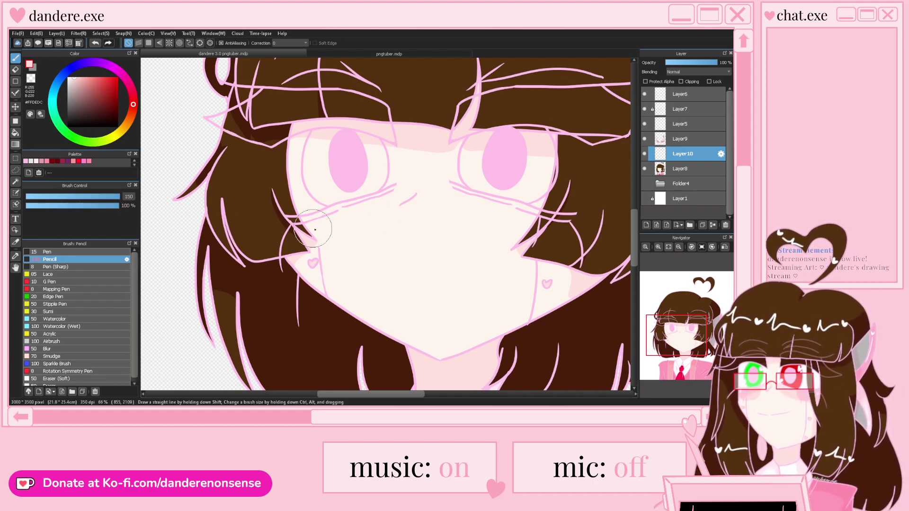
mouse_move(317, 218)
left_mouse_down()
mouse_move(324, 221)
mouse_move(294, 222)
mouse_move(307, 203)
mouse_move(323, 218)
left_mouse_up()
mouse_move(525, 215)
left_mouse_down()
mouse_move(532, 222)
mouse_move(565, 213)
mouse_move(554, 211)
left_mouse_up()
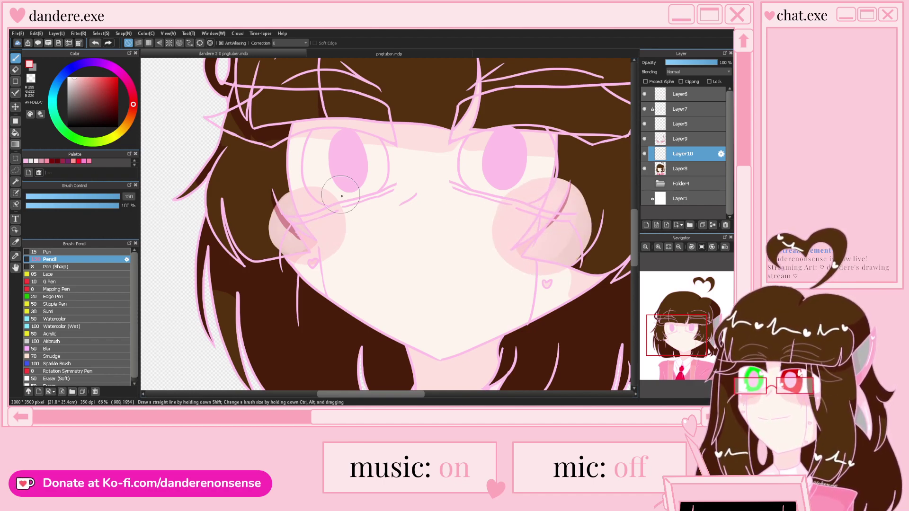
key("ctrl+z")
scroll(340, 190, "down", 1)
scroll(494, 199, "up", 1)
mouse_move(492, 198)
left_mouse_down()
mouse_move(475, 238)
mouse_move(474, 218)
mouse_move(489, 204)
left_mouse_up()
Erase the blush that spills over the hair beside the right cheek, using an eraser size of 20
key("e")
scroll(487, 188, "up", 2)
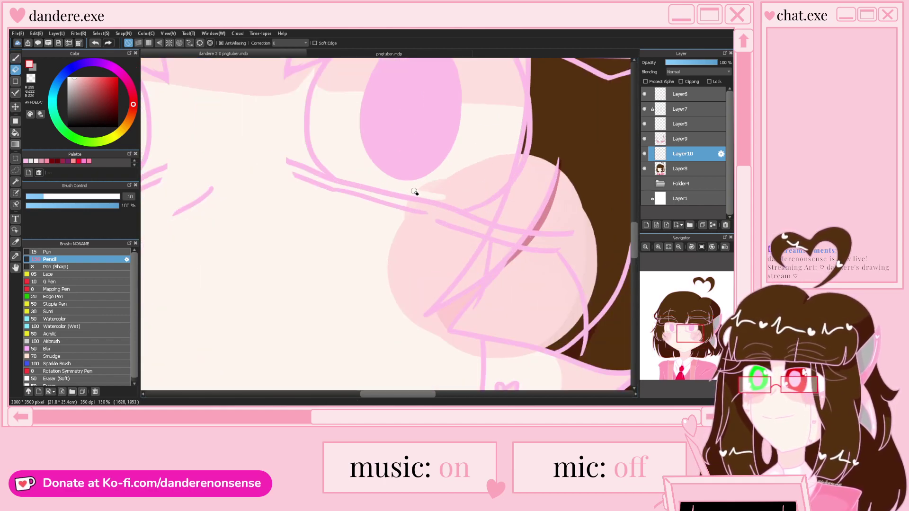
scroll(416, 193, "down", 2)
scroll(471, 217, "up", 1)
mouse_move(375, 272)
left_mouse_down()
mouse_move(430, 228)
mouse_move(369, 280)
mouse_move(468, 169)
mouse_move(382, 264)
mouse_move(467, 138)
mouse_move(438, 188)
mouse_move(458, 141)
mouse_move(462, 160)
mouse_move(473, 157)
mouse_move(500, 103)
mouse_move(496, 134)
mouse_move(521, 111)
mouse_move(449, 211)
mouse_move(400, 252)
left_mouse_up()
scroll(380, 268, "up", 1)
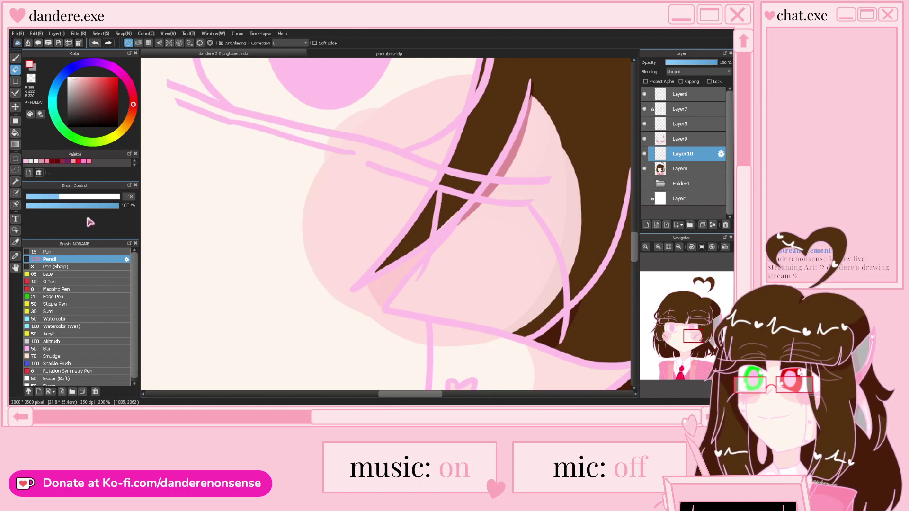
mouse_move(401, 305)
left_mouse_down()
mouse_move(520, 147)
mouse_move(541, 94)
mouse_move(489, 199)
mouse_move(470, 209)
mouse_move(523, 129)
mouse_move(541, 136)
mouse_move(510, 196)
mouse_move(410, 301)
mouse_move(498, 315)
mouse_move(404, 306)
mouse_move(519, 333)
mouse_move(406, 299)
mouse_move(441, 299)
mouse_move(430, 295)
mouse_move(463, 279)
mouse_move(515, 206)
mouse_move(528, 204)
mouse_move(516, 228)
mouse_move(524, 246)
mouse_move(463, 304)
mouse_move(523, 282)
mouse_move(500, 315)
mouse_move(535, 306)
mouse_move(518, 326)
mouse_move(580, 210)
mouse_move(579, 227)
mouse_move(544, 260)
mouse_move(525, 252)
mouse_move(554, 216)
mouse_move(576, 168)
left_mouse_up()
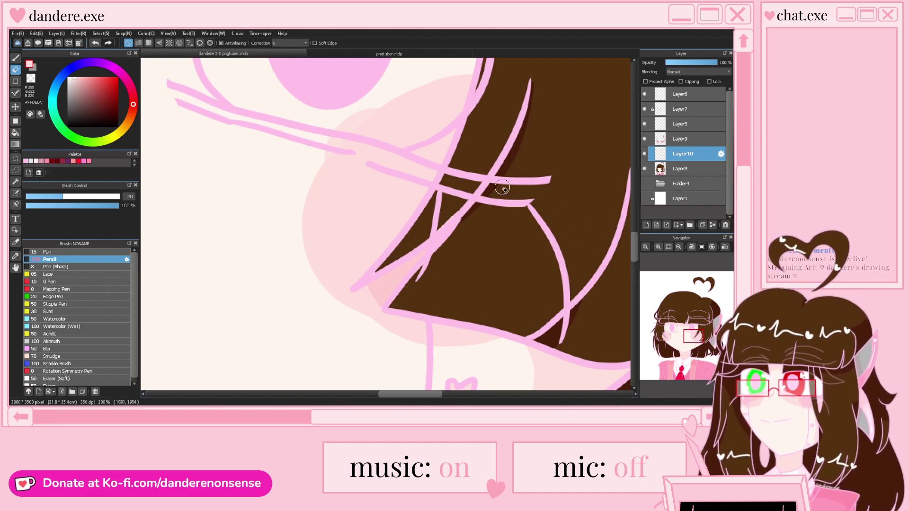
scroll(492, 220, "down", 3)
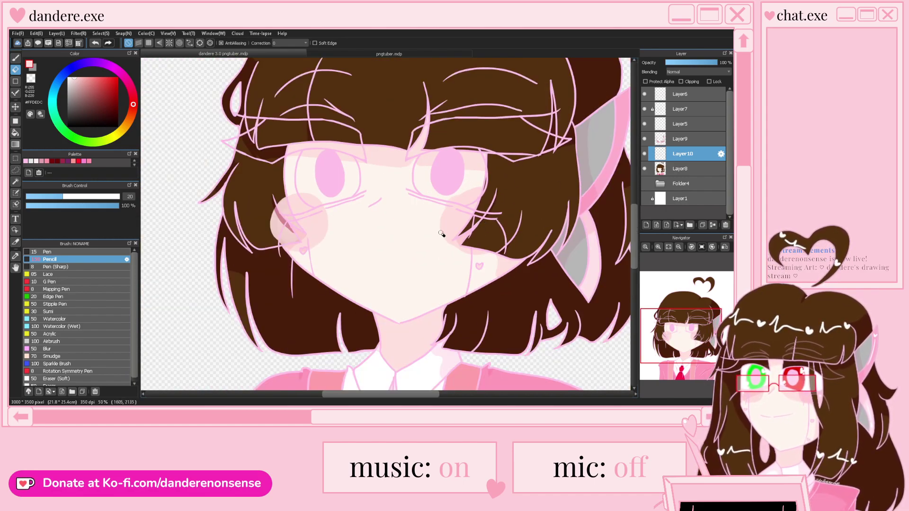
Erase the blush overlapping the hair beside the left cheek and clean up its edge along the jaw
scroll(441, 234, "up", 3)
mouse_move(342, 275)
left_mouse_down()
mouse_move(270, 198)
mouse_move(265, 175)
mouse_move(277, 170)
mouse_move(308, 222)
mouse_move(280, 263)
mouse_move(249, 228)
left_mouse_up()
mouse_move(262, 277)
left_mouse_down()
mouse_move(269, 300)
mouse_move(287, 261)
mouse_move(297, 261)
mouse_move(308, 296)
mouse_move(278, 311)
mouse_move(265, 307)
mouse_move(292, 302)
mouse_move(310, 282)
mouse_move(298, 269)
mouse_move(315, 294)
left_mouse_up()
key("b")
scroll(287, 322, "up", 2)
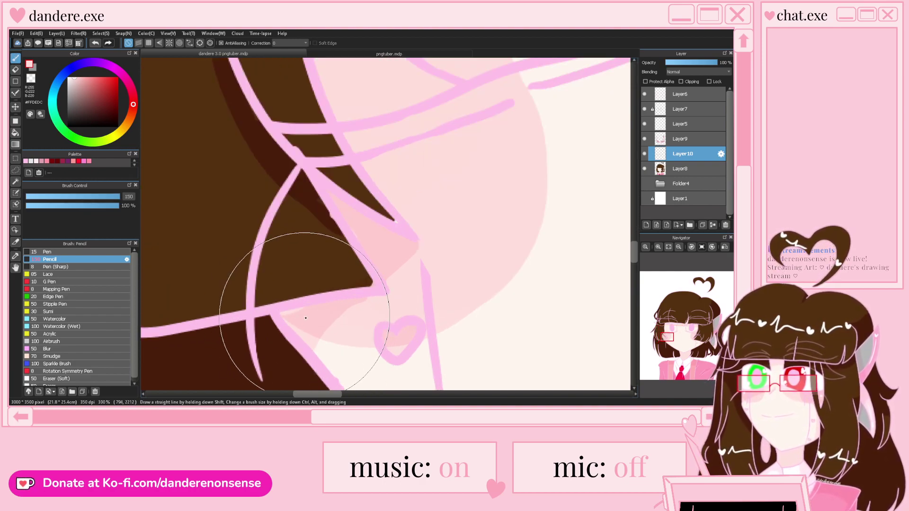
left_click(283, 320)
key("e")
mouse_move(304, 355)
left_mouse_down()
mouse_move(241, 322)
mouse_move(258, 369)
mouse_move(237, 357)
mouse_move(248, 298)
mouse_move(283, 276)
left_mouse_up()
key("ctrl+z")
scroll(343, 204, "down", 2)
scroll(325, 276, "up", 1)
mouse_move(330, 299)
left_mouse_down()
mouse_move(250, 191)
mouse_move(303, 310)
mouse_move(280, 306)
mouse_move(283, 259)
mouse_move(305, 219)
mouse_move(338, 231)
mouse_move(302, 234)
mouse_move(342, 216)
mouse_move(304, 241)
left_mouse_up()
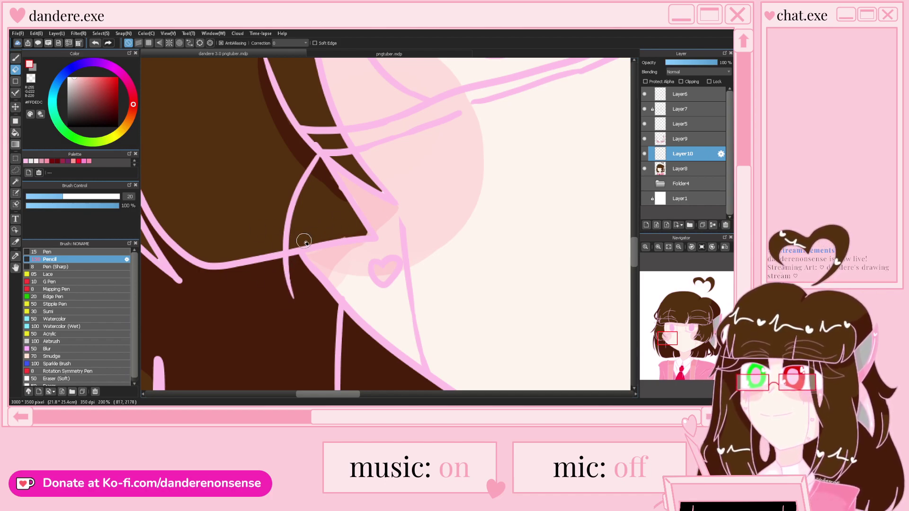
Compare the cheek blush with the face in pngtuber.mdp and return to dandere 3.0 pngtuber.mdp
key("b")
scroll(389, 237, "down", 3)
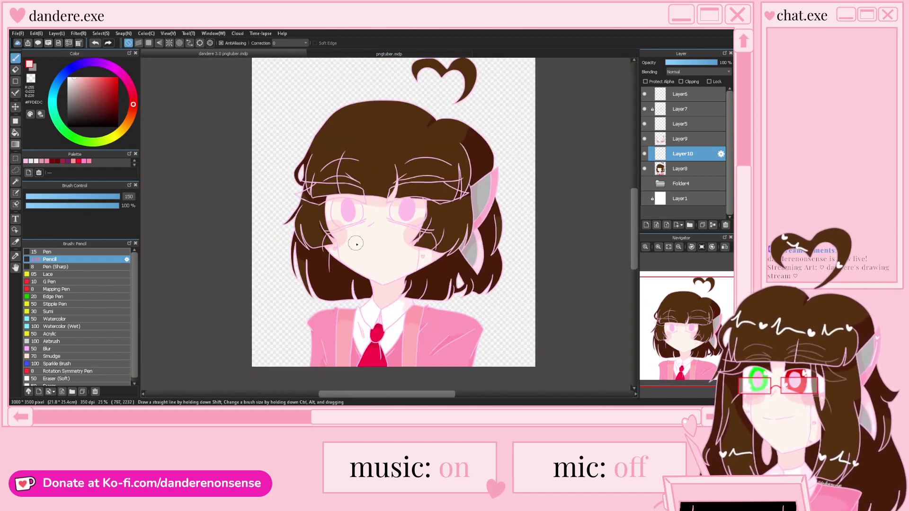
scroll(388, 237, "up", 1)
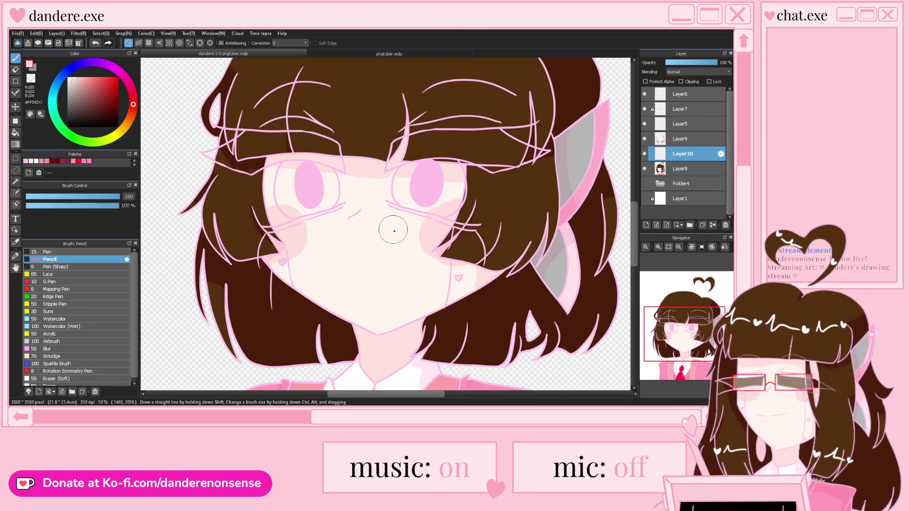
scroll(393, 235, "down", 1)
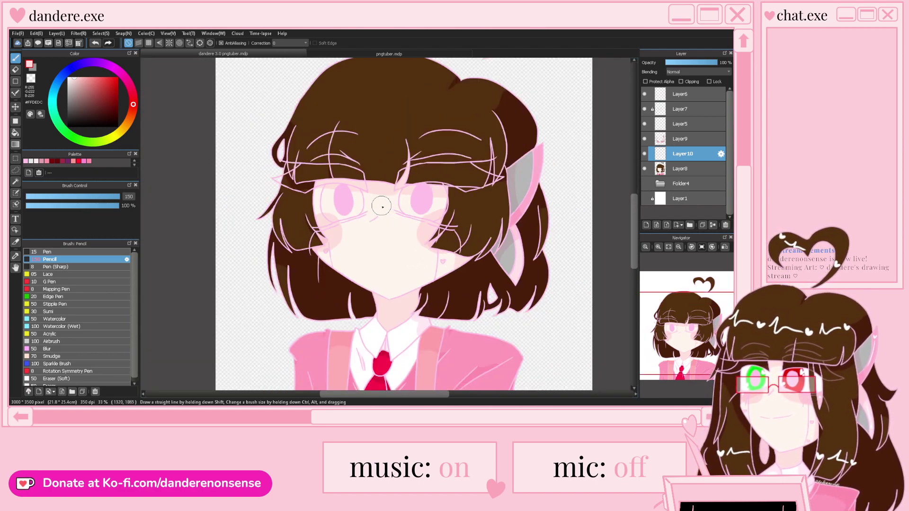
left_click(405, 54)
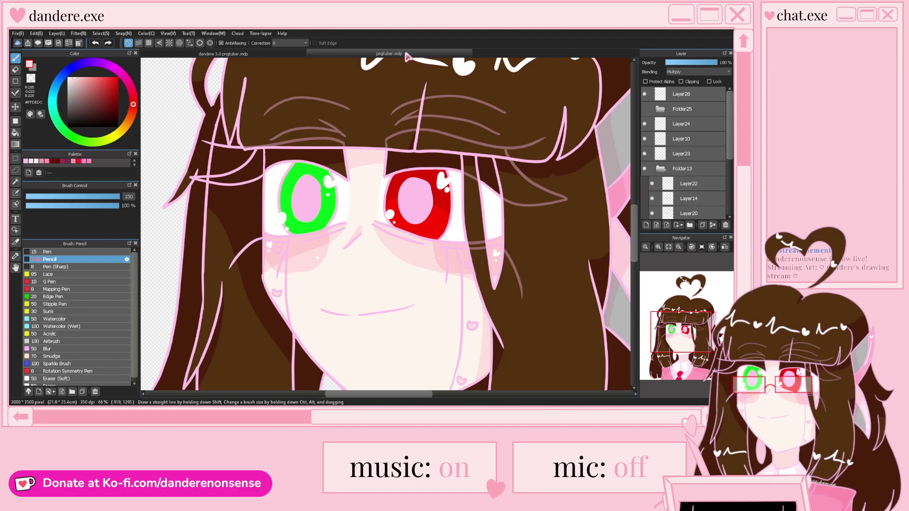
scroll(430, 265, "down", 1)
scroll(392, 173, "up", 1)
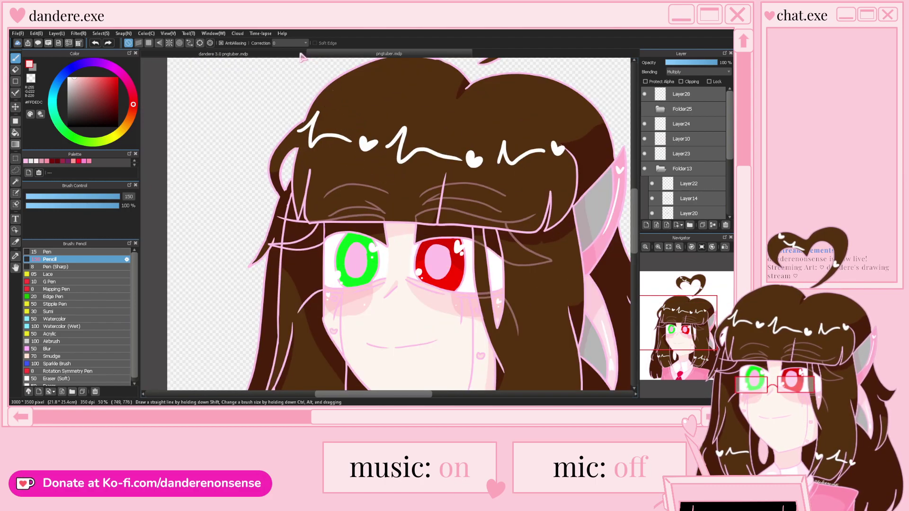
left_click(299, 54)
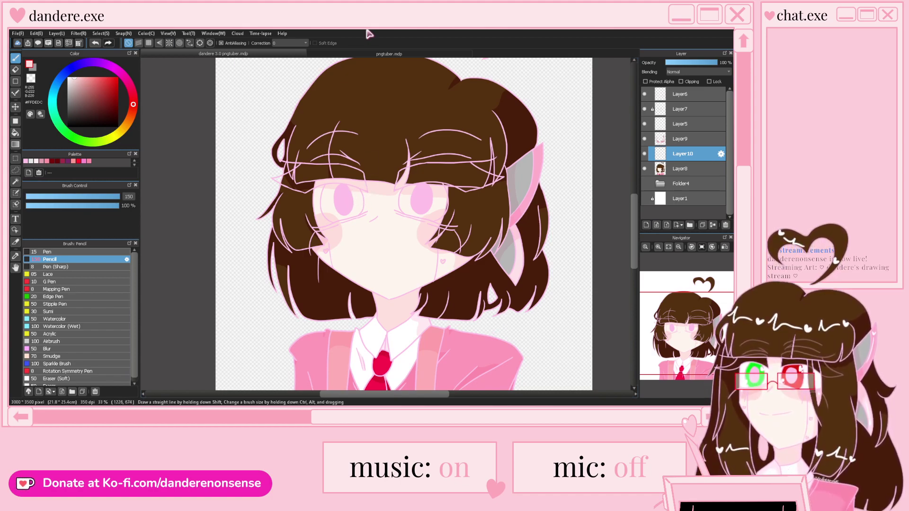
scroll(362, 191, "down", 1)
scroll(375, 221, "up", 1)
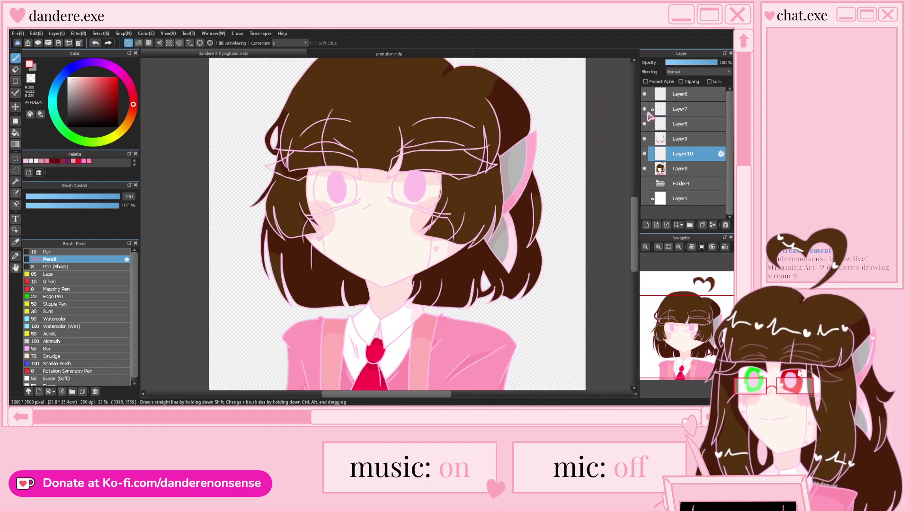
Hide the Layer7 face sketch and make Layer5 the active layer
scroll(436, 185, "up", 2)
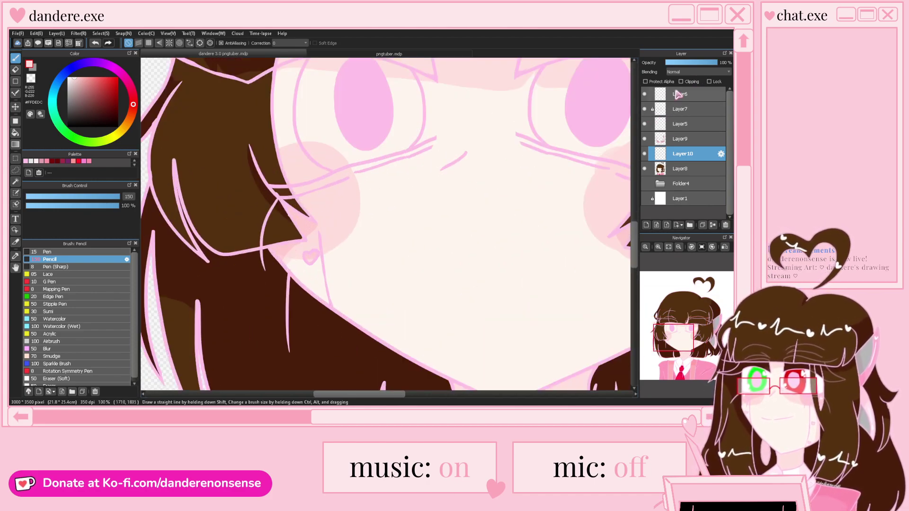
left_click(644, 109)
left_click(646, 96)
left_click(645, 94)
left_click(644, 95)
left_click(645, 154)
left_click(644, 154)
left_click(645, 124)
left_click(645, 124)
left_click(700, 126)
Choose the pink lineart colour from the palette and set the brush size to 10
left_click(38, 161)
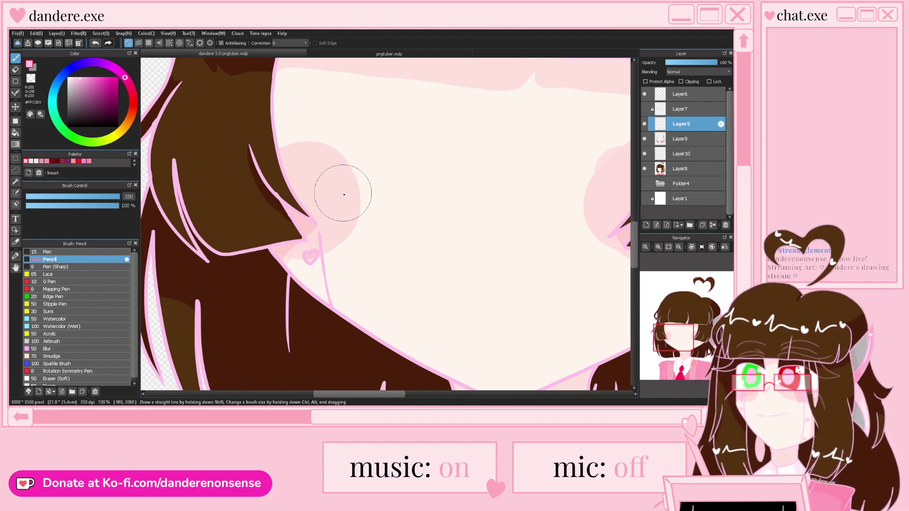
left_click_drag(101, 196, 57, 206)
key("bracketleft")
key("bracketleft")
key("bracketleft")
key("bracketleft")
key("bracketleft")
key("bracketleft")
key("bracketleft")
Draw a thin vertical line with the Pen through the left cheek's blush, joining the existing line beside the small heart
scroll(317, 217, "up", 2)
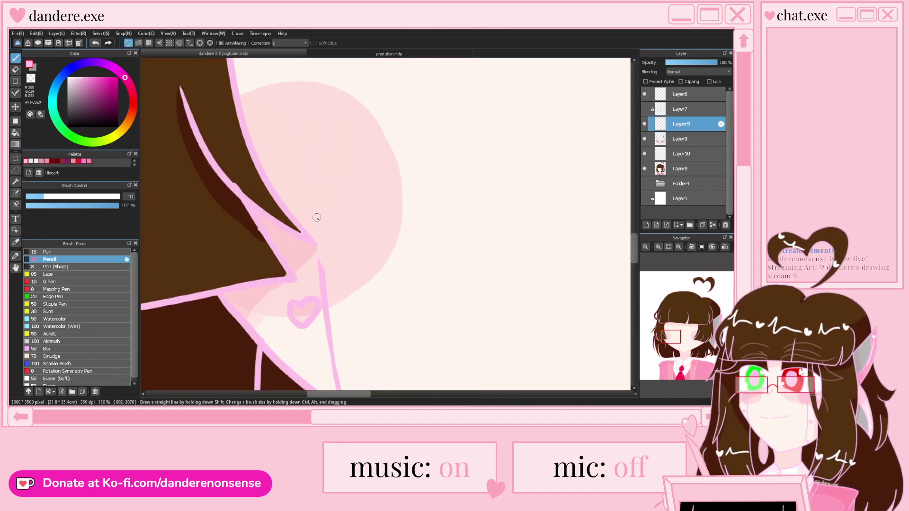
left_click_drag(319, 271, 310, 149)
key("ctrl+z")
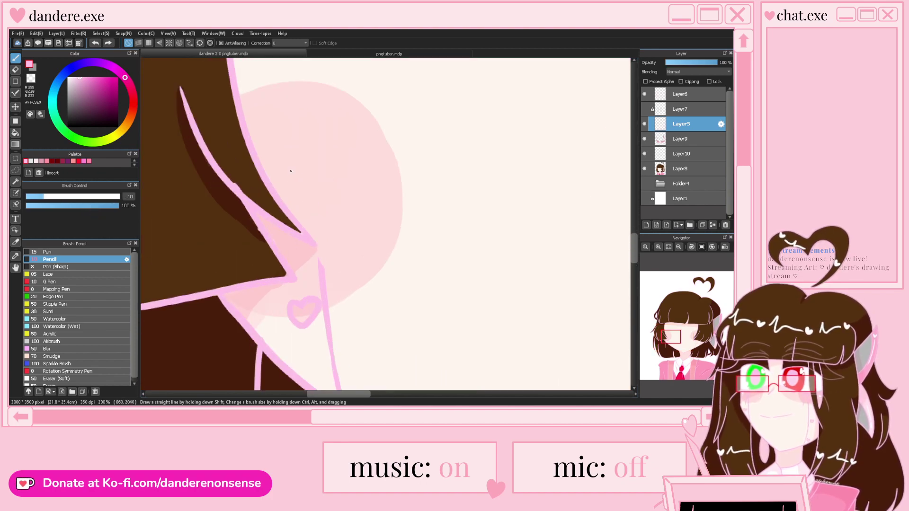
left_click(49, 252)
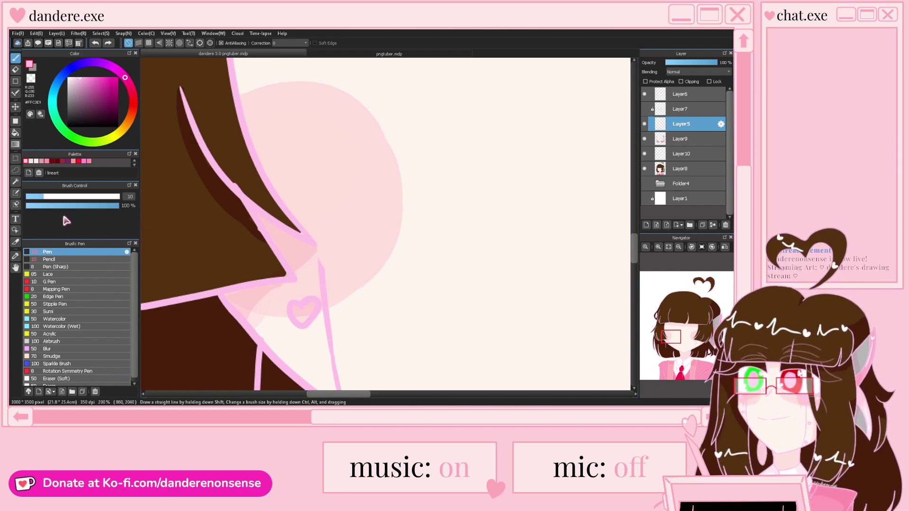
left_click_drag(321, 273, 317, 149)
key("ctrl+z")
left_click_drag(317, 85, 320, 279)
scroll(313, 199, "up", 1)
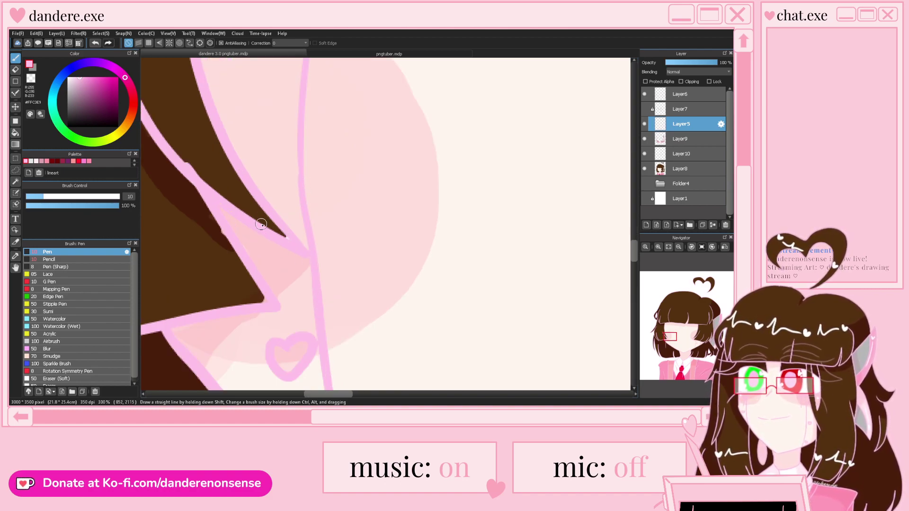
Inspect the cheeks and the whole face, toggling the Layer7 sketch on and off
scroll(261, 224, "down", 3)
scroll(481, 219, "up", 2)
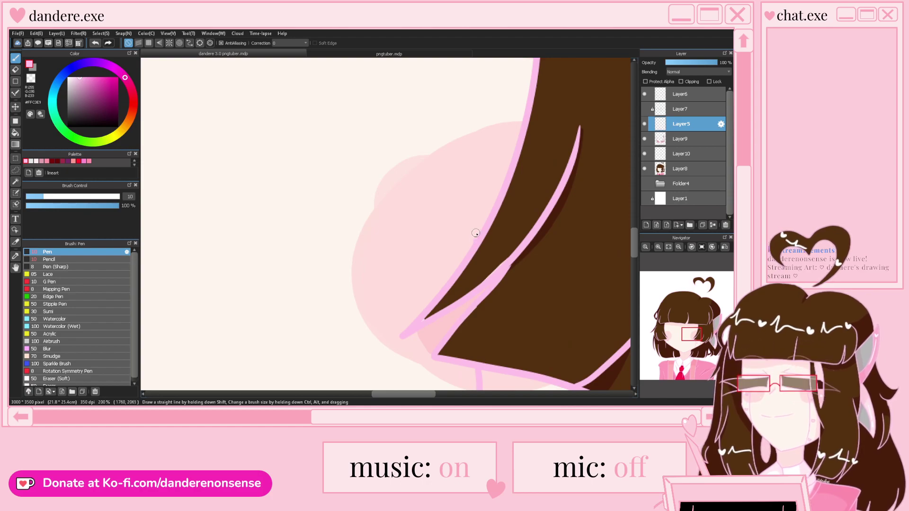
scroll(457, 253, "down", 1)
scroll(459, 253, "down", 1)
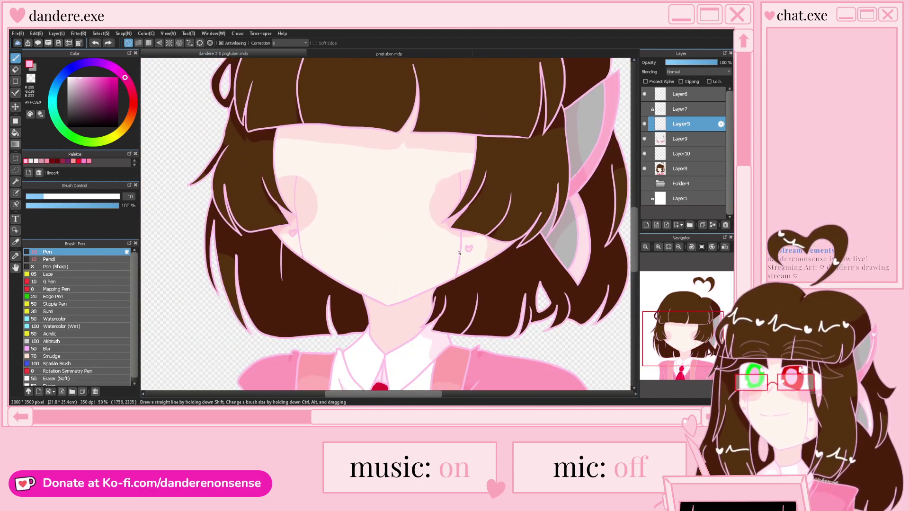
scroll(459, 253, "down", 1)
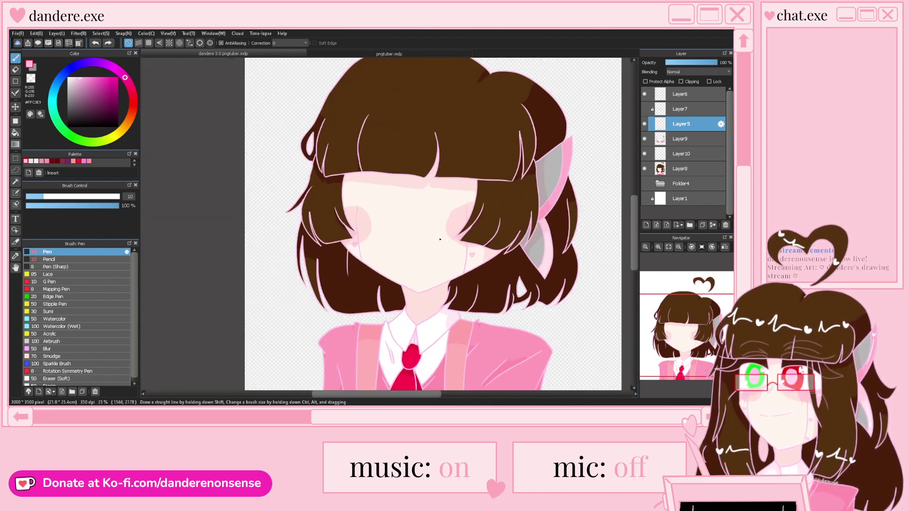
left_click(645, 109)
left_click(644, 109)
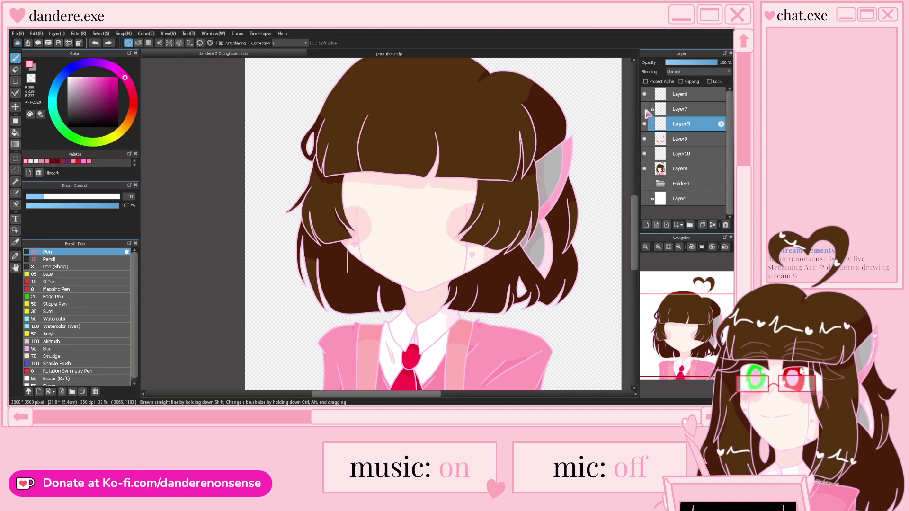
scroll(424, 258, "down", 1)
scroll(426, 164, "up", 1)
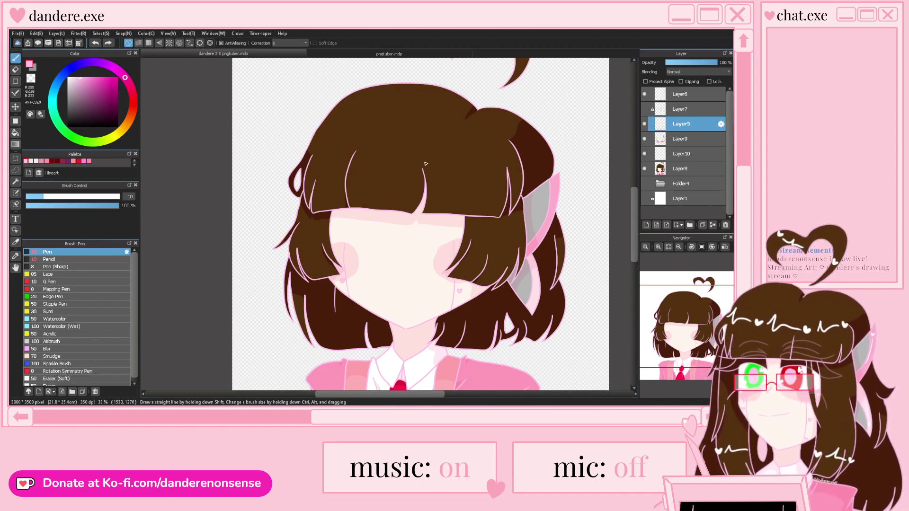
scroll(411, 183, "down", 1)
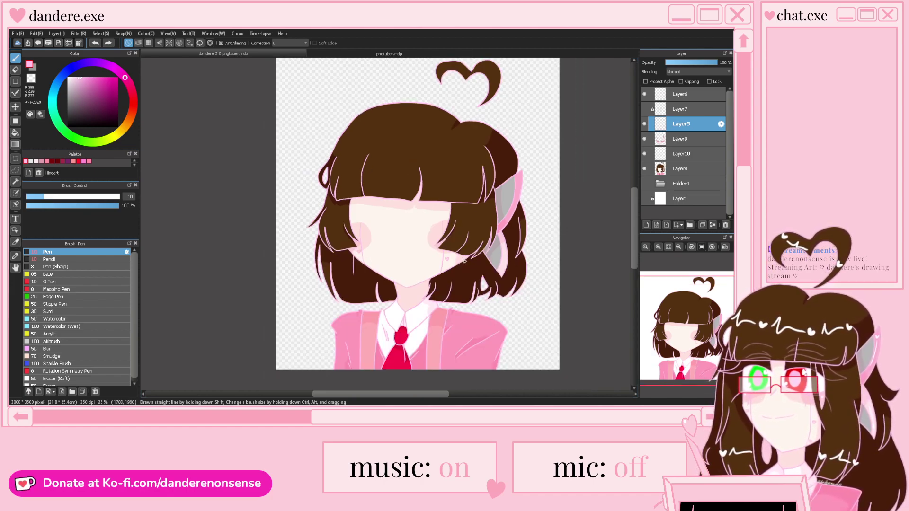
scroll(466, 279, "up", 1)
Add a new layer above Layer6 at the top of the layer stack
left_click(673, 99)
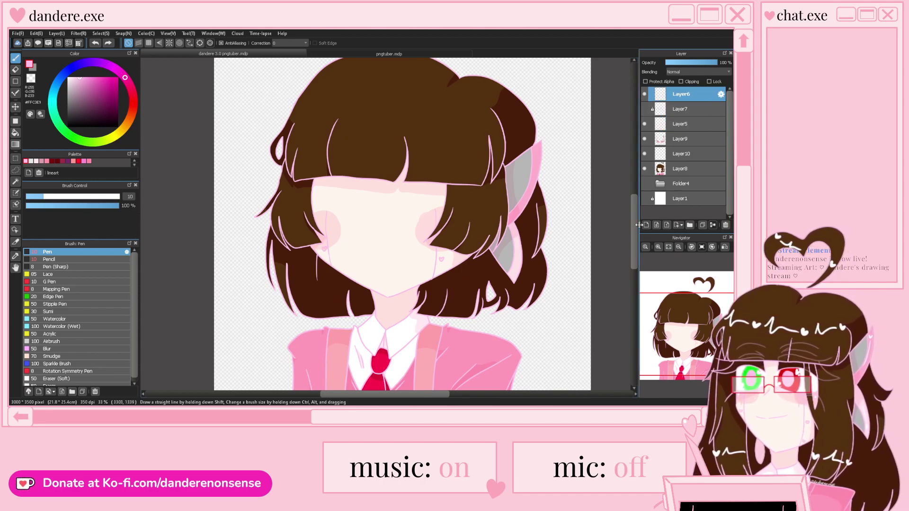
left_click(646, 225)
scroll(445, 268, "down", 1)
scroll(505, 215, "up", 1)
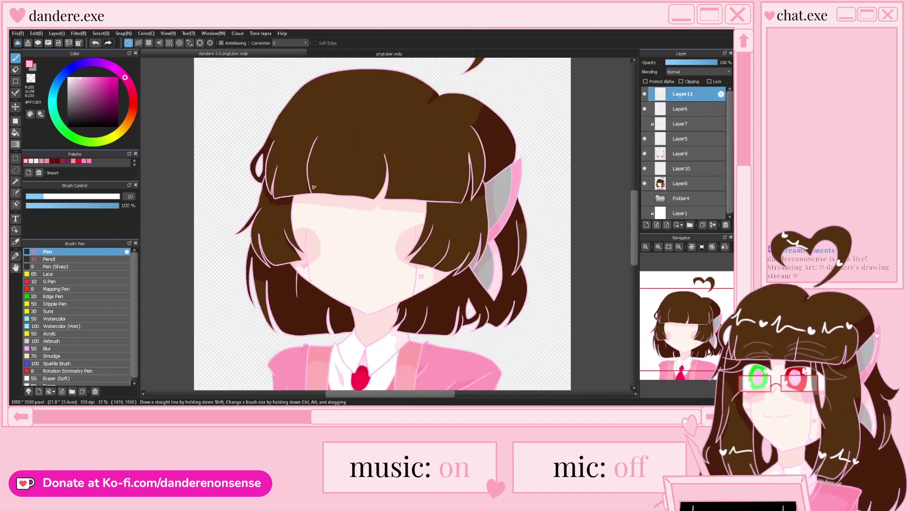
Set the Pen colour to white (#FFFFFF) and the brush size to 20
left_click_drag(69, 98, 47, 47)
left_click_drag(93, 197, 97, 215)
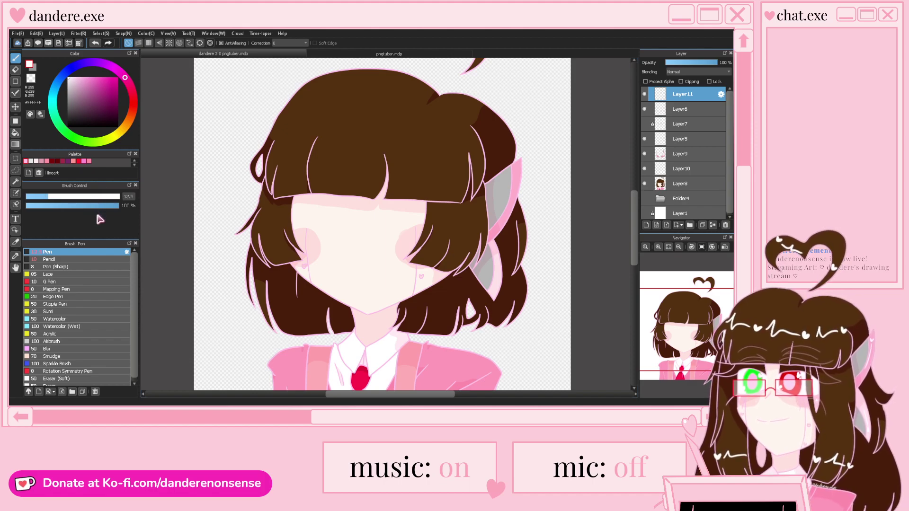
key("bracketright")
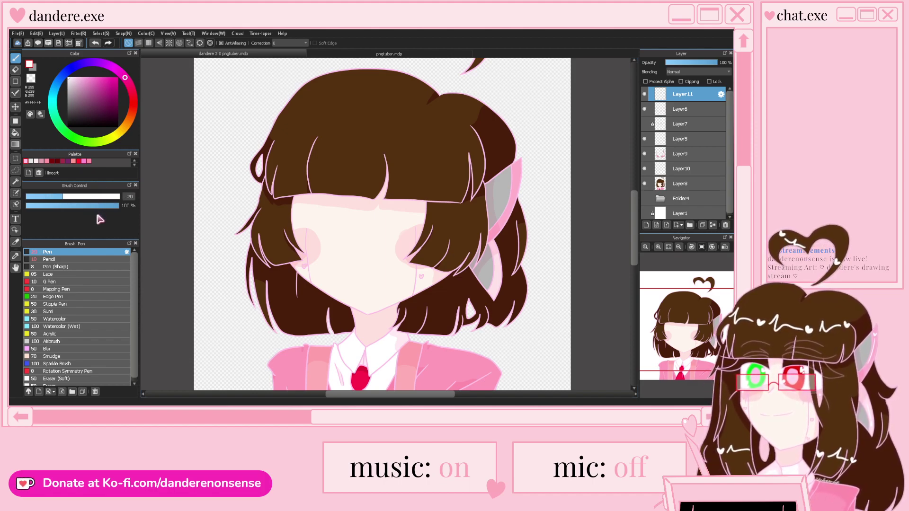
Draw white highlight strokes and small white hearts with the Pen along the pink edges of the ear fin
scroll(499, 196, "up", 2)
mouse_move(545, 142)
left_mouse_down()
mouse_move(516, 254)
mouse_move(499, 278)
left_mouse_up()
scroll(450, 191, "down", 3)
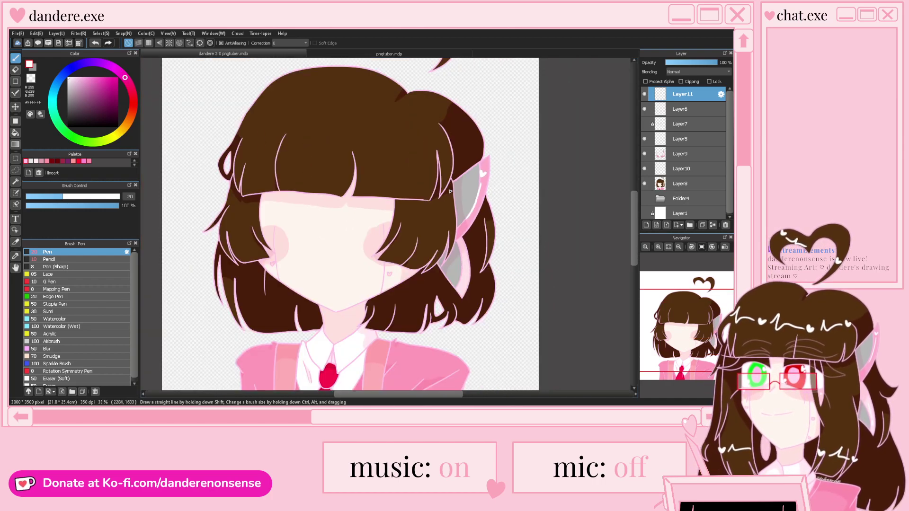
scroll(450, 191, "up", 2)
mouse_move(483, 201)
left_mouse_down()
mouse_move(494, 224)
mouse_move(486, 130)
mouse_move(492, 210)
left_mouse_up()
scroll(482, 198, "down", 2)
scroll(485, 190, "up", 3)
scroll(488, 254, "down", 3)
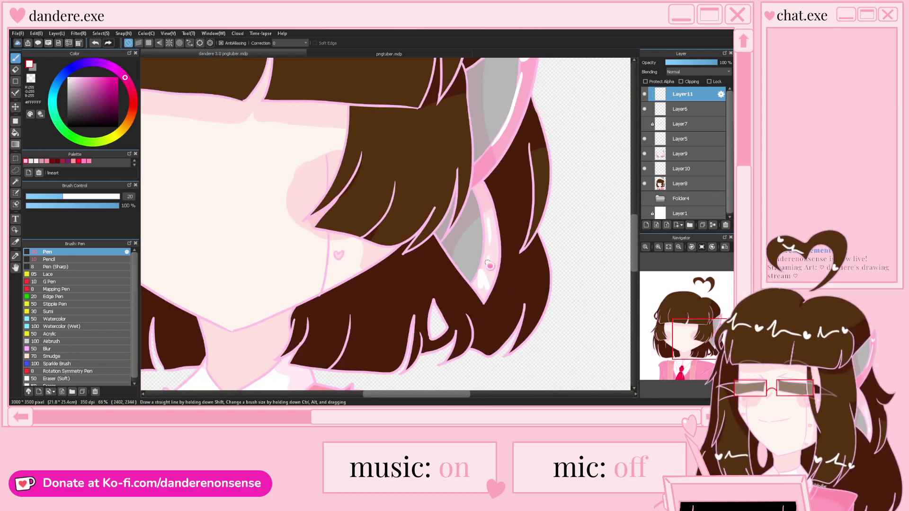
scroll(352, 240, "down", 1)
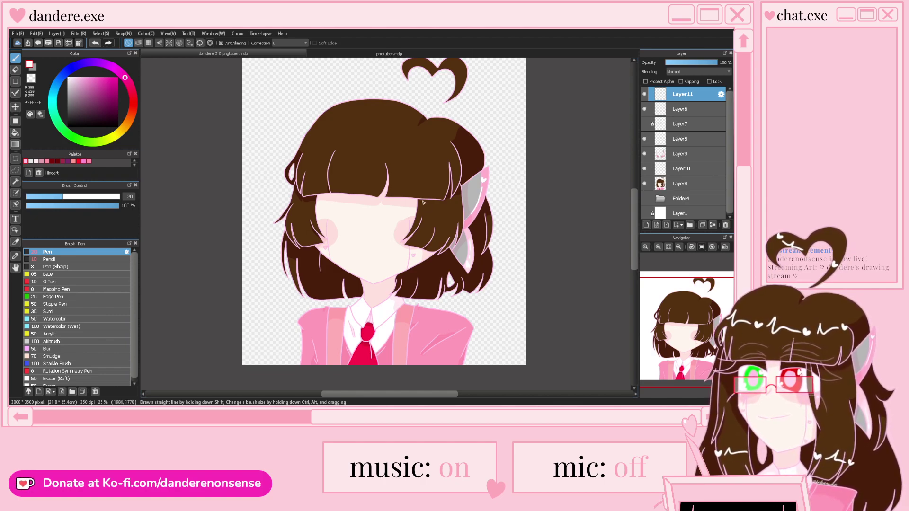
Set the Pen size to 30 and draw a white heartbeat line with gaps and small crosses across the fringe
scroll(341, 130, "up", 1)
scroll(339, 130, "down", 1)
scroll(335, 133, "up", 3)
left_click_drag(76, 197, 79, 219)
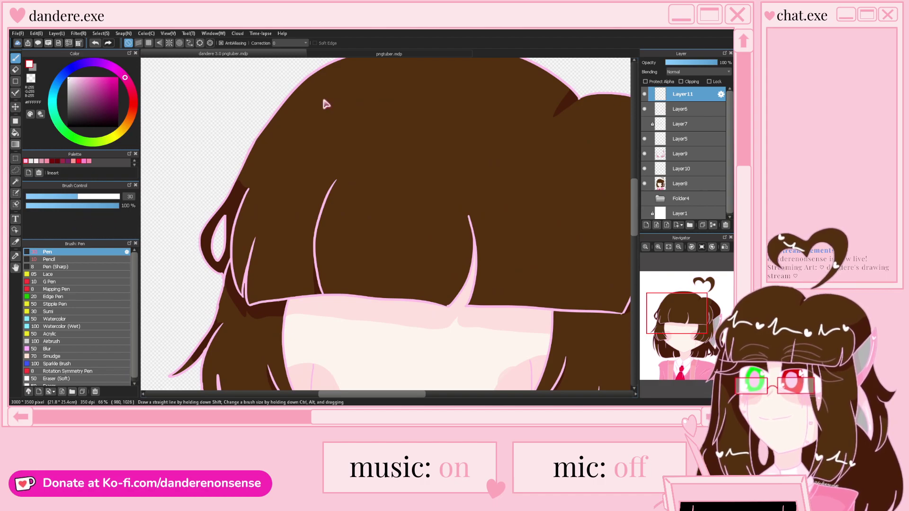
mouse_move(269, 136)
left_mouse_down()
mouse_move(287, 116)
mouse_move(317, 149)
mouse_move(406, 155)
mouse_move(386, 152)
left_mouse_up()
scroll(333, 158, "down", 2)
key("ctrl+z")
scroll(333, 152, "up", 3)
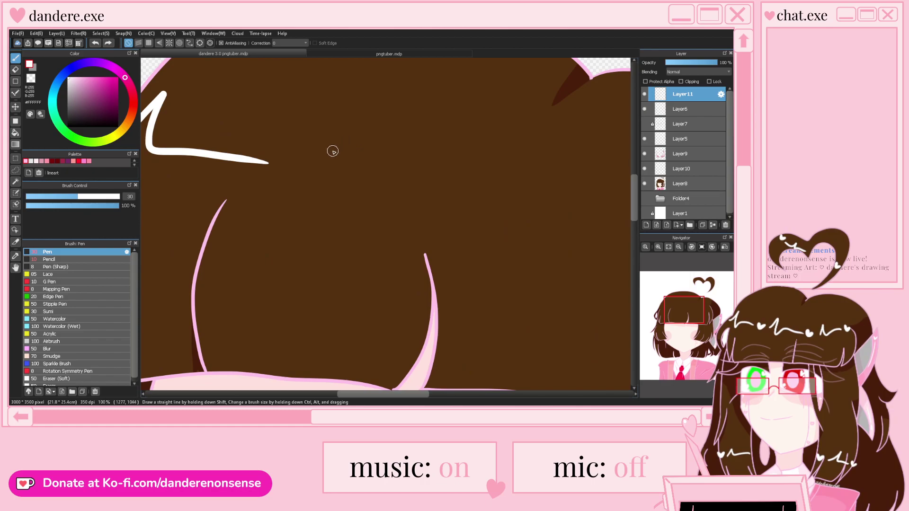
mouse_move(326, 110)
left_mouse_down()
mouse_move(300, 202)
mouse_move(344, 158)
mouse_move(382, 159)
mouse_move(393, 175)
mouse_move(416, 149)
mouse_move(439, 151)
left_mouse_up()
scroll(294, 146, "down", 3)
scroll(392, 146, "up", 2)
scroll(403, 176, "down", 3)
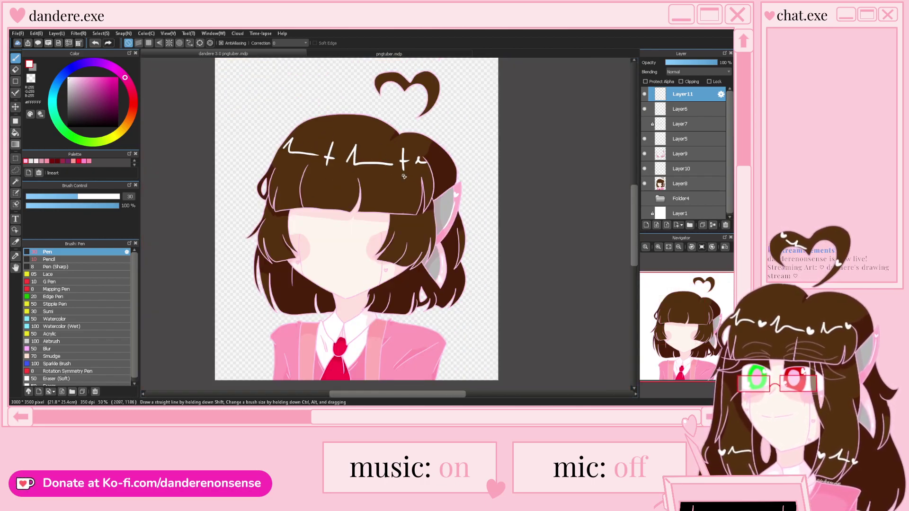
Draw small white heartbeat details on the heart-shaped strand above the head
scroll(396, 72, "up", 3)
mouse_move(352, 86)
left_mouse_down()
mouse_move(395, 88)
mouse_move(436, 108)
left_mouse_up()
left_click_drag(484, 130, 505, 141)
scroll(487, 134, "down", 4)
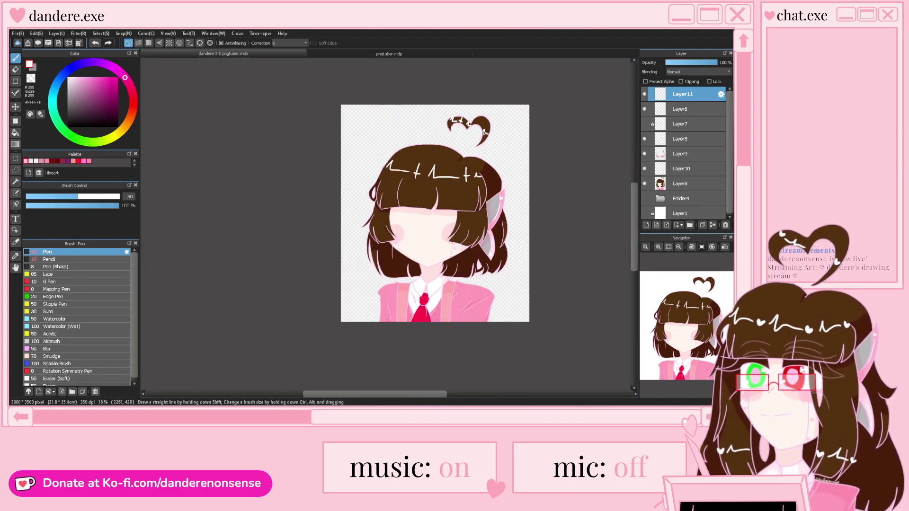
Draw short white heartbeat lines with small crosses near the tips of both side locks
scroll(458, 256, "up", 1)
scroll(459, 256, "up", 4)
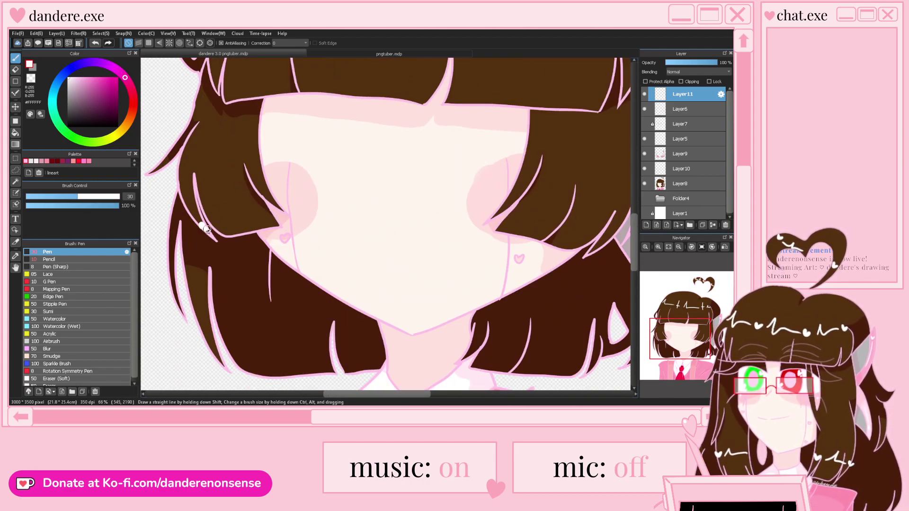
left_click_drag(215, 226, 238, 217)
mouse_move(241, 201)
left_mouse_down()
mouse_move(244, 223)
mouse_move(272, 219)
left_mouse_up()
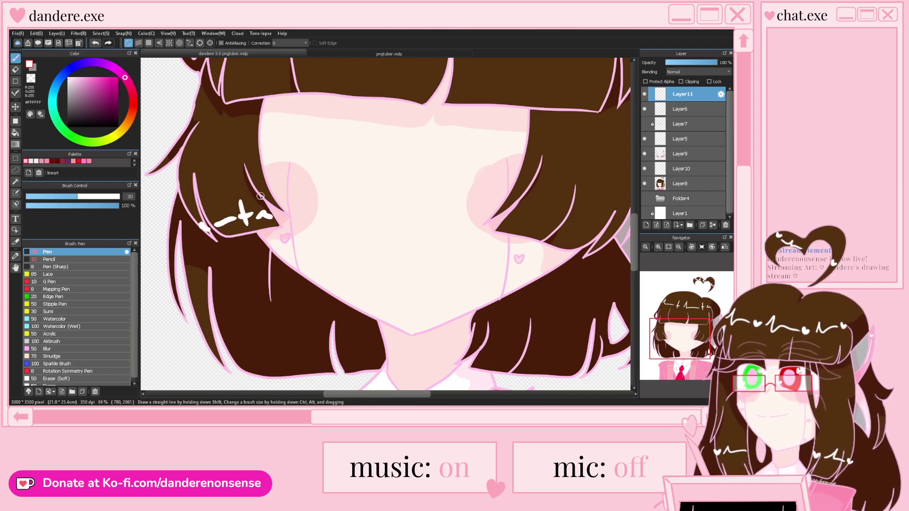
mouse_move(502, 206)
left_mouse_down()
mouse_move(529, 203)
mouse_move(585, 237)
mouse_move(589, 226)
mouse_move(611, 239)
left_mouse_up()
scroll(491, 241, "down", 4)
scroll(473, 242, "down", 1)
scroll(464, 244, "up", 1)
scroll(459, 246, "down", 1)
scroll(458, 246, "up", 2)
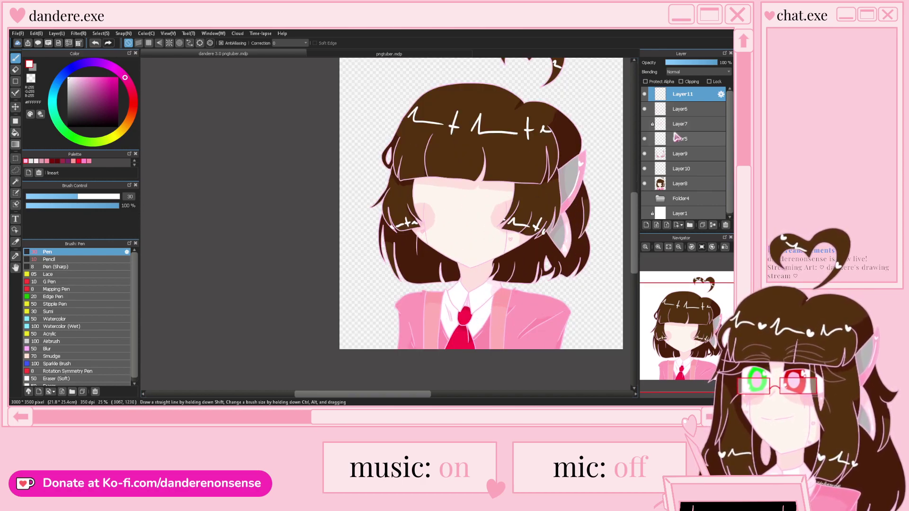
Create a new folder, move the Layer7 sketch into it and make the sketch visible
left_click(680, 126)
left_click(689, 225)
left_click_drag(683, 141, 681, 126)
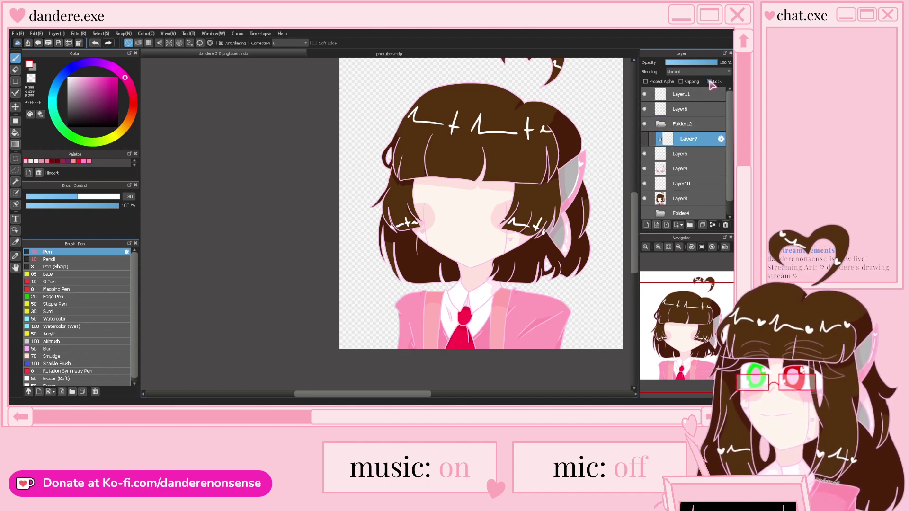
left_click(651, 139)
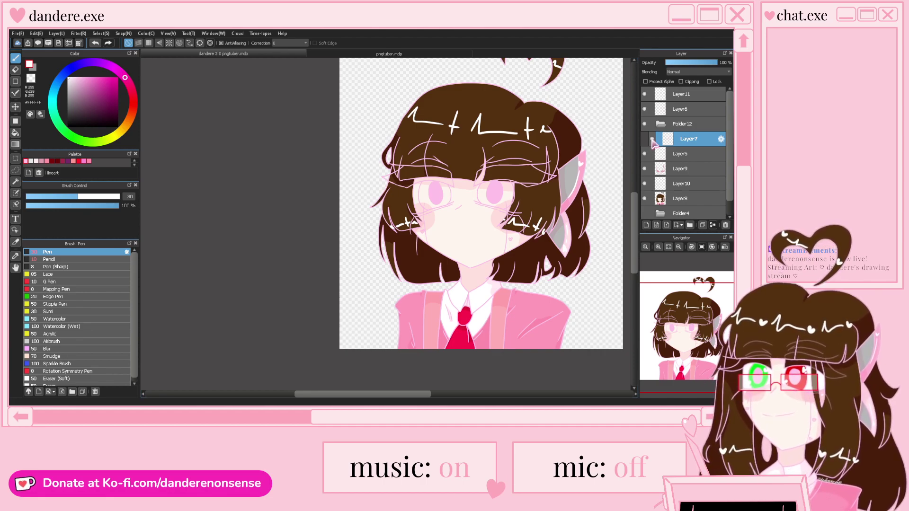
Add a new layer to the sketch's folder and place it directly below Layer7
scroll(487, 211, "up", 3)
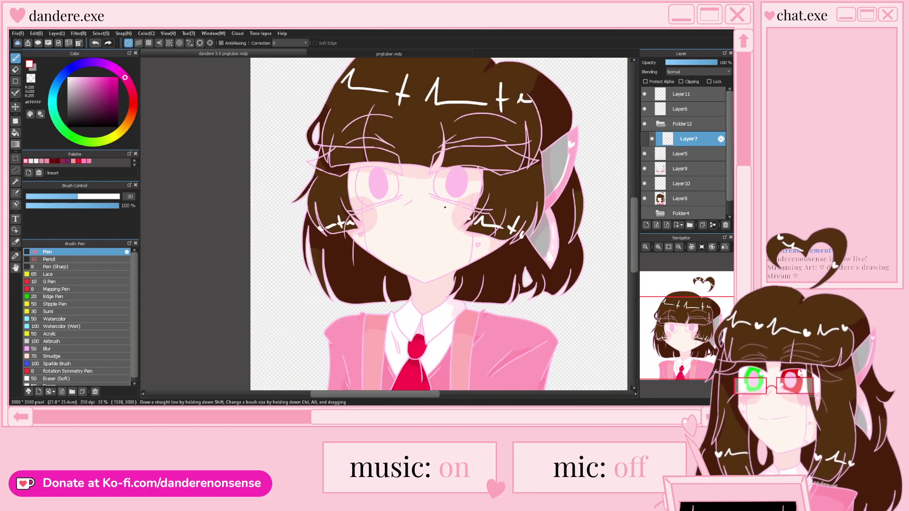
scroll(442, 195, "down", 1)
scroll(440, 188, "up", 1)
left_click(657, 226)
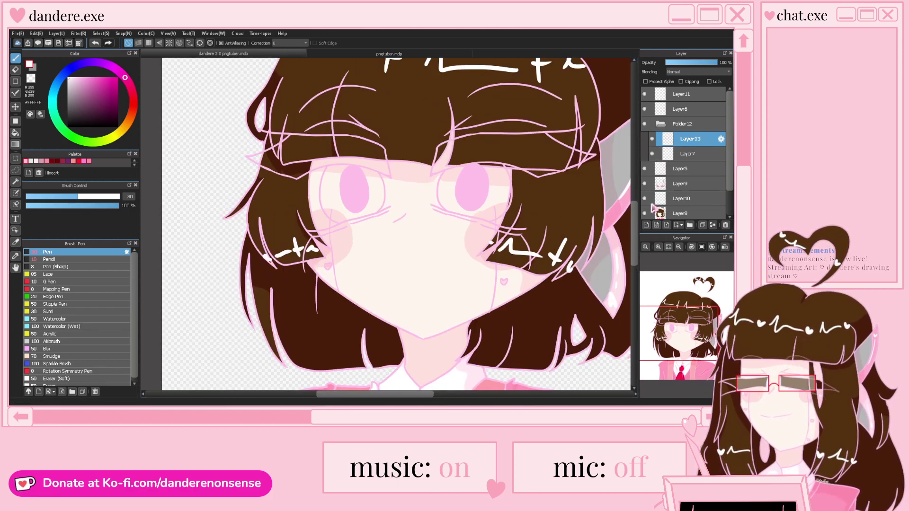
left_click(643, 169)
left_click(644, 170)
left_click(644, 170)
left_click(644, 170)
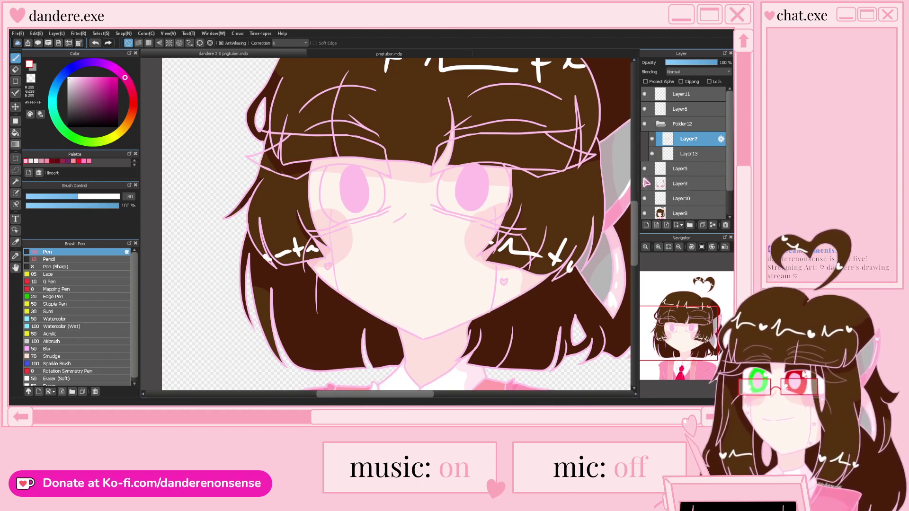
Hide Layer10 and Layer9, with the new Layer13 selected as the drawing layer
left_click(645, 199)
left_click(689, 153)
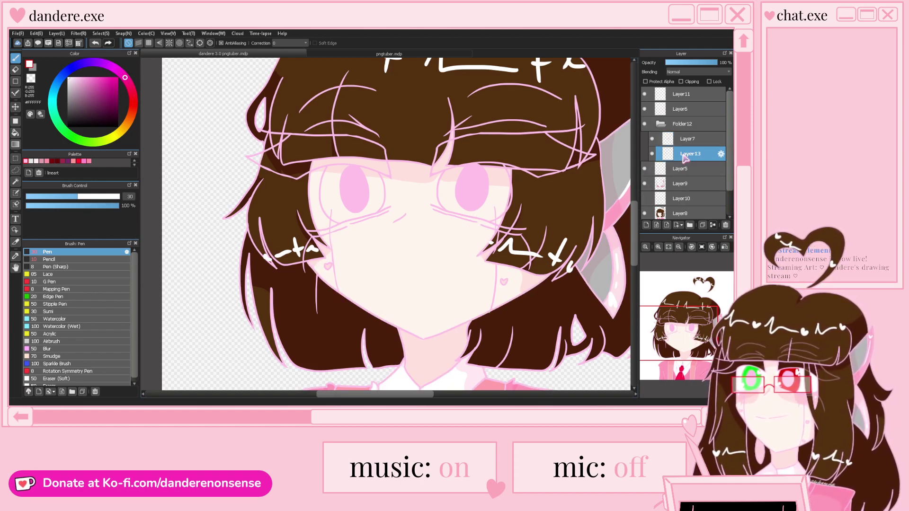
scroll(322, 197, "up", 1)
scroll(323, 197, "up", 1)
left_click(644, 184)
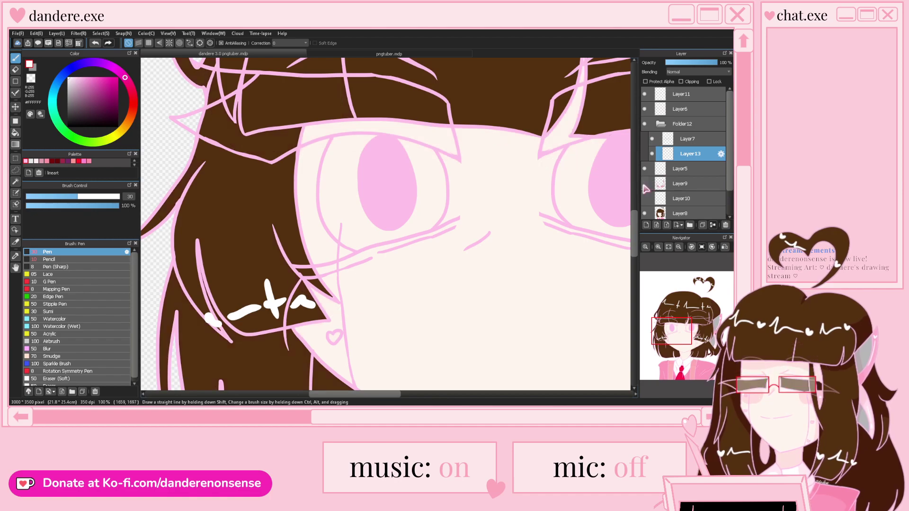
scroll(442, 238, "down", 1)
scroll(465, 159, "up", 2)
scroll(378, 198, "down", 2)
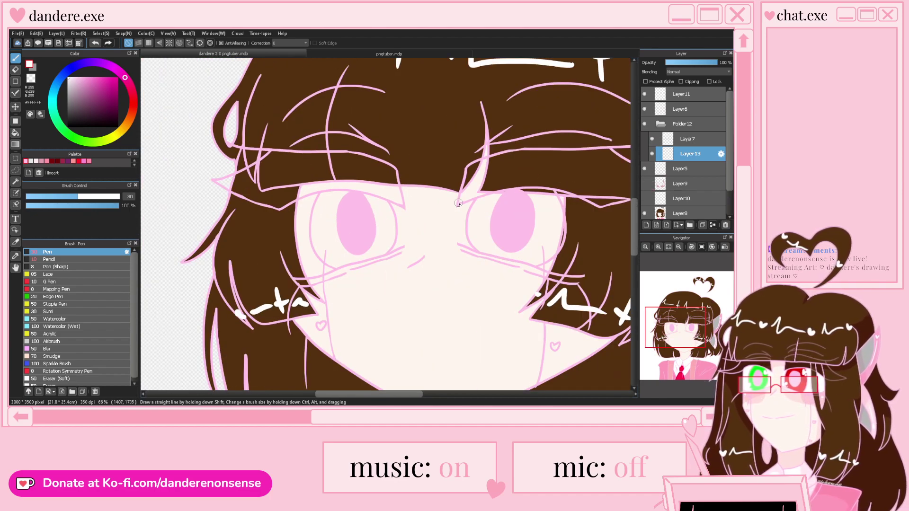
Set the Pen size to 15 and draw white lines closing the open inner corners of both eyes
scroll(459, 205, "up", 1)
scroll(372, 210, "up", 2)
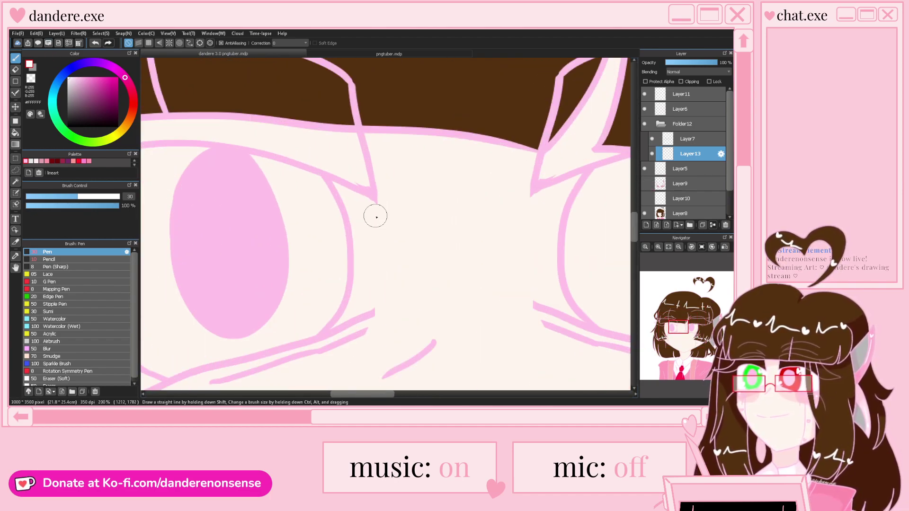
key("bracketleft")
key("bracketleft")
key("bracketleft")
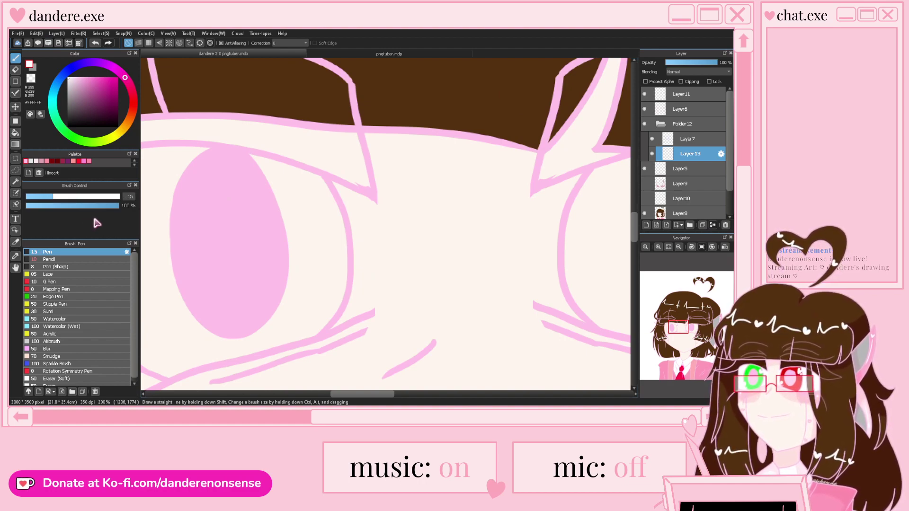
left_click_drag(377, 207, 371, 308)
left_click_drag(534, 304, 537, 204)
scroll(541, 260, "down", 3)
scroll(289, 245, "up", 3)
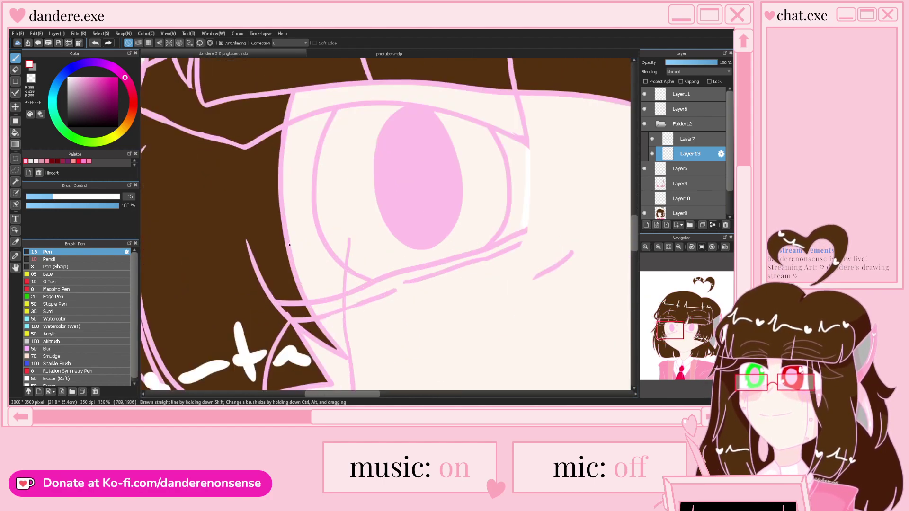
Fill the whites of both eyes with white using the Bucket tool, keeping Layer5 hidden during the fills
left_click(645, 169)
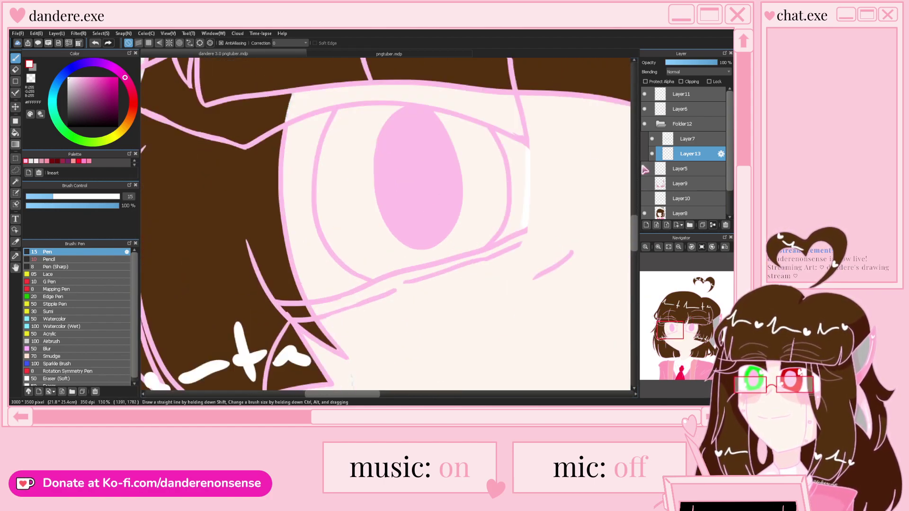
left_click(15, 133)
left_click(328, 220)
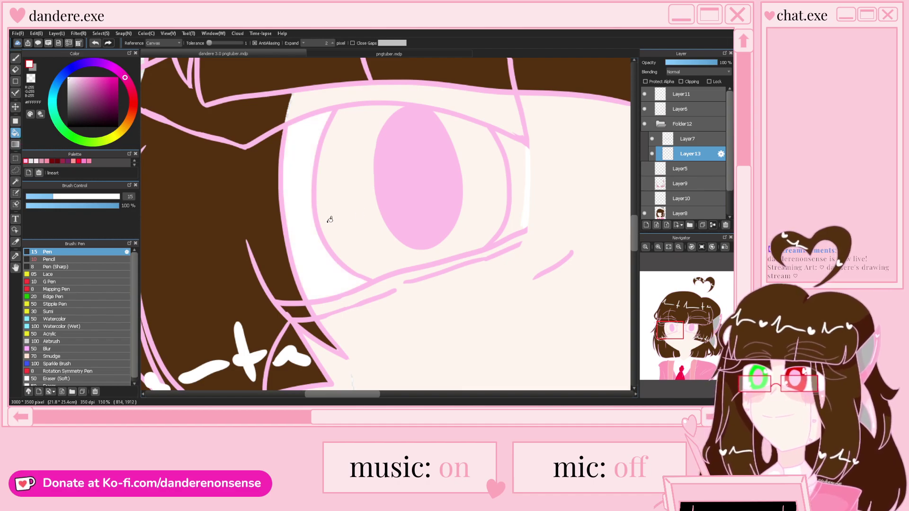
left_click(519, 171)
scroll(521, 172, "down", 3)
scroll(415, 211, "up", 2)
left_click(412, 201)
scroll(530, 199, "up", 2)
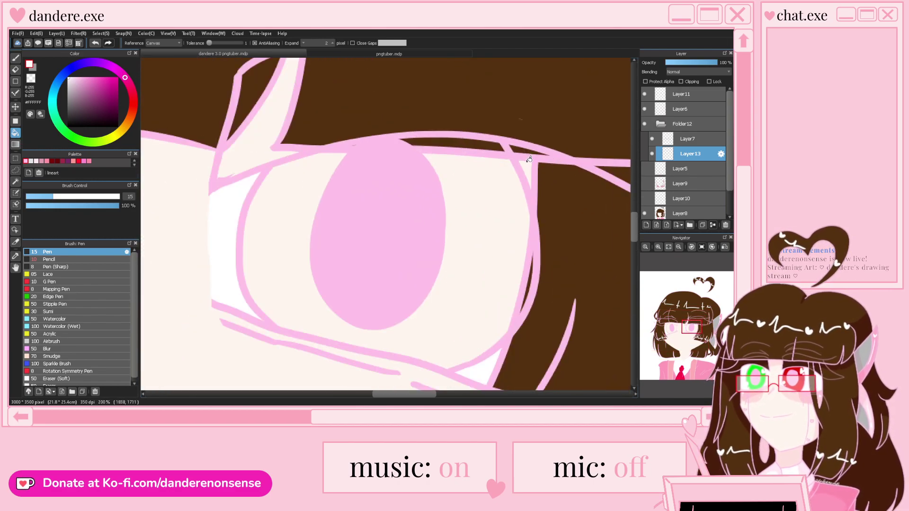
scroll(511, 152, "down", 3)
scroll(481, 257, "up", 3)
scroll(487, 266, "down", 4)
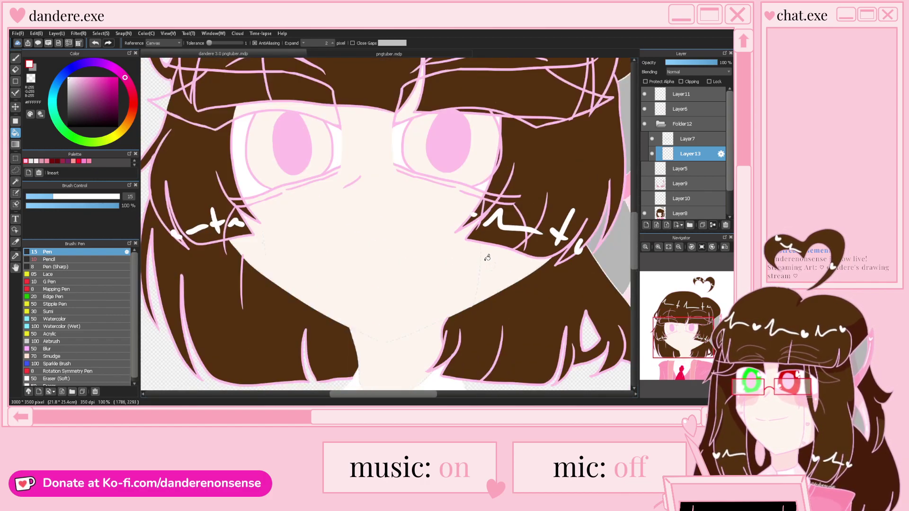
scroll(440, 210, "up", 2)
left_click(646, 169)
scroll(358, 154, "up", 1)
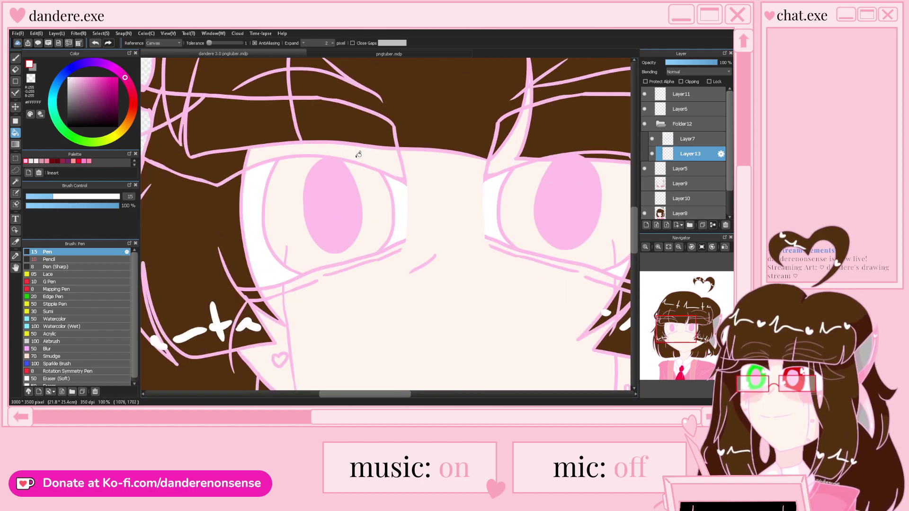
Pick the green iris colour from pngtuber.mdp and fill the left eye's iris around the pupil with it
left_click(387, 54)
scroll(309, 60, "up", 2)
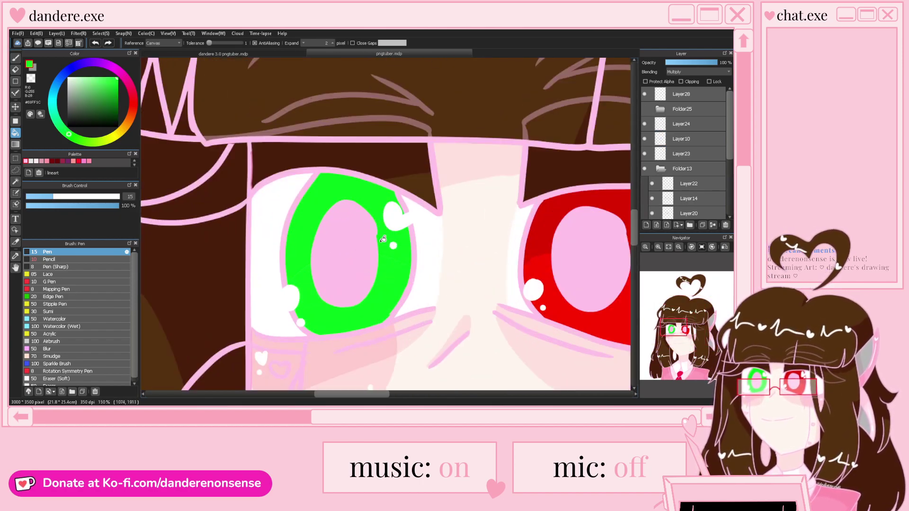
left_click(287, 54)
scroll(360, 242, "up", 2)
left_click(644, 183)
left_click(644, 169)
left_click(255, 191)
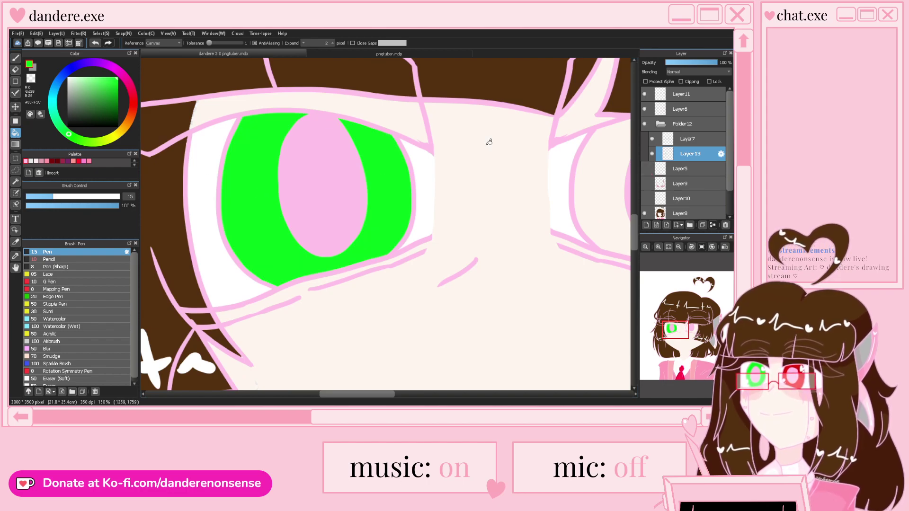
left_click(644, 169)
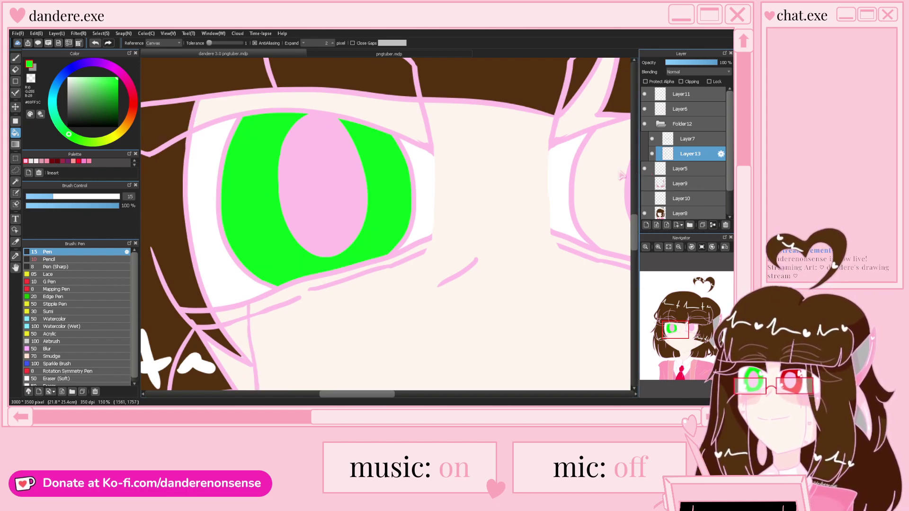
Pick the red iris colour from pngtuber.mdp and fill the right eye's iris around the pupil with it
scroll(289, 167, "down", 2)
scroll(466, 189, "up", 1)
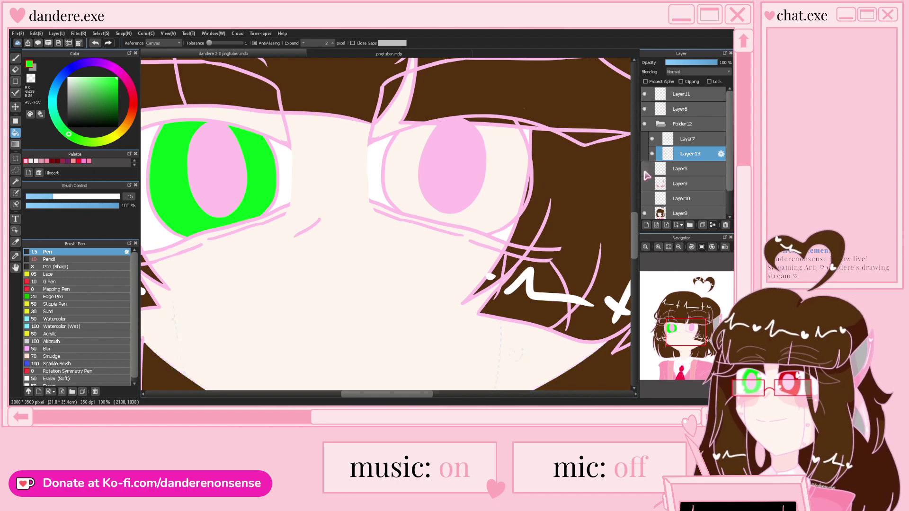
left_click(377, 55)
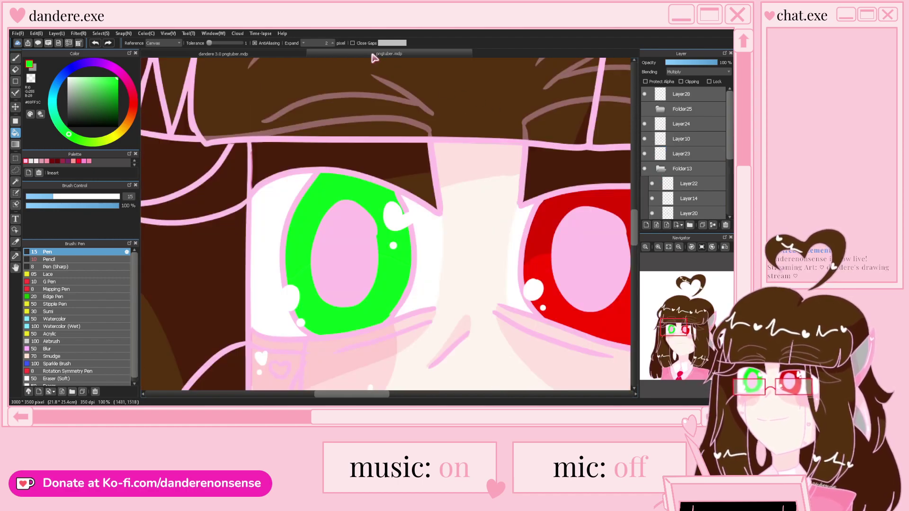
left_click(544, 270, "alt")
left_click(284, 55)
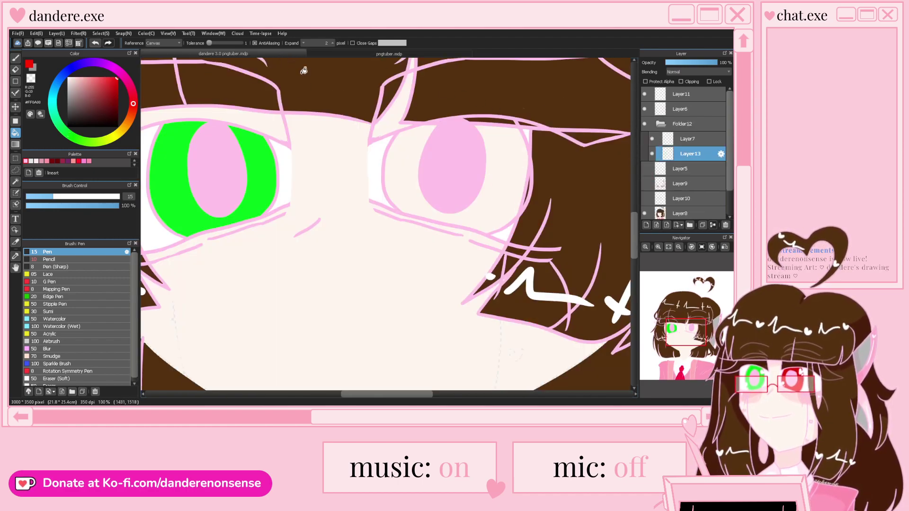
left_click(408, 176)
scroll(409, 177, "down", 2)
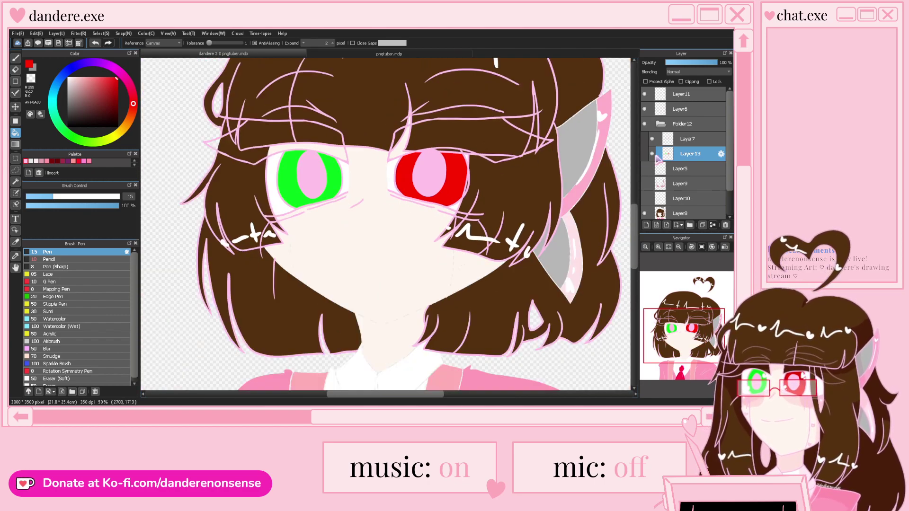
Make the Layer5 line art and the Layer10 blush visible again
left_click(644, 169)
left_click(644, 183)
left_click(644, 198)
left_click(644, 198)
left_click(644, 184)
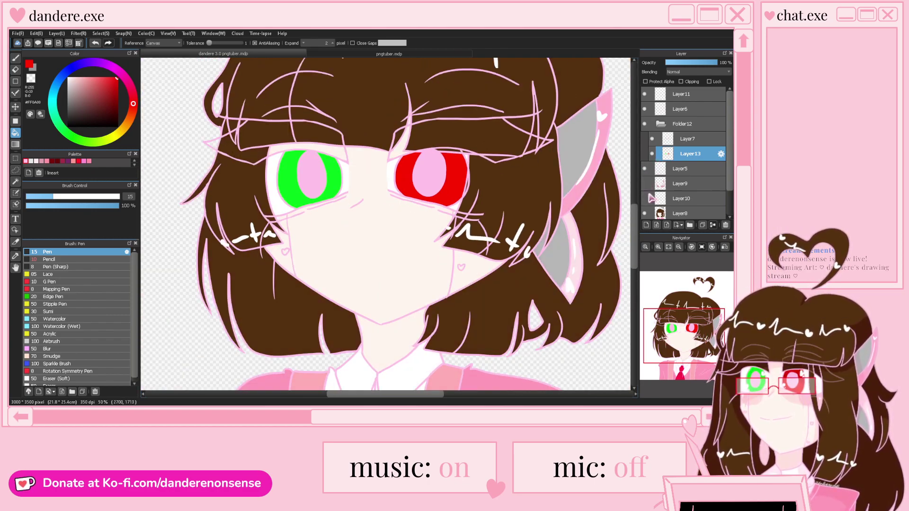
left_click(644, 184)
left_click(644, 184)
left_click(644, 197)
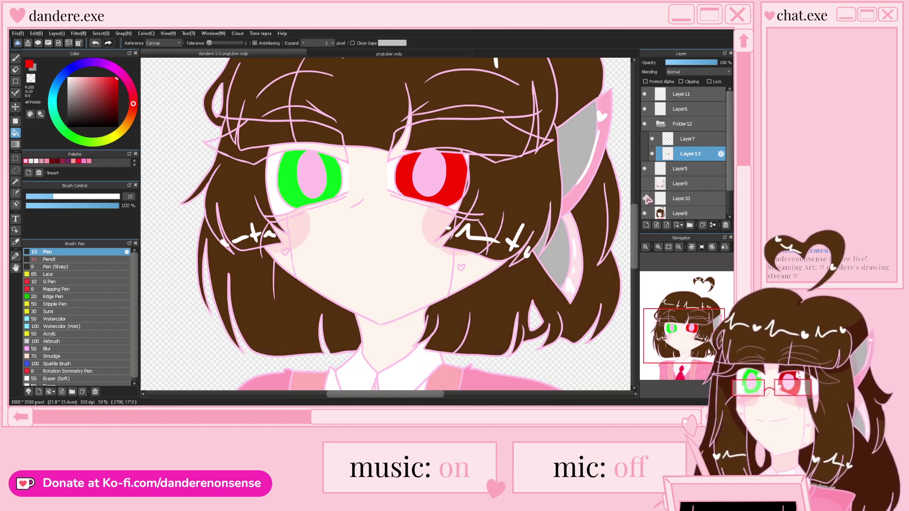
Pick the hair's brown and fill the bare gaps in the fringe just above both eyes with it
scroll(330, 206, "up", 1)
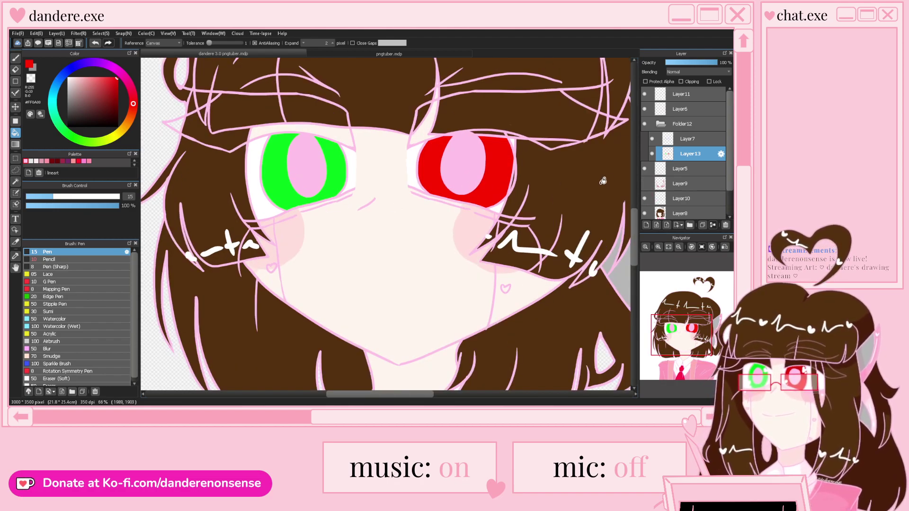
scroll(416, 237, "down", 1)
scroll(323, 157, "up", 2)
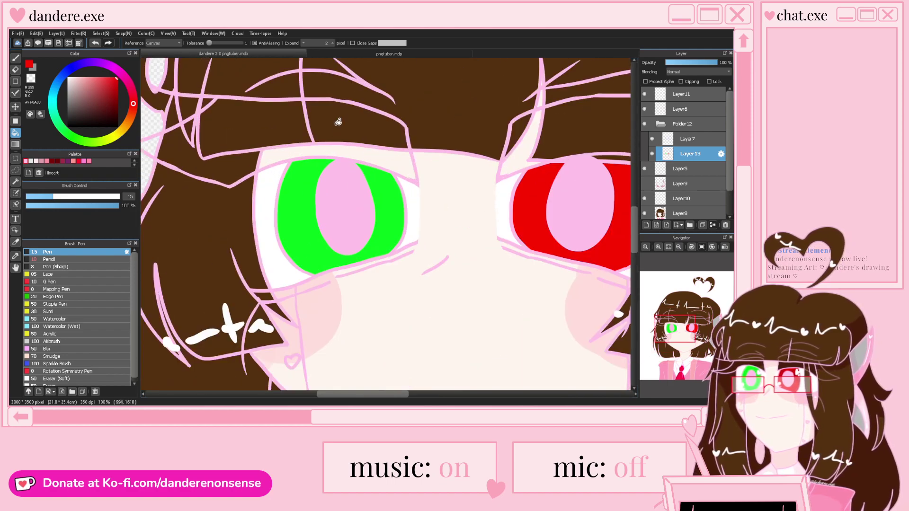
right_click(337, 123)
left_click(346, 152)
left_click(526, 151)
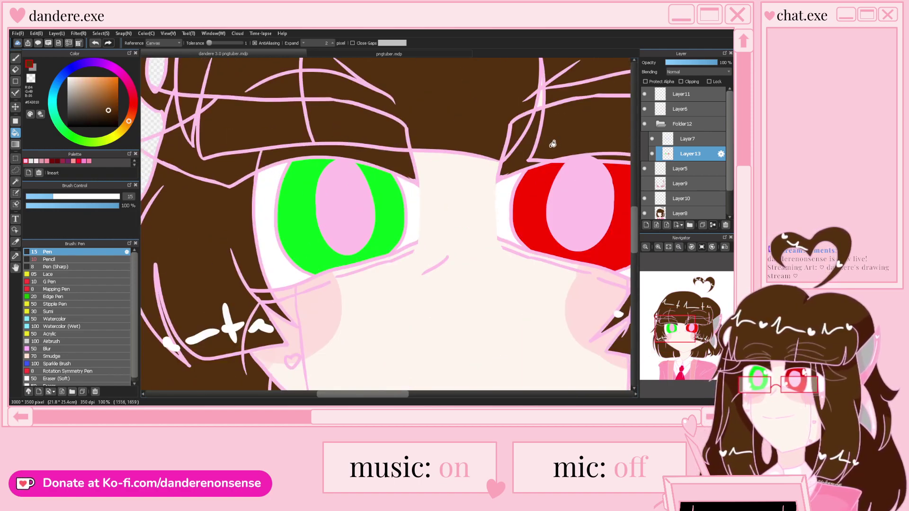
scroll(552, 143, "up", 2)
key("b")
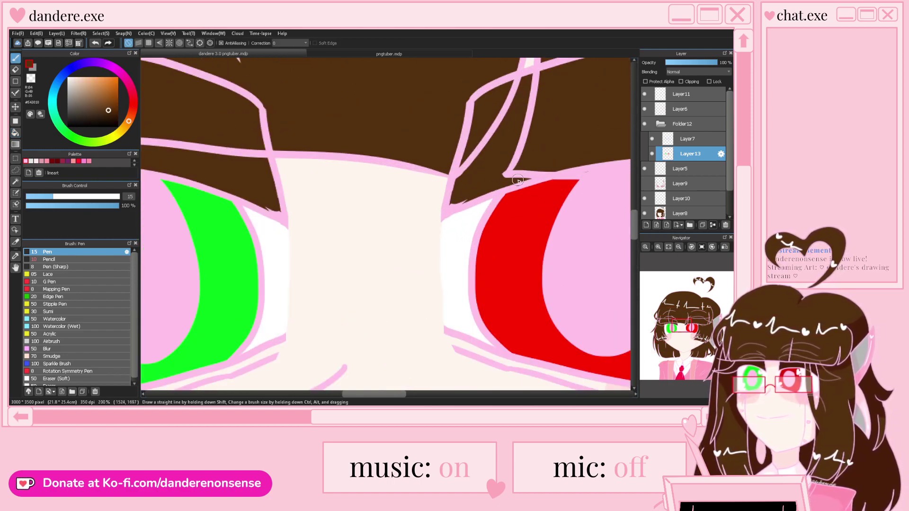
scroll(521, 182, "down", 3)
scroll(523, 222, "up", 2)
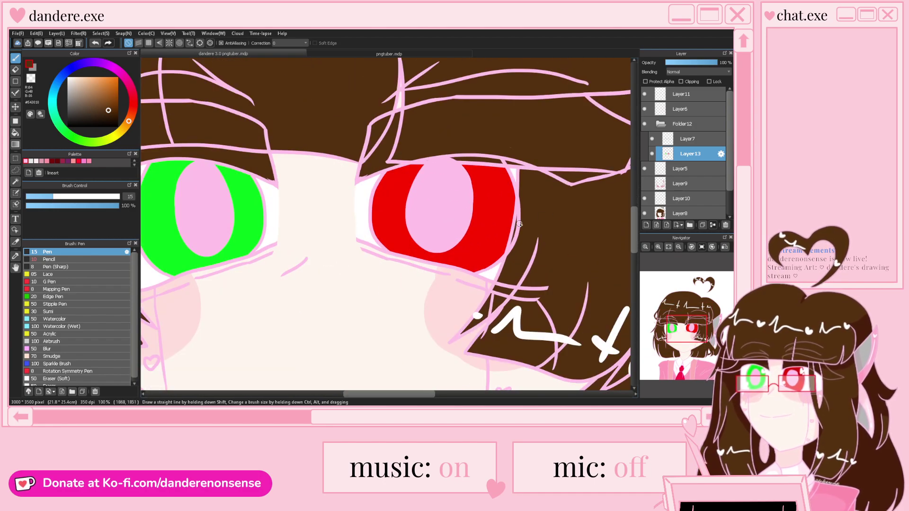
scroll(527, 240, "down", 1)
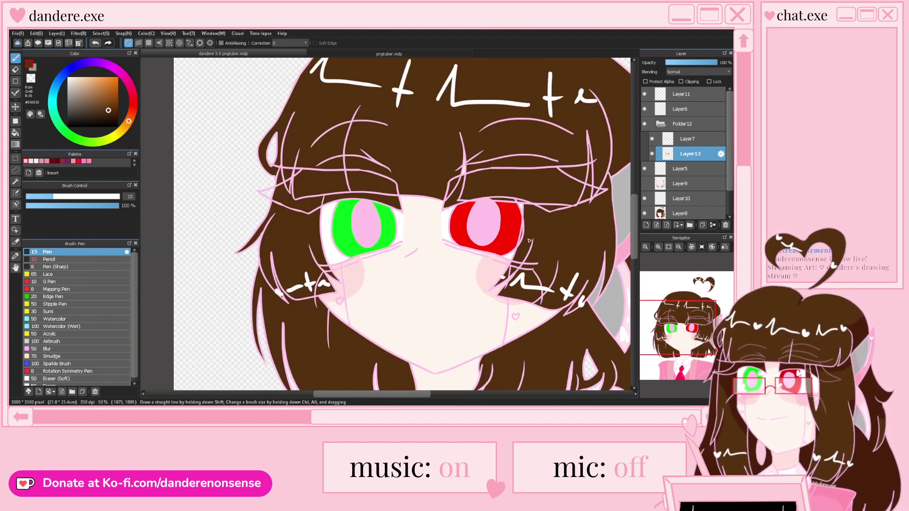
Paint the pointed hair tuft on the outer side of the green eye brown with the Pen, keeping within its pink outline
scroll(260, 191, "up", 4)
left_click_drag(292, 227, 298, 187)
key("ctrl+z")
scroll(298, 187, "up", 3)
mouse_move(178, 214)
left_mouse_down()
mouse_move(333, 294)
mouse_move(222, 208)
mouse_move(366, 248)
mouse_move(259, 250)
mouse_move(263, 238)
mouse_move(366, 201)
mouse_move(344, 195)
mouse_move(241, 211)
mouse_move(272, 208)
left_mouse_up()
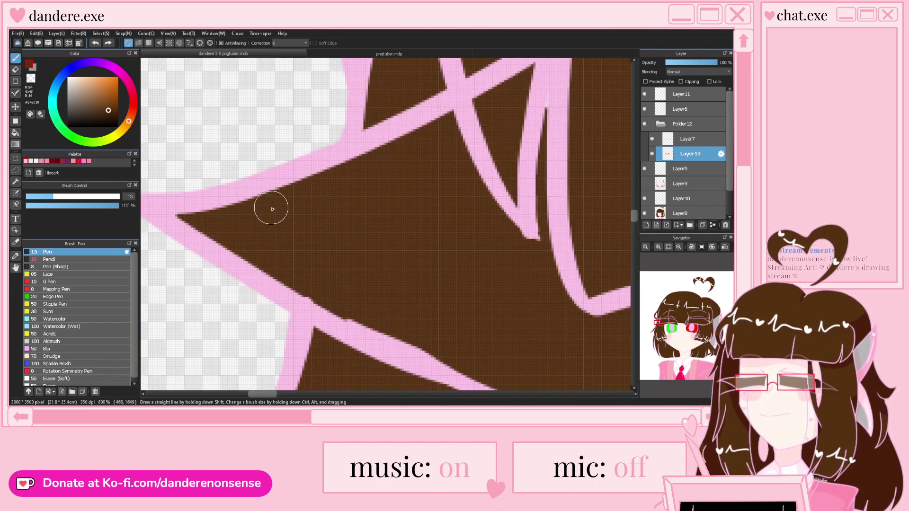
scroll(273, 180, "down", 5)
scroll(274, 180, "down", 3)
scroll(328, 214, "up", 5)
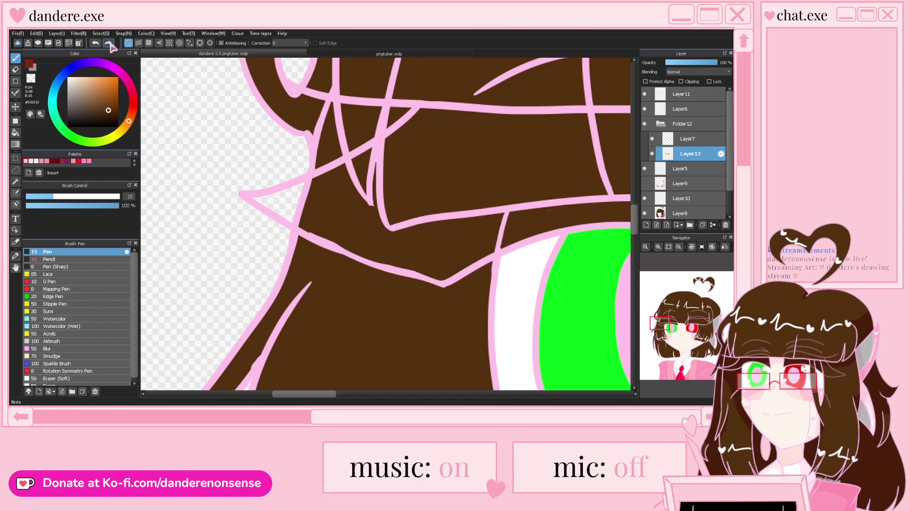
scroll(354, 191, "up", 3)
mouse_move(354, 191)
left_mouse_down()
mouse_move(355, 159)
mouse_move(310, 281)
mouse_move(340, 172)
mouse_move(304, 243)
mouse_move(315, 185)
mouse_move(277, 258)
mouse_move(295, 195)
mouse_move(266, 212)
mouse_move(239, 212)
mouse_move(231, 221)
mouse_move(242, 217)
mouse_move(237, 284)
left_mouse_up()
key("e")
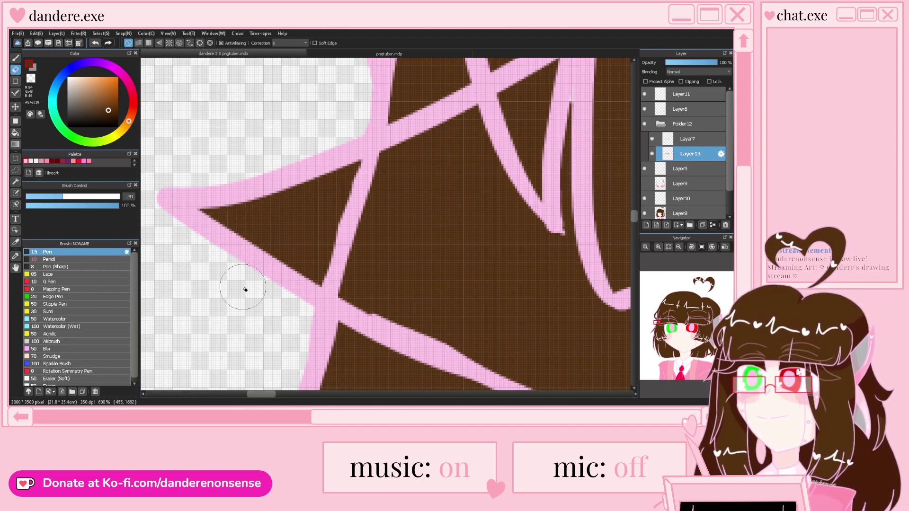
key("b")
scroll(260, 267, "down", 6)
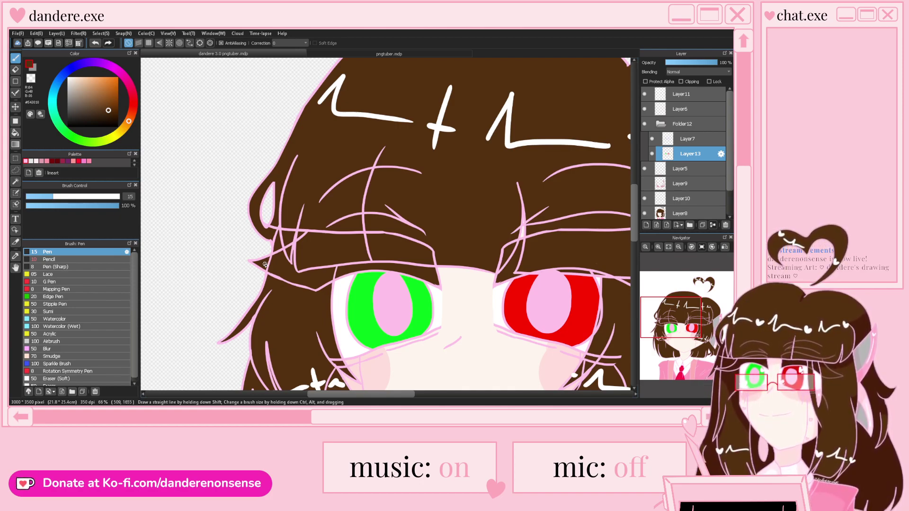
Make the Layer9 shading visible again
scroll(422, 206, "down", 2)
scroll(441, 268, "up", 2)
scroll(408, 213, "down", 1)
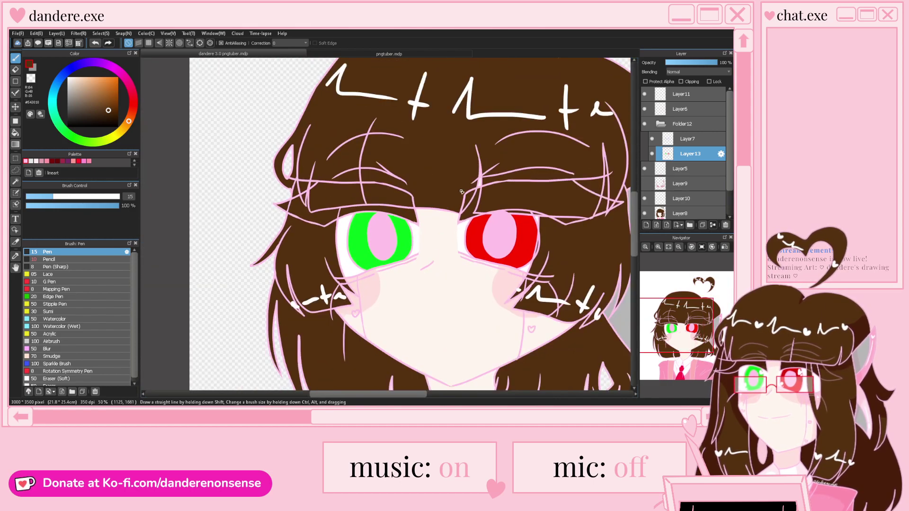
scroll(462, 191, "up", 2)
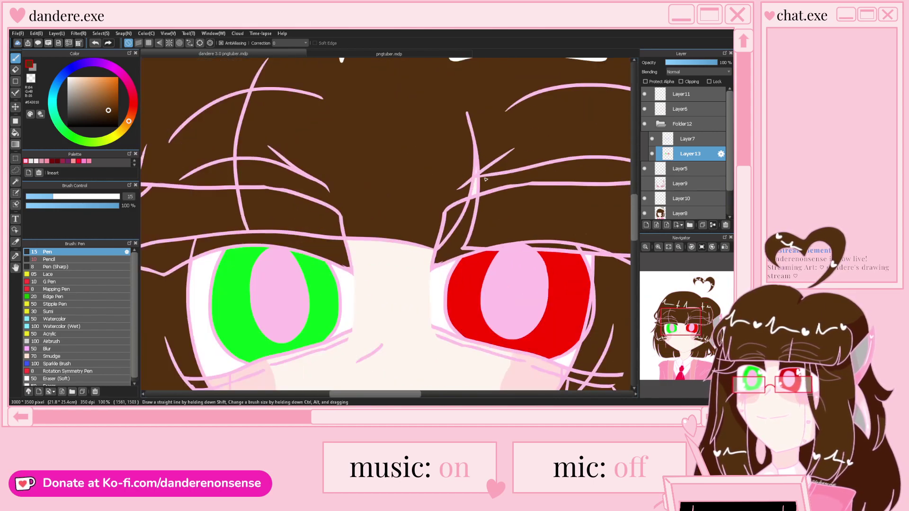
left_click(645, 184)
scroll(384, 158, "down", 2)
scroll(384, 158, "up", 1)
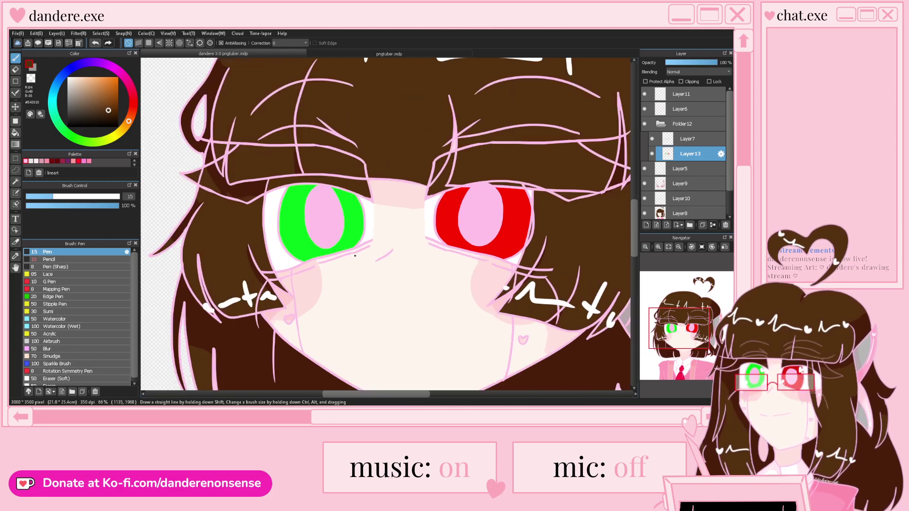
scroll(425, 250, "down", 2)
scroll(425, 250, "up", 1)
scroll(390, 196, "up", 1)
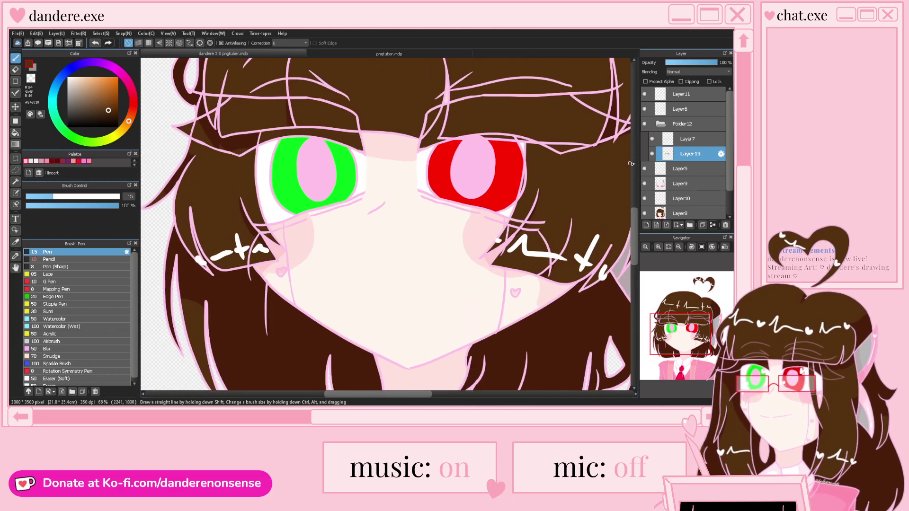
On Layer9, paint the small shadow beside the nose line with the pale pink "shade" colour from the palette
left_click(646, 171)
left_click(646, 171)
left_click(646, 184)
left_click(646, 185)
left_click(679, 184)
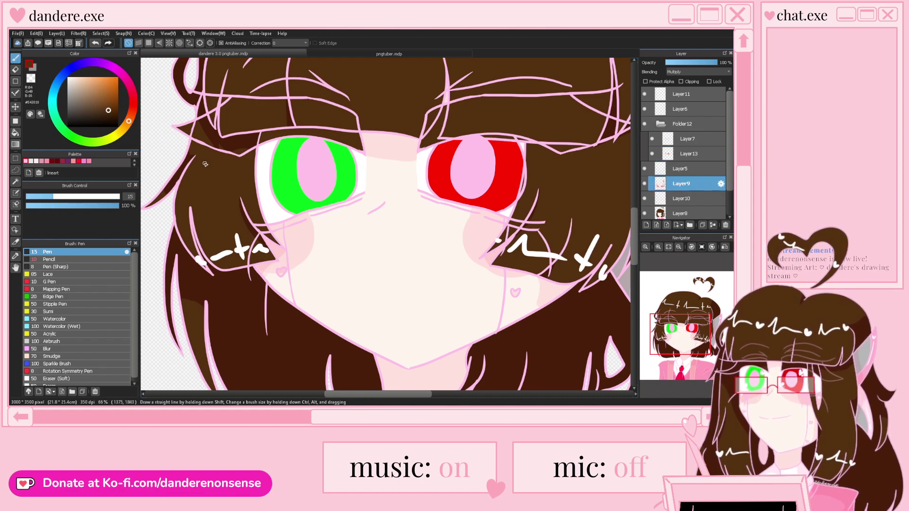
left_click(38, 161)
scroll(374, 221, "up", 3)
mouse_move(382, 178)
left_mouse_down()
mouse_move(348, 203)
mouse_move(370, 190)
left_mouse_up()
scroll(350, 202, "down", 4)
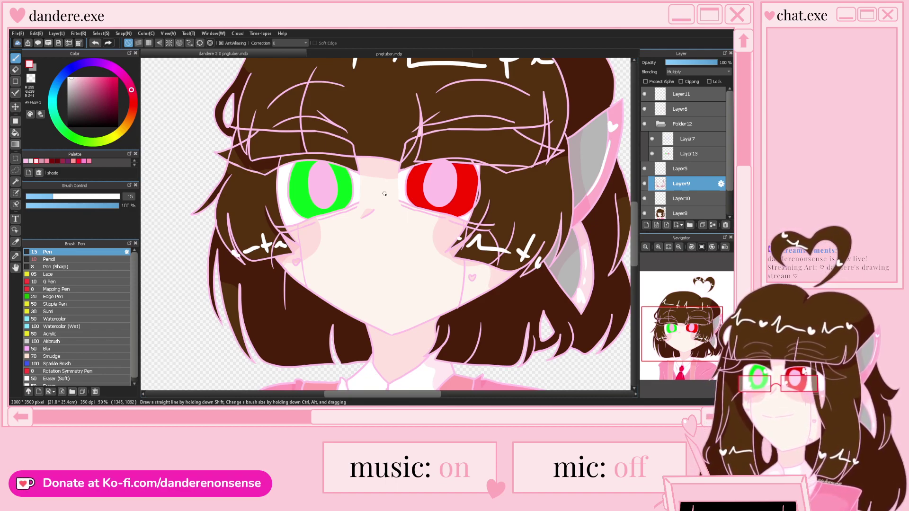
Add a new layer directly above Layer13 in Folder12 and set its blending to Multiply
scroll(346, 208, "down", 1)
scroll(343, 179, "up", 2)
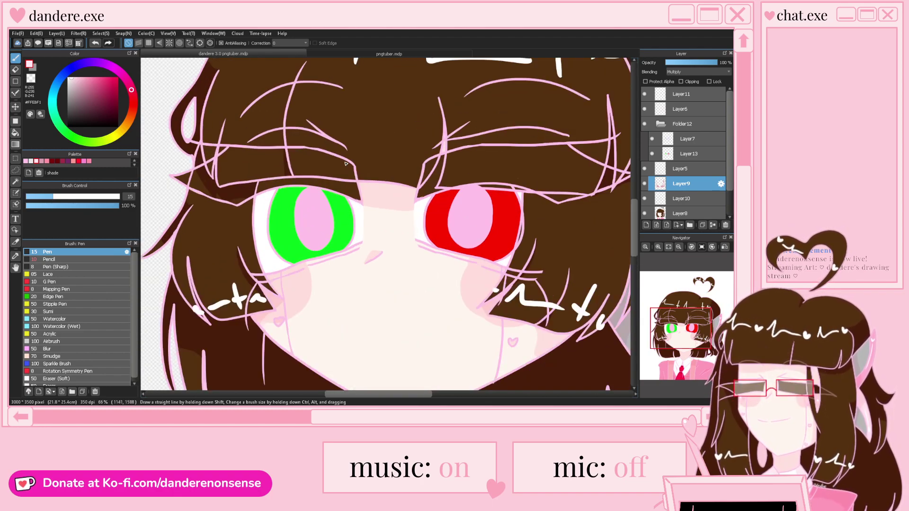
left_click(676, 155)
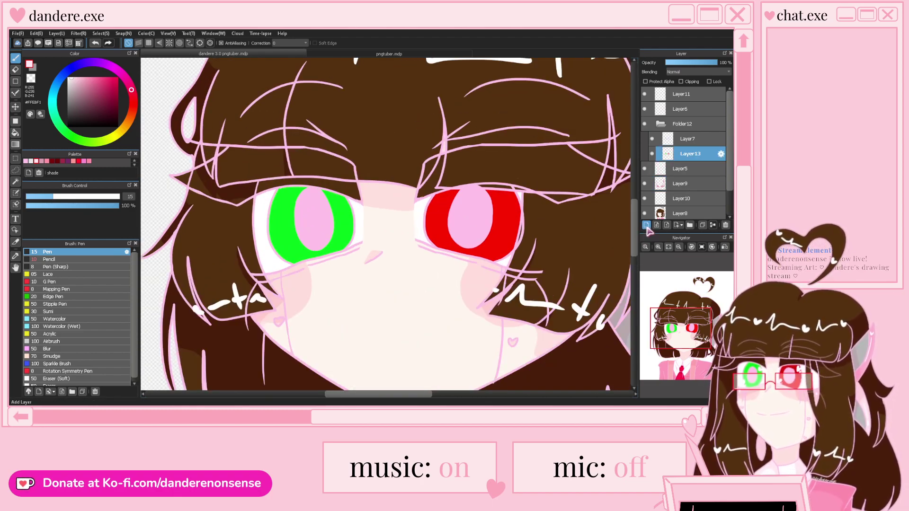
left_click(646, 225)
left_click(684, 72)
left_click(684, 79)
Draw the curved lower edge of a pale pink shadow beneath the green eye with the Pen on the new Multiply layer
scroll(372, 217, "up", 3)
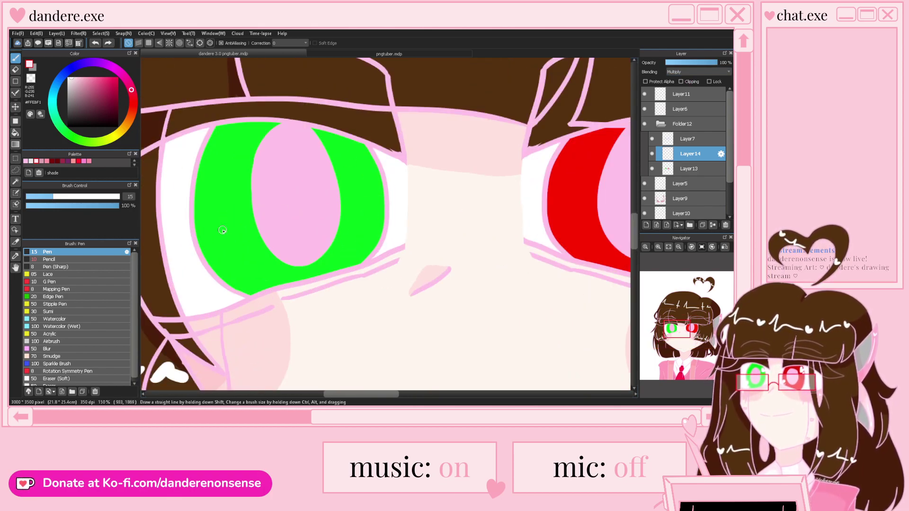
scroll(230, 228, "up", 1)
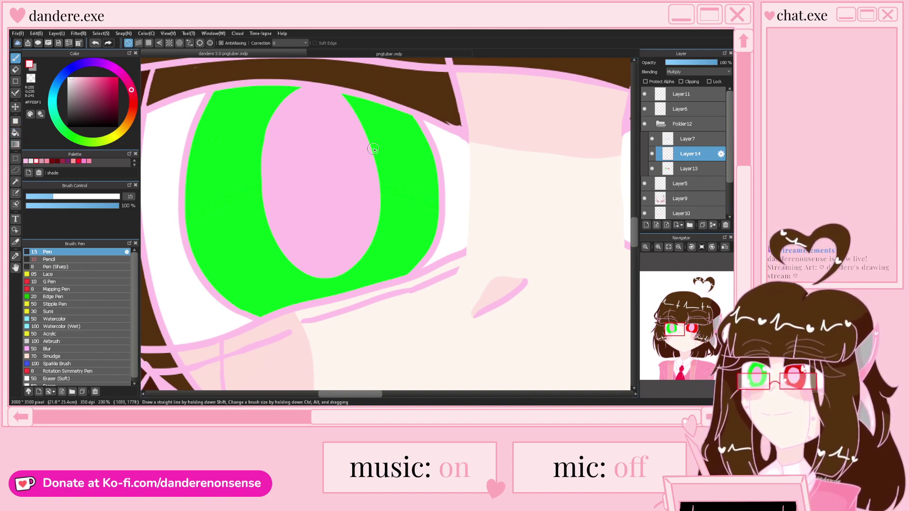
key("g")
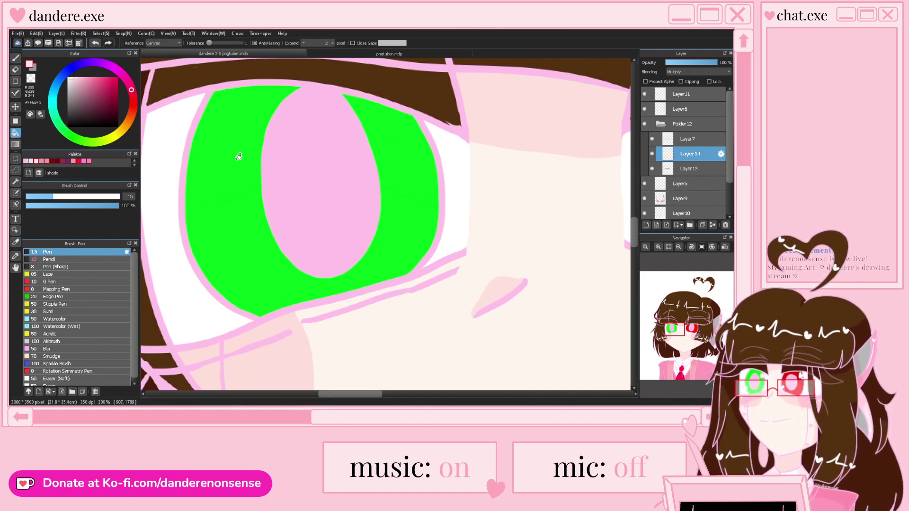
key("b")
scroll(376, 141, "down", 5)
scroll(312, 211, "up", 4)
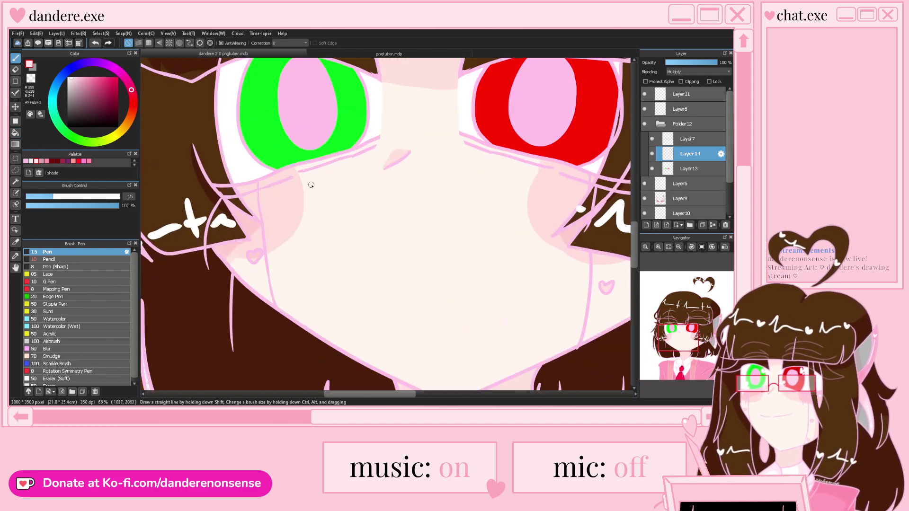
mouse_move(420, 122)
left_mouse_down()
mouse_move(380, 169)
mouse_move(227, 247)
left_mouse_up()
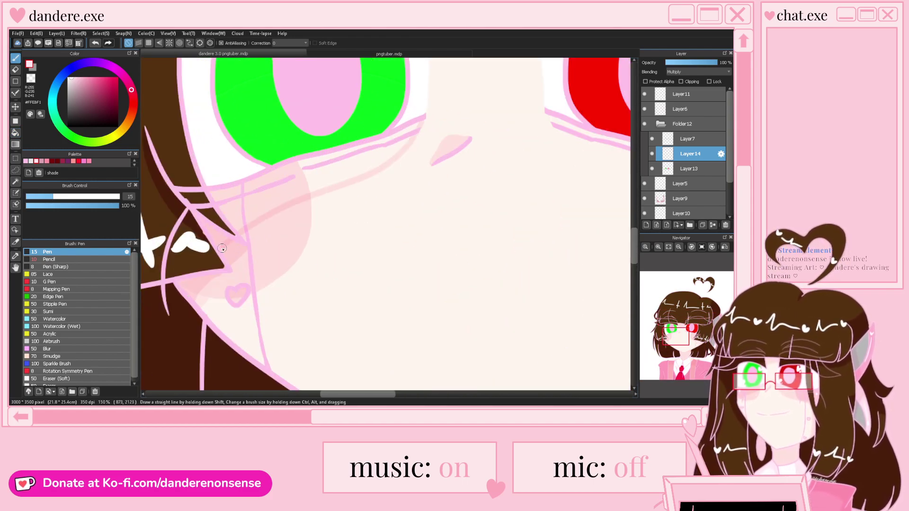
scroll(345, 203, "down", 2)
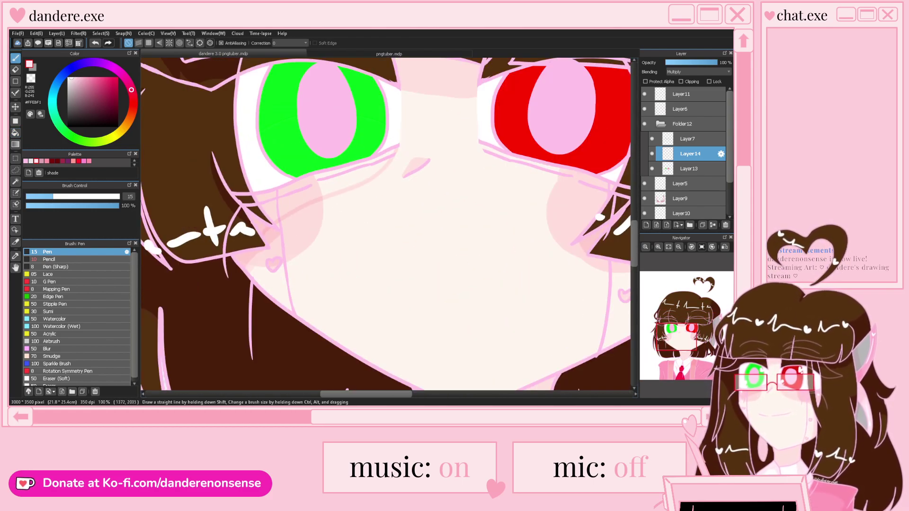
Hide the Layer10 blush and fill the area between the green eye and the shadow curve with the pale pink shade
left_click(644, 213)
scroll(265, 223, "up", 2)
scroll(580, 198, "down", 2)
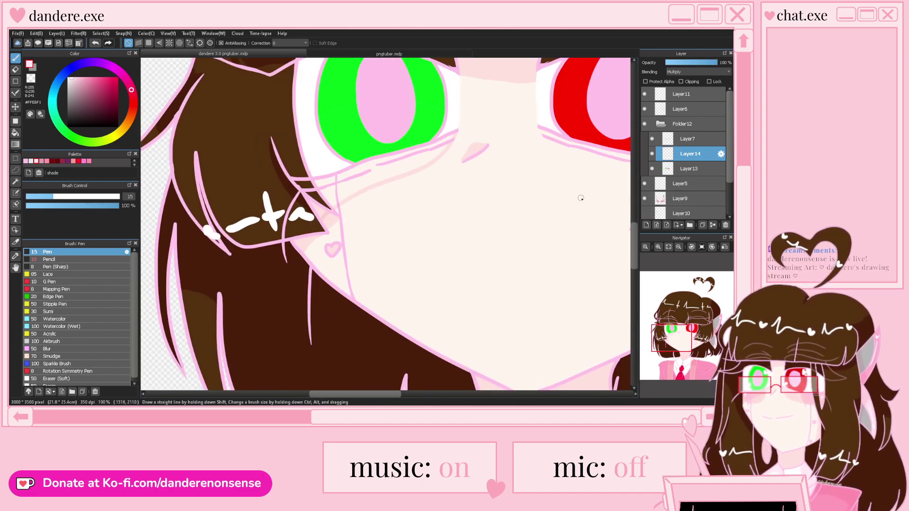
scroll(326, 196, "up", 3)
key("e")
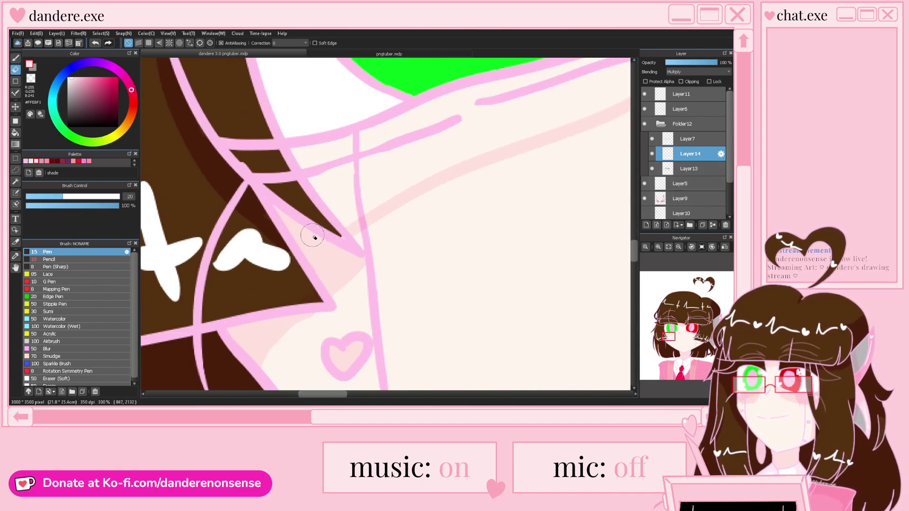
key("b")
scroll(388, 196, "down", 2)
key("g")
left_click(304, 225)
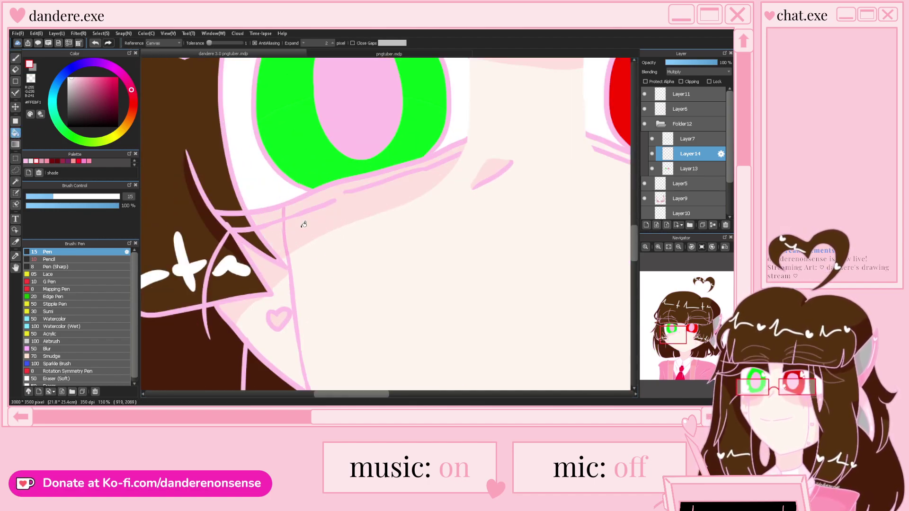
Touch up the shadow under the green eye with the Pen and make the Layer10 blush visible again
scroll(303, 224, "up", 2)
key("b")
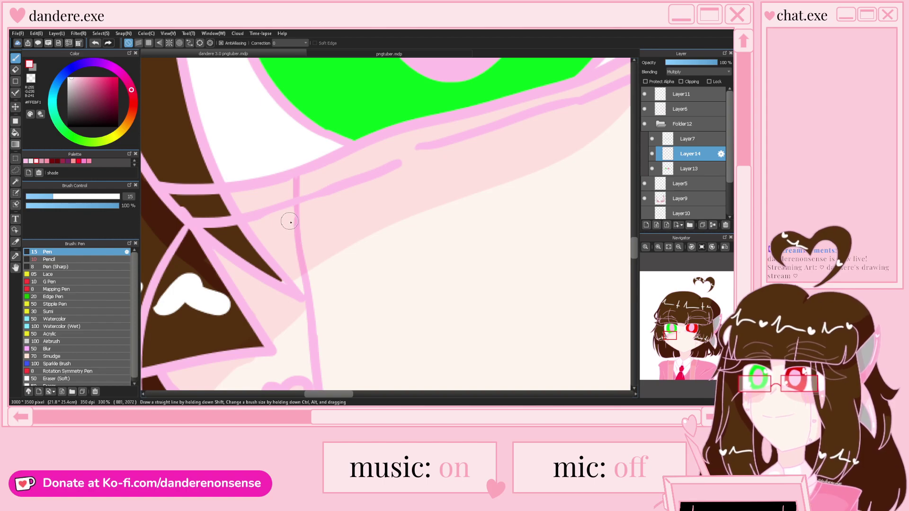
scroll(289, 222, "down", 4)
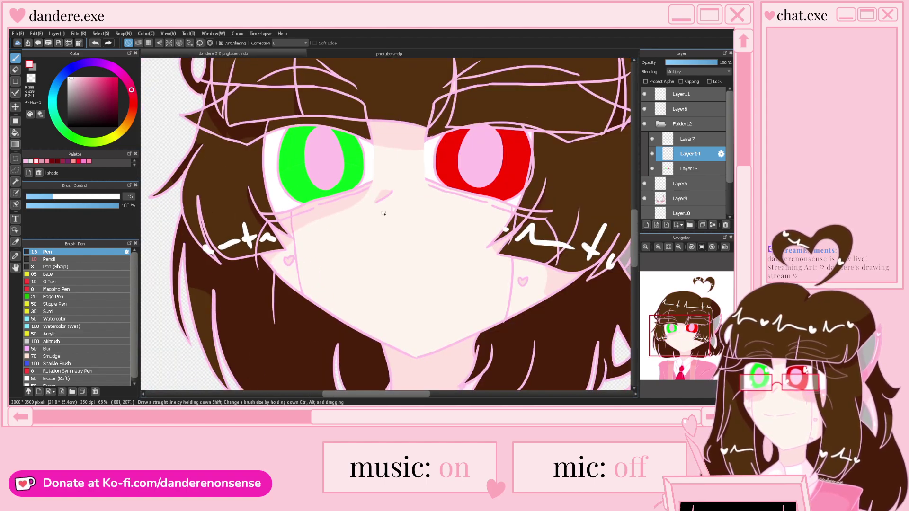
left_click(645, 214)
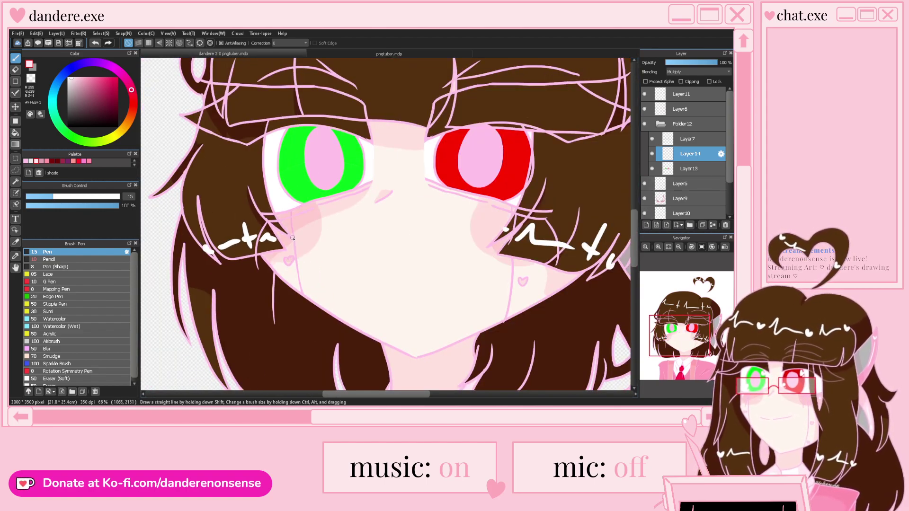
Erase the pale pink shadow overlapping the vertical pink line beneath the green eye and touch up its edges with the Pen
scroll(306, 234, "up", 6)
key("e")
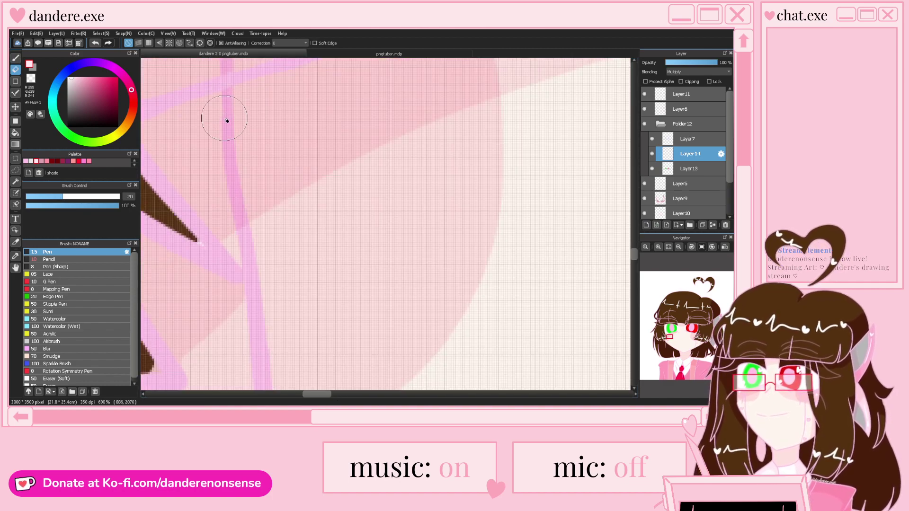
scroll(226, 121, "down", 2)
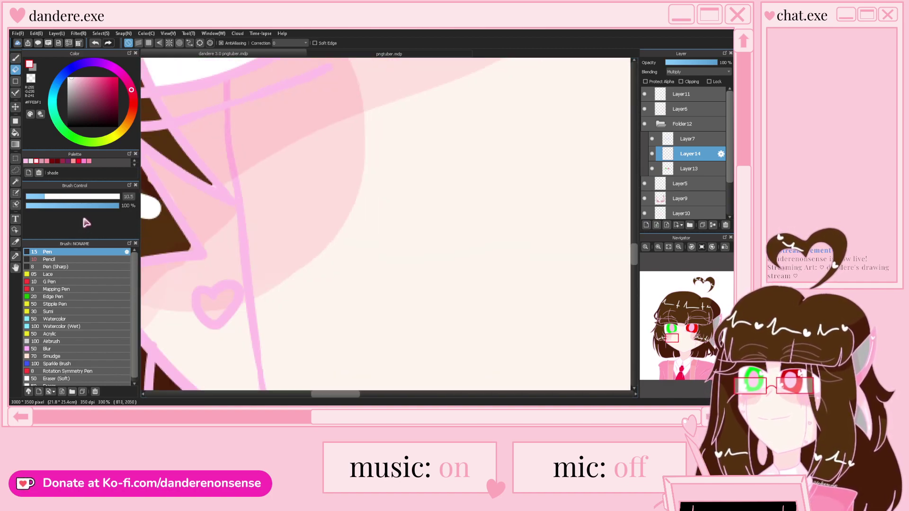
scroll(227, 81, "up", 2)
left_click_drag(232, 76, 239, 251)
key("ctrl+z")
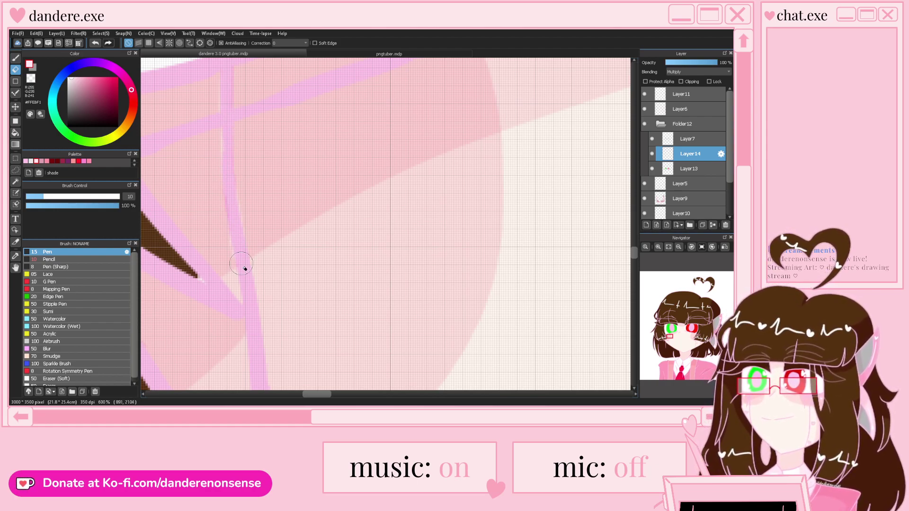
key("b")
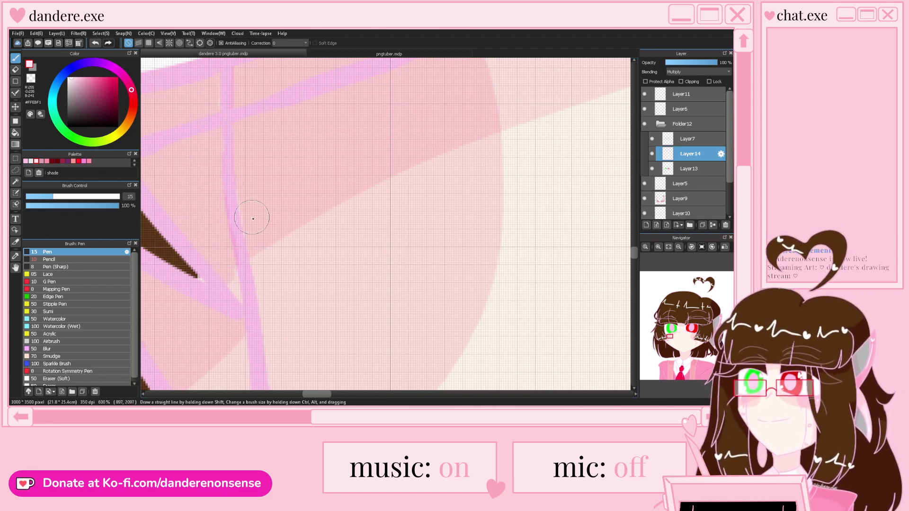
key("e")
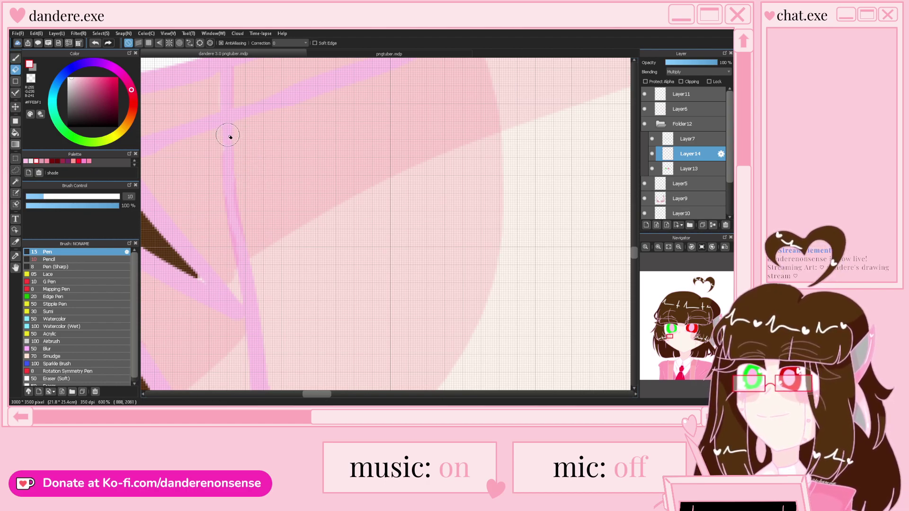
key("b")
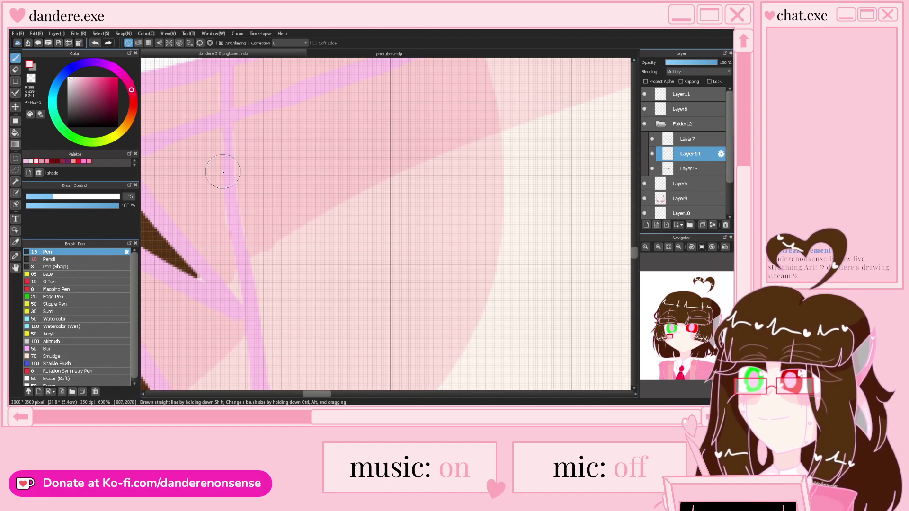
scroll(259, 200, "down", 3)
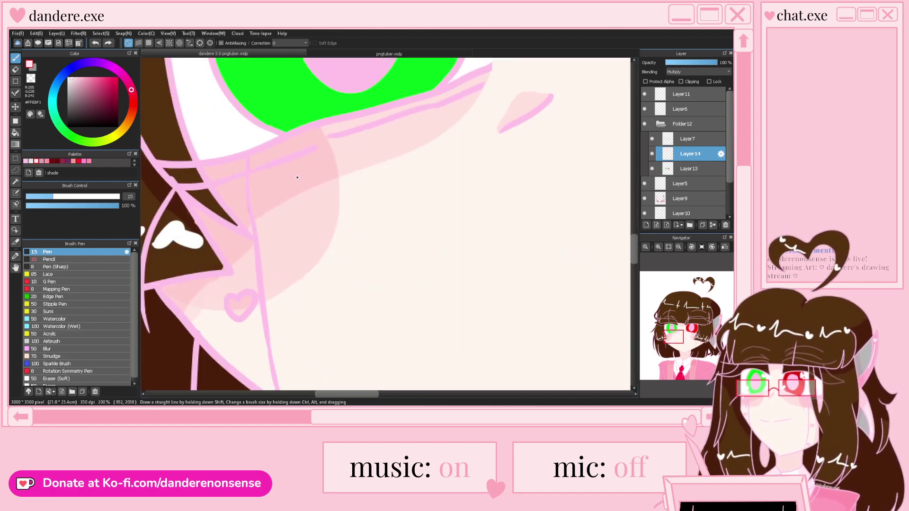
scroll(261, 212, "down", 3)
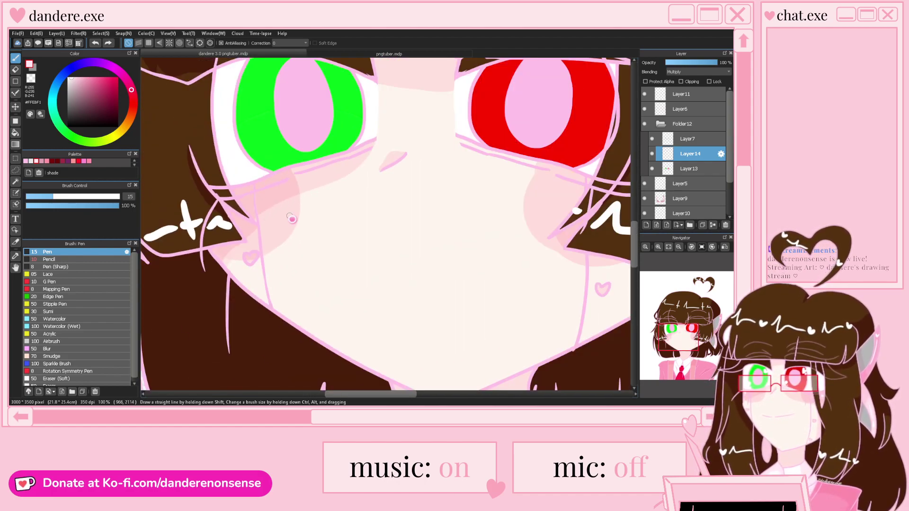
Clear the remaining darker overlaps on the vertical line beneath the green eye using Magic Wand selections
scroll(272, 241, "up", 3)
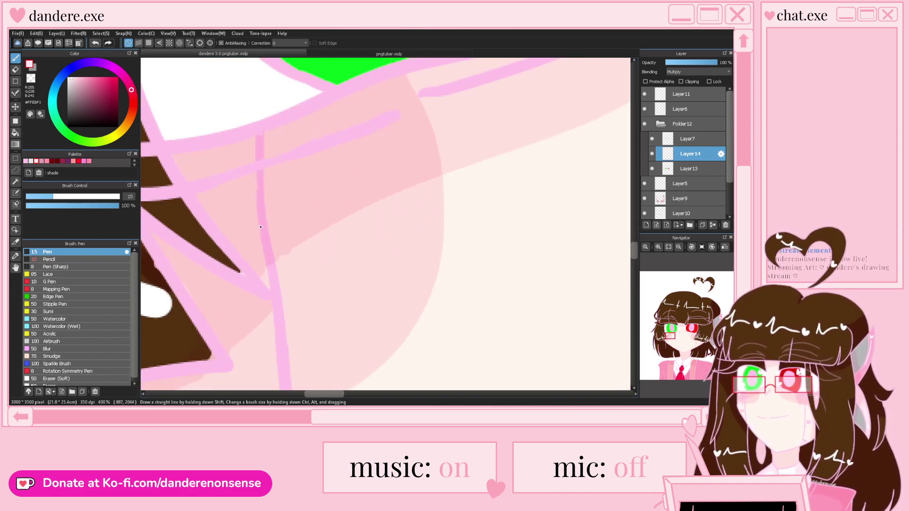
scroll(264, 225, "up", 2)
scroll(264, 226, "up", 1)
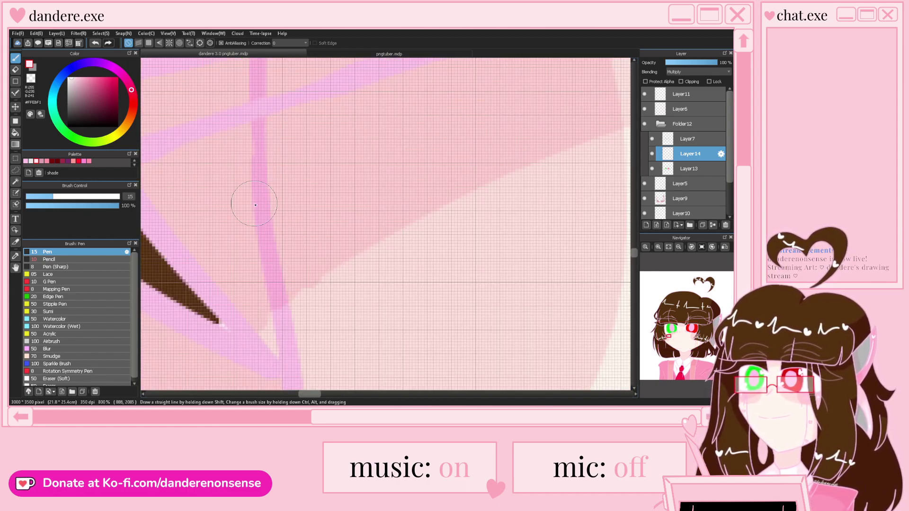
left_click(16, 182)
left_click(260, 229)
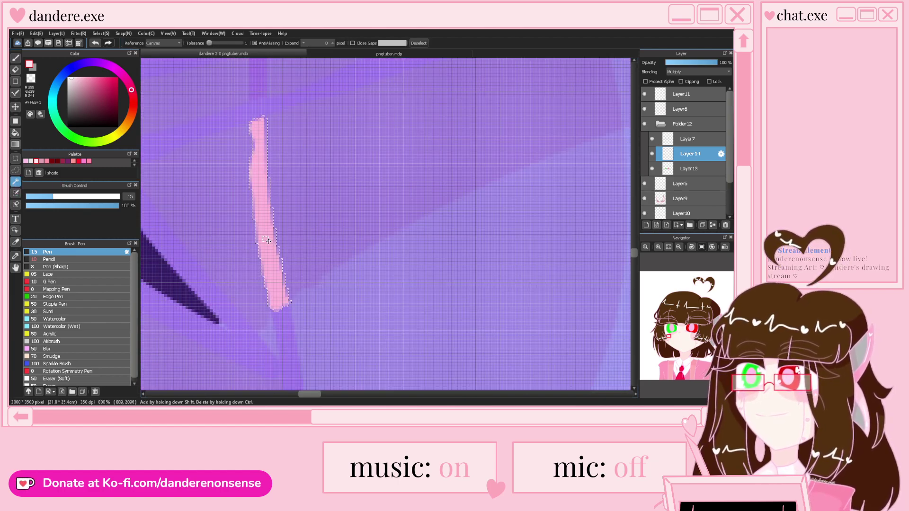
key("ctrl+d")
scroll(299, 241, "down", 2)
scroll(305, 179, "up", 1)
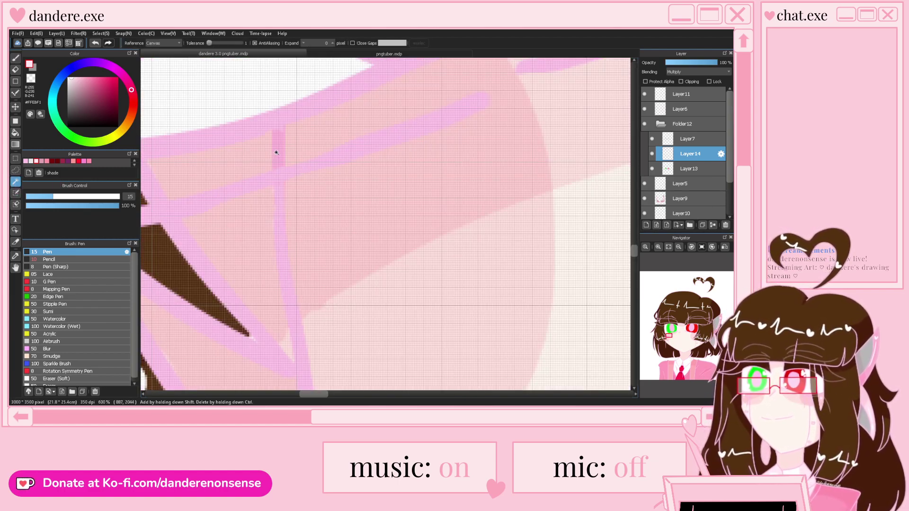
left_click(277, 153)
key("ctrl+d")
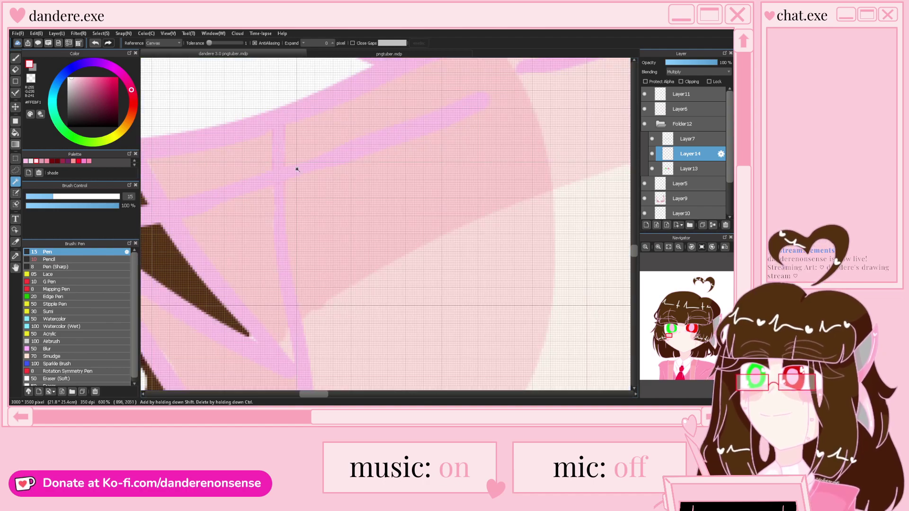
scroll(297, 170, "down", 7)
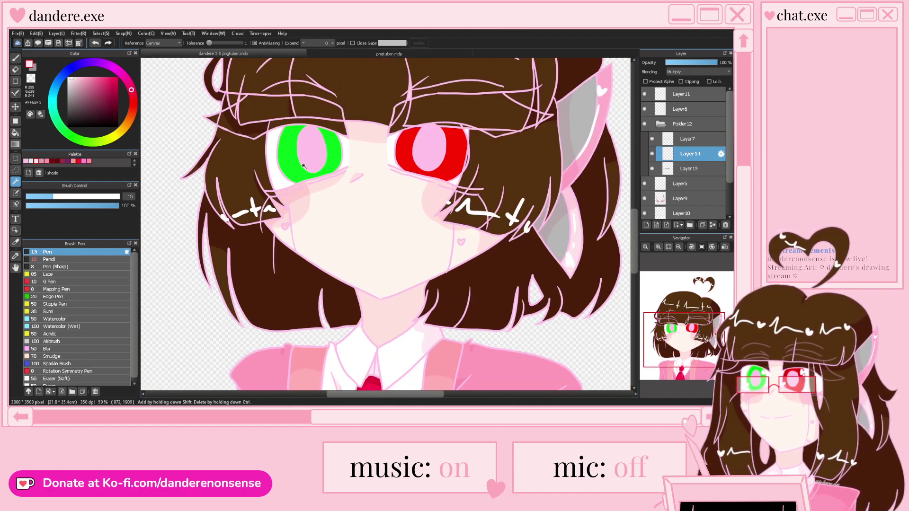
Draw the curved lower edge of a pale pink shadow beneath the red eye with the Pen on Layer14
scroll(303, 166, "up", 4)
scroll(296, 205, "down", 3)
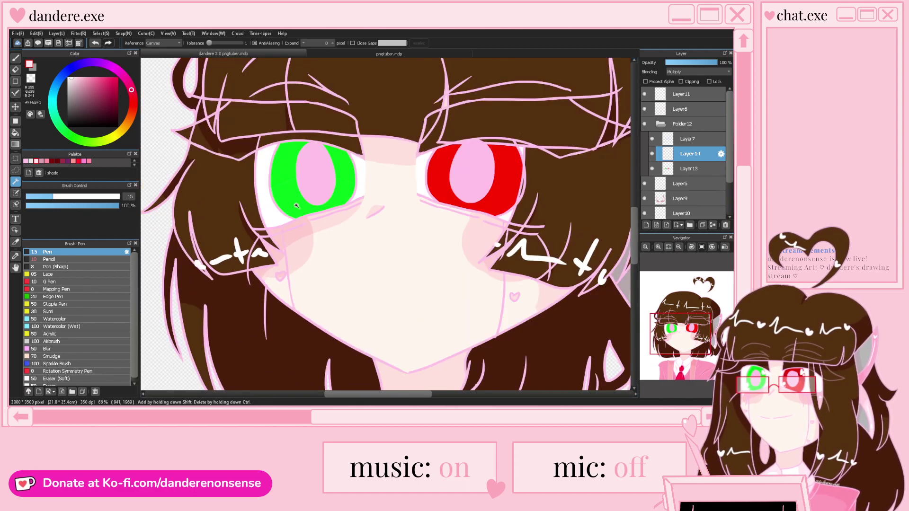
scroll(300, 213, "down", 1)
scroll(505, 278, "up", 3)
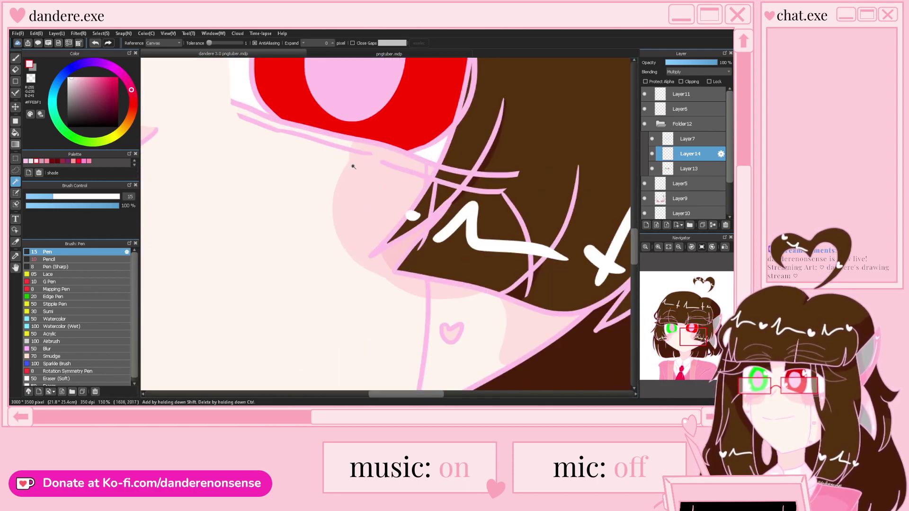
key("b")
scroll(244, 113, "up", 1)
mouse_move(229, 105)
left_mouse_down()
mouse_move(360, 214)
mouse_move(438, 243)
mouse_move(448, 258)
left_mouse_up()
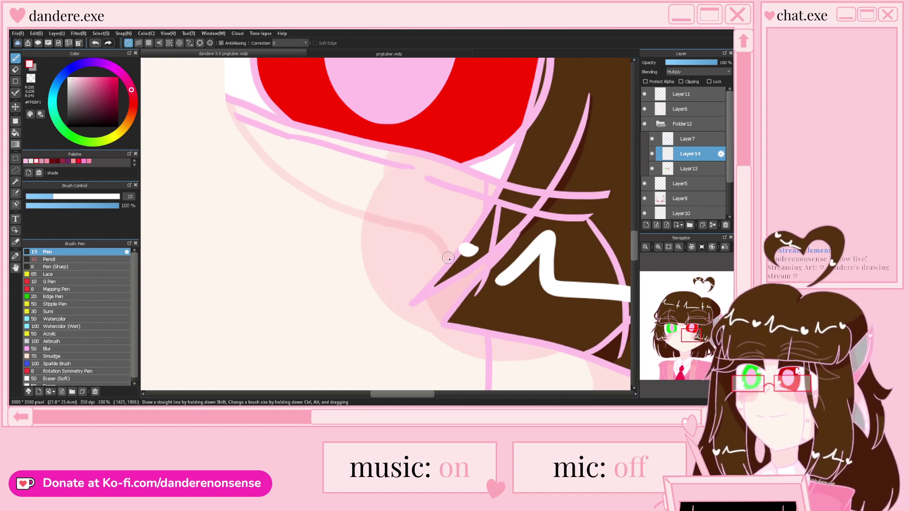
Fill the areas between the red eye and the shadow curve with pale pink and touch up the seams
key("g")
left_click(379, 187)
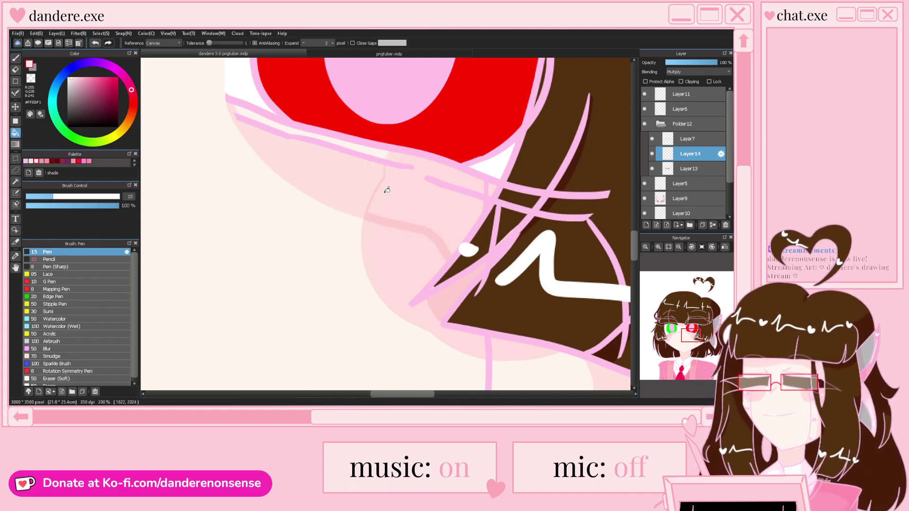
left_click(470, 193)
left_click(362, 139)
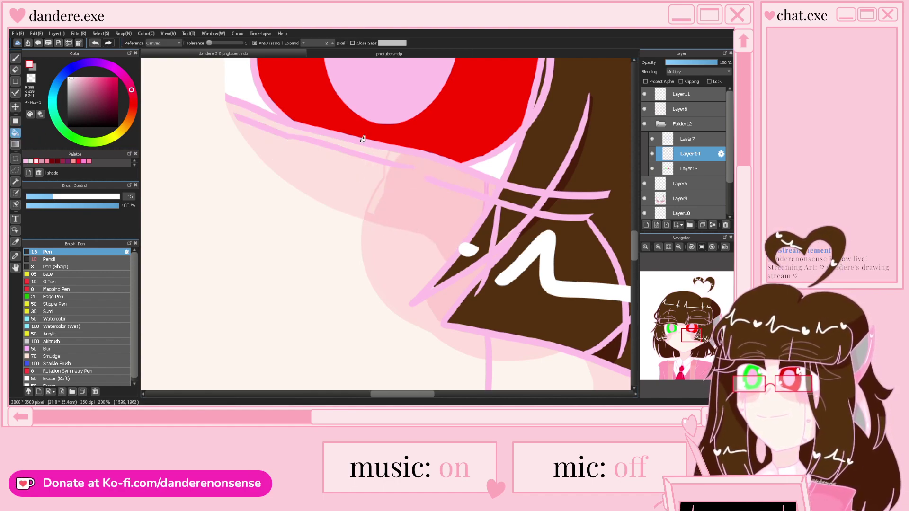
key("p")
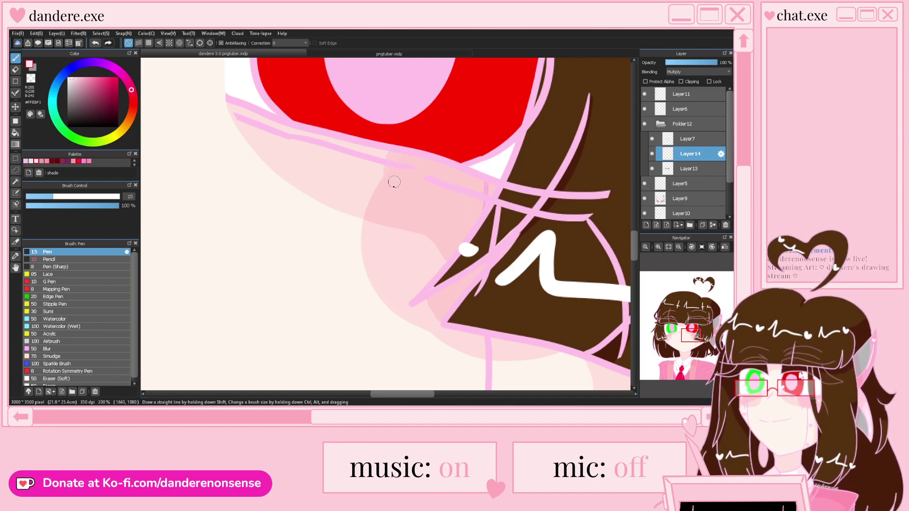
Erase the shadow overlapping the short vertical line at the outer corner beneath the red eye
scroll(362, 151, "up", 5)
key("e")
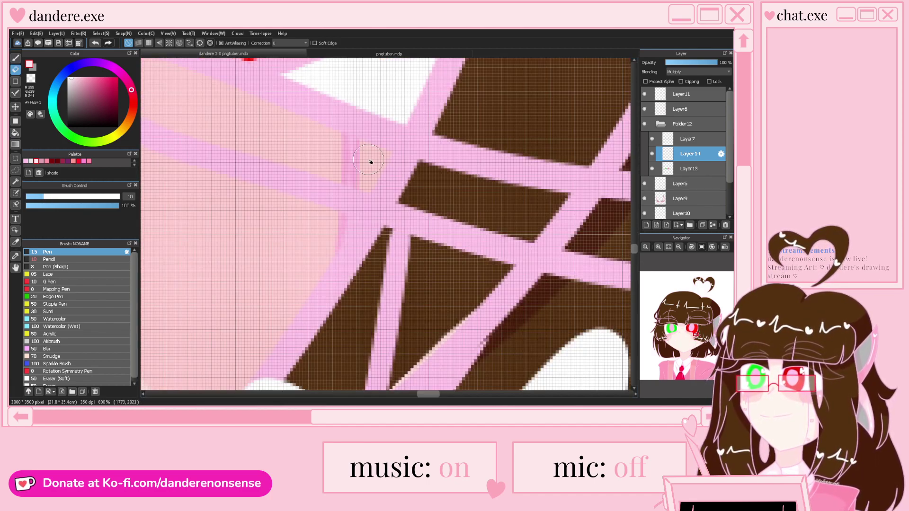
left_click_drag(347, 138, 346, 259)
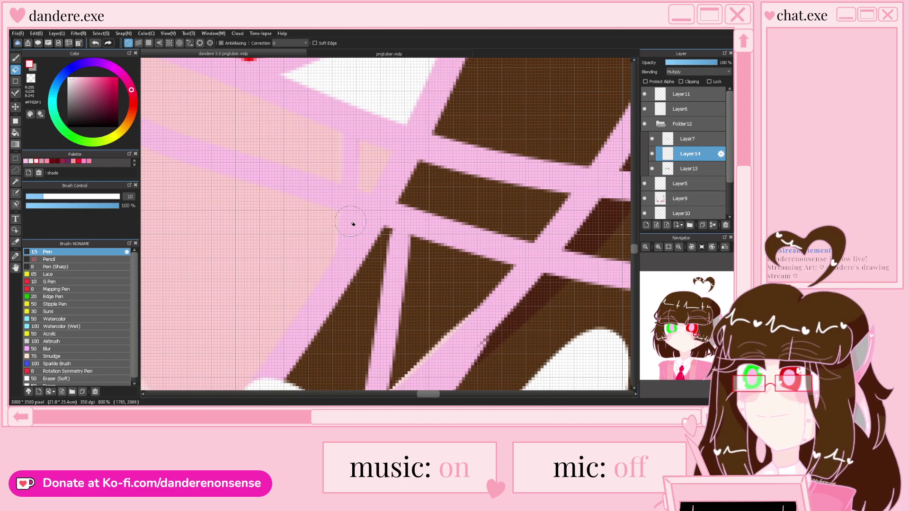
key("b")
scroll(363, 190, "down", 1)
scroll(362, 190, "down", 8)
scroll(379, 227, "up", 1)
scroll(390, 249, "down", 1)
scroll(391, 250, "up", 4)
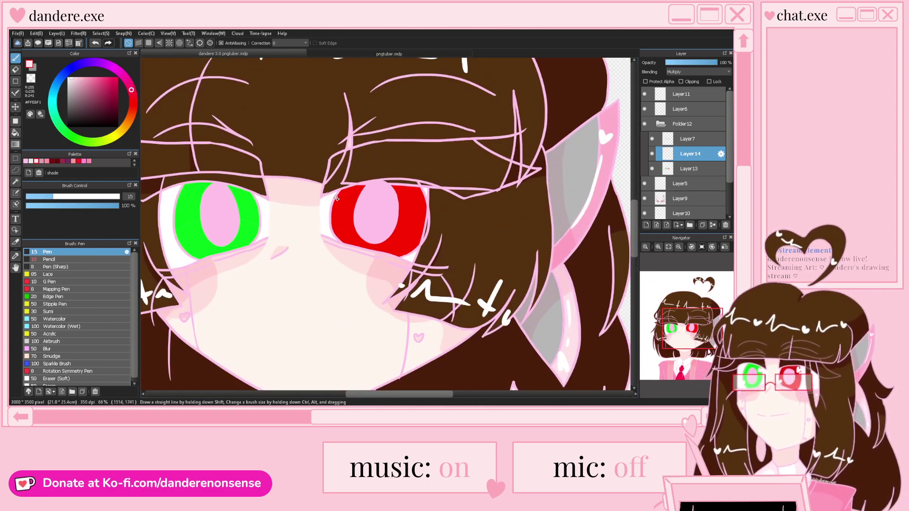
Fill the hair strips directly above both eyes with the "shade dark" palette colour on Layer14
left_click(42, 161)
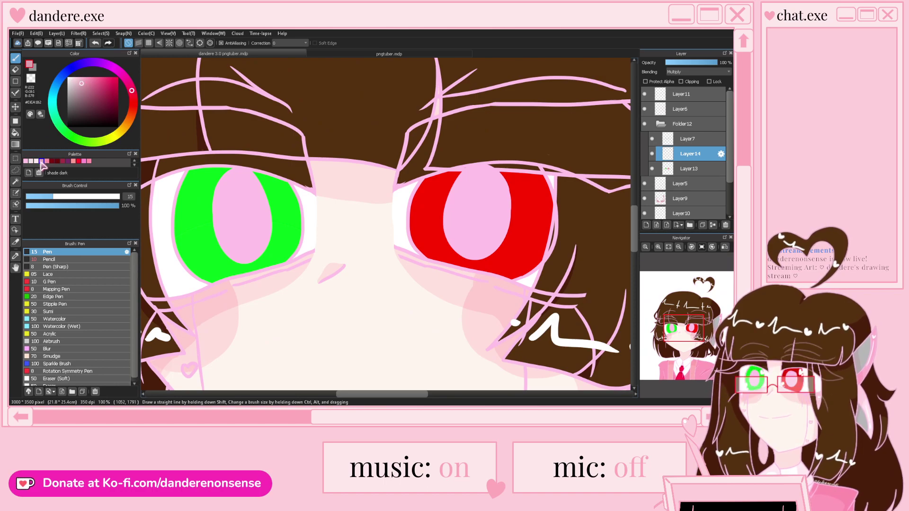
left_click(16, 133)
left_click(289, 169)
left_click(418, 162)
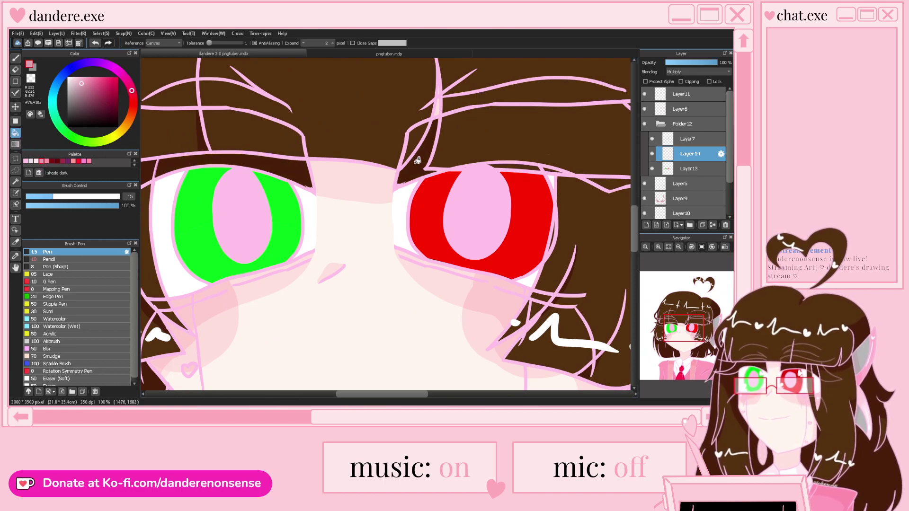
Draw a shadow edge across the red iris with the Pen and fill the iris above it on both sides of the pupil
key("b")
scroll(416, 199, "up", 1)
mouse_move(408, 207)
left_mouse_down()
mouse_move(461, 212)
mouse_move(597, 243)
mouse_move(615, 255)
left_mouse_up()
left_click(16, 133)
left_click(439, 184)
left_click(579, 195)
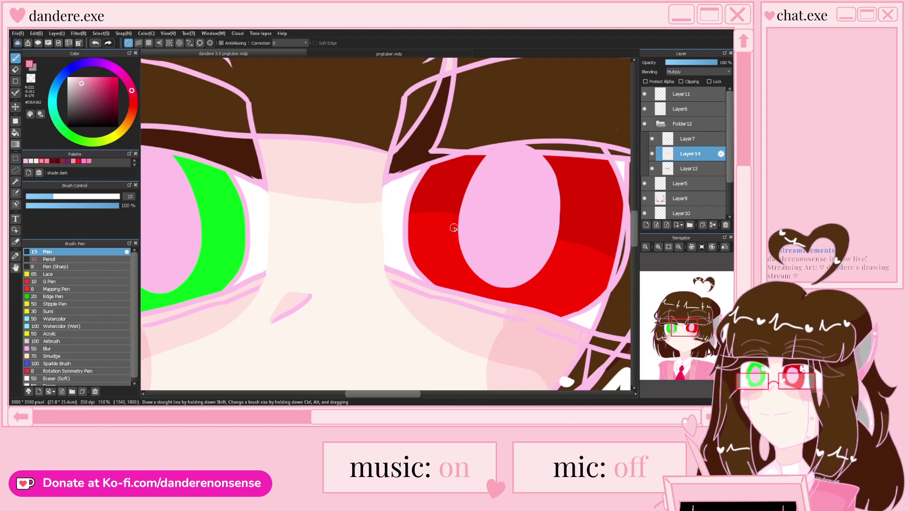
Add a new layer above Layer7 with Clipping enabled and pick up the brown hair colour from the canvas
scroll(454, 227, "down", 5)
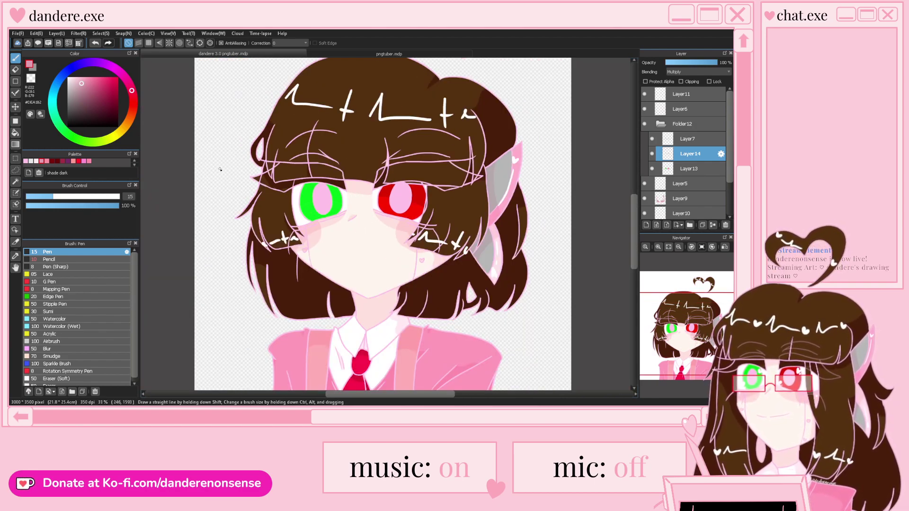
scroll(221, 170, "up", 5)
scroll(368, 191, "up", 2)
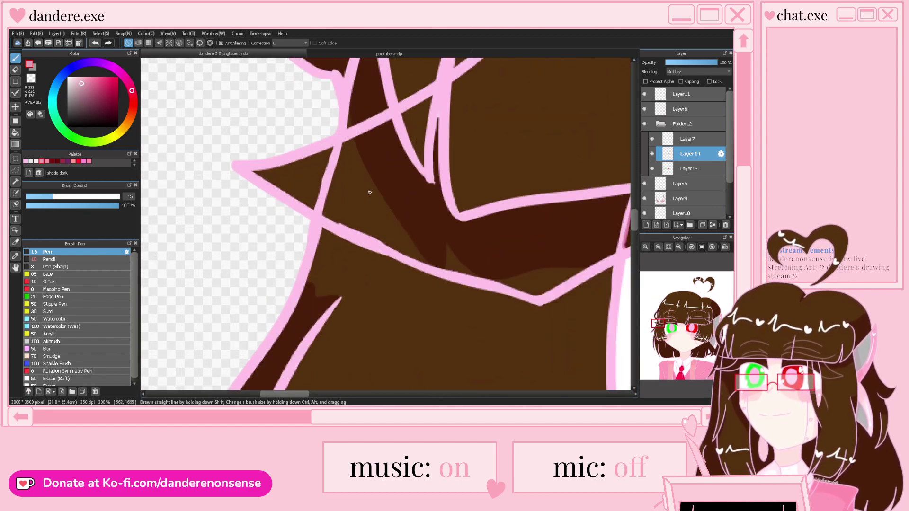
scroll(311, 201, "down", 5)
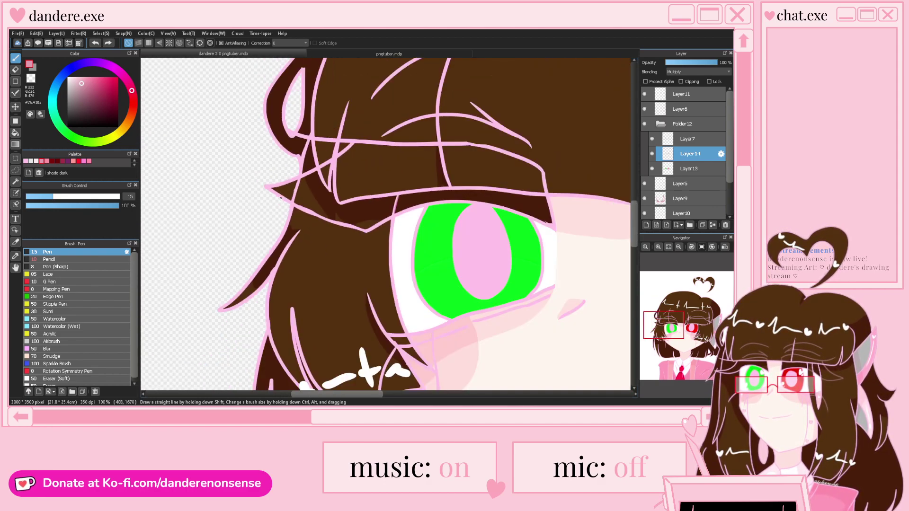
left_click(703, 141)
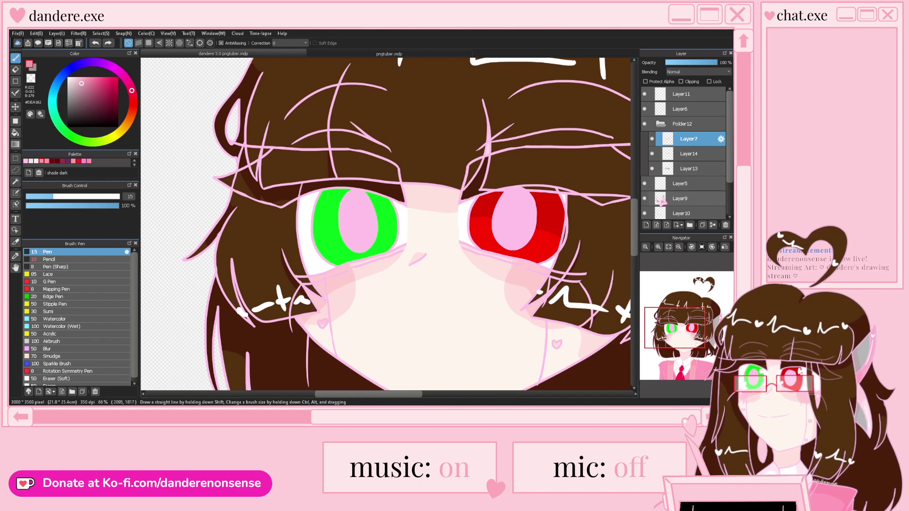
left_click(646, 225)
left_click(686, 84)
scroll(260, 193, "up", 2)
right_click(268, 240)
scroll(239, 227, "up", 1)
left_click_drag(214, 108, 200, 115)
left_click_drag(198, 181, 193, 154)
left_click_drag(211, 110, 220, 107)
left_click_drag(200, 182, 206, 183)
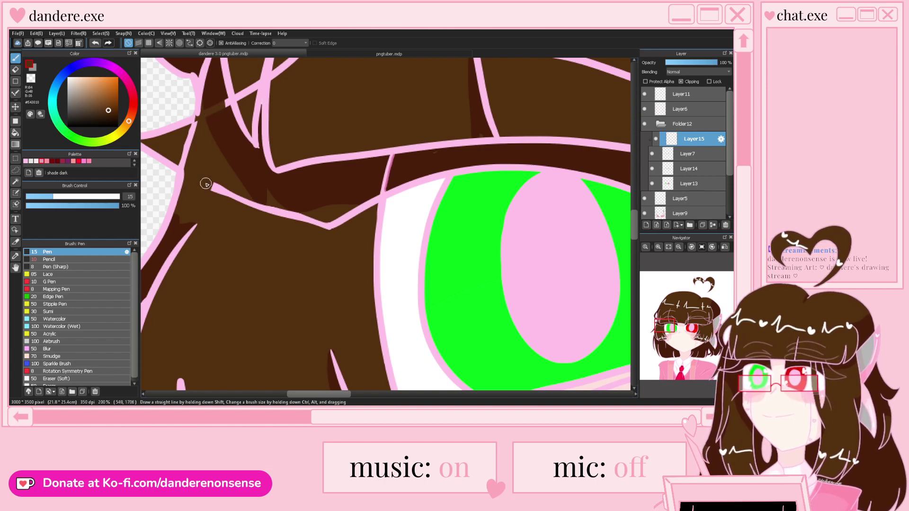
key("ctrl+z")
key("ctrl+z")
key("ctrl+z")
key("ctrl+z")
scroll(200, 132, "up", 2)
mouse_move(212, 95)
left_mouse_down()
mouse_move(181, 219)
mouse_move(186, 193)
mouse_move(216, 265)
mouse_move(248, 243)
mouse_move(279, 273)
mouse_move(460, 323)
mouse_move(508, 286)
mouse_move(537, 278)
mouse_move(541, 290)
mouse_move(567, 238)
mouse_move(539, 245)
left_mouse_up()
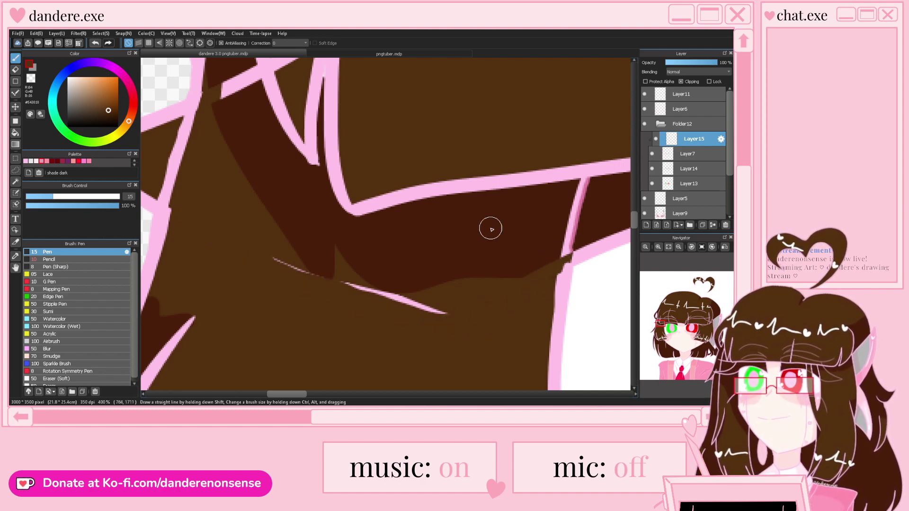
scroll(389, 198, "down", 2)
key("ctrl+z")
Paint over the stray pink hair line beside the green eye's outer corner with the brown hair colour
scroll(450, 244, "up", 2)
left_click_drag(482, 217, 468, 271)
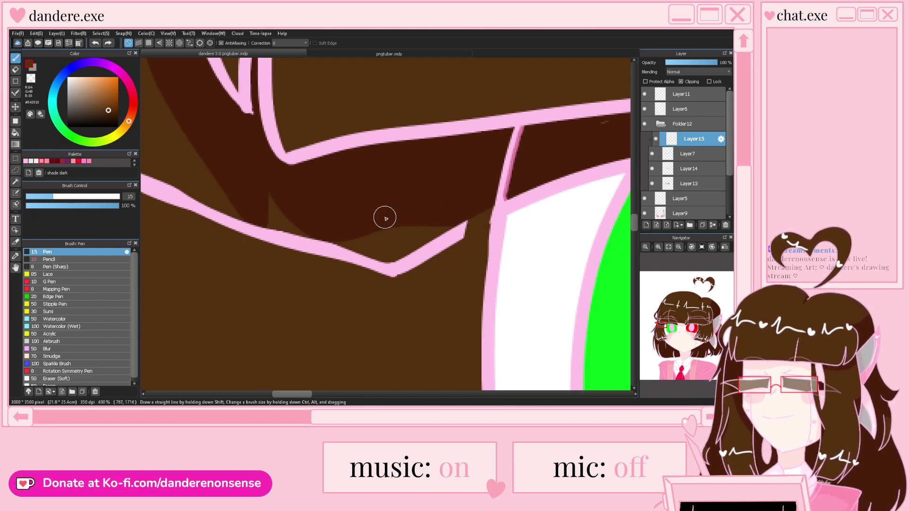
scroll(384, 218, "down", 2)
mouse_move(424, 215)
left_mouse_down()
mouse_move(362, 245)
mouse_move(329, 224)
mouse_move(378, 244)
mouse_move(320, 233)
mouse_move(256, 175)
mouse_move(249, 210)
mouse_move(245, 197)
mouse_move(247, 186)
mouse_move(271, 203)
mouse_move(261, 219)
mouse_move(241, 189)
left_mouse_up()
left_click_drag(283, 117, 265, 129)
scroll(280, 124, "down", 2)
Paint the brown hair colour over the pink eyelid crease lines crossing the fringe above the green eye, from its outer to inner corner
scroll(295, 105, "up", 2)
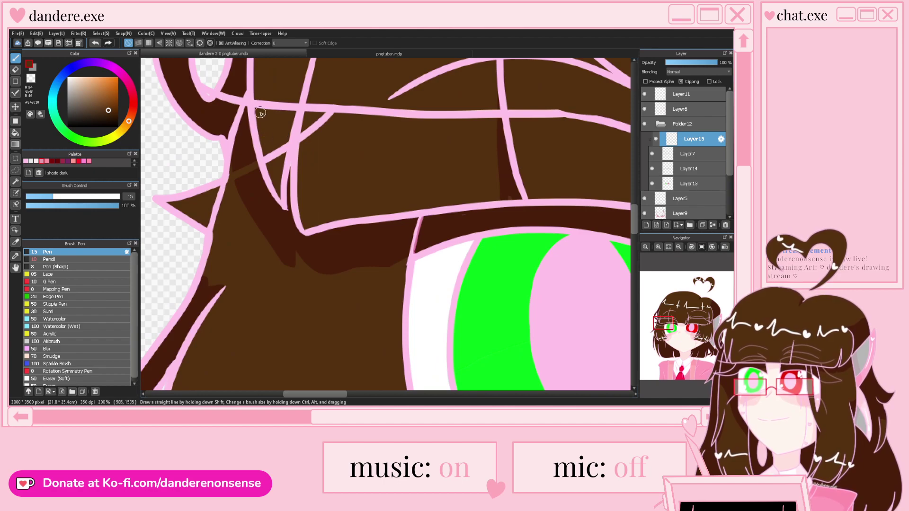
left_click_drag(255, 98, 296, 104)
mouse_move(265, 161)
left_mouse_down()
mouse_move(320, 132)
mouse_move(327, 105)
left_mouse_up()
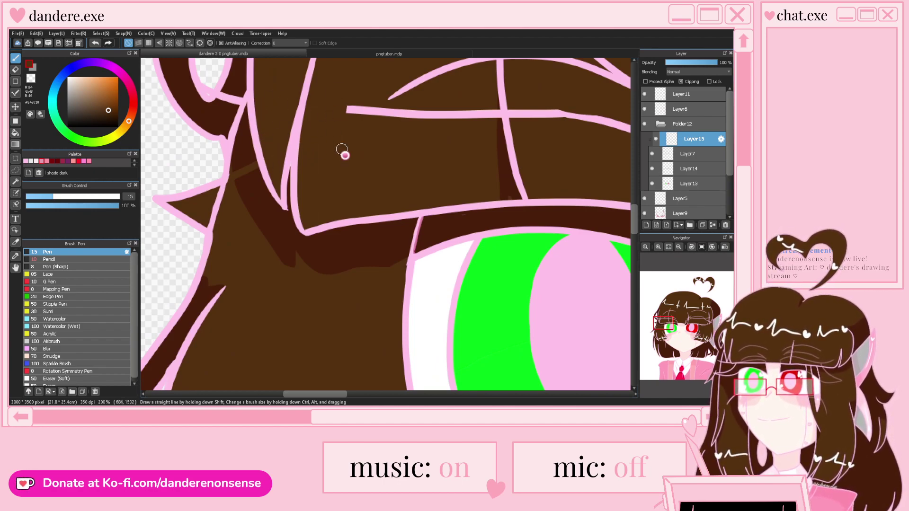
scroll(341, 150, "down", 3)
scroll(440, 119, "up", 3)
mouse_move(514, 271)
left_mouse_down()
mouse_move(492, 241)
mouse_move(445, 135)
mouse_move(406, 118)
mouse_move(434, 221)
mouse_move(379, 122)
left_mouse_up()
scroll(379, 122, "down", 3)
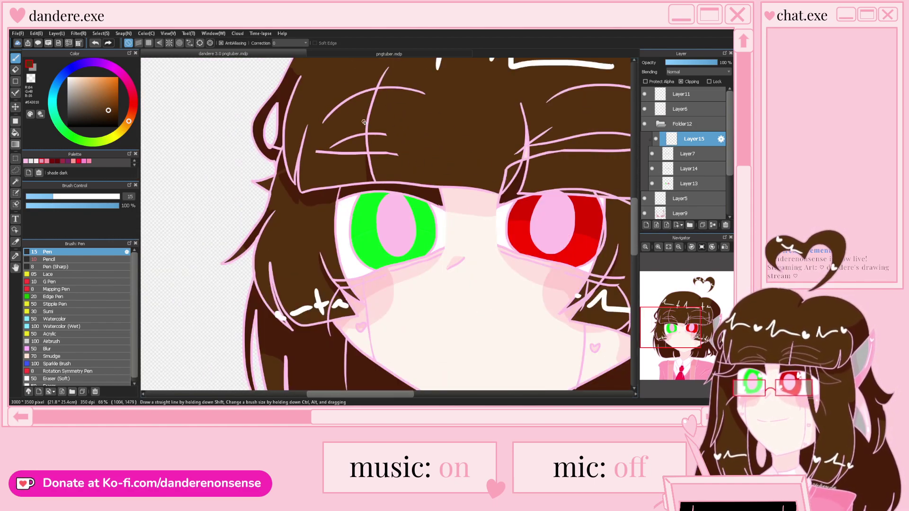
Cover the curved pink eyebrow line on the fringe above the green eye with the brown hair colour
scroll(343, 90, "up", 2)
mouse_move(433, 203)
left_mouse_down()
mouse_move(388, 199)
mouse_move(276, 244)
mouse_move(465, 247)
left_mouse_up()
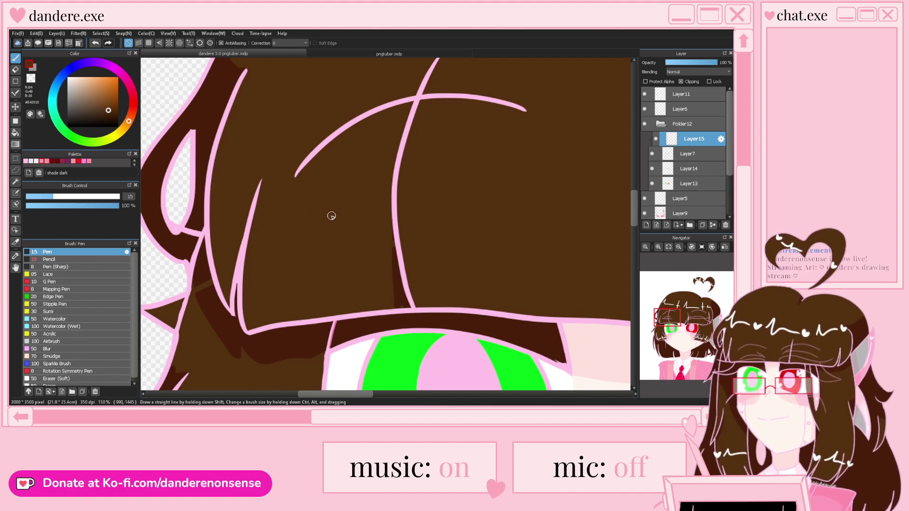
mouse_move(526, 110)
left_mouse_down()
mouse_move(481, 95)
mouse_move(364, 115)
mouse_move(290, 181)
mouse_move(333, 134)
mouse_move(391, 109)
mouse_move(478, 96)
mouse_move(501, 109)
left_mouse_up()
scroll(299, 183, "down", 5)
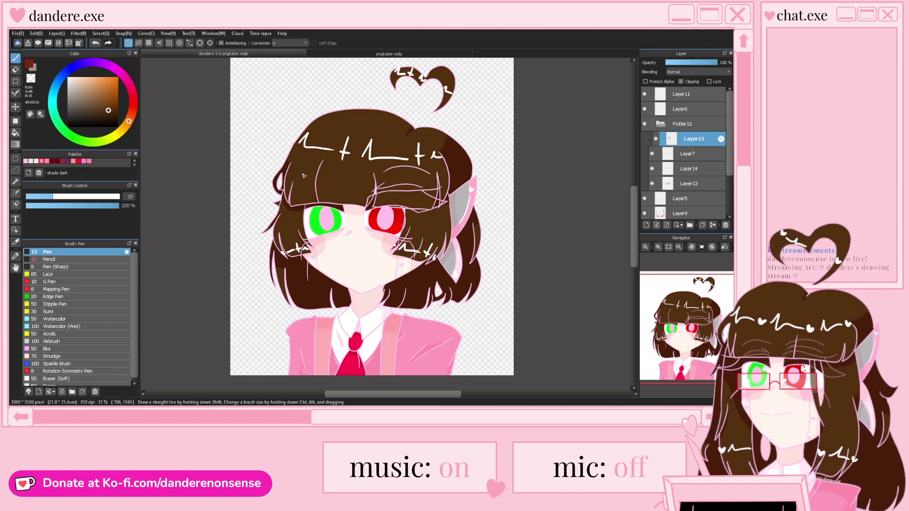
Paint over the stray pink lines crossing the hair lock beside the green eye's lower outer corner with brown
scroll(303, 176, "up", 8)
mouse_move(301, 203)
left_mouse_down()
mouse_move(324, 123)
mouse_move(325, 137)
mouse_move(336, 98)
mouse_move(355, 82)
left_mouse_up()
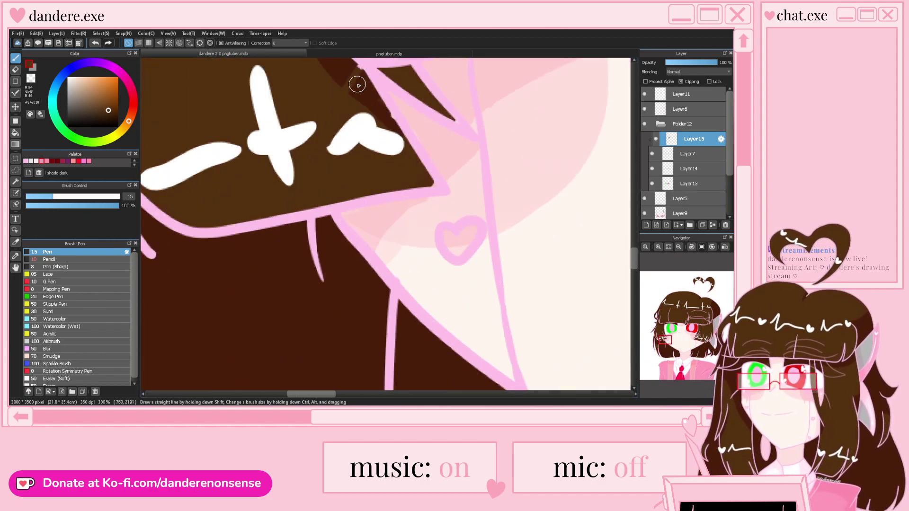
scroll(356, 83, "down", 4)
scroll(343, 96, "up", 4)
left_click_drag(364, 195, 400, 217)
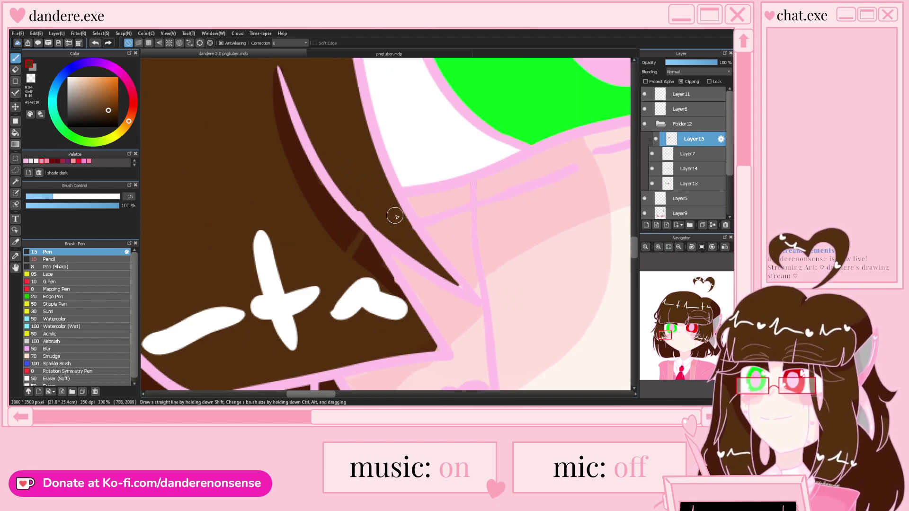
scroll(390, 214, "down", 4)
scroll(298, 239, "up", 3)
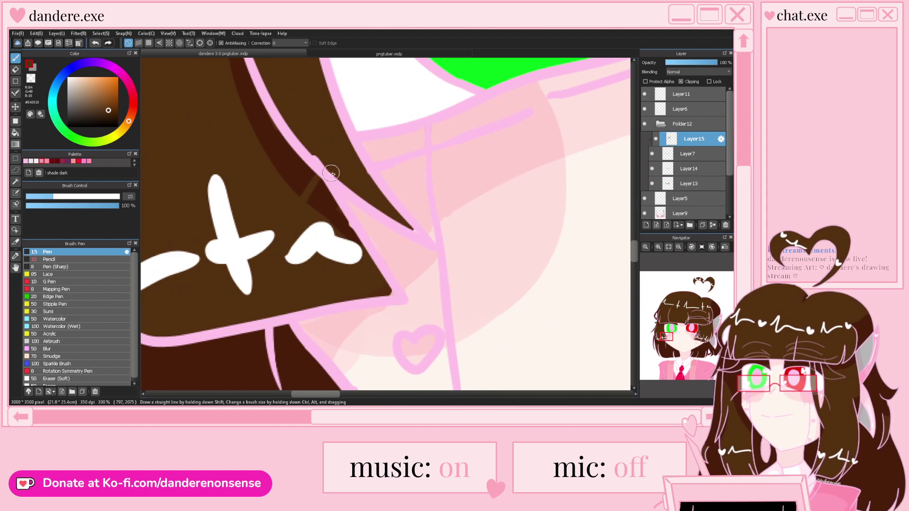
scroll(291, 134, "down", 4)
scroll(411, 236, "up", 3)
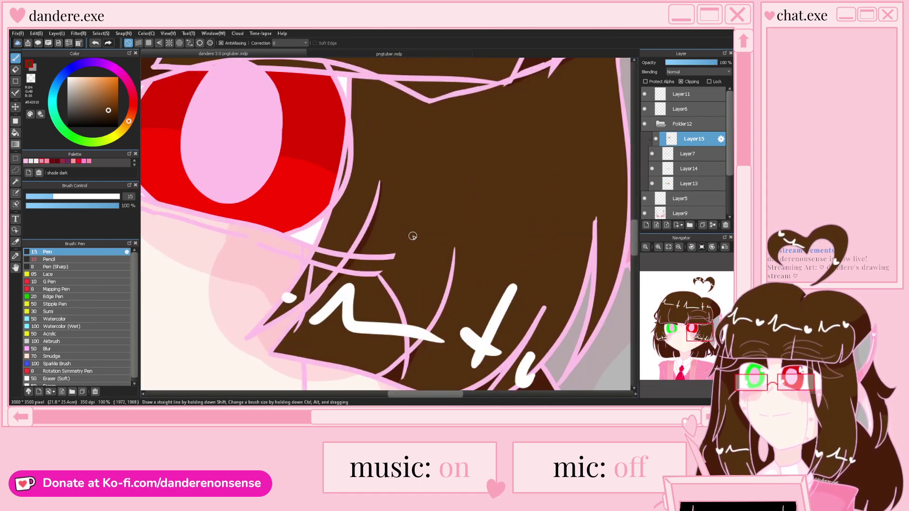
Cover the stray pink lines on the hair beside the red eye's outer edge and above the white heartbeat mark with brown
mouse_move(342, 260)
left_mouse_down()
mouse_move(271, 315)
mouse_move(314, 267)
mouse_move(327, 237)
mouse_move(297, 256)
mouse_move(288, 274)
mouse_move(302, 265)
mouse_move(292, 341)
mouse_move(272, 351)
mouse_move(335, 278)
mouse_move(341, 296)
mouse_move(400, 242)
mouse_move(386, 327)
mouse_move(411, 358)
mouse_move(405, 328)
left_mouse_up()
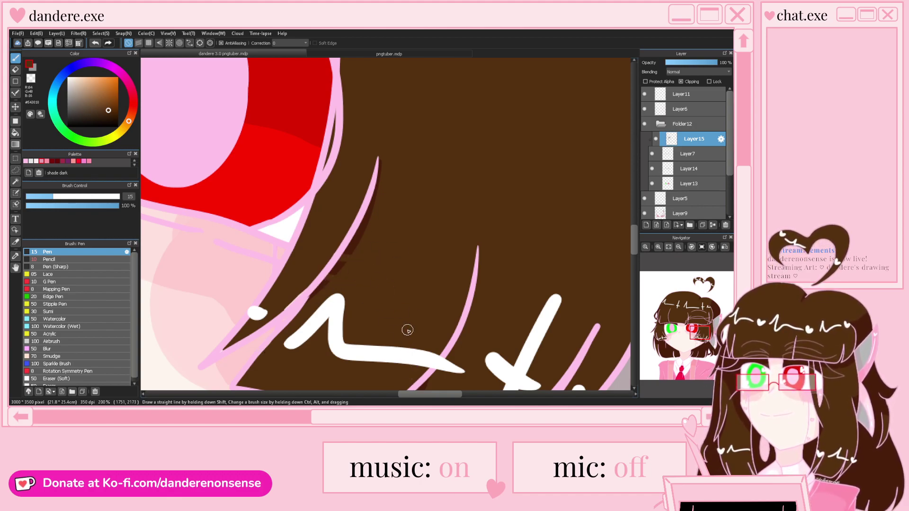
scroll(416, 303, "down", 3)
scroll(418, 302, "up", 4)
left_click_drag(412, 269, 425, 225)
scroll(426, 236, "down", 5)
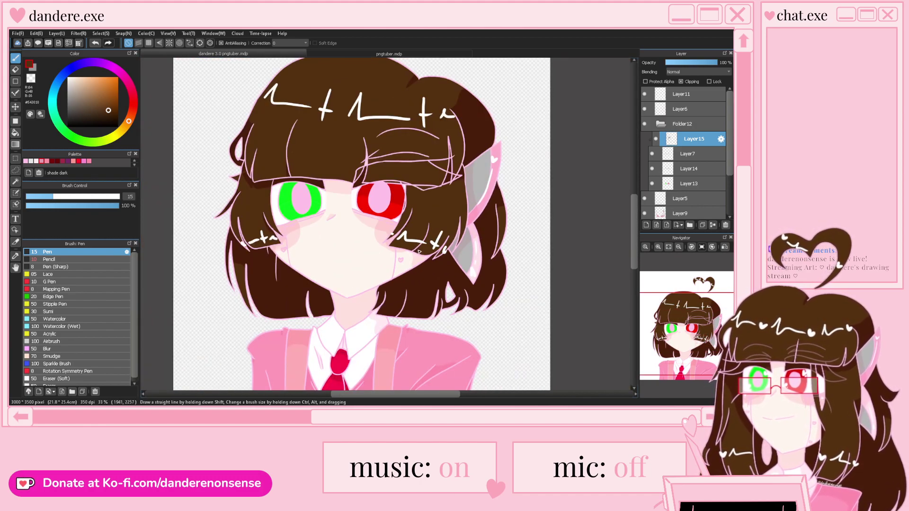
scroll(410, 179, "up", 4)
mouse_move(401, 255)
left_mouse_down()
mouse_move(379, 333)
mouse_move(382, 324)
left_mouse_up()
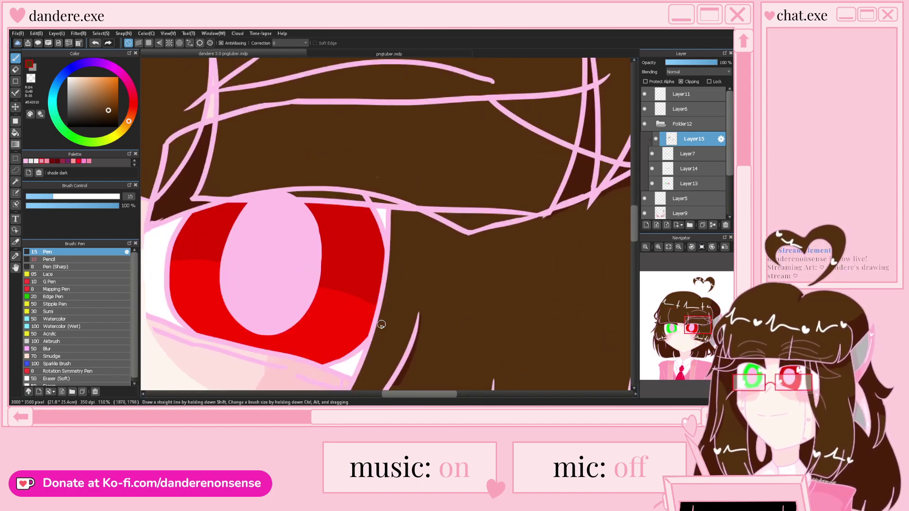
Set the Pen size to 30 and paint brown over the pink eyebrow and eyelid crease lines on the fringe above the red eye
scroll(336, 231, "down", 3)
left_click_drag(87, 198, 74, 222)
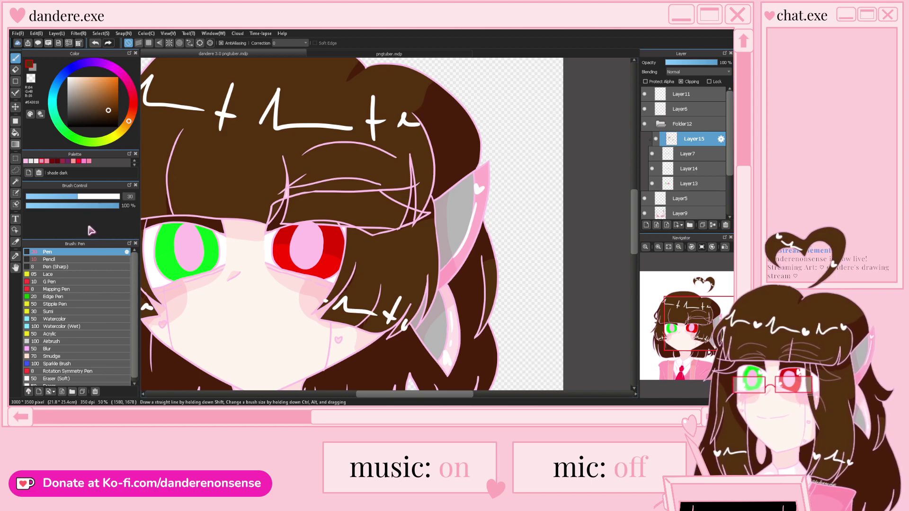
scroll(284, 218, "up", 2)
mouse_move(279, 190)
left_mouse_down()
mouse_move(314, 168)
mouse_move(309, 153)
mouse_move(311, 183)
mouse_move(320, 164)
mouse_move(335, 162)
mouse_move(348, 178)
mouse_move(367, 179)
mouse_move(397, 106)
mouse_move(391, 175)
left_mouse_up()
scroll(402, 162, "down", 2)
scroll(430, 138, "up", 2)
left_click_drag(482, 117, 419, 99)
mouse_move(470, 114)
left_mouse_down()
mouse_move(426, 98)
mouse_move(310, 97)
left_mouse_up()
mouse_move(375, 150)
left_mouse_down()
mouse_move(398, 153)
mouse_move(388, 193)
mouse_move(414, 161)
mouse_move(428, 175)
mouse_move(417, 199)
mouse_move(458, 164)
mouse_move(450, 203)
left_mouse_up()
mouse_move(344, 242)
left_mouse_down()
mouse_move(293, 248)
mouse_move(374, 249)
mouse_move(346, 249)
left_mouse_up()
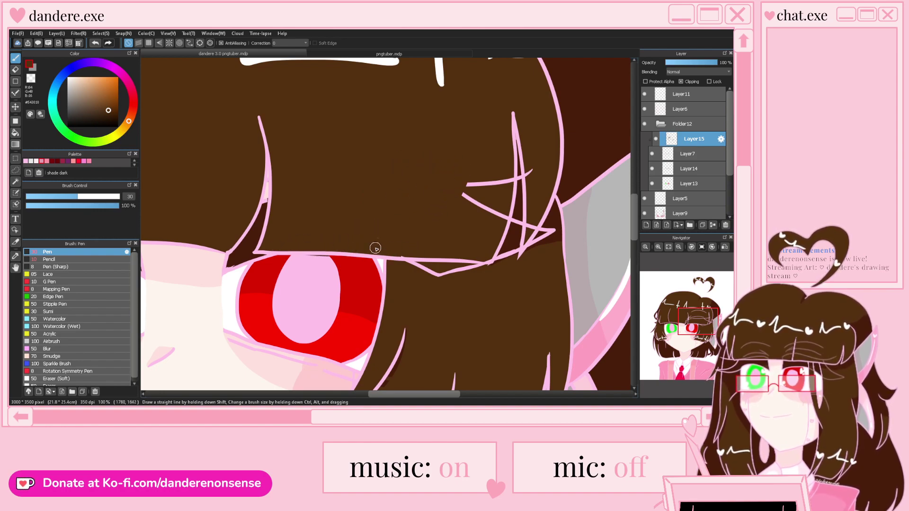
Paint over the remaining crossing pink lines at the fringe's outer corner beside the red eye with brown
scroll(375, 248, "up", 2)
key("e")
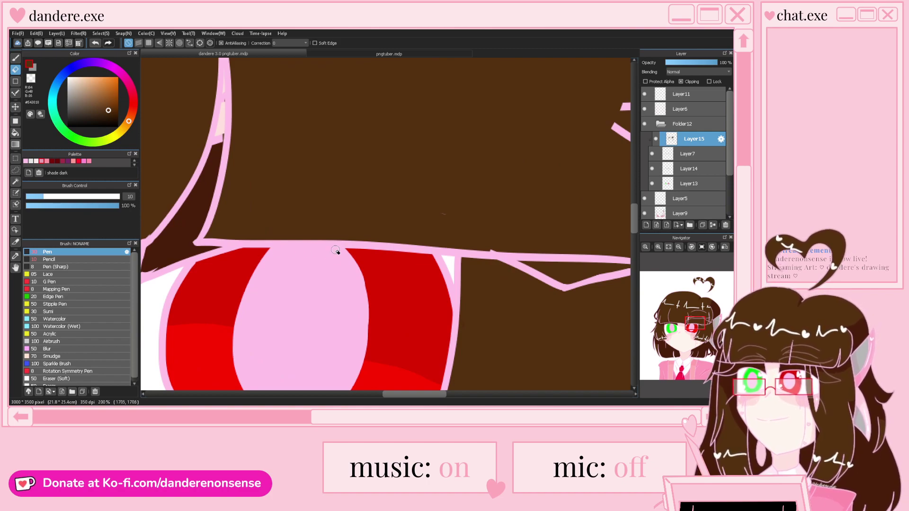
key("b")
scroll(397, 242, "down", 2)
left_click_drag(500, 264, 485, 272)
mouse_move(524, 181)
left_mouse_down()
mouse_move(517, 166)
mouse_move(528, 197)
left_mouse_up()
mouse_move(516, 248)
left_mouse_down()
mouse_move(553, 218)
mouse_move(571, 211)
mouse_move(583, 220)
mouse_move(573, 250)
mouse_move(582, 232)
left_mouse_up()
left_click_drag(553, 169, 563, 181)
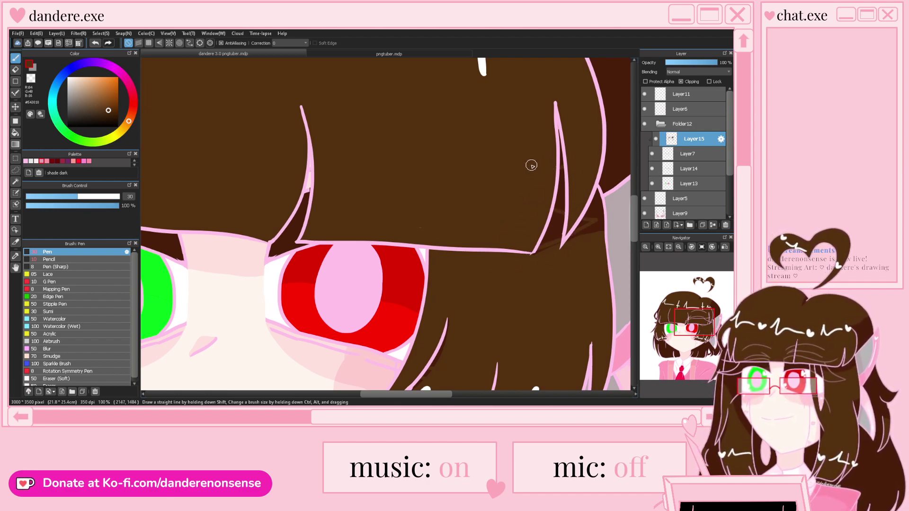
scroll(531, 165, "down", 3)
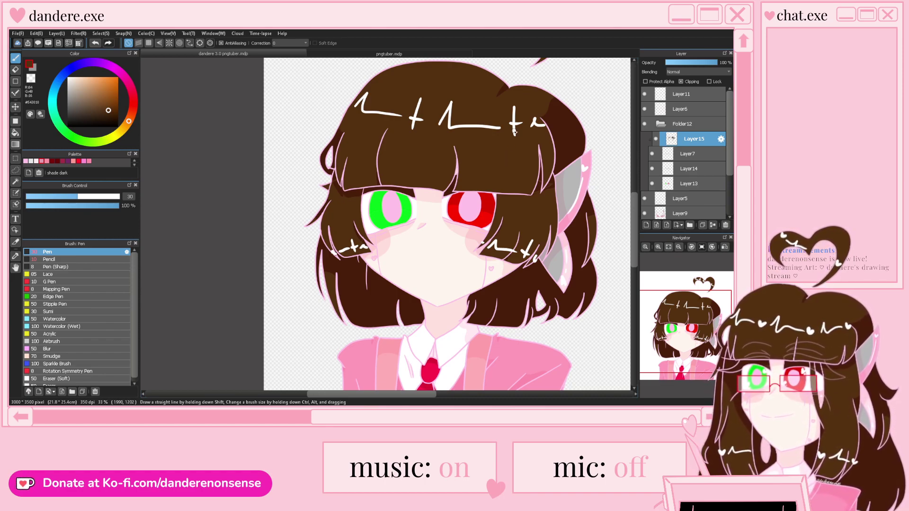
Lower the opacity of Layer15 to 60%
scroll(544, 206, "up", 1)
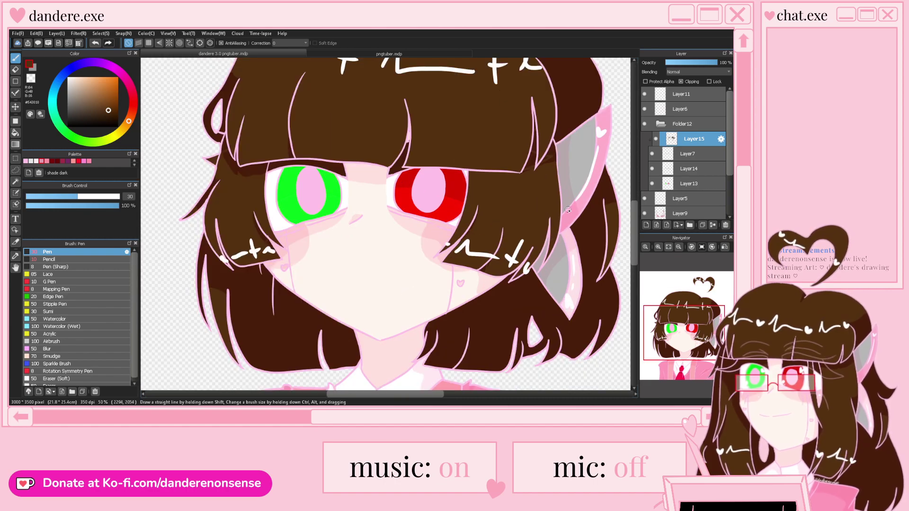
left_click(700, 65)
left_click_drag(696, 63, 699, 61)
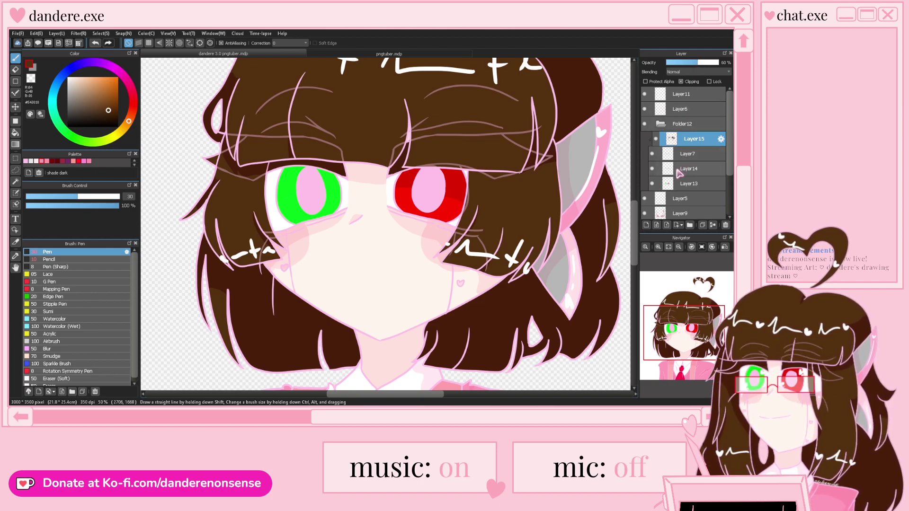
Examine the semi-transparent brown coverage of the pink lines around both eyes up close
scroll(519, 168, "up", 3)
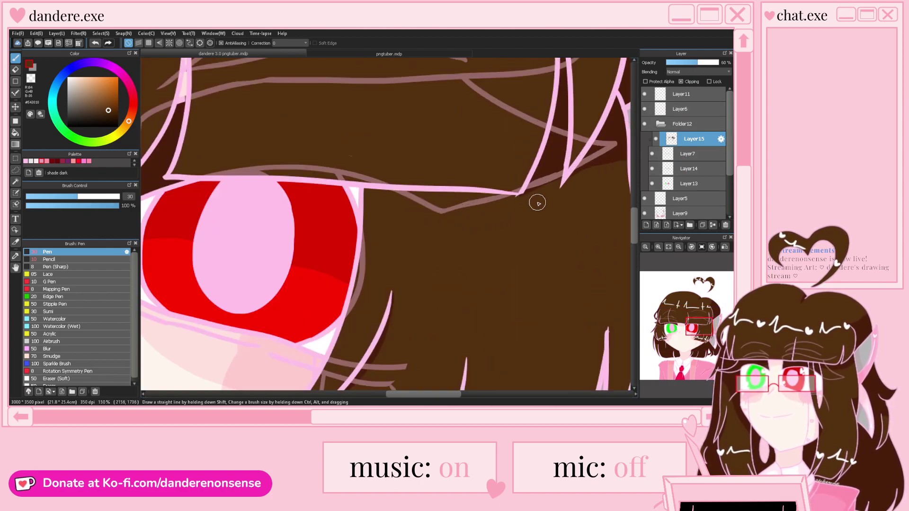
scroll(542, 205, "down", 3)
scroll(470, 320, "up", 3)
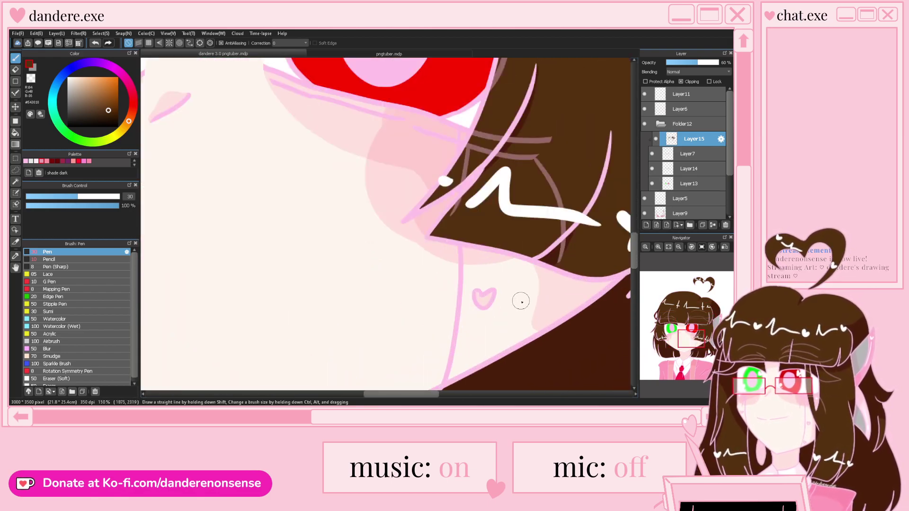
scroll(521, 302, "down", 3)
scroll(283, 165, "up", 3)
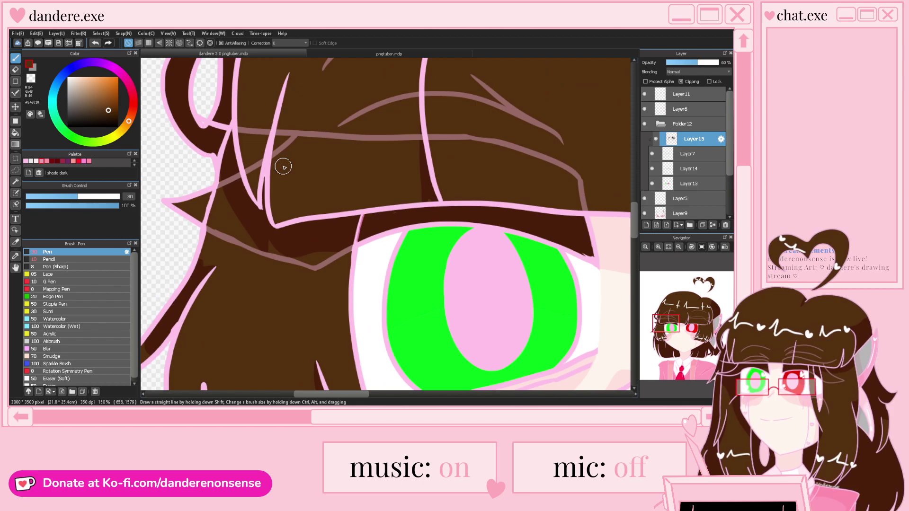
scroll(283, 169, "down", 3)
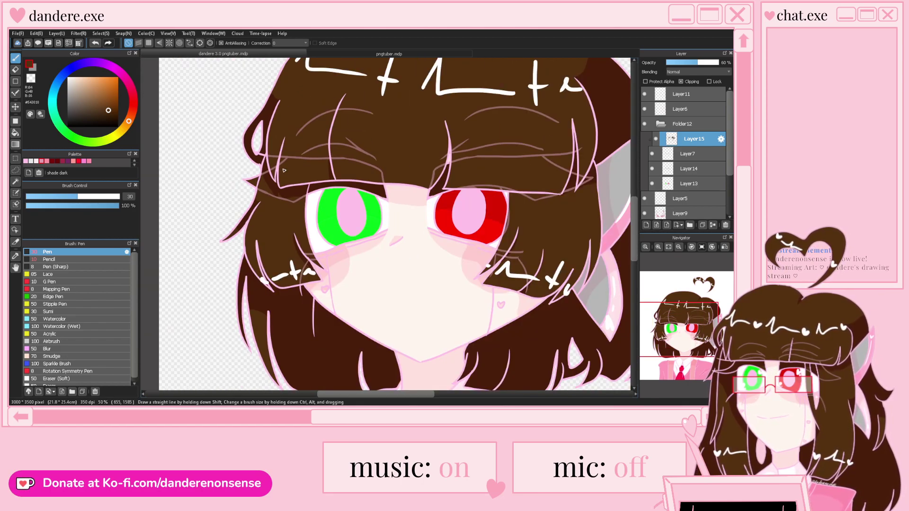
Pick up the dark brown hair shadow colour from the canvas beside the green eye's outer corner
scroll(277, 188, "up", 5)
right_click(307, 219)
scroll(308, 219, "down", 5)
scroll(255, 125, "up", 6)
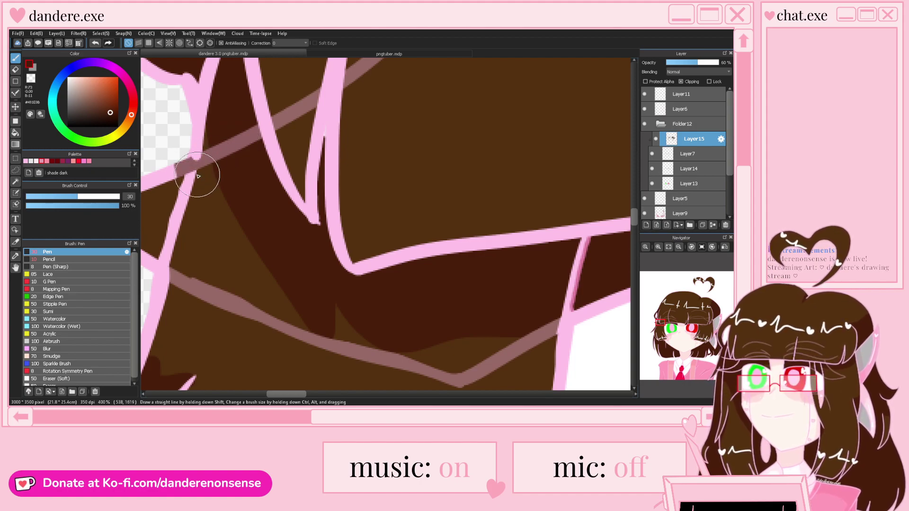
scroll(271, 192, "down", 3)
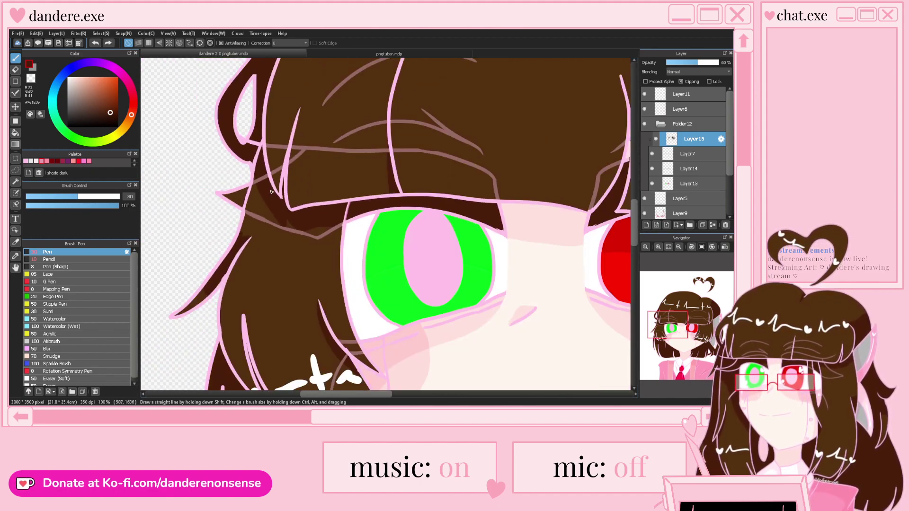
Merge Layer15 down into Layer7 and select Layer14
left_click(713, 226)
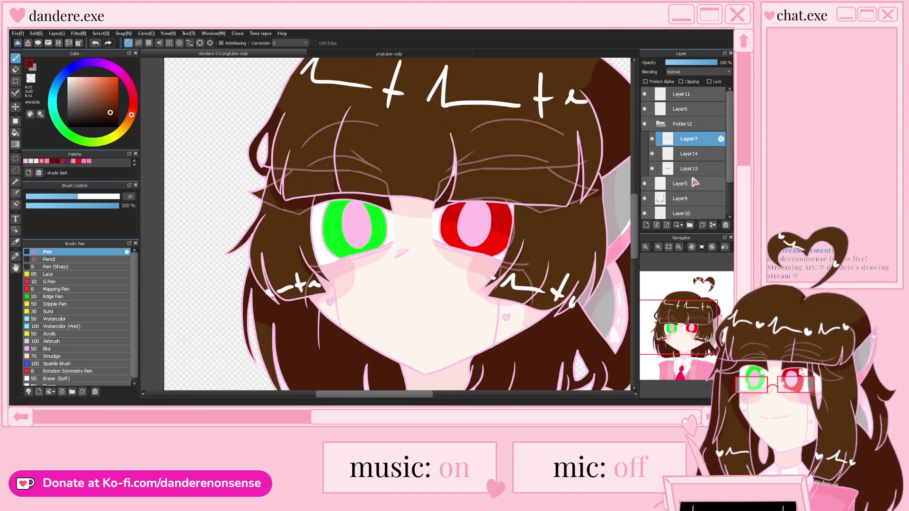
left_click(688, 156)
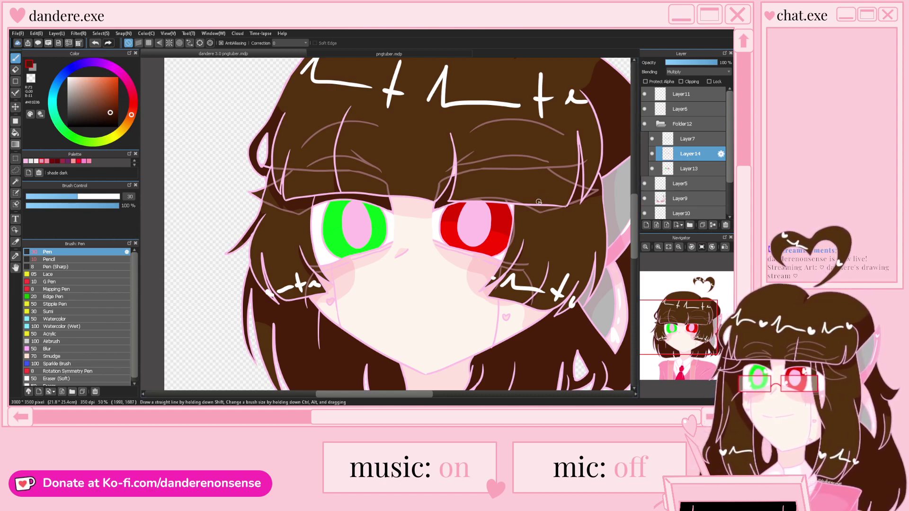
Toggle Layer7's visibility repeatedly to compare the line art around the green eye, and inspect the cheek area up close
scroll(468, 249, "down", 2)
scroll(379, 266, "up", 4)
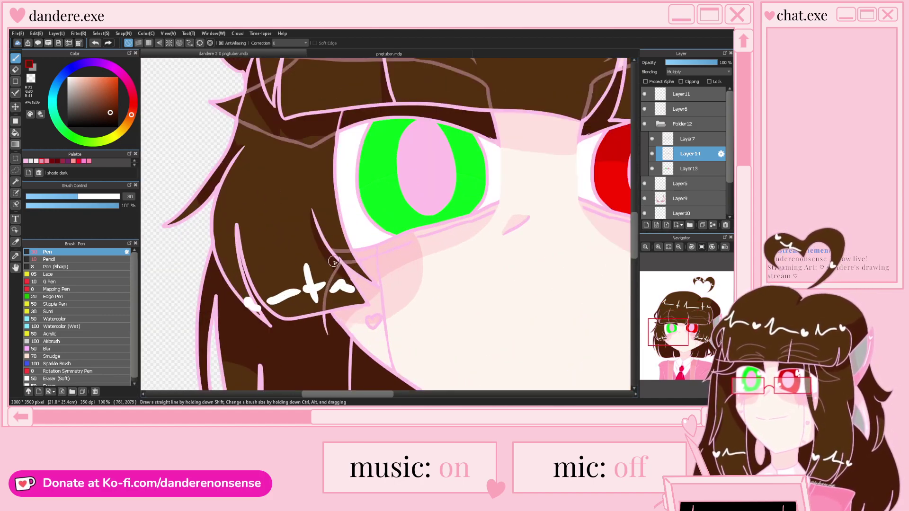
scroll(336, 268, "down", 2)
scroll(345, 279, "up", 2)
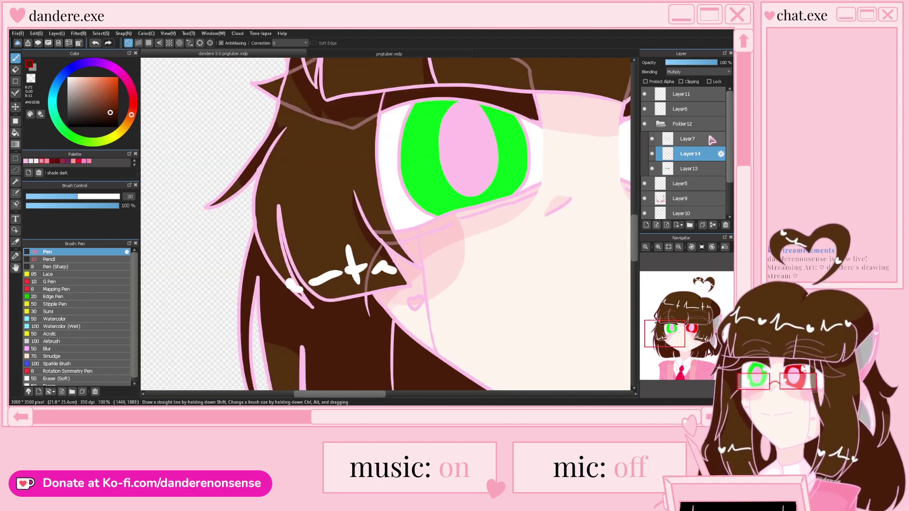
left_click(652, 139)
left_click(651, 139)
left_click(652, 139)
left_click(652, 138)
left_click(652, 138)
left_click(651, 138)
scroll(312, 220, "down", 3)
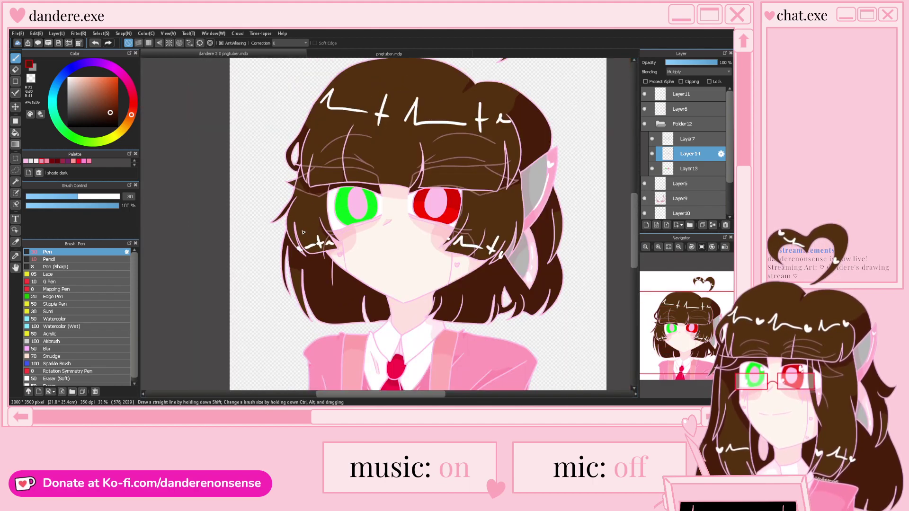
scroll(366, 235, "up", 5)
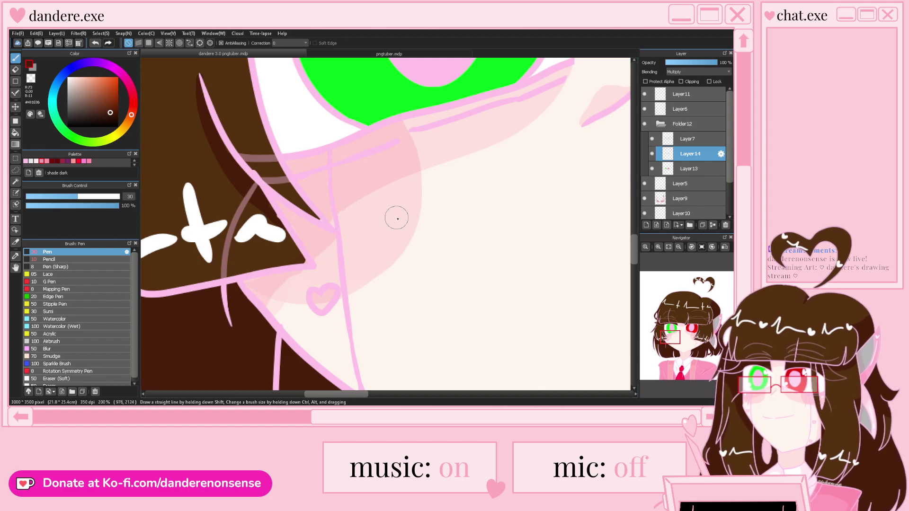
scroll(351, 243, "down", 5)
scroll(352, 243, "up", 1)
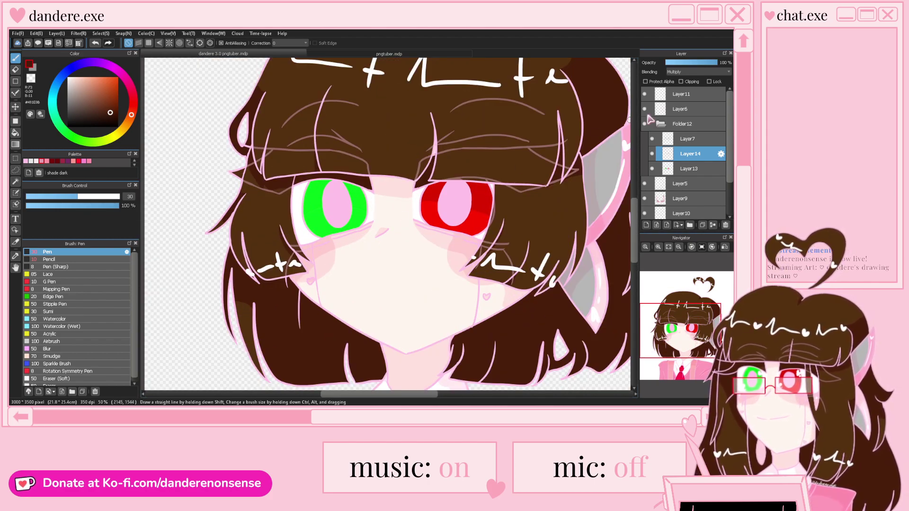
Add a new layer directly above Layer7 inside Folder12
left_click(679, 97)
left_click(680, 141)
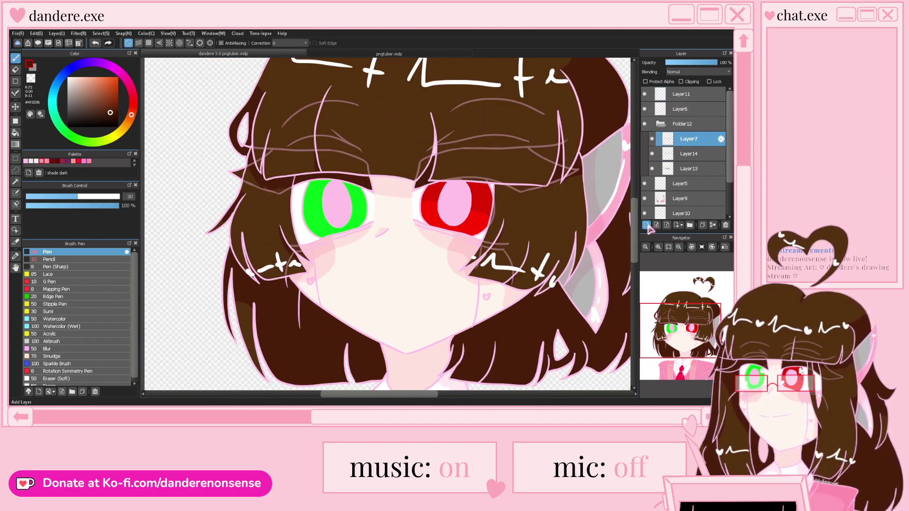
Check the eye highlights in pngtuber.mdp as reference, and return to the green eye in dandere 3.0 pngtuber.mdp
left_click(455, 55)
scroll(359, 159, "down", 2)
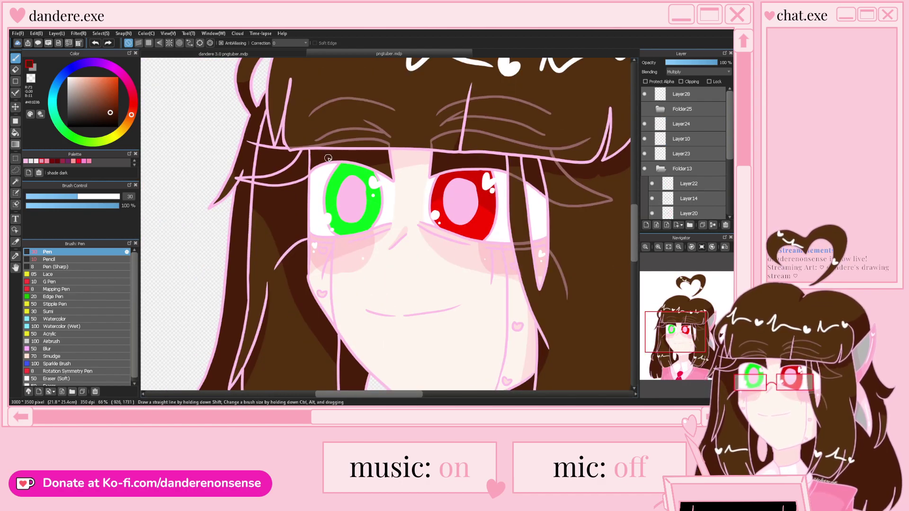
left_click(243, 56)
scroll(377, 193, "up", 2)
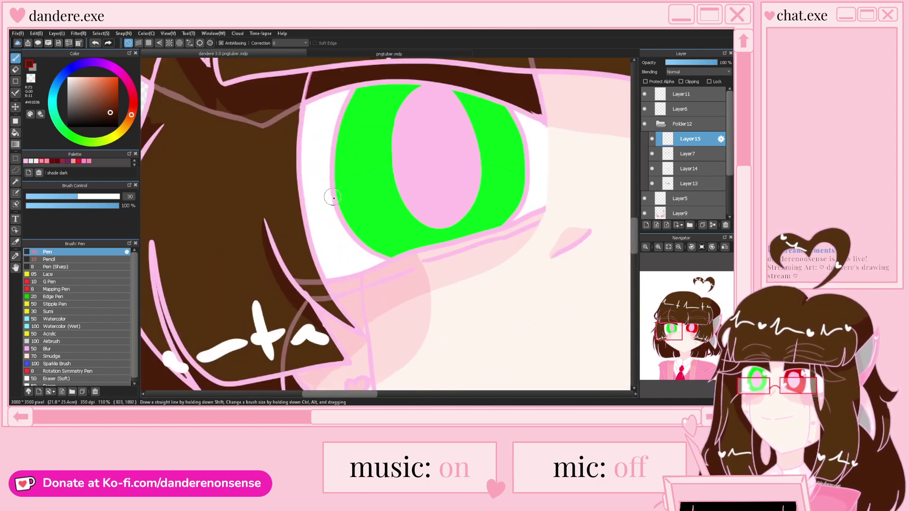
Paint white (#FFFFFF) Pen highlights of two dots each at the green eye's lower outer and upper inner iris edges on Layer15
left_click_drag(345, 209, 352, 219)
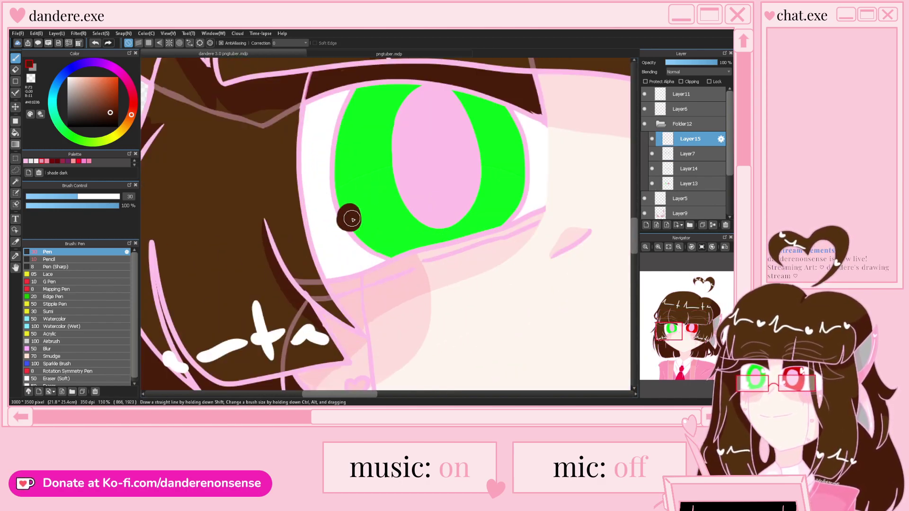
key("ctrl+z")
left_click_drag(79, 109, 53, 58)
left_click_drag(343, 217, 344, 215)
left_click(346, 217)
left_click(366, 237)
left_click_drag(501, 113, 507, 122)
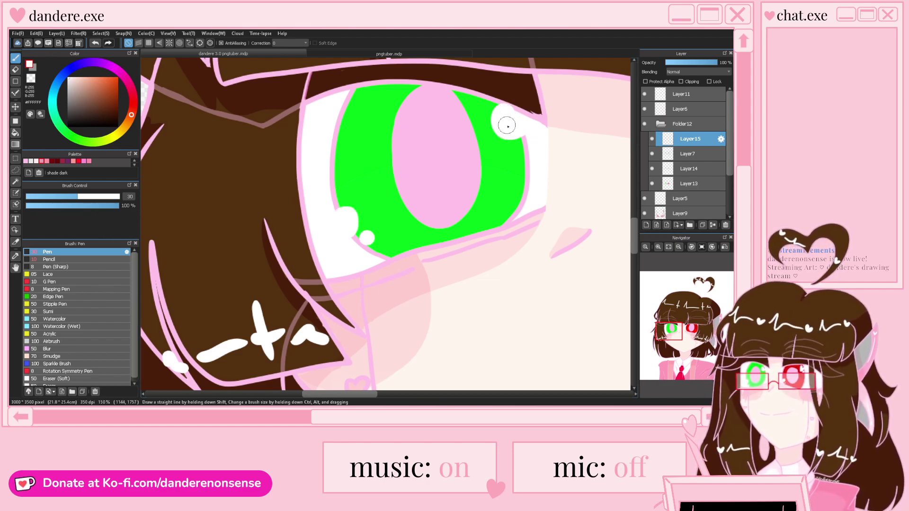
left_click(512, 152)
Paint matching white highlights on the red eye, a large and a small dot at the lower inner and upper outer iris edges
scroll(362, 180, "down", 4)
scroll(500, 159, "up", 3)
left_click_drag(330, 210, 330, 220)
left_click(334, 231)
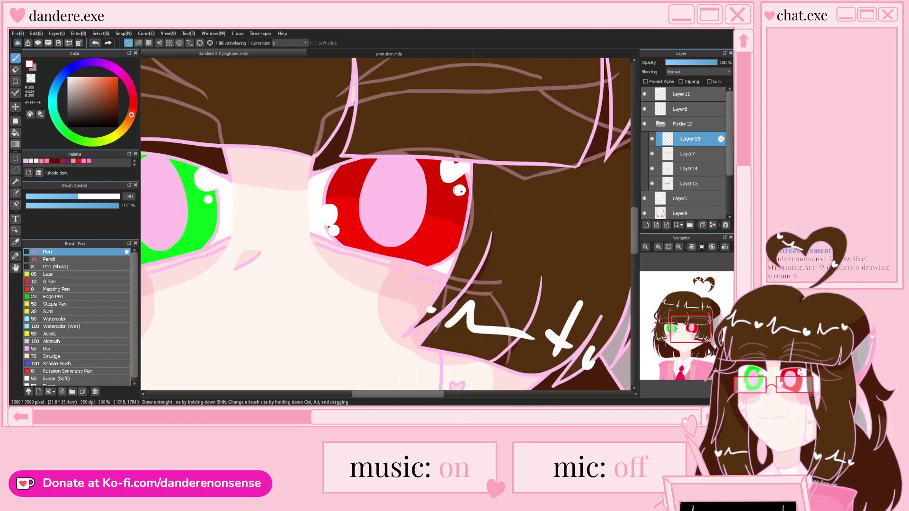
scroll(426, 175, "down", 6)
scroll(393, 189, "up", 4)
scroll(407, 227, "down", 1)
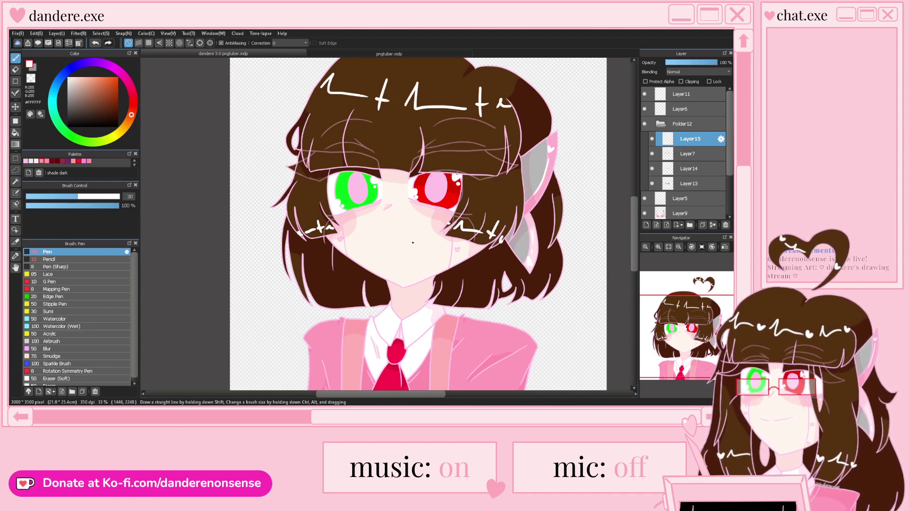
Add a small white dot at the centre of each pink pupil with the size 30 Pen
scroll(388, 212, "up", 5)
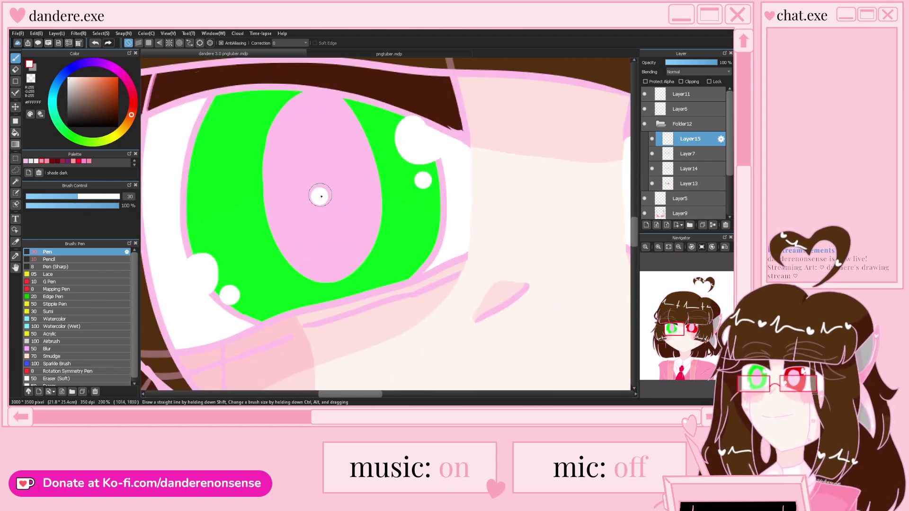
scroll(283, 195, "down", 3)
scroll(365, 161, "up", 4)
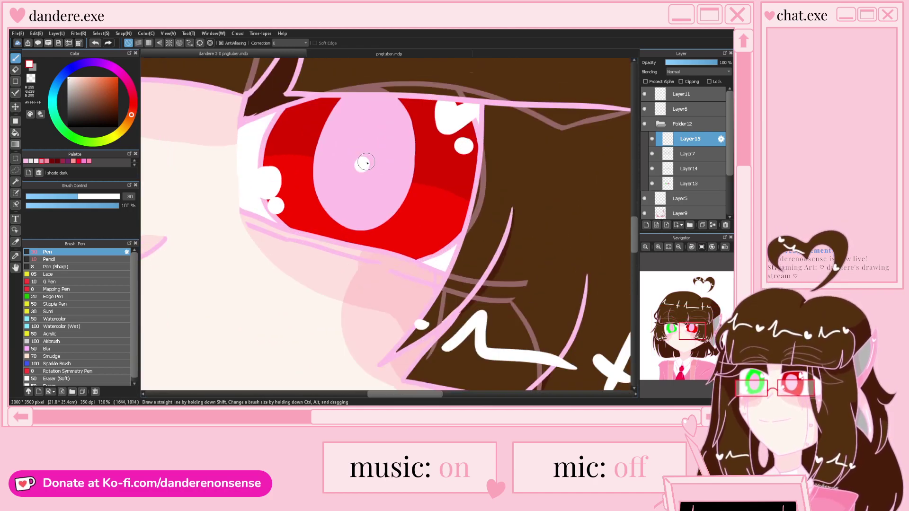
scroll(443, 214, "down", 4)
scroll(444, 215, "down", 2)
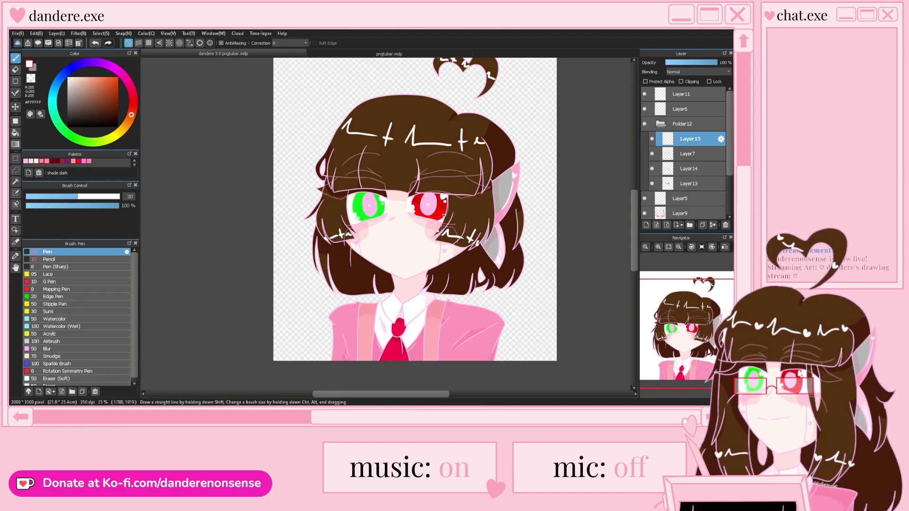
scroll(417, 202, "up", 2)
scroll(417, 202, "down", 2)
scroll(450, 261, "up", 1)
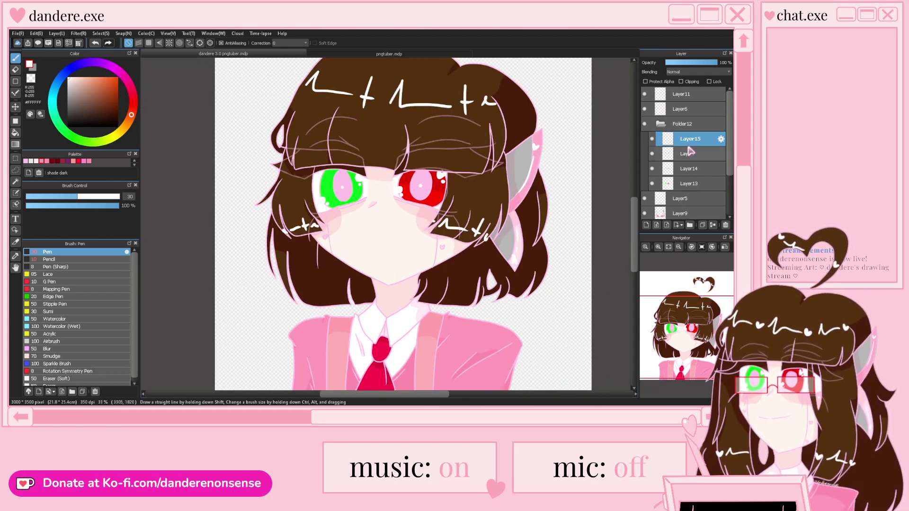
Collapse and rename Folder12 as "eyes open", and create an "eyes closed" folder directly below it
left_click(661, 125)
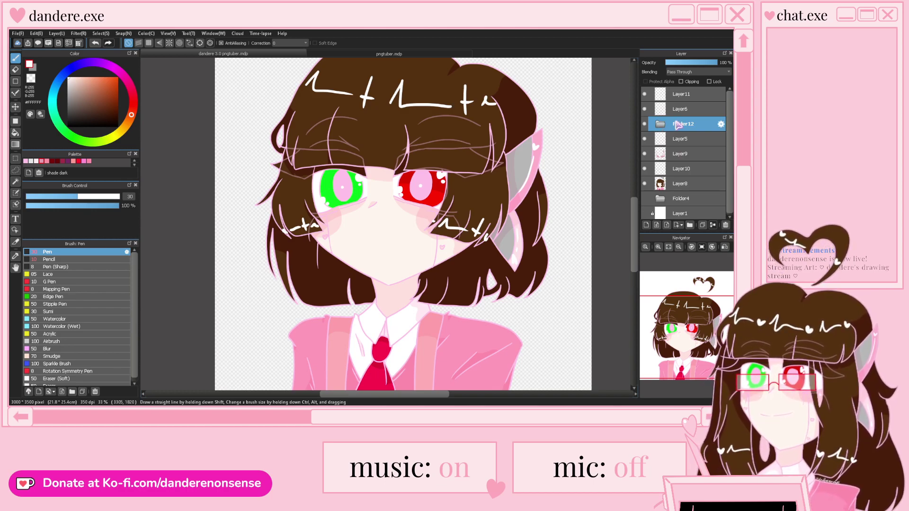
type("eyes open")
key("Return")
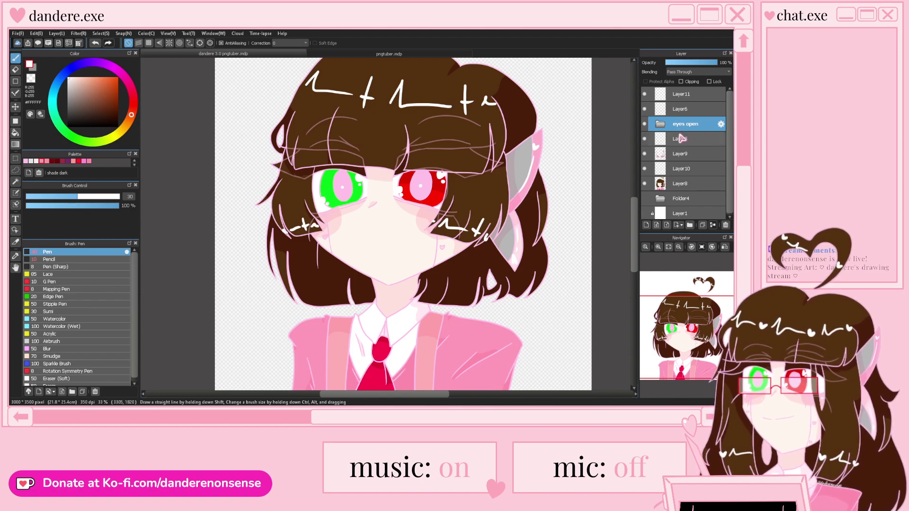
left_click(681, 138)
left_click(689, 225)
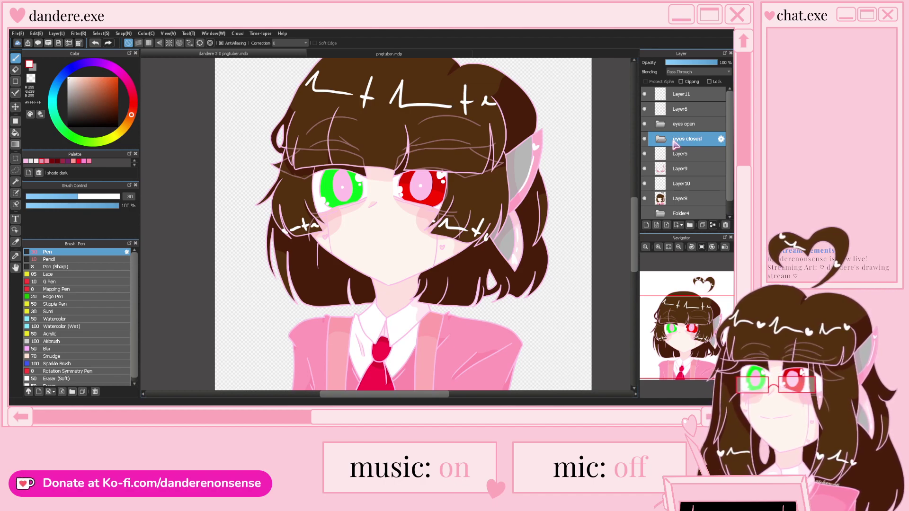
Hide the eyes open folder and add a new layer inside the eyes closed folder
left_click(645, 124)
left_click(645, 124)
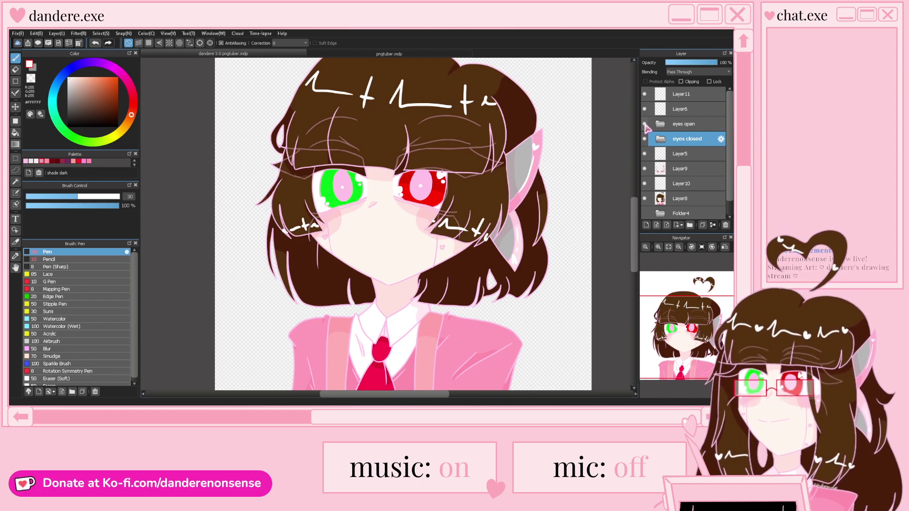
left_click(644, 124)
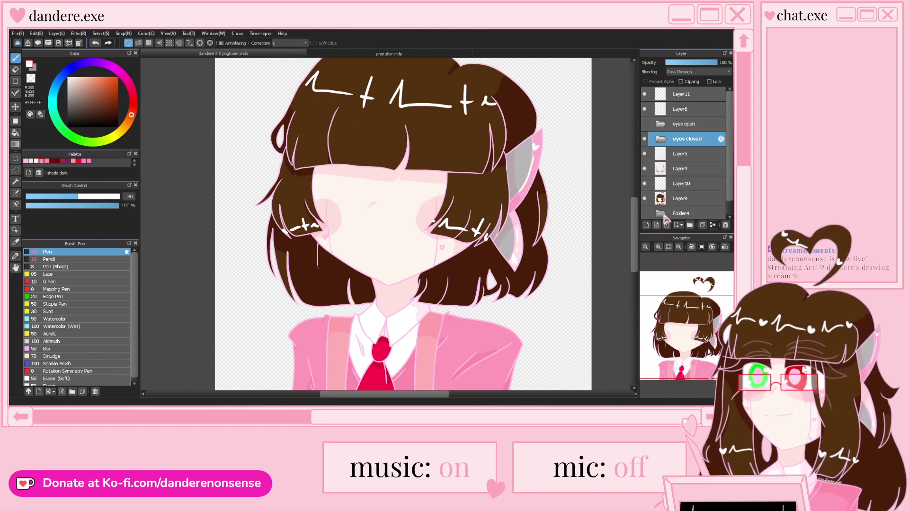
left_click(646, 225)
Set the Pen to size 10 with the pink "lineart" palette colour for drawing on the empty face
scroll(325, 192, "up", 2)
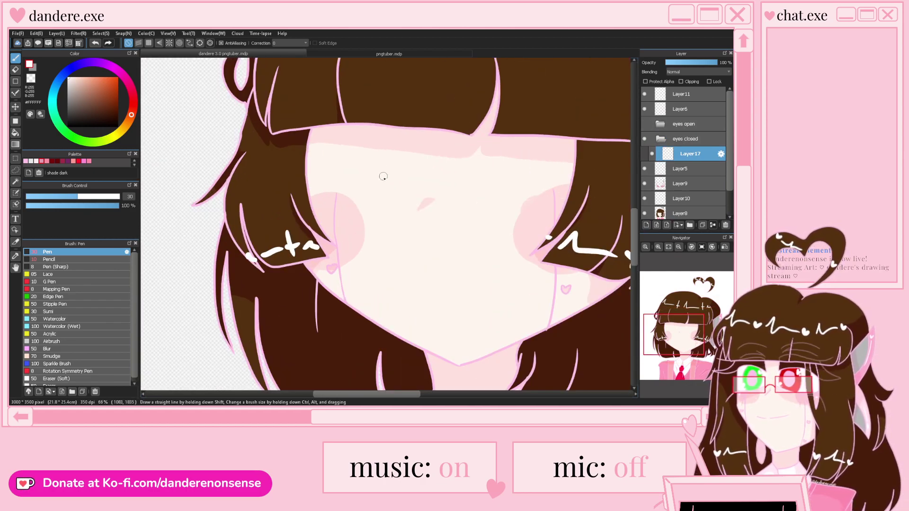
left_click(69, 196)
key("bracketleft")
key("bracketleft")
key("bracketleft")
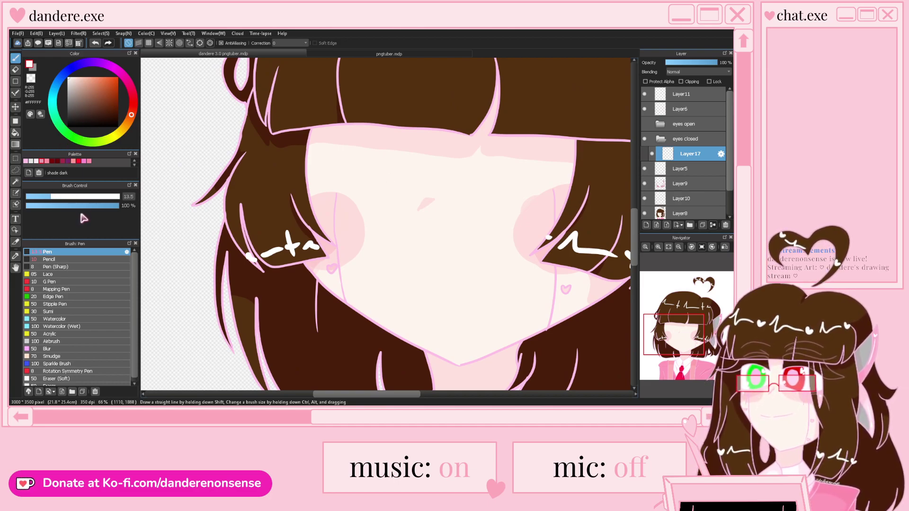
left_click(30, 160)
scroll(368, 147, "up", 1)
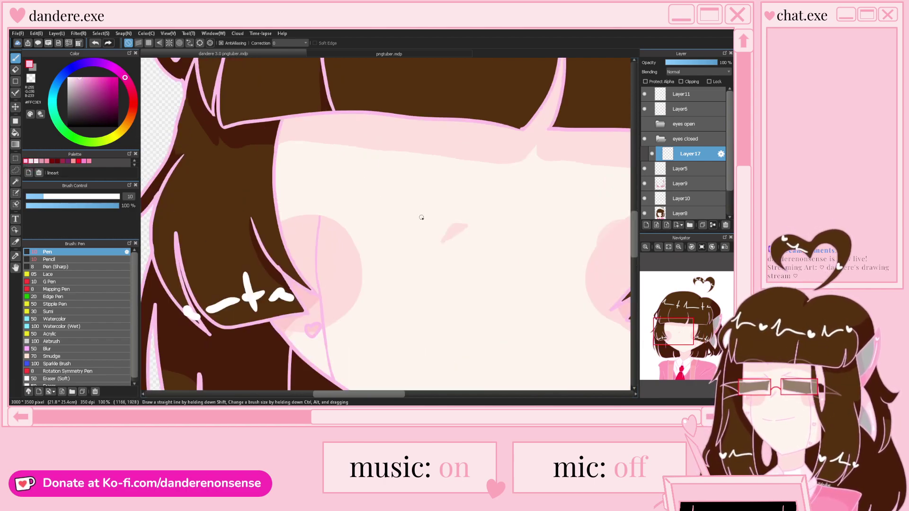
Toggle the visibility of the eyes open folder and of Layer7 inside it to compare where the nose line is drawn
left_click(645, 126)
left_click(645, 125)
left_click(645, 126)
left_click(645, 126)
left_click(645, 126)
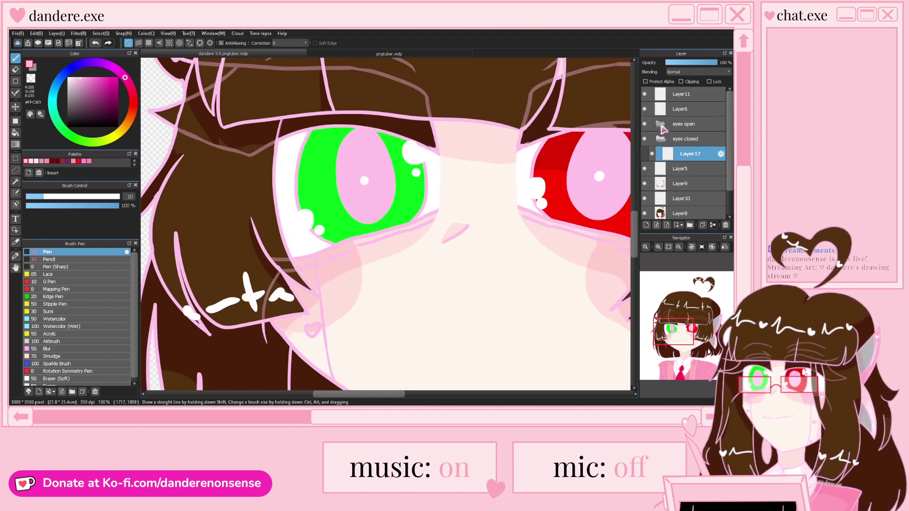
left_click(660, 124)
left_click(653, 144)
left_click(653, 144)
left_click(652, 153)
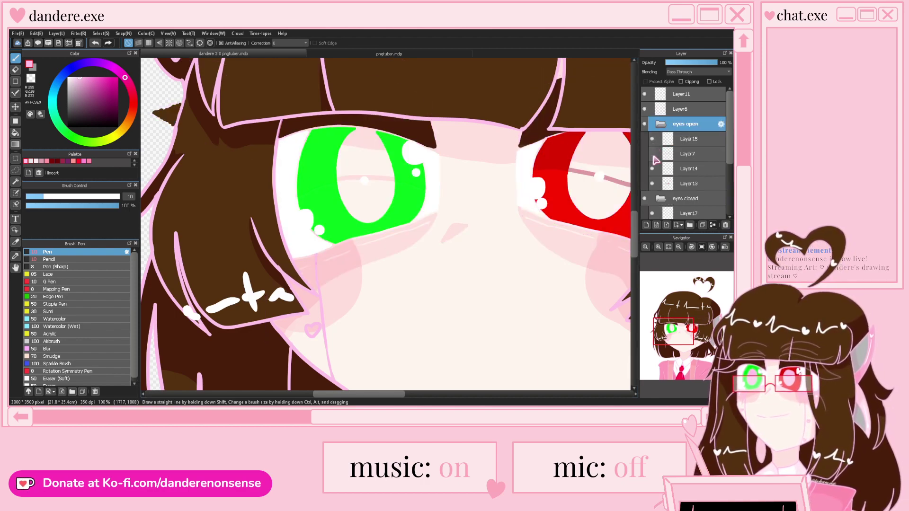
left_click(652, 152)
left_click(652, 153)
left_click(653, 156)
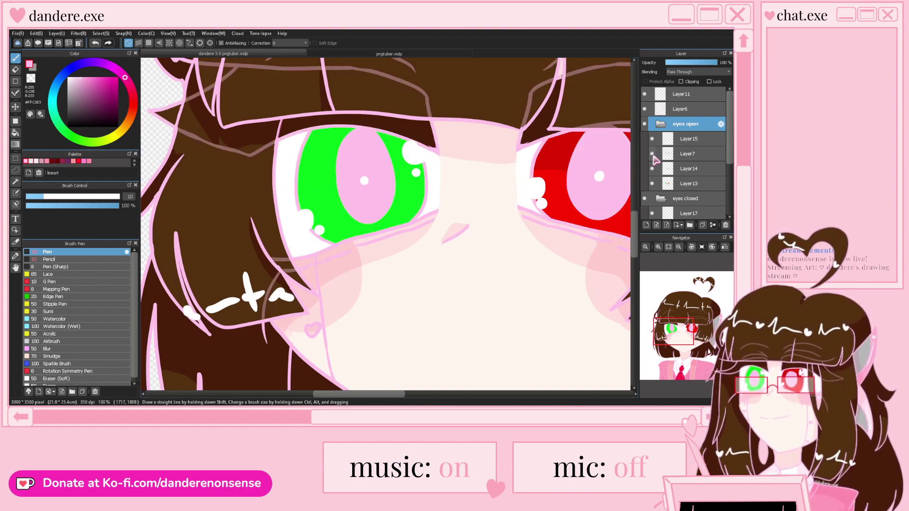
Erase the pink nose line from Layer7 and collapse the eyes open folder
left_click(678, 156)
scroll(462, 263, "up", 3)
key("e")
mouse_move(479, 193)
left_mouse_down()
mouse_move(433, 214)
mouse_move(465, 202)
left_mouse_up()
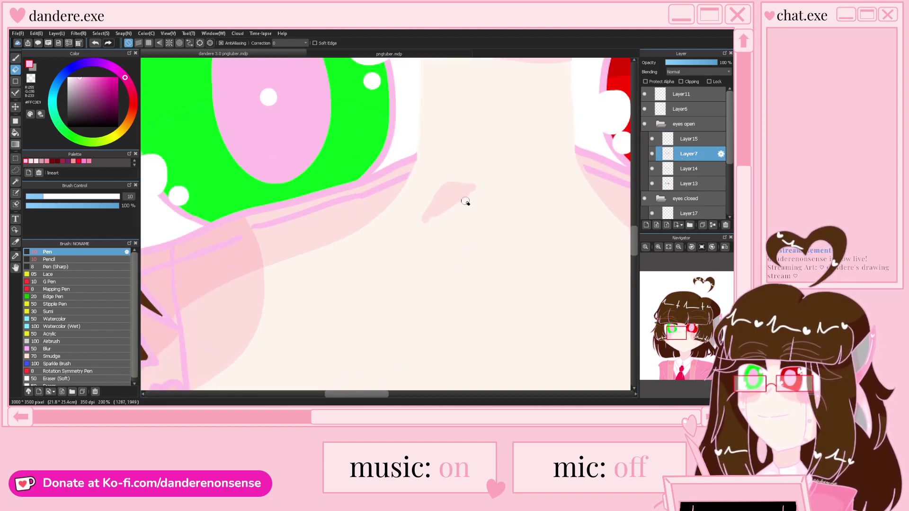
left_click(661, 124)
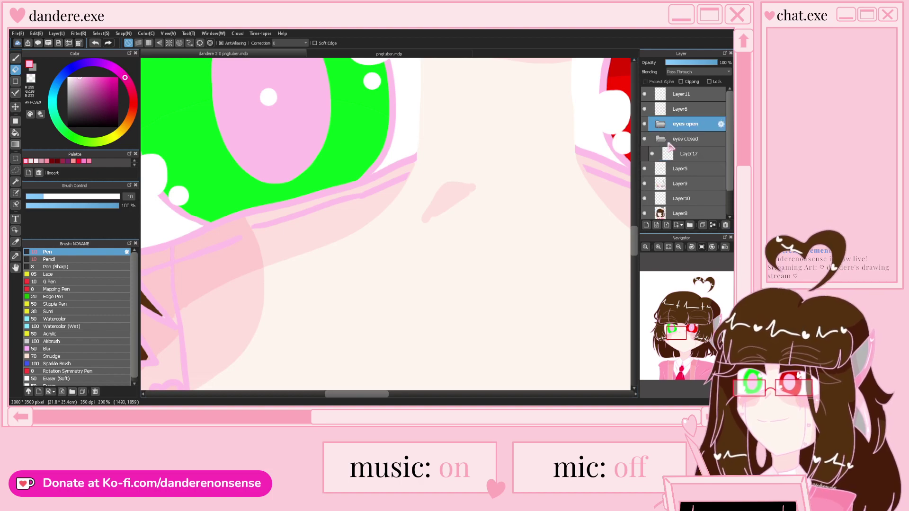
Toggle Layer10 and Layer9 on and off to examine which face details each layer holds
left_click(644, 199)
left_click(644, 198)
left_click(644, 198)
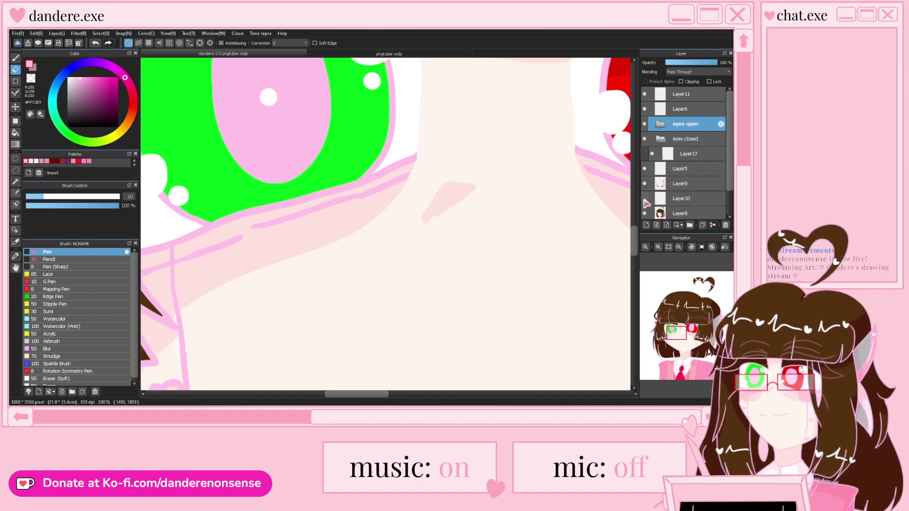
left_click(644, 198)
left_click(644, 183)
left_click(644, 183)
left_click(644, 183)
left_click(644, 183)
Redraw the nose as a short diagonal pink line along the lower edge of its shading on Layer5
left_click(706, 170)
scroll(483, 176, "up", 2)
key("b")
left_click_drag(473, 196, 400, 245)
scroll(453, 218, "down", 2)
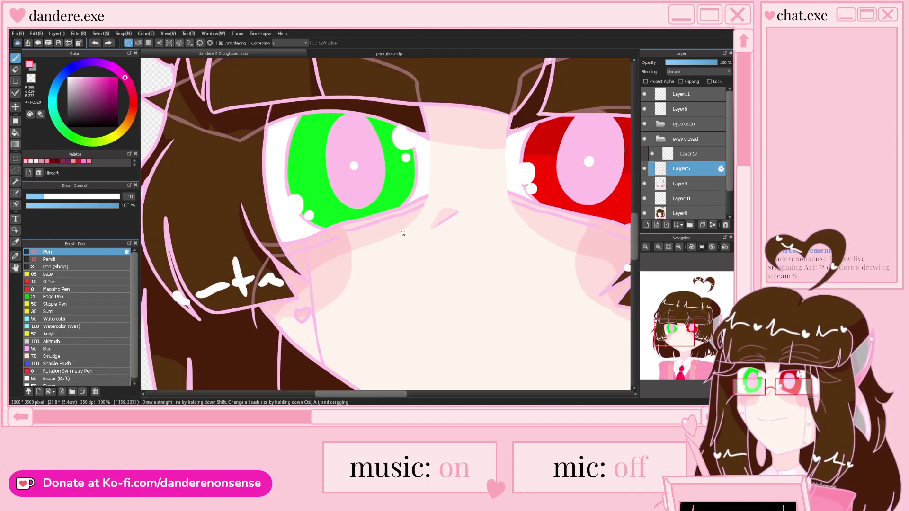
scroll(443, 219, "up", 4)
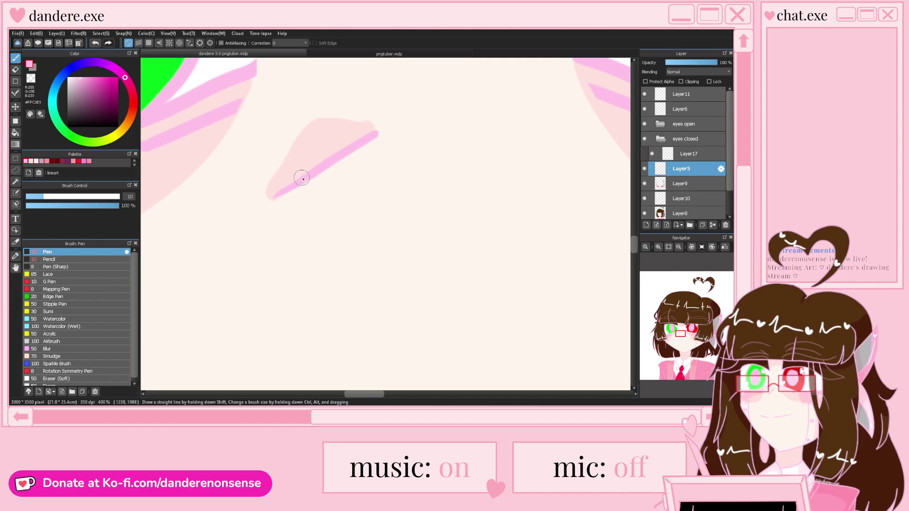
scroll(303, 177, "up", 3)
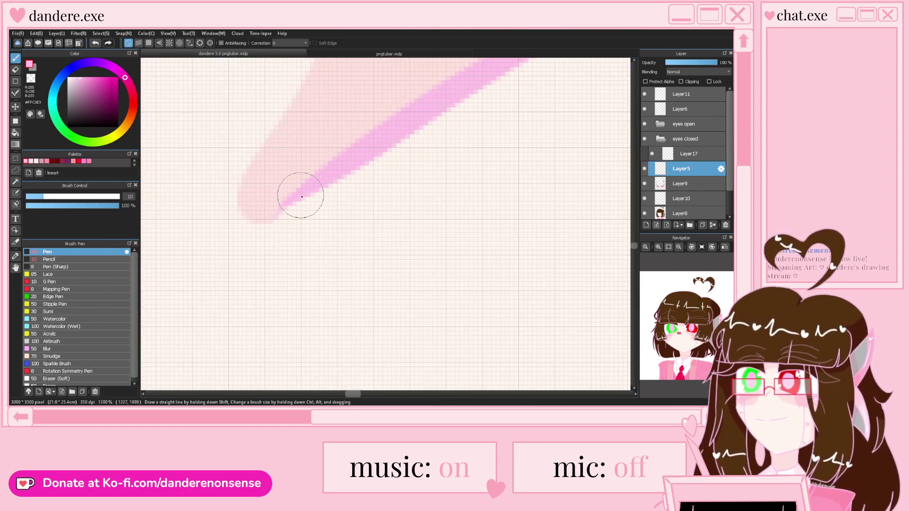
scroll(314, 193, "down", 8)
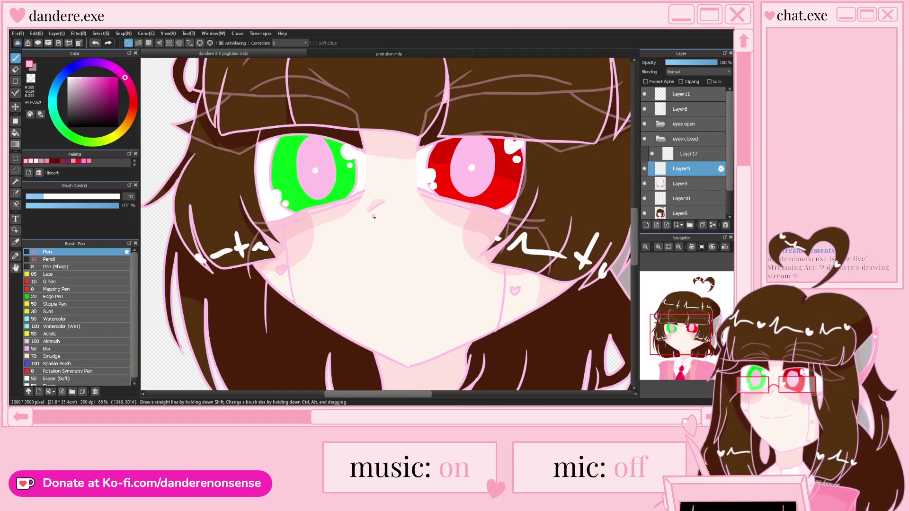
scroll(380, 210, "down", 1)
scroll(353, 176, "up", 1)
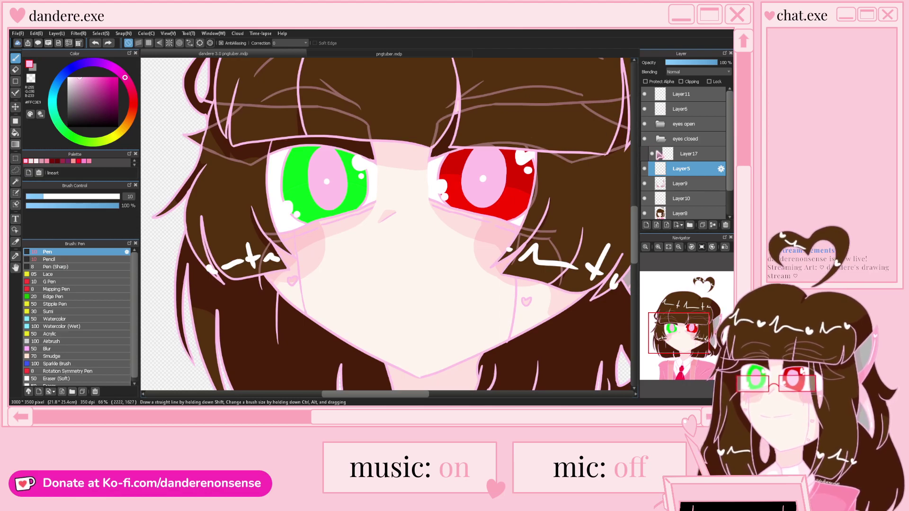
Hide the eyes open folder and select Layer17 inside the eyes closed folder
left_click(660, 139)
left_click(644, 125)
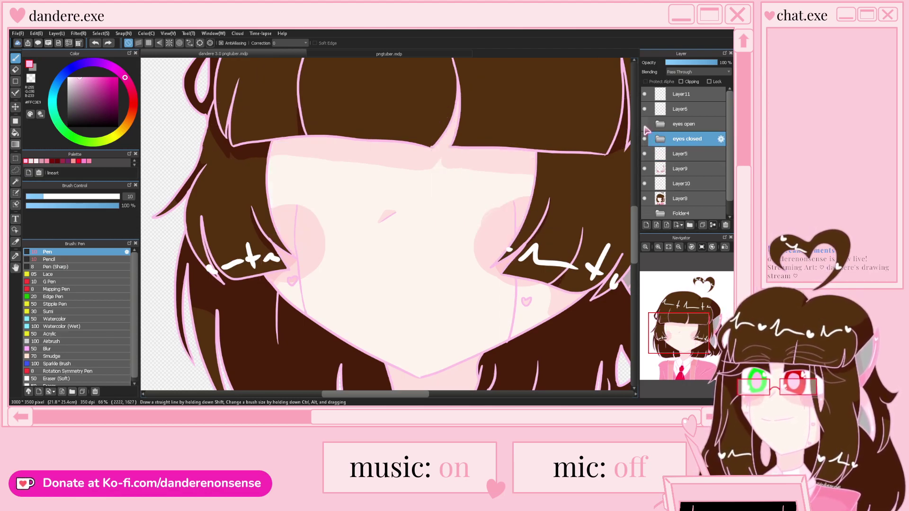
left_click(644, 125)
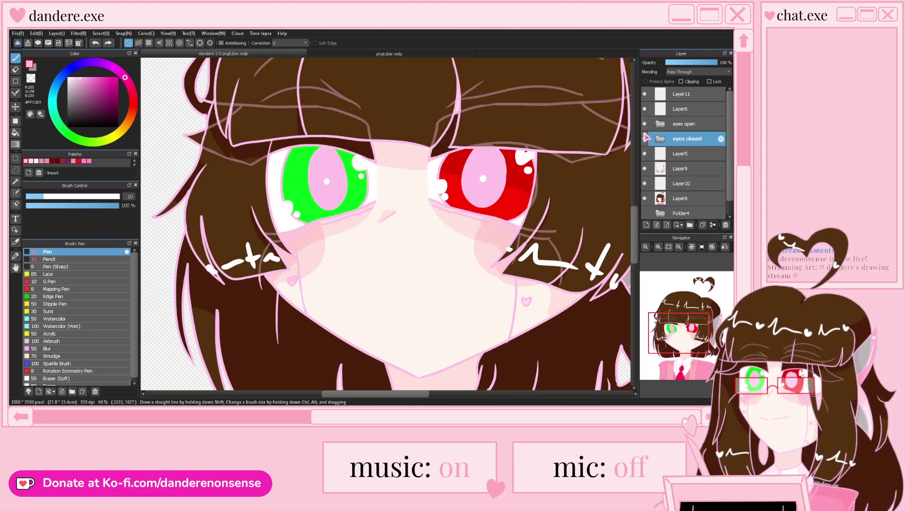
left_click(660, 139)
left_click(644, 125)
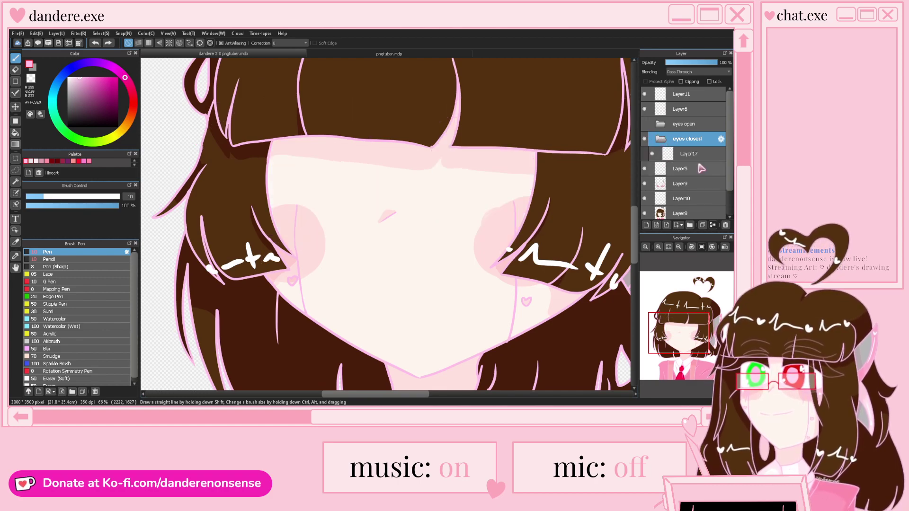
left_click(691, 154)
Draw the pink outline of the closed eye on the green-eye side, extending it to a pointed outer corner over the hair
scroll(280, 206, "up", 2)
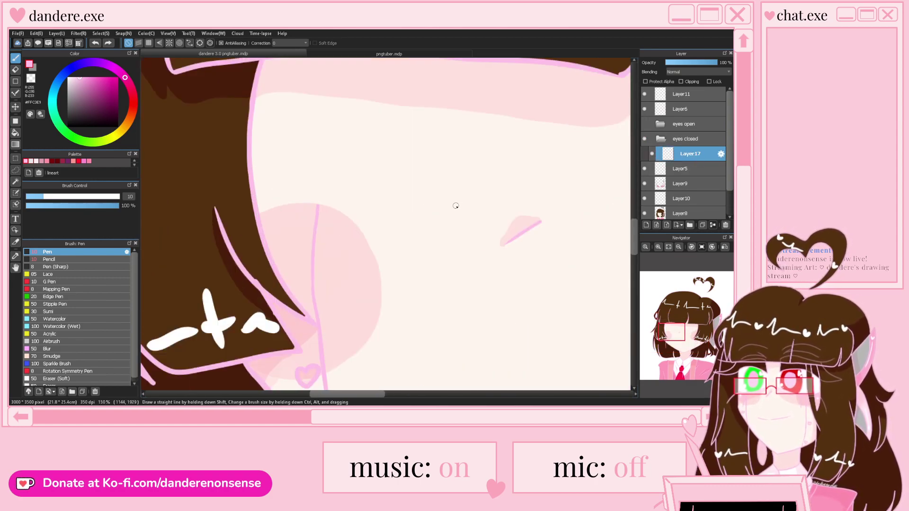
mouse_move(440, 208)
left_mouse_down()
mouse_move(255, 231)
mouse_move(303, 212)
mouse_move(270, 223)
mouse_move(233, 242)
left_mouse_up()
scroll(459, 205, "down", 2)
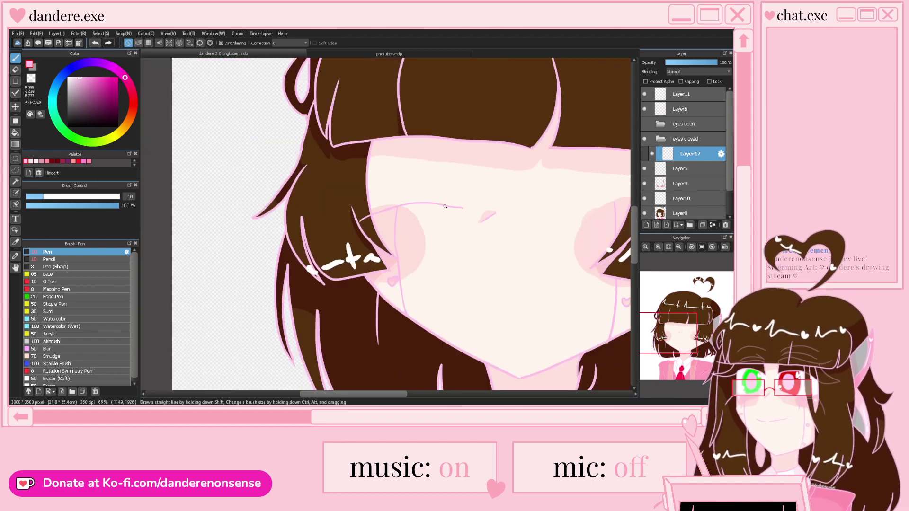
scroll(414, 191, "up", 2)
mouse_move(522, 221)
left_mouse_down()
mouse_move(523, 139)
mouse_move(520, 147)
mouse_move(431, 118)
mouse_move(169, 96)
left_mouse_up()
mouse_move(283, 126)
left_mouse_down()
mouse_move(218, 239)
mouse_move(284, 253)
left_mouse_up()
Erase the stray line end where the closed eye's lower outline joins its outer corner, and restore the Pen tool
scroll(301, 231, "up", 3)
key("e")
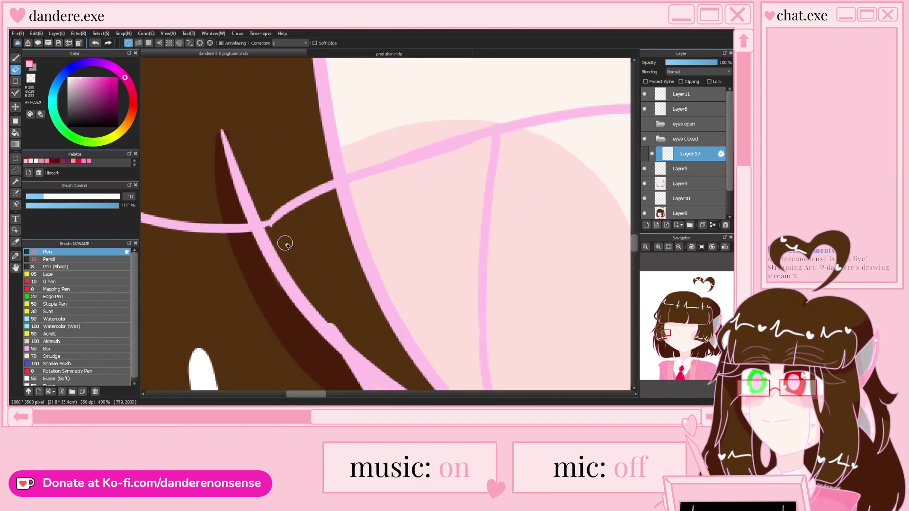
left_click_drag(270, 238, 266, 232)
key("b")
scroll(296, 235, "down", 5)
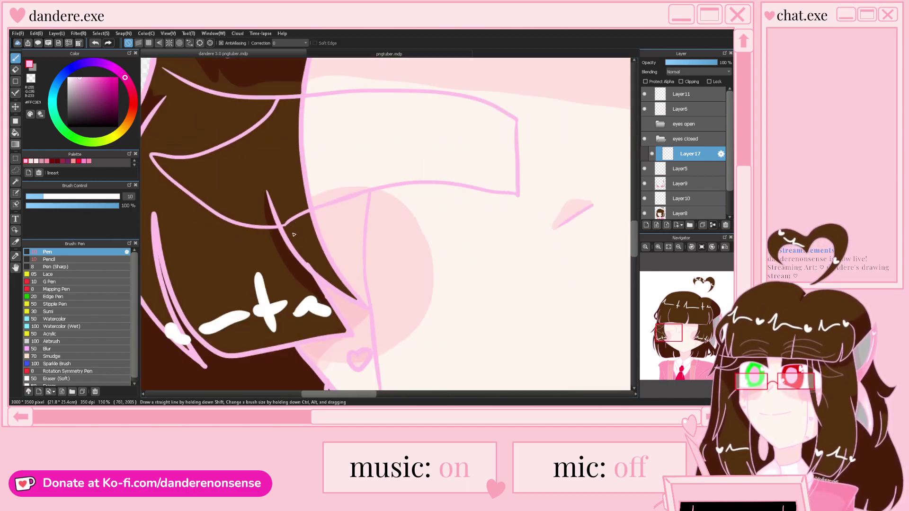
scroll(286, 246, "down", 1)
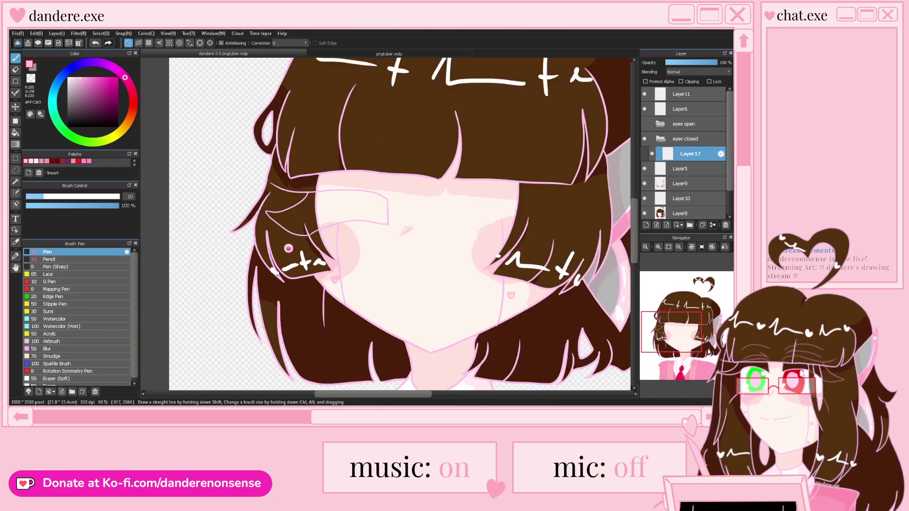
Paste a mirrored copy of the closed eye onto the red-eye side, widen it outward, and merge it into Layer17
scroll(448, 215, "up", 1)
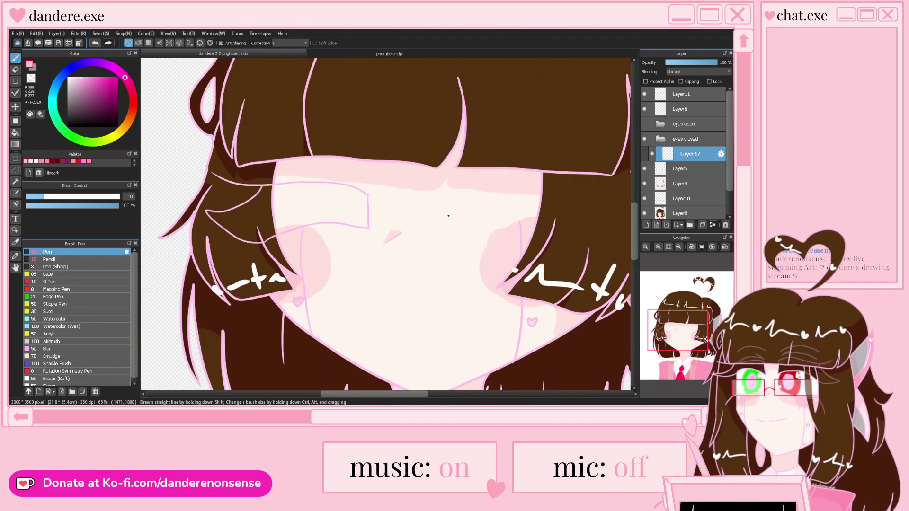
key("ctrl+v")
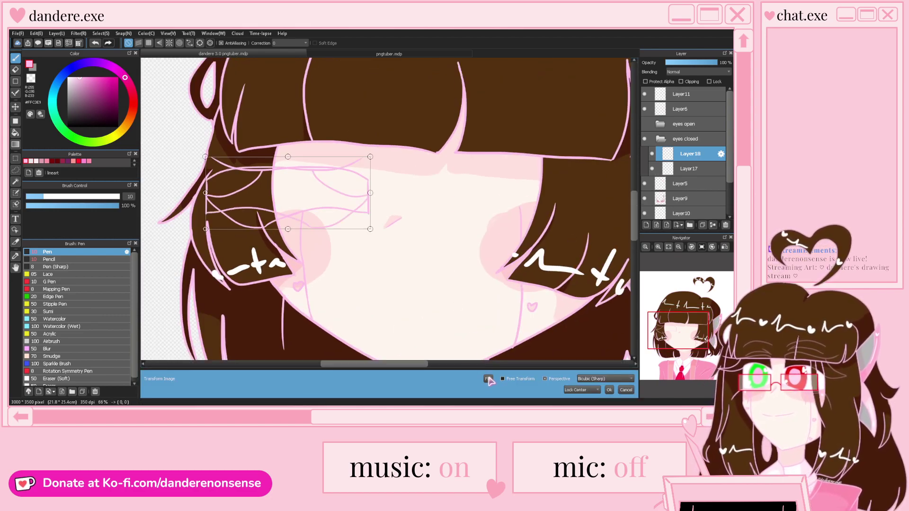
left_click_drag(302, 202, 526, 210)
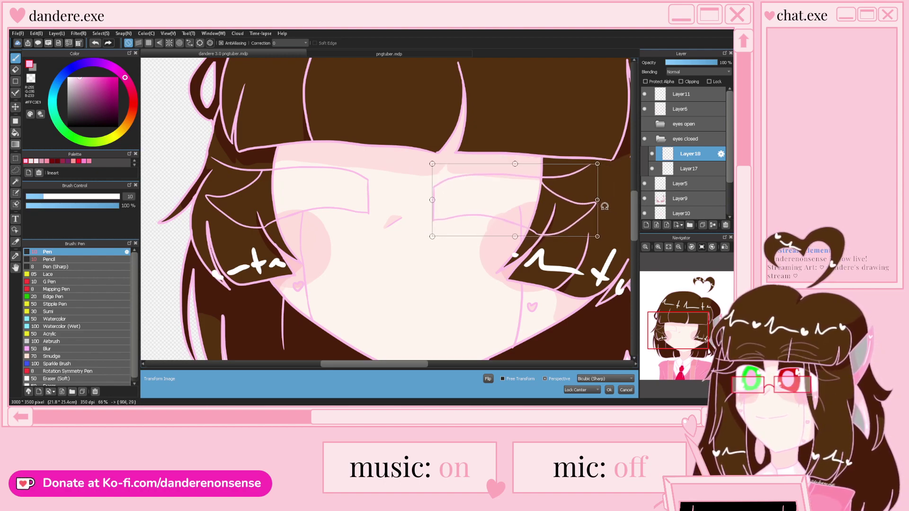
left_click_drag(597, 199, 572, 199)
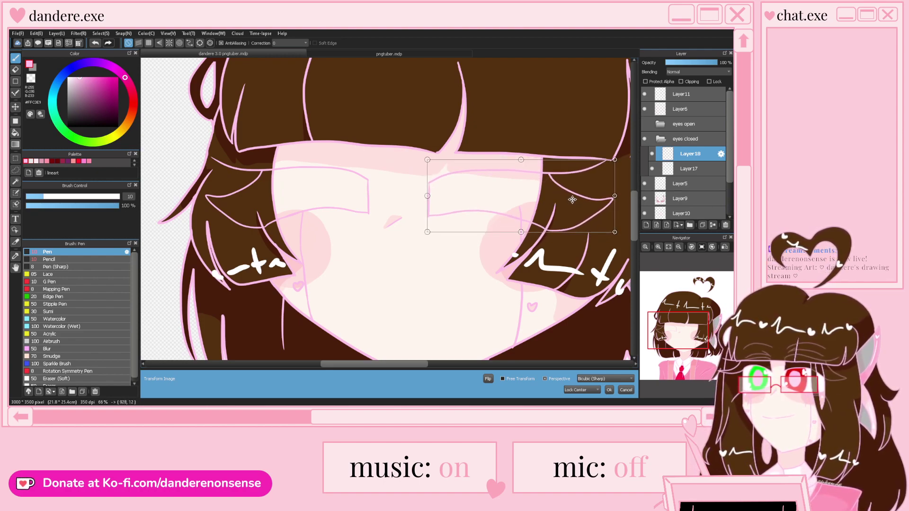
left_click(609, 389)
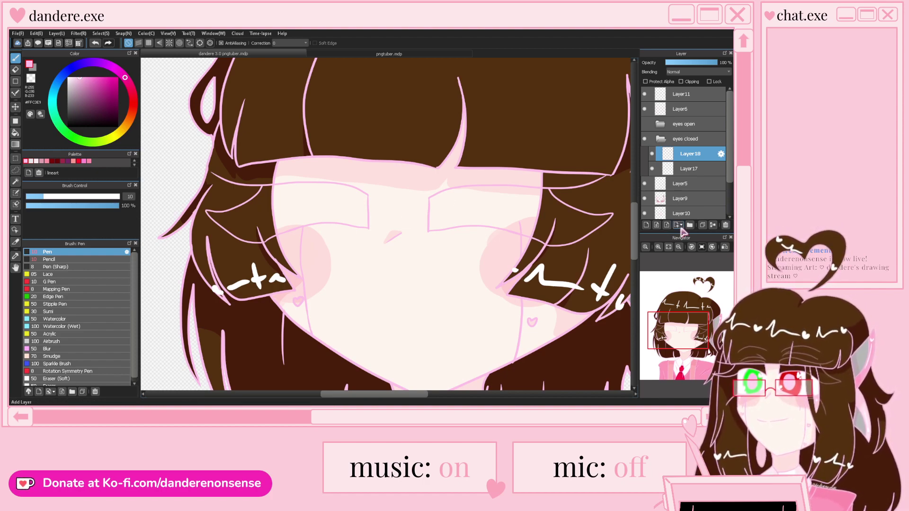
left_click(712, 225)
Draw a pink eyelid crease with a short diagonal inner stroke above the closed eye on the green-eye side
scroll(301, 162, "up", 1)
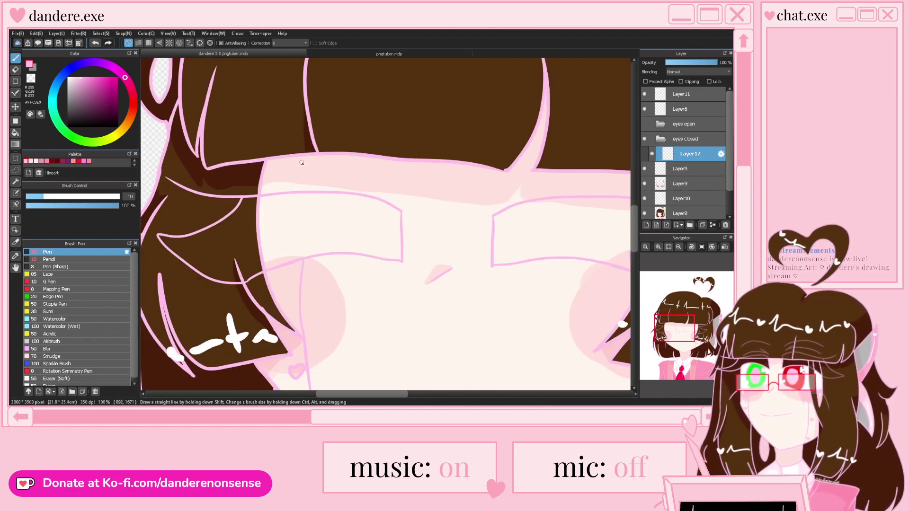
left_click_drag(386, 191, 209, 192)
scroll(350, 156, "down", 1)
scroll(341, 193, "up", 1)
key("ctrl+z")
scroll(293, 190, "up", 1)
mouse_move(487, 216)
left_mouse_down()
mouse_move(356, 170)
mouse_move(182, 194)
left_mouse_up()
scroll(423, 175, "down", 1)
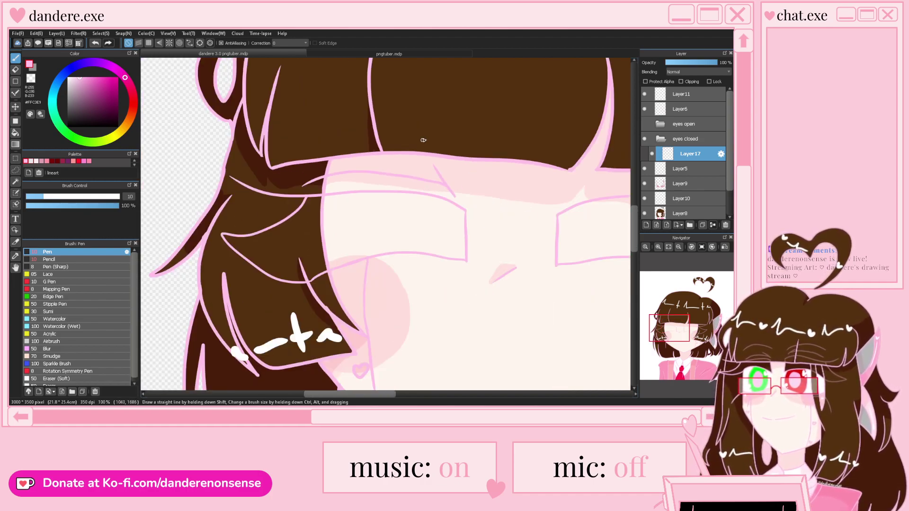
scroll(432, 115, "down", 2)
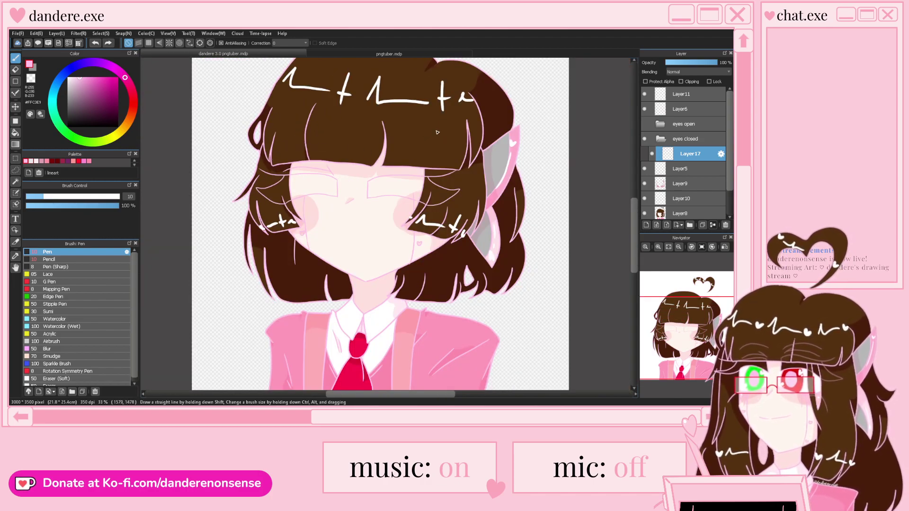
Draw the brow arc on the green-eye side and a matching eyelid crease above the closed eye on the red-eye side
left_click(645, 125)
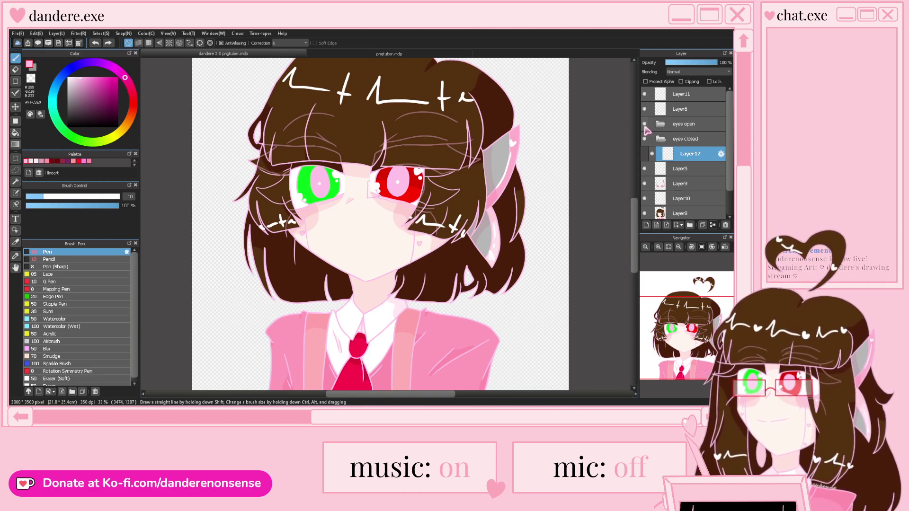
left_click(644, 124)
scroll(369, 139, "up", 2)
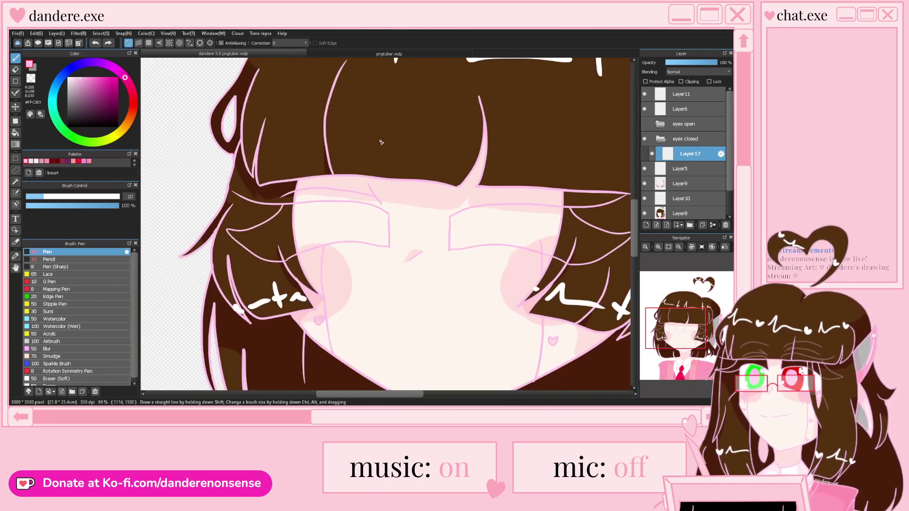
scroll(381, 141, "down", 1)
scroll(365, 144, "up", 2)
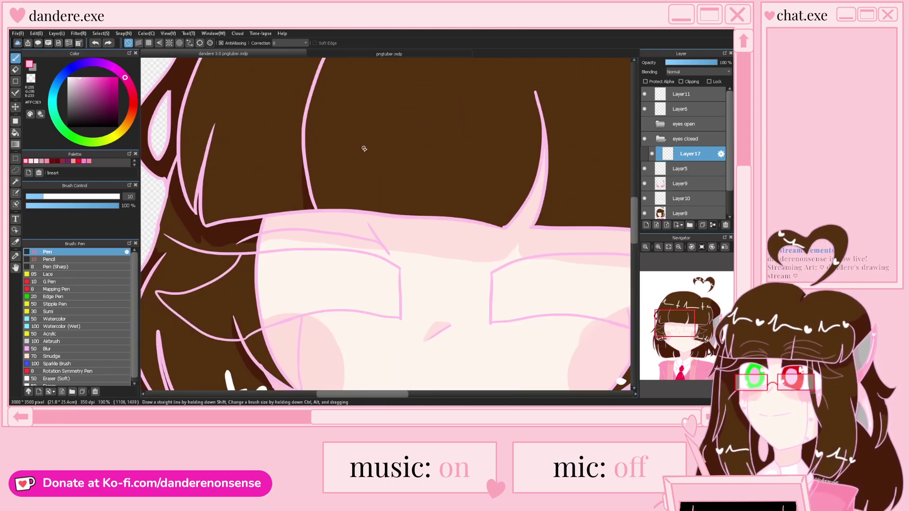
scroll(339, 138, "down", 1)
scroll(364, 211, "up", 1)
left_click_drag(506, 232, 388, 218)
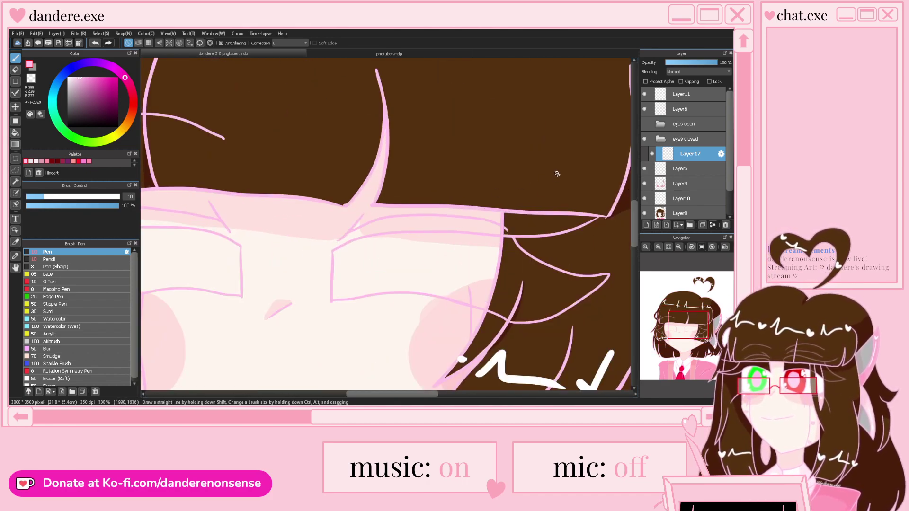
Draw a curved brow line across the fringe on the red-eye side and erase the hook at its inner end
scroll(379, 143, "down", 3)
scroll(370, 152, "up", 2)
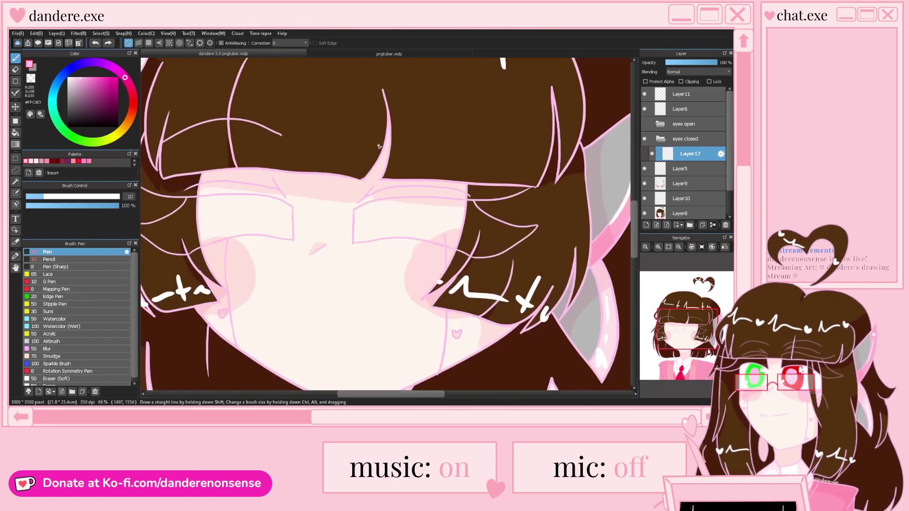
scroll(450, 154, "up", 1)
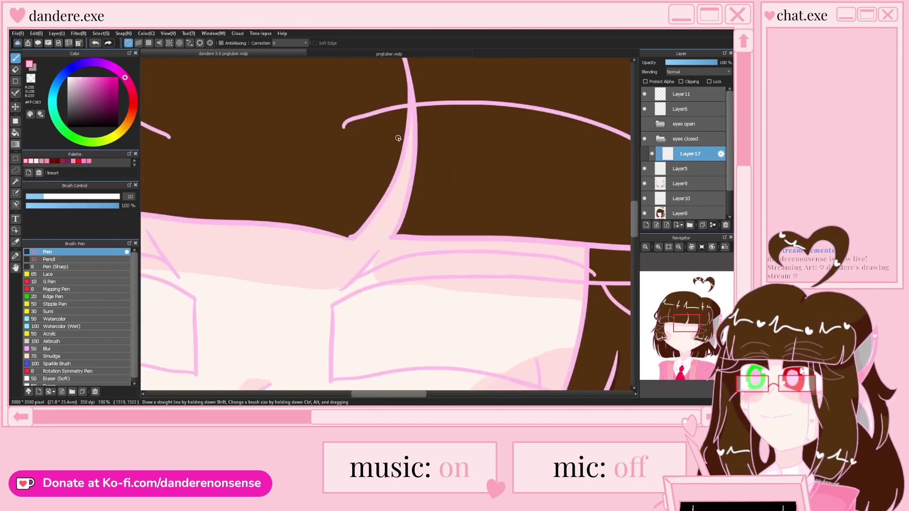
key("e")
key("b")
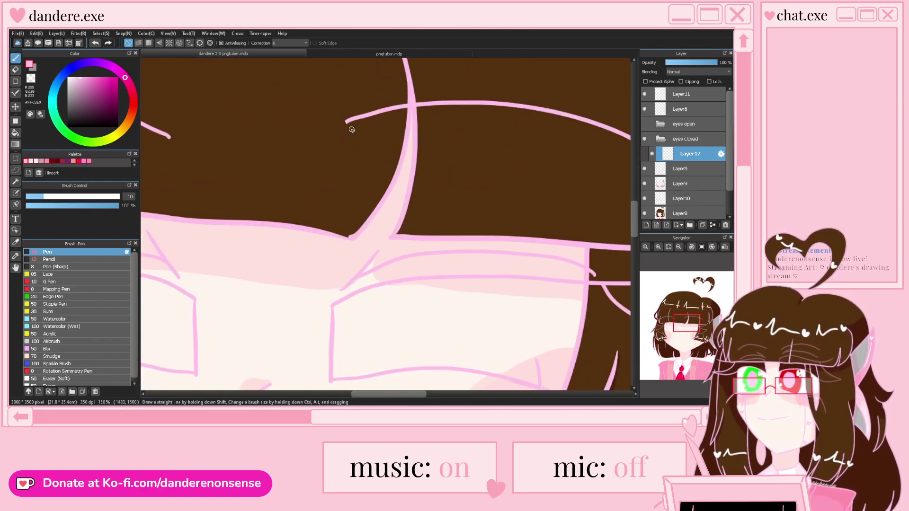
Examine the outlines, creases and brows of both closed eyes up close and at full-face scale
scroll(350, 133, "down", 2)
scroll(326, 198, "down", 2)
scroll(303, 251, "up", 2)
scroll(280, 249, "down", 2)
scroll(276, 249, "up", 2)
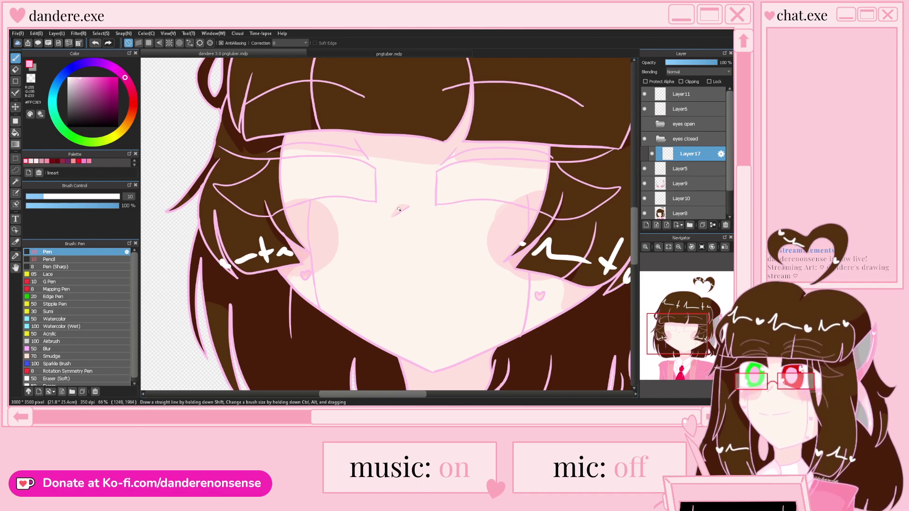
scroll(399, 209, "up", 3)
scroll(476, 203, "up", 2)
scroll(553, 192, "down", 3)
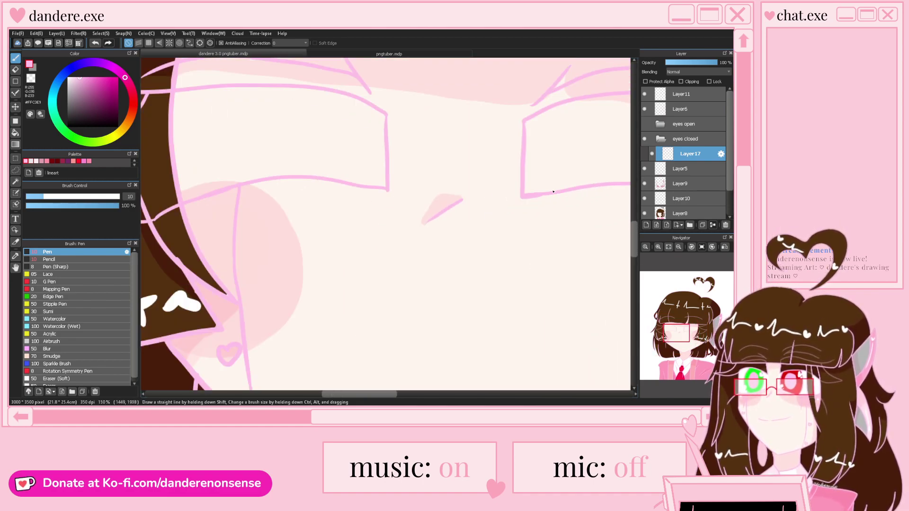
scroll(391, 193, "up", 3)
scroll(355, 194, "down", 4)
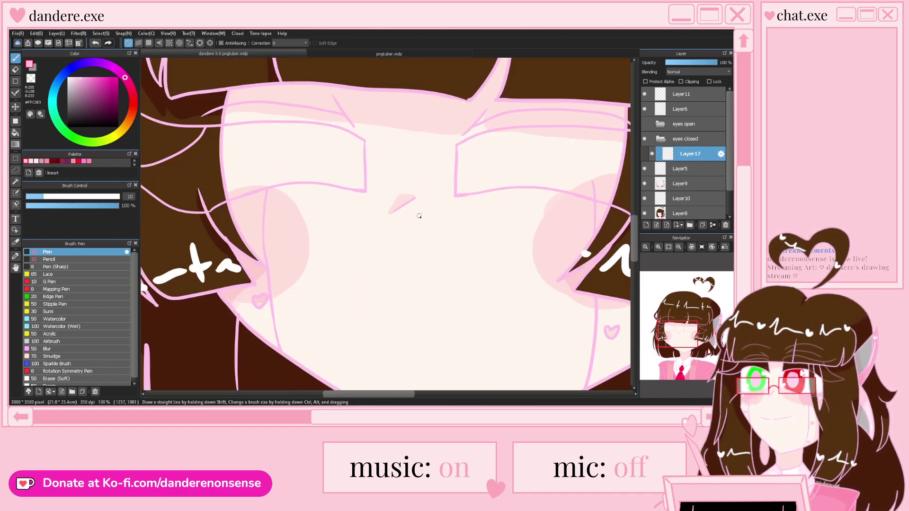
Add a new layer below Layer17 in the eyes closed folder and hide the shading layers Layer9 and Layer10
scroll(419, 215, "down", 2)
left_click(646, 225)
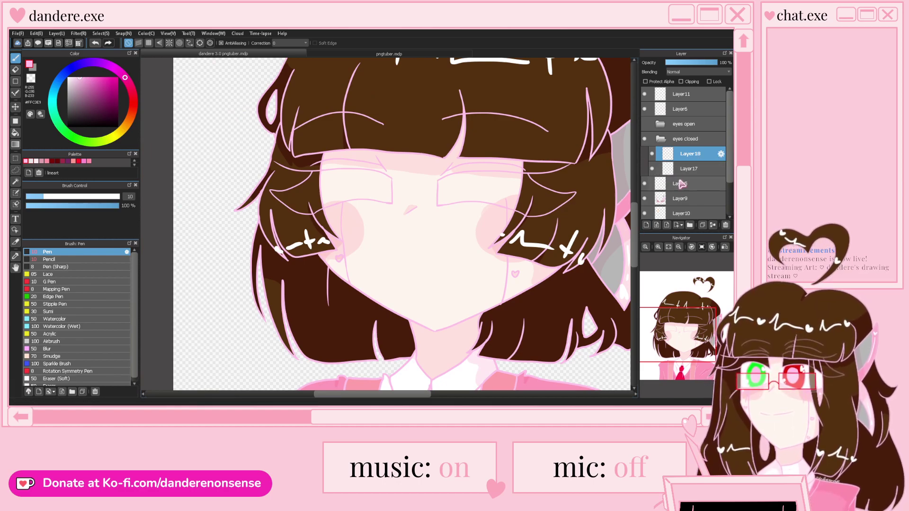
left_click_drag(685, 176, 685, 170)
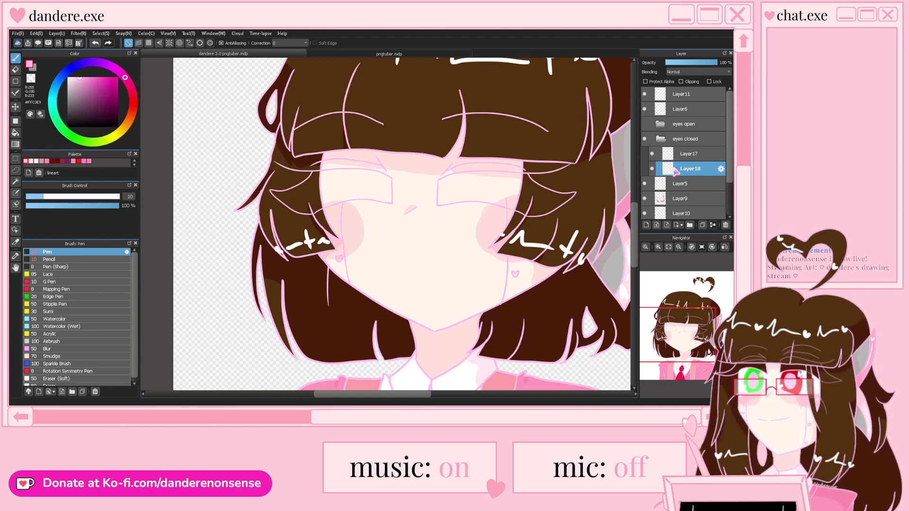
left_click(644, 199)
left_click(645, 214)
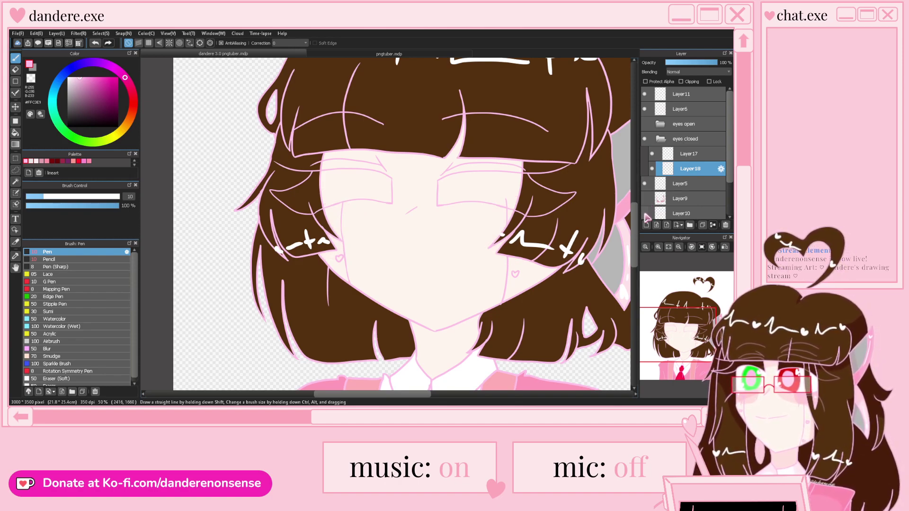
left_click(645, 184)
left_click(645, 184)
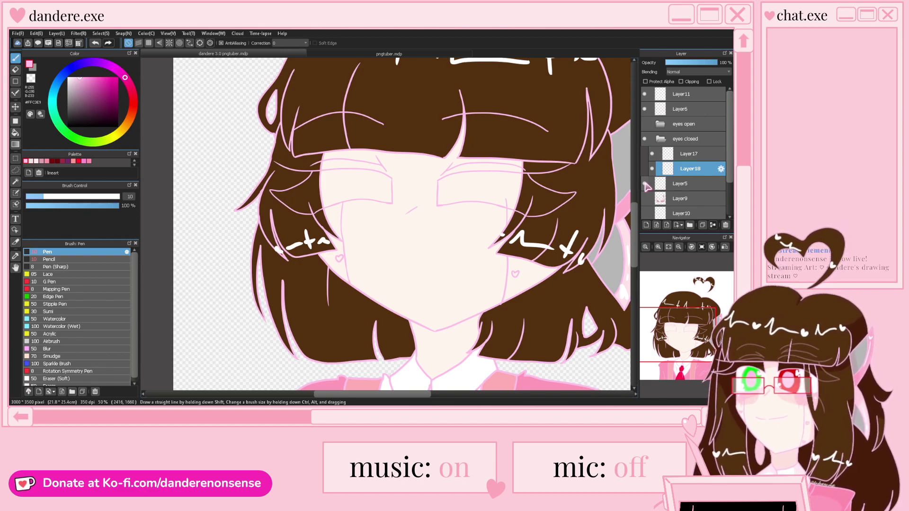
Bucket-fill the interiors of both closed eyes on Layer18 with the brown sampled from the hair
scroll(529, 177, "up", 2)
left_click(529, 177, "alt")
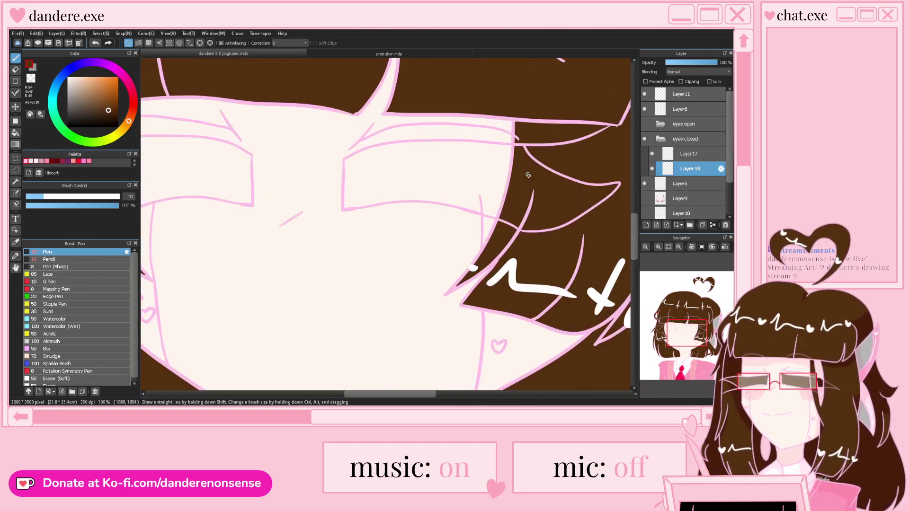
left_click(15, 132)
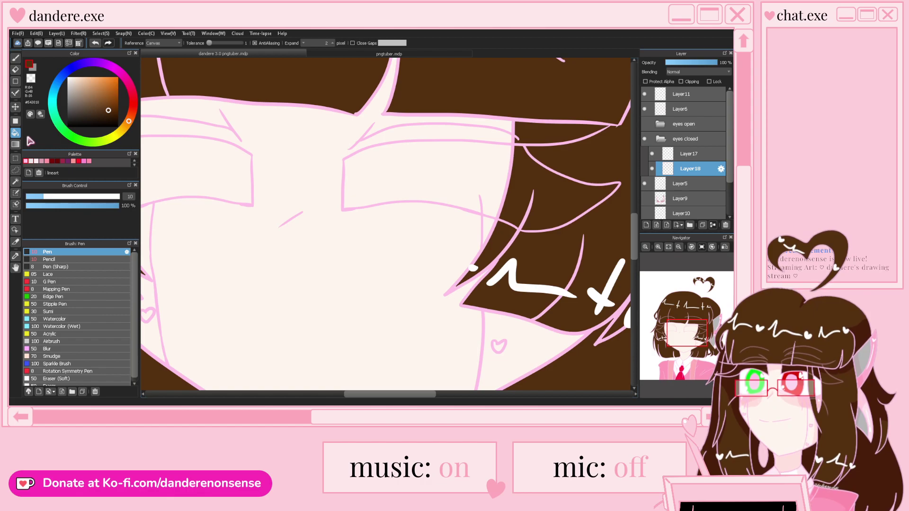
left_click(213, 158)
left_click(481, 199)
Fill the gaps left along the closed eyes' edges with the Pen in the same hair brown
scroll(481, 199, "up", 5)
key("e")
mouse_move(493, 253)
left_mouse_down()
mouse_move(493, 219)
mouse_move(460, 134)
left_mouse_up()
key("ctrl+z")
key("b")
left_click_drag(478, 167, 492, 261)
scroll(498, 234, "down", 6)
scroll(289, 234, "up", 3)
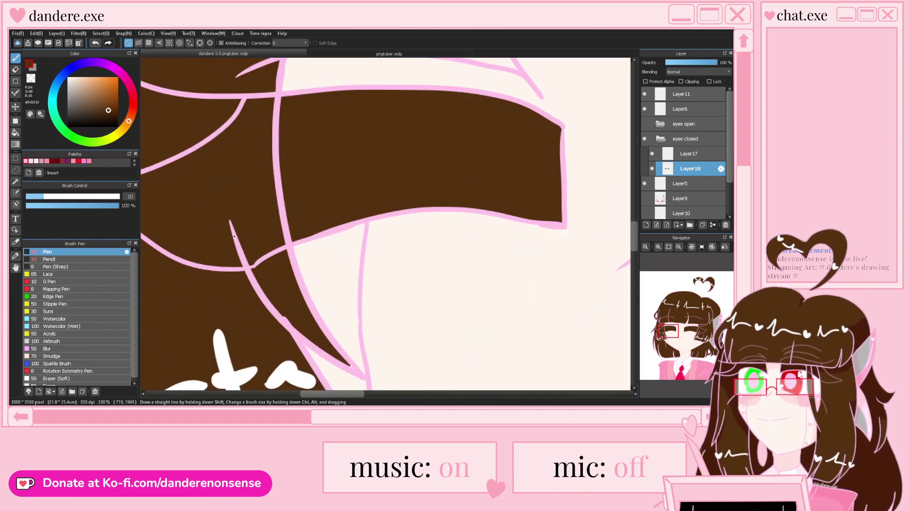
Show the shading layers Layer10 and Layer9 again
scroll(270, 222, "down", 4)
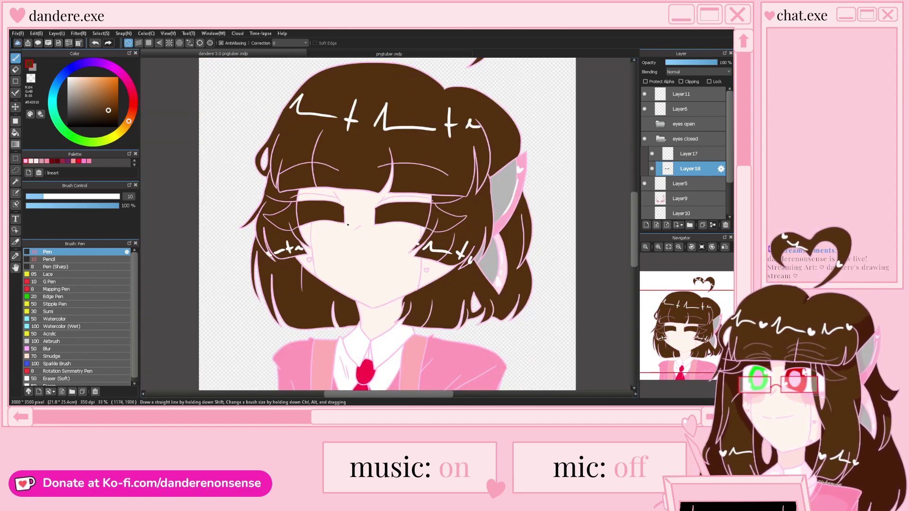
left_click(645, 211)
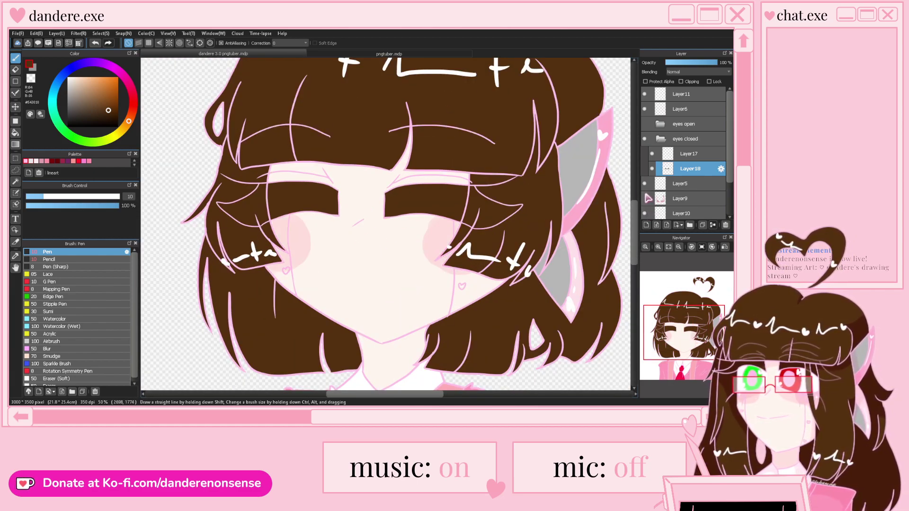
left_click(645, 197)
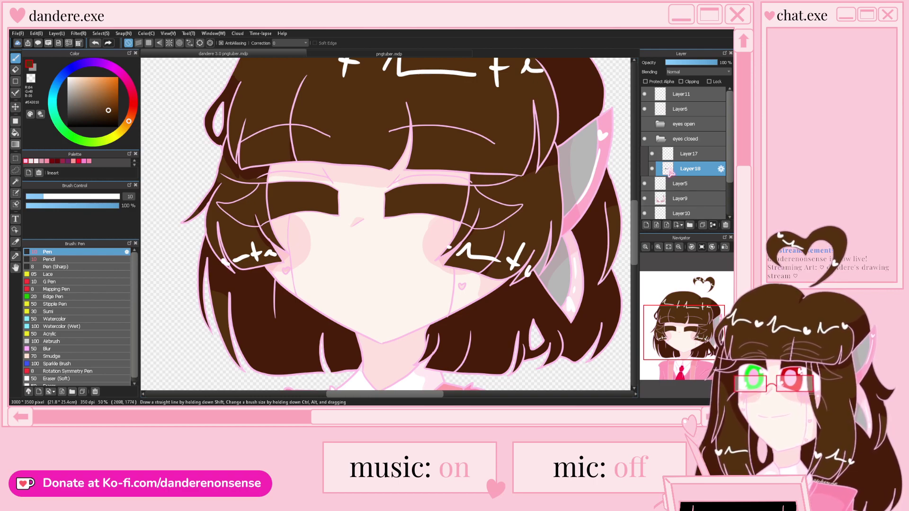
Add a layer clipped to Layer17 and start covering the green-side eye lines over the hair with a size 20 brown Pen
left_click(646, 225)
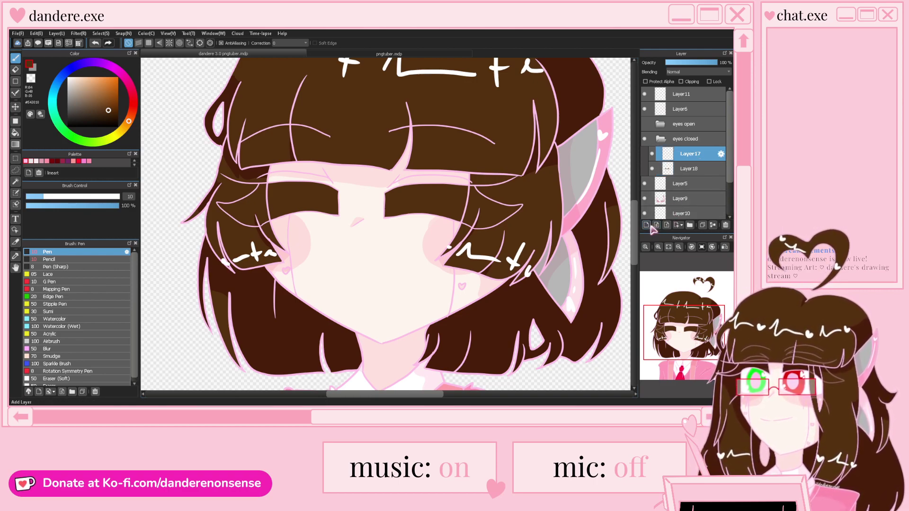
left_click(681, 82)
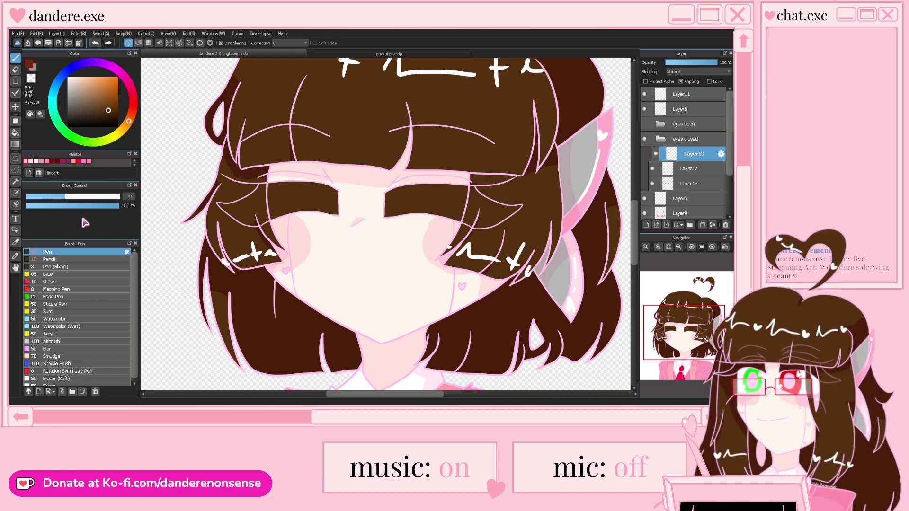
scroll(261, 201, "up", 3)
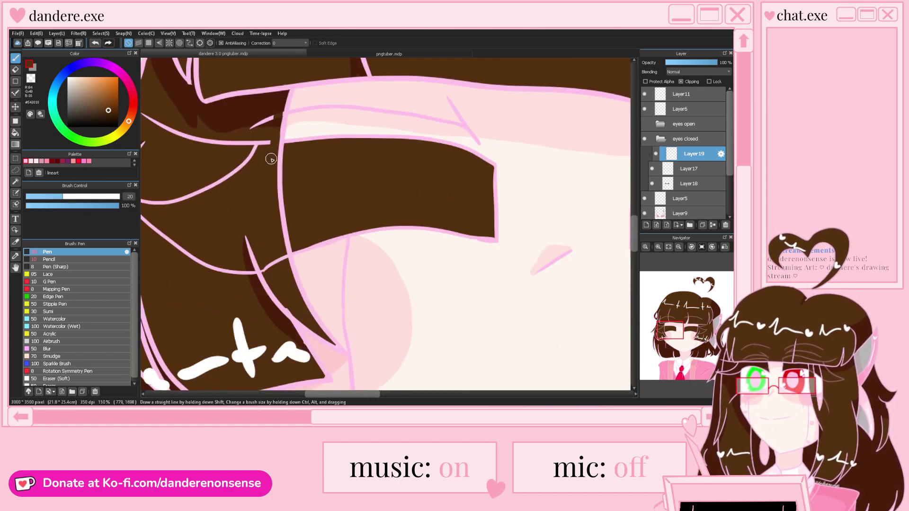
mouse_move(269, 119)
left_mouse_down()
mouse_move(252, 127)
mouse_move(246, 163)
left_mouse_up()
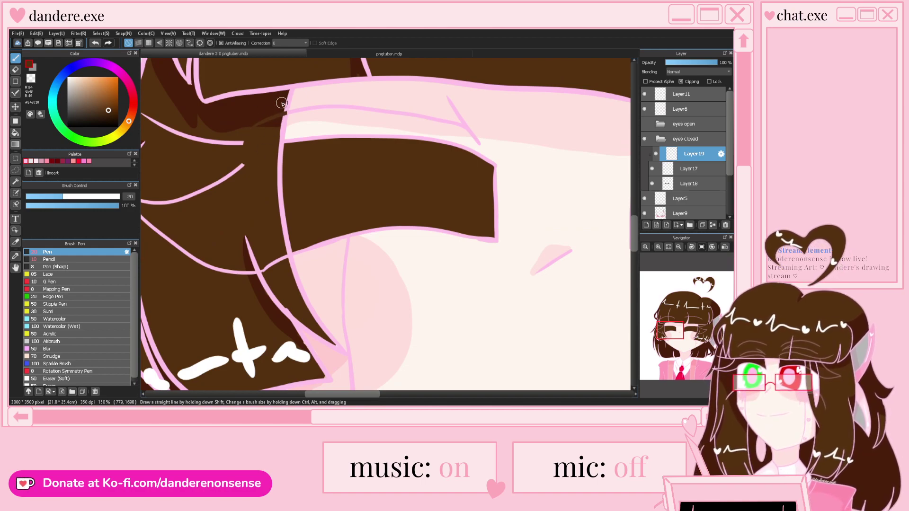
Paint out the green-side crease and upper outline ends where they cross the hair, erasing the overpaint near the face edge
scroll(277, 123, "up", 3)
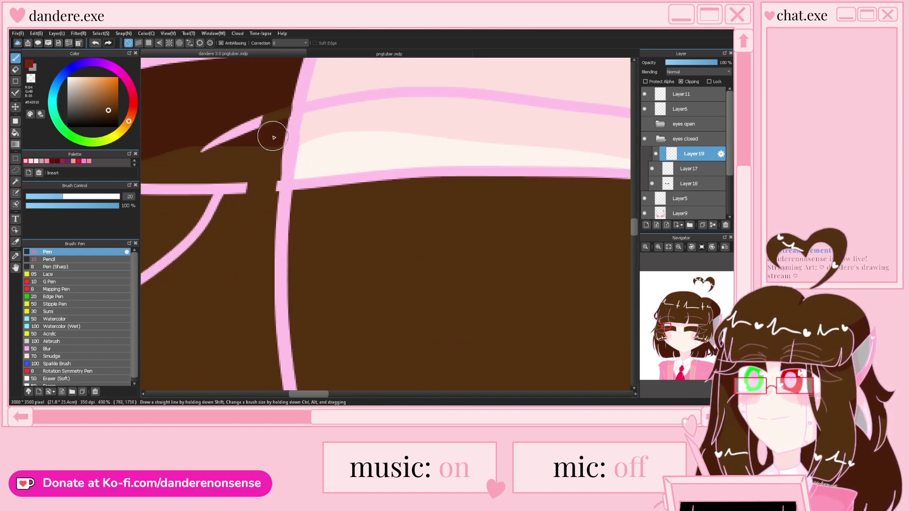
key("e")
mouse_move(297, 122)
left_mouse_down()
mouse_move(288, 160)
mouse_move(293, 117)
mouse_move(286, 150)
left_mouse_up()
key("b")
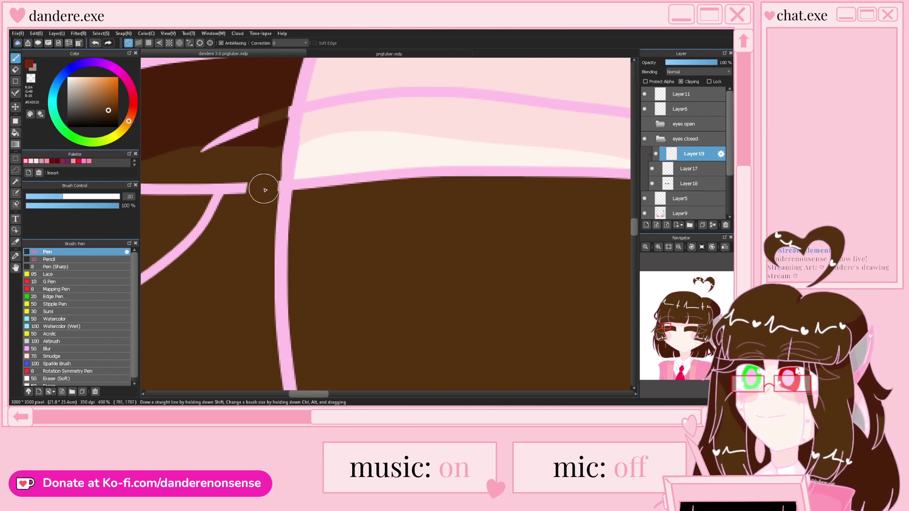
mouse_move(266, 190)
left_mouse_down()
mouse_move(280, 100)
mouse_move(273, 129)
mouse_move(203, 181)
mouse_move(192, 218)
mouse_move(236, 181)
left_mouse_up()
scroll(301, 165, "down", 5)
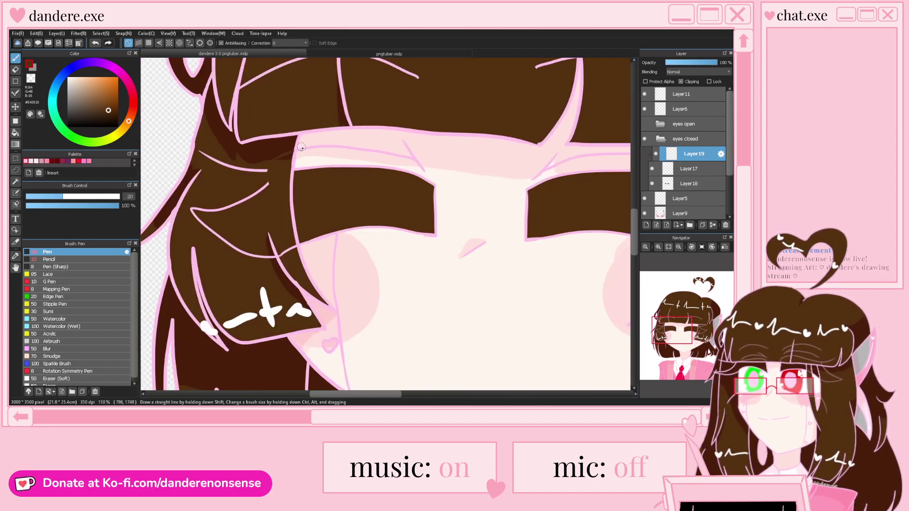
Paint out the remaining green-side eye lines over the side hair and the green-side eyebrow over the fringe in hair brown
scroll(233, 183, "up", 3)
mouse_move(300, 111)
left_mouse_down()
mouse_move(245, 85)
mouse_move(336, 128)
left_mouse_up()
mouse_move(389, 154)
left_mouse_down()
mouse_move(310, 195)
mouse_move(272, 197)
mouse_move(262, 233)
mouse_move(270, 252)
mouse_move(253, 188)
mouse_move(291, 260)
mouse_move(313, 280)
mouse_move(295, 242)
mouse_move(365, 322)
mouse_move(376, 272)
mouse_move(423, 324)
mouse_move(412, 273)
mouse_move(435, 317)
mouse_move(436, 285)
left_mouse_up()
scroll(219, 246, "down", 3)
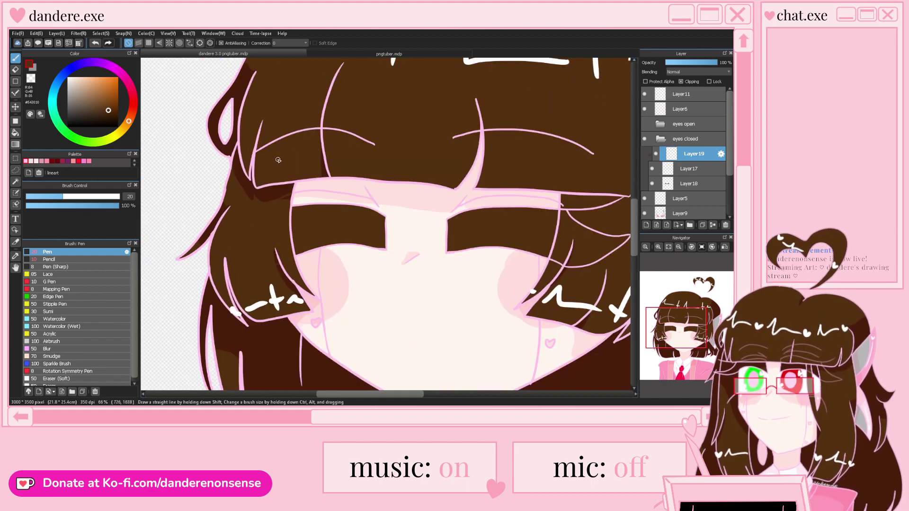
scroll(280, 189, "up", 3)
scroll(287, 305, "up", 5)
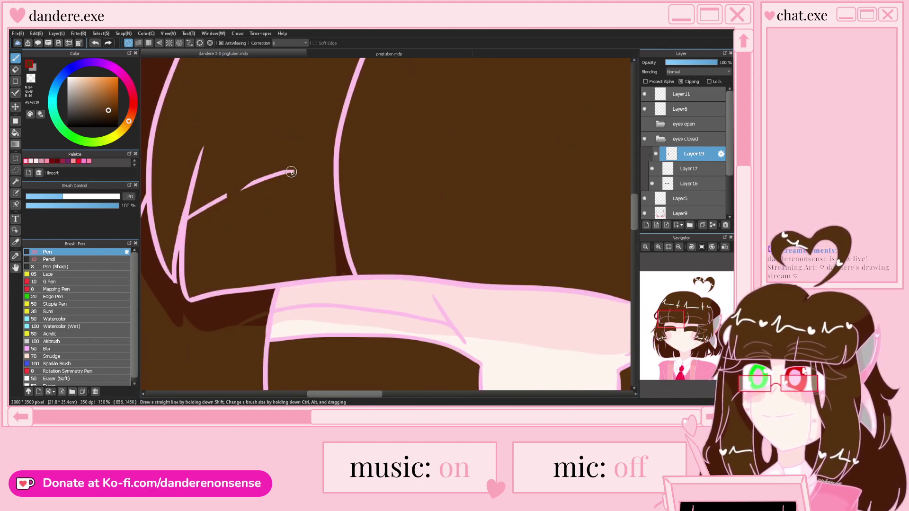
scroll(233, 217, "down", 4)
Paint out the red-side eyebrow line where it crosses the fringe with the brown Pen
scroll(290, 267, "up", 5)
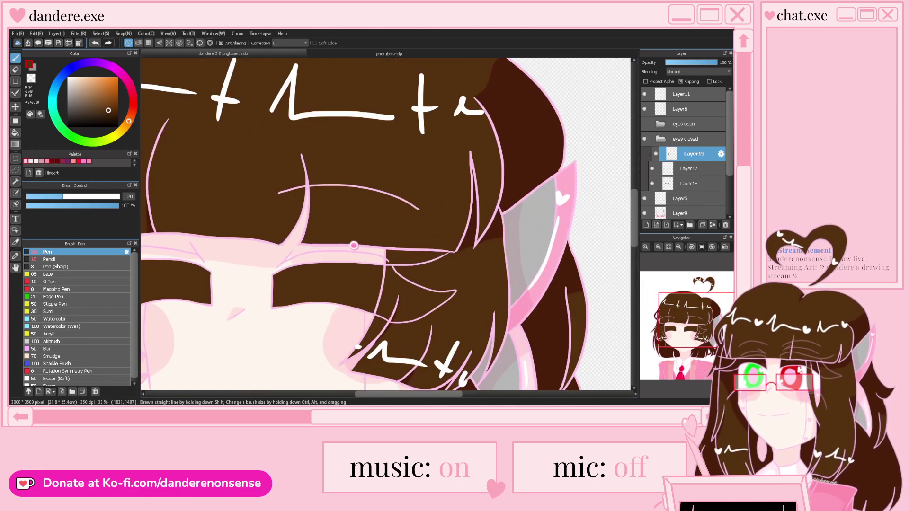
scroll(350, 243, "down", 1)
mouse_move(511, 164)
left_mouse_down()
mouse_move(478, 143)
mouse_move(325, 129)
mouse_move(303, 139)
left_mouse_up()
left_click_drag(490, 150, 315, 126)
key("ctrl+z")
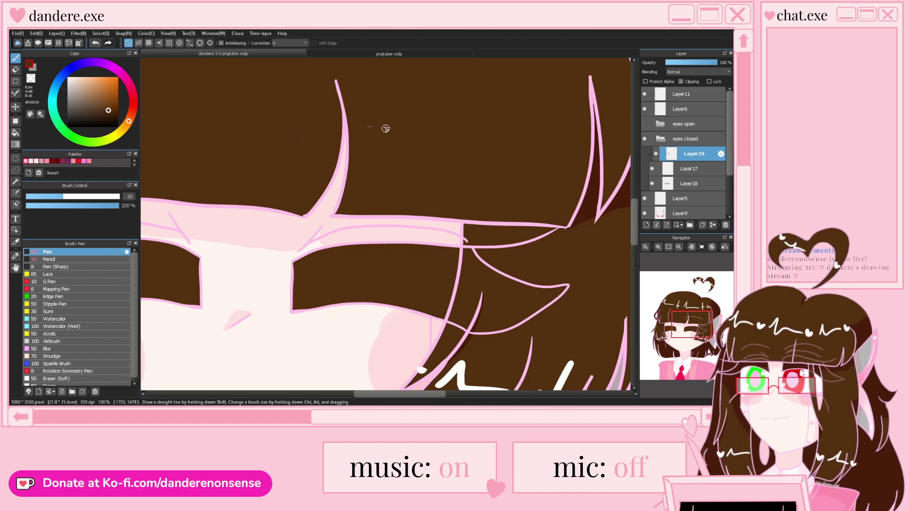
scroll(308, 143, "up", 3)
scroll(309, 143, "down", 5)
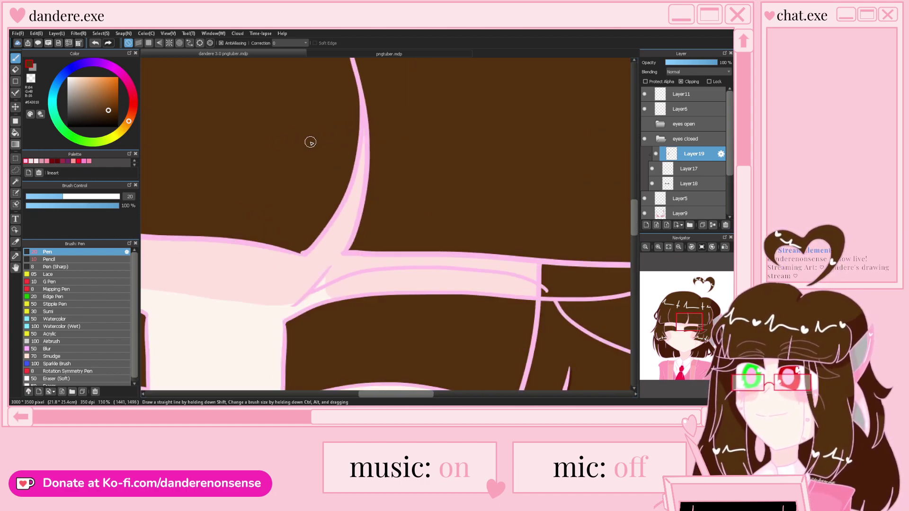
Paint out the red-side lower eye outline and lash lines where they cross the side hair
scroll(408, 263, "up", 3)
scroll(368, 209, "up", 2)
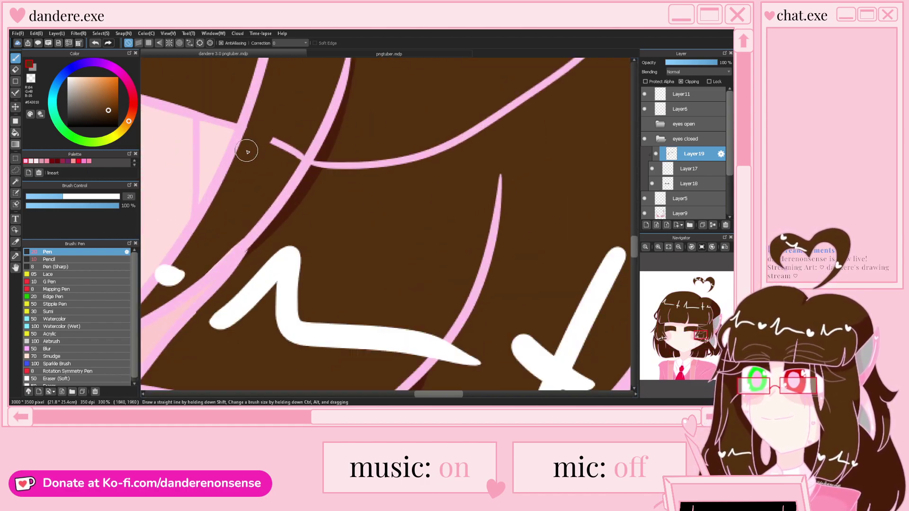
mouse_move(333, 176)
left_mouse_down()
mouse_move(367, 161)
mouse_move(397, 165)
mouse_move(476, 132)
mouse_move(552, 84)
left_mouse_up()
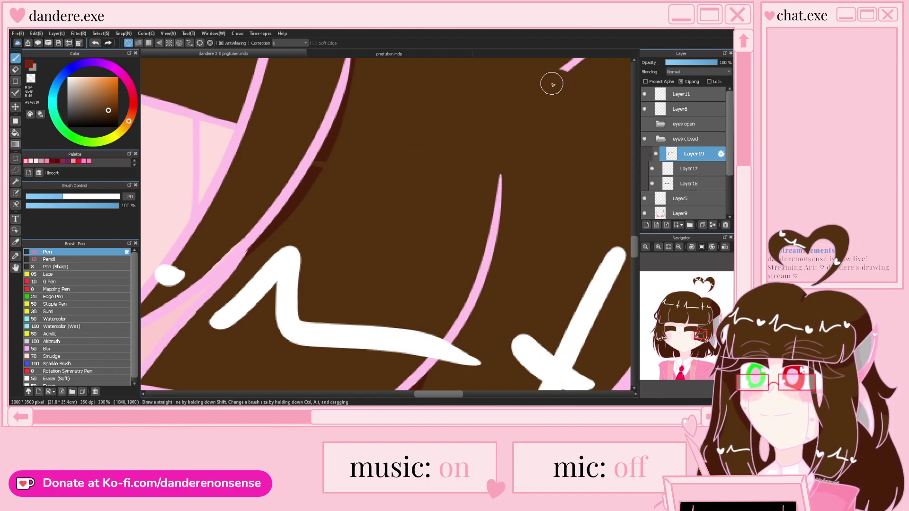
scroll(455, 155, "down", 5)
scroll(486, 128, "up", 5)
mouse_move(424, 206)
left_mouse_down()
mouse_move(456, 156)
mouse_move(362, 164)
mouse_move(411, 159)
mouse_move(349, 151)
mouse_move(260, 113)
mouse_move(308, 145)
mouse_move(234, 107)
left_mouse_up()
Cover the red-side crease and upper outline ends that extend past the face edge onto the hair
scroll(234, 107, "down", 2)
scroll(265, 113, "up", 2)
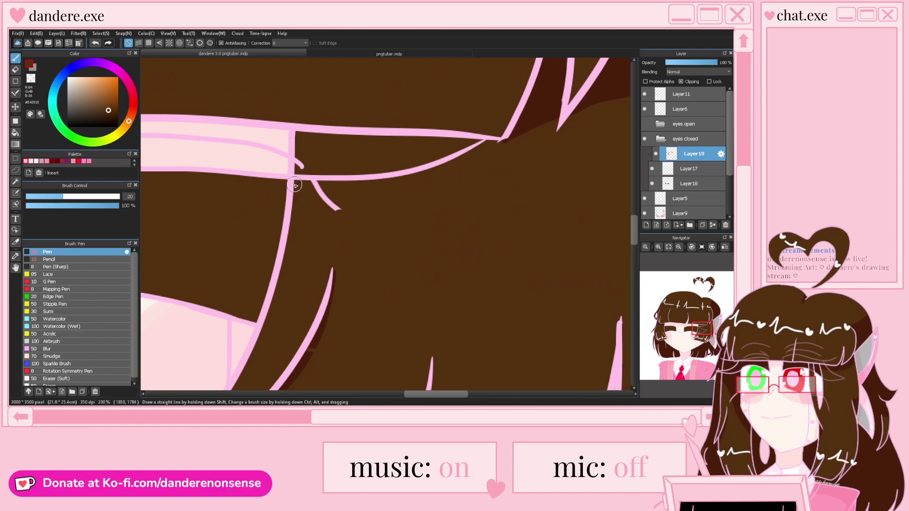
mouse_move(315, 168)
left_mouse_down()
mouse_move(338, 154)
mouse_move(340, 207)
mouse_move(458, 152)
mouse_move(400, 161)
left_mouse_up()
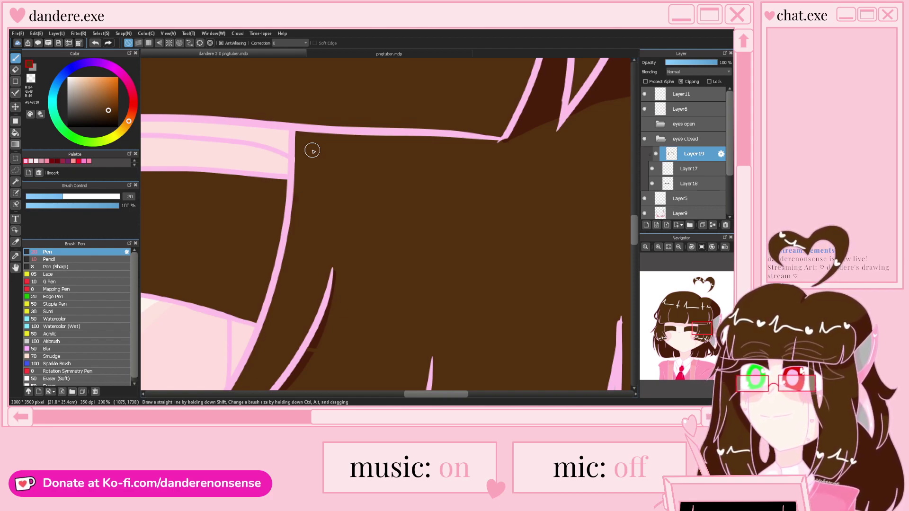
Lower Layer19's opacity to about 61% so the eye lines show faintly through the hair, and merge it down into Layer17
scroll(312, 147, "down", 5)
scroll(365, 255, "down", 2)
scroll(267, 194, "up", 3)
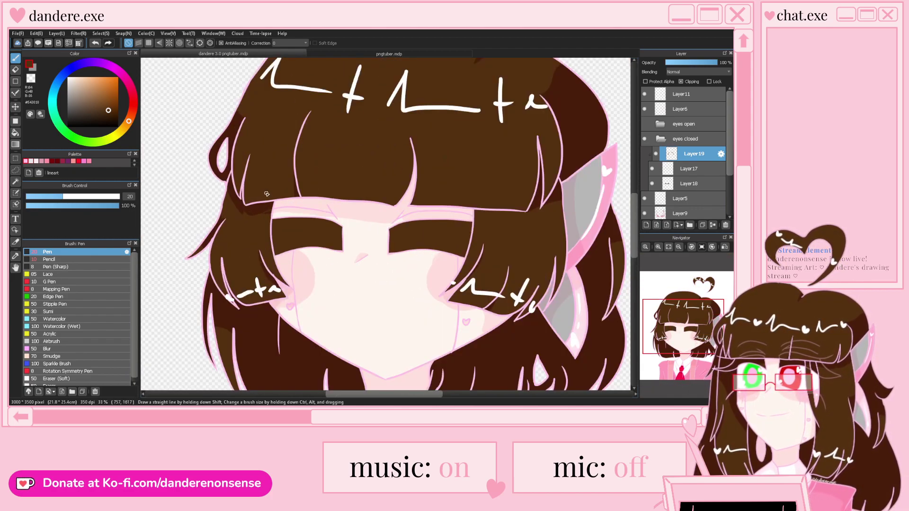
left_click_drag(710, 63, 704, 65)
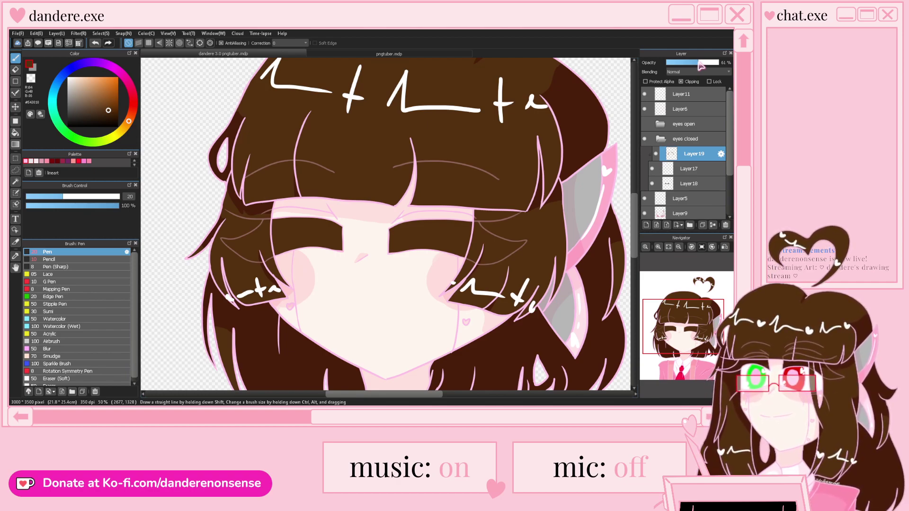
left_click(712, 226)
Add a new layer above Layer18, set its blending to Multiply and choose the shade dark palette colour
left_click(693, 170)
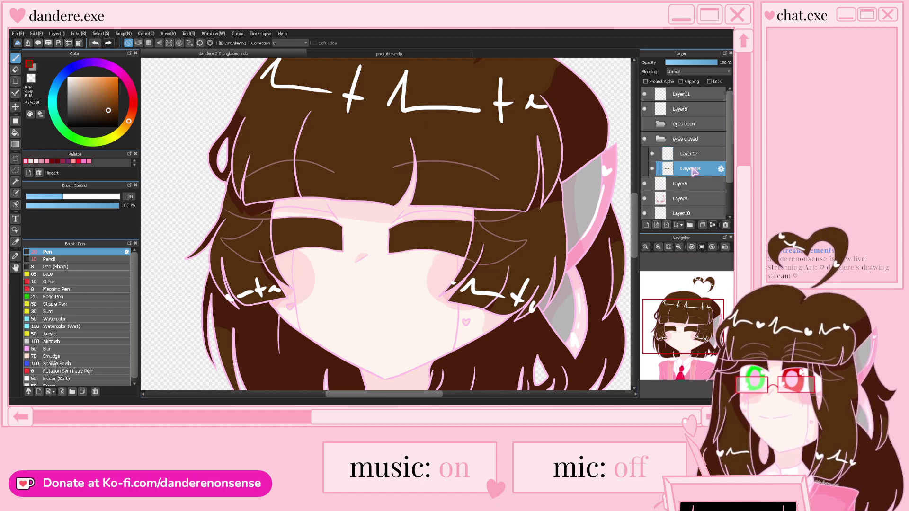
left_click(646, 226)
scroll(676, 71, "down", 1)
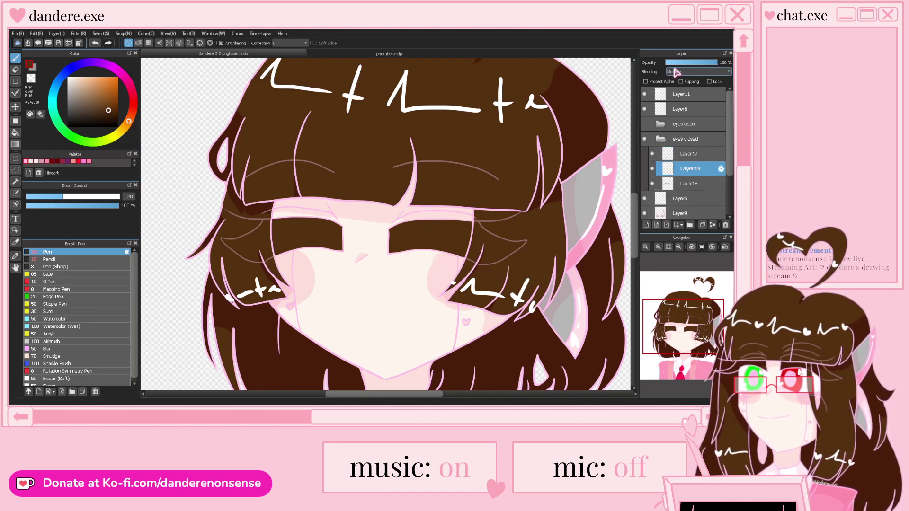
left_click(43, 161)
scroll(281, 208, "up", 1)
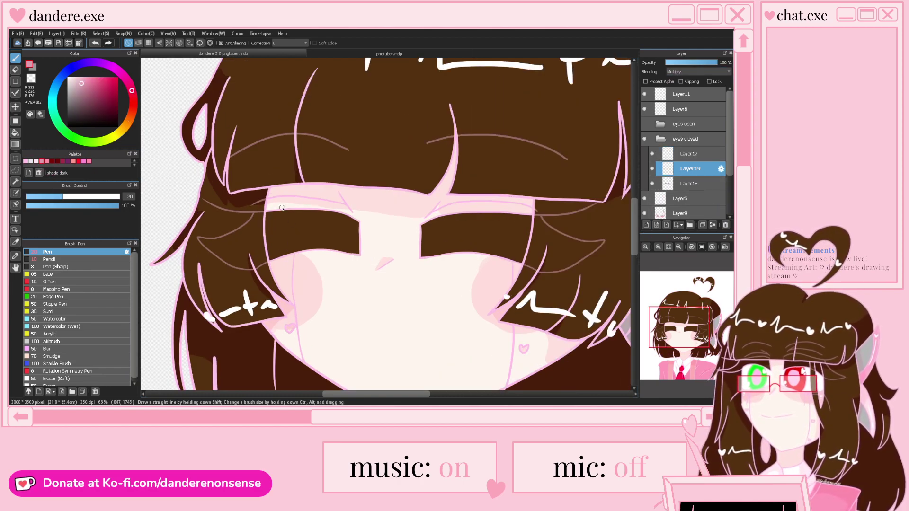
scroll(282, 208, "up", 2)
mouse_move(276, 219)
left_mouse_down()
mouse_move(265, 254)
mouse_move(269, 311)
left_mouse_up()
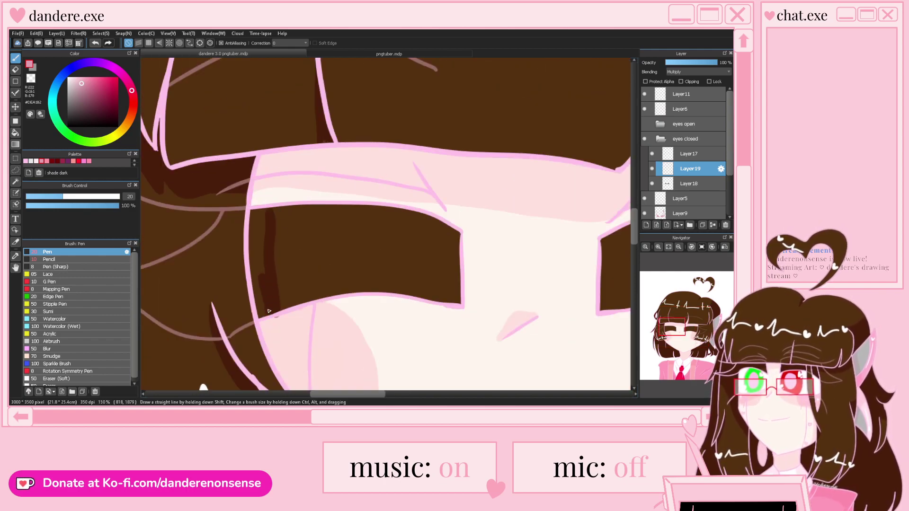
key("ctrl+z")
key("ctrl+z")
Reduce the Pen to size 10, draw a shadow edge along the green-side closed eye's outer end and fill the strip
left_click(50, 197)
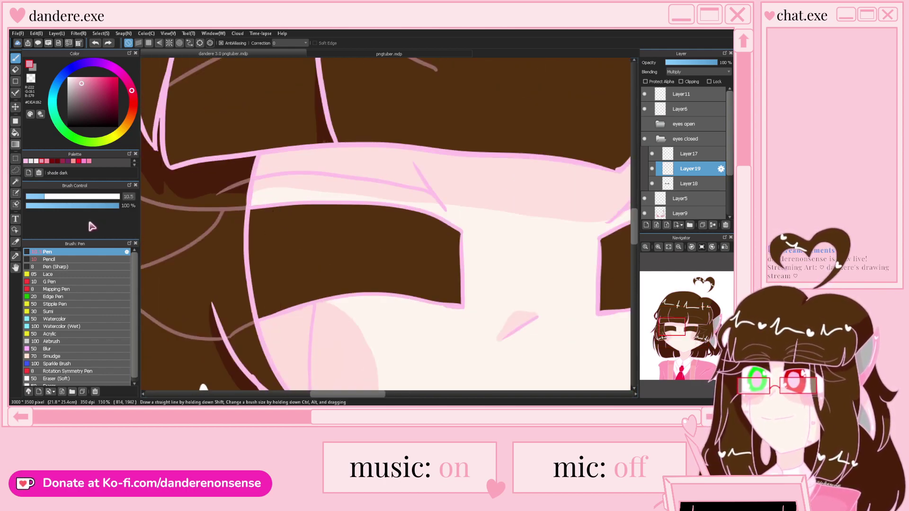
scroll(270, 193, "up", 1)
left_click_drag(262, 176, 269, 303)
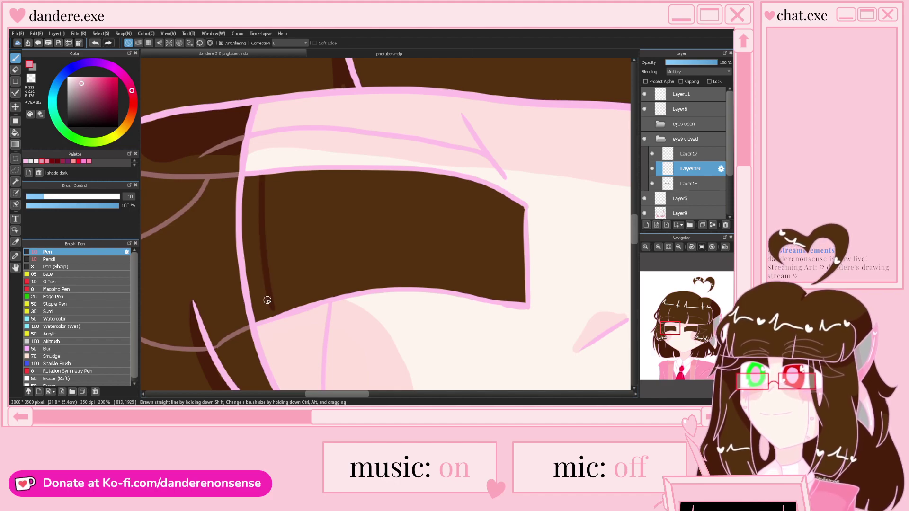
scroll(277, 317, "up", 3)
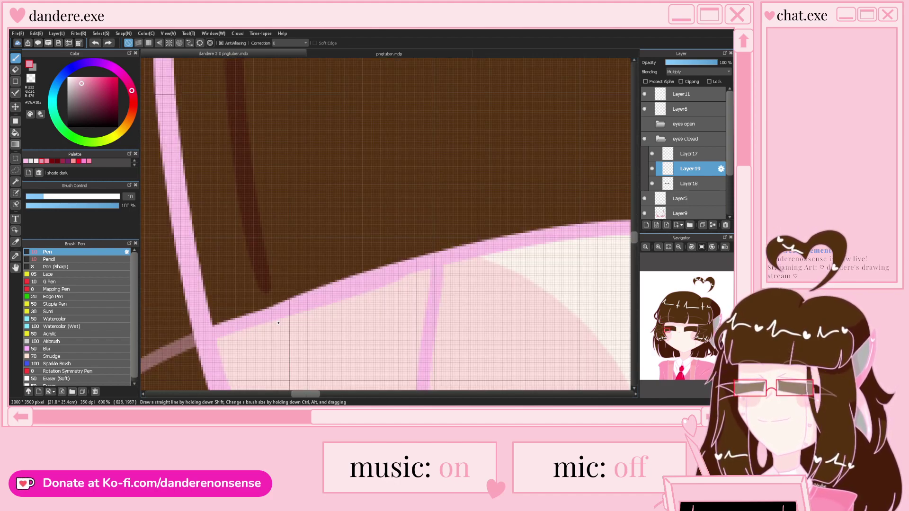
left_click(16, 133)
scroll(219, 246, "down", 4)
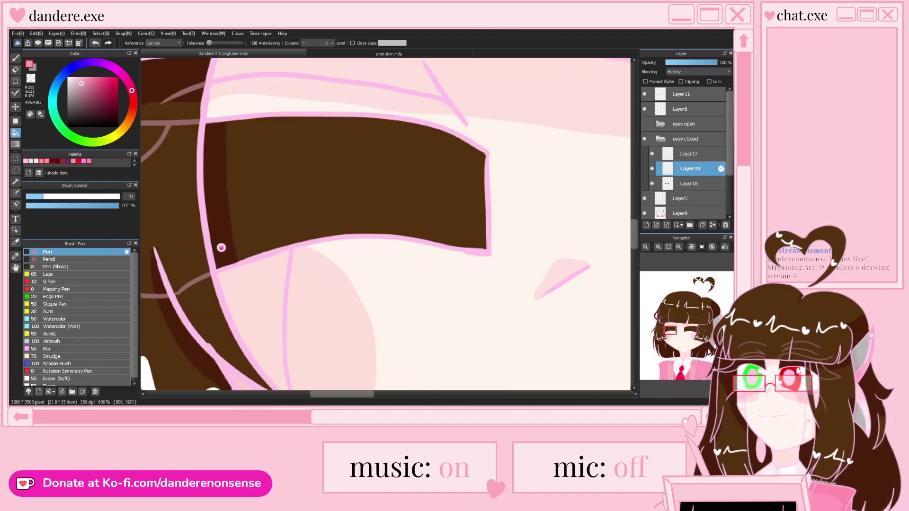
Draw a matching shadow edge at the outer end of the red-side closed eye and fill the strip
scroll(471, 225, "up", 3)
key("b")
mouse_move(497, 158)
left_mouse_down()
mouse_move(478, 313)
mouse_move(455, 349)
mouse_move(493, 230)
left_mouse_up()
left_click(16, 133)
left_click(503, 226)
scroll(504, 229, "down", 4)
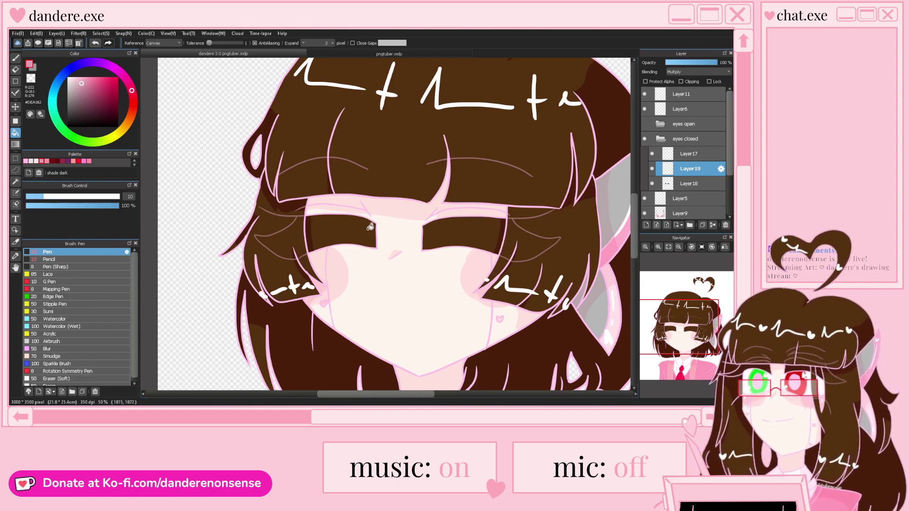
scroll(342, 226, "down", 2)
scroll(322, 268, "up", 2)
scroll(322, 267, "down", 1)
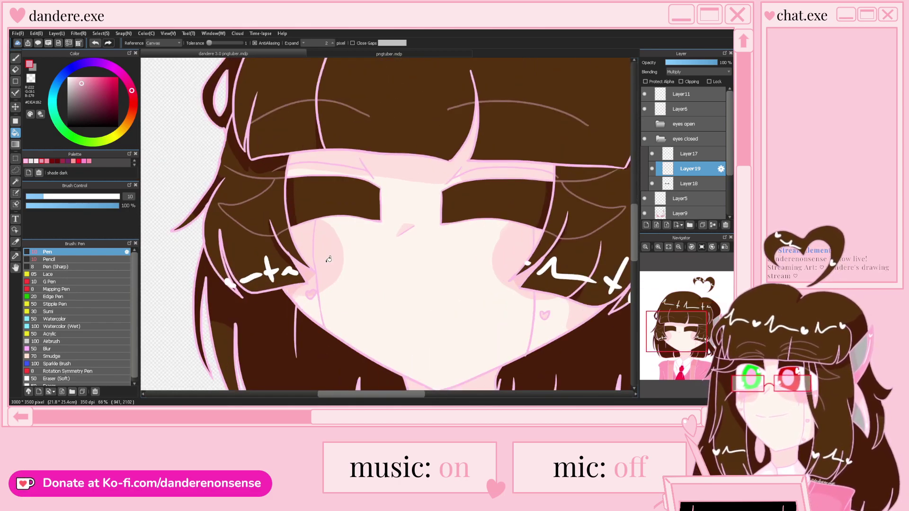
scroll(337, 273, "up", 1)
scroll(348, 242, "down", 1)
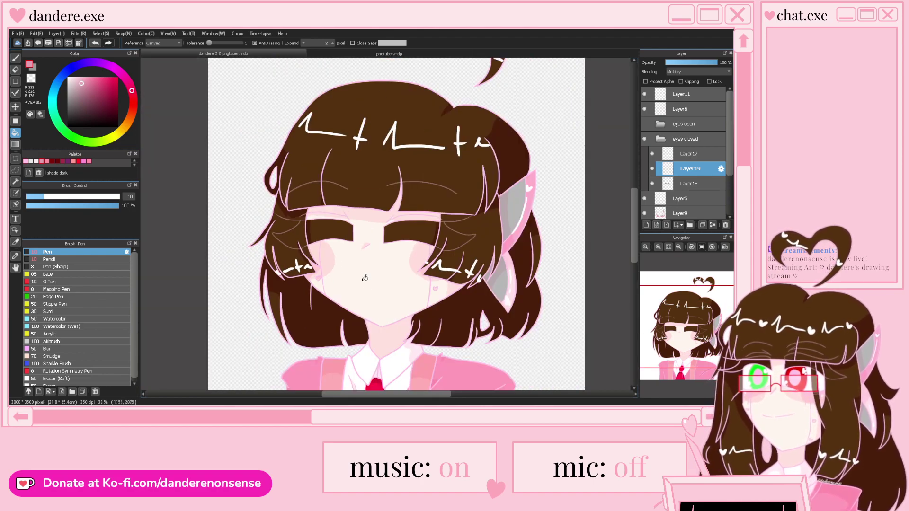
scroll(349, 244, "up", 1)
Collapse the eyes closed folder and compare the open and closed eyes by alternating the visibility of the two folders
left_click(660, 138)
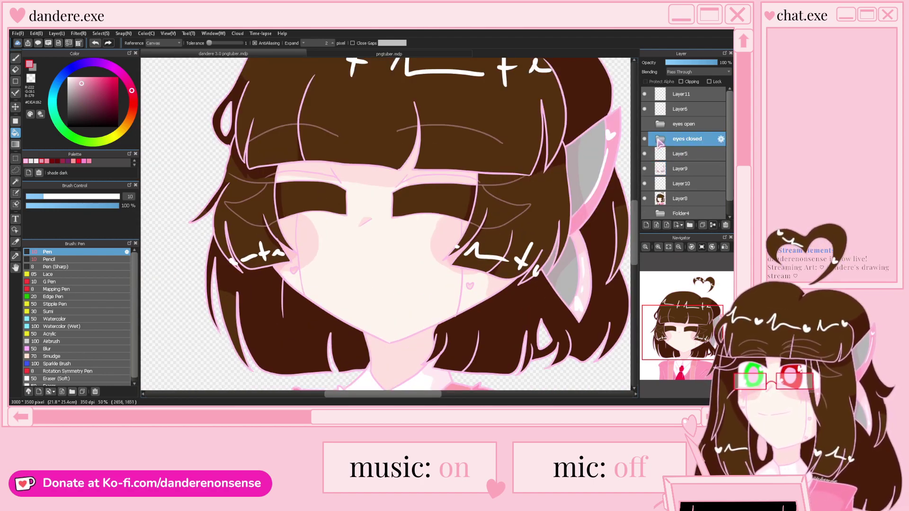
left_click(644, 139)
left_click(644, 123)
left_click(644, 124)
left_click(644, 125)
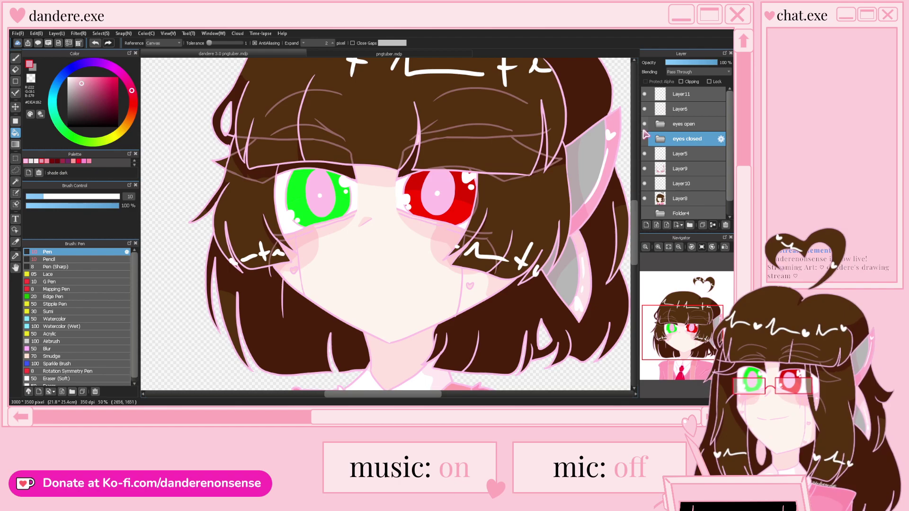
left_click(644, 124)
left_click(644, 139)
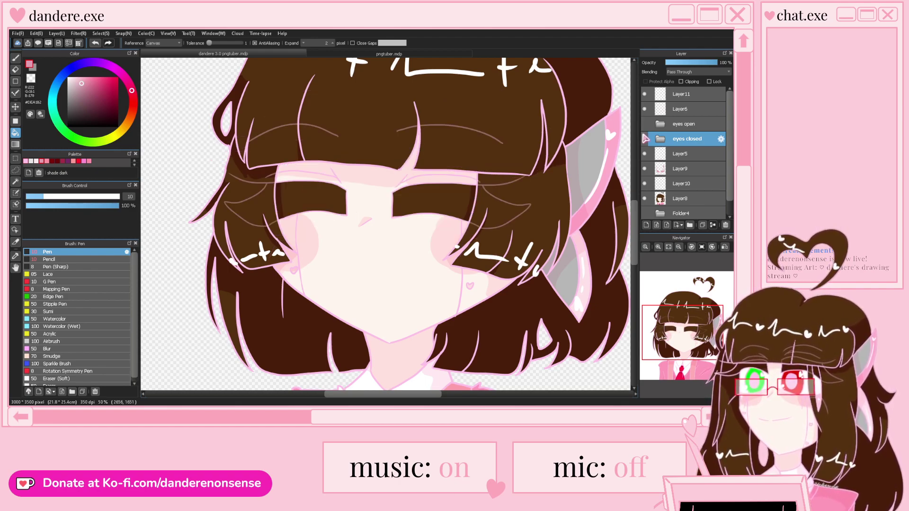
left_click(644, 139)
left_click(644, 123)
left_click(644, 123)
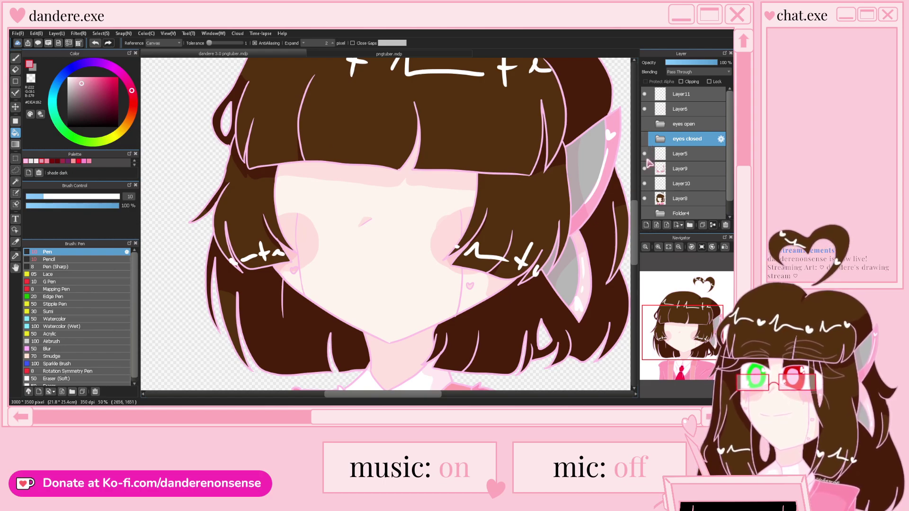
With the eyes closed folder shown, draw a small heart on Layer5 below the green-side eye using a size 10 lineart pink Pen
left_click(668, 160)
left_click(644, 139)
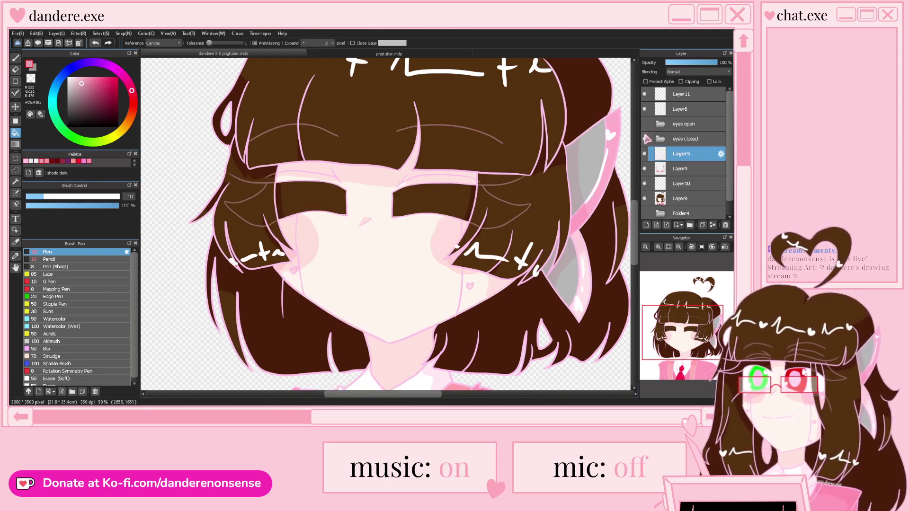
scroll(275, 234, "up", 2)
key("b")
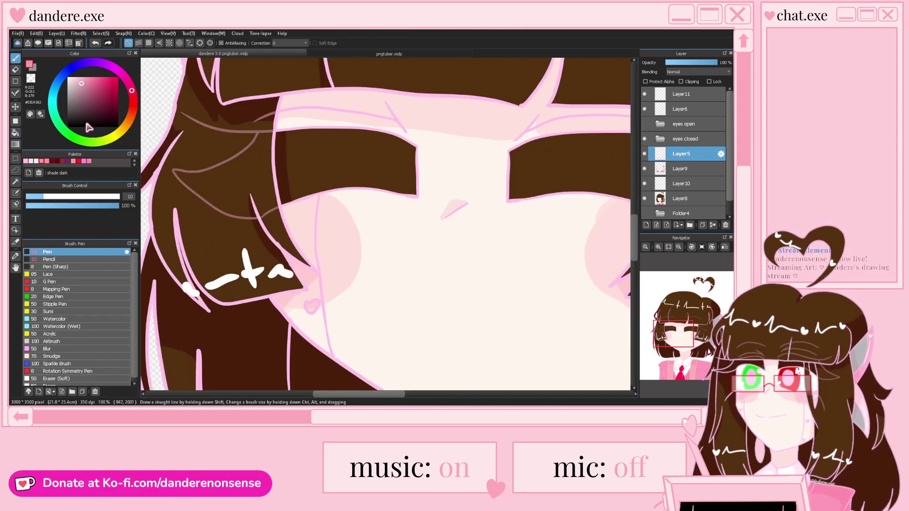
left_click(26, 161)
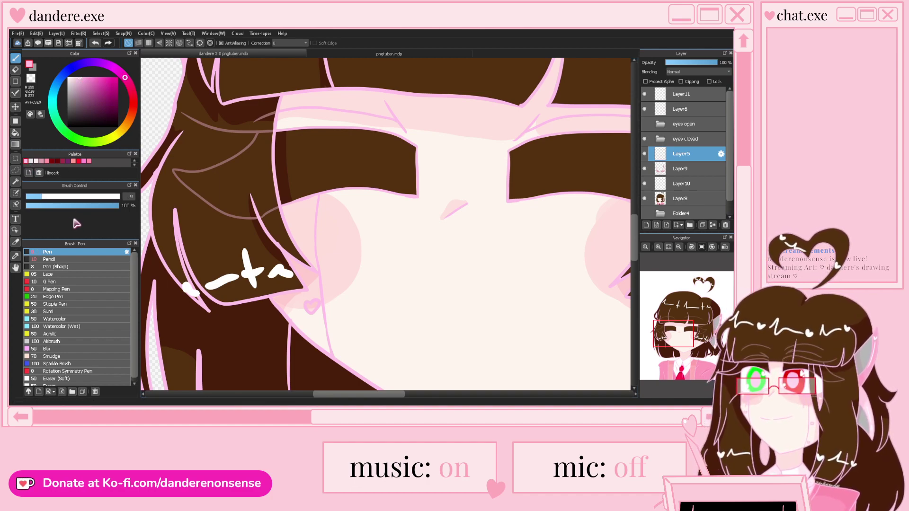
scroll(304, 226, "up", 2)
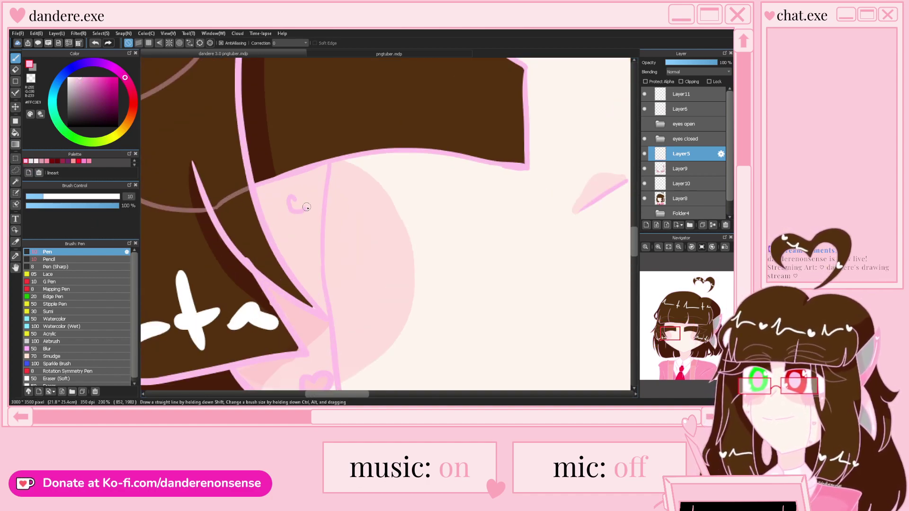
scroll(300, 197, "up", 2)
mouse_move(288, 184)
left_mouse_down()
mouse_move(277, 216)
mouse_move(290, 188)
left_mouse_up()
scroll(290, 189, "down", 4)
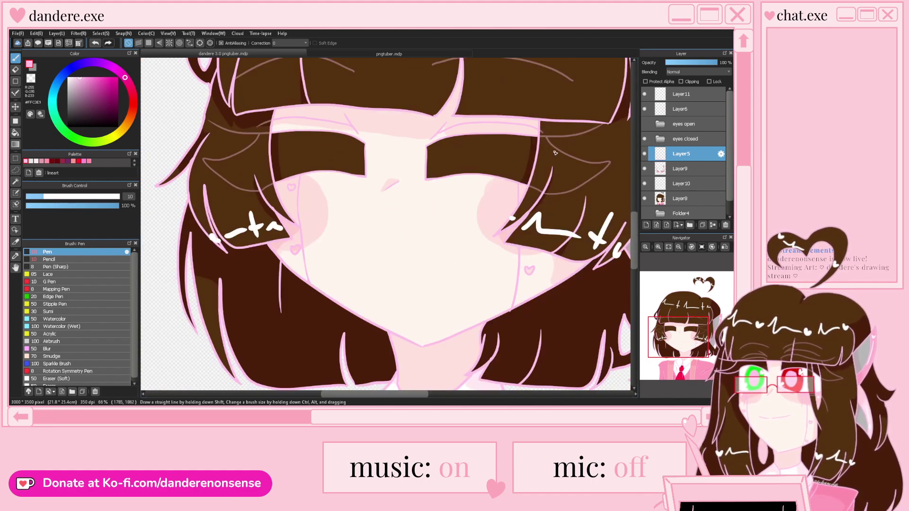
Switch between the eyes closed and eyes open folders to check the new heart against both, leaving only eyes open shown
left_click(644, 139)
left_click(644, 124)
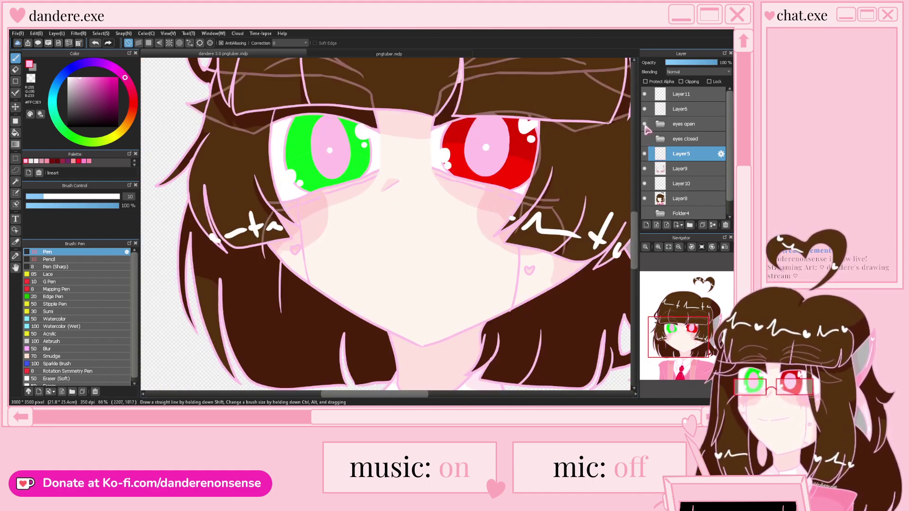
left_click(644, 124)
left_click(644, 138)
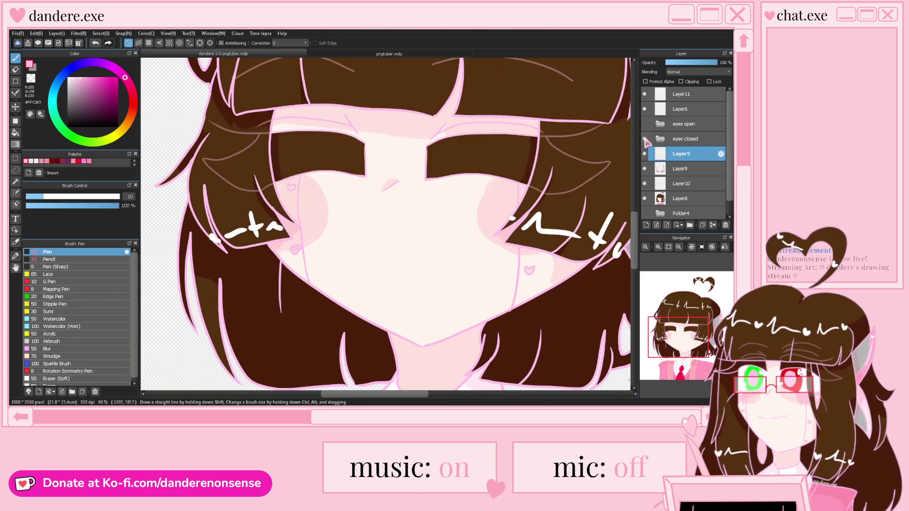
left_click(644, 139)
left_click(644, 138)
left_click(644, 138)
left_click(644, 123)
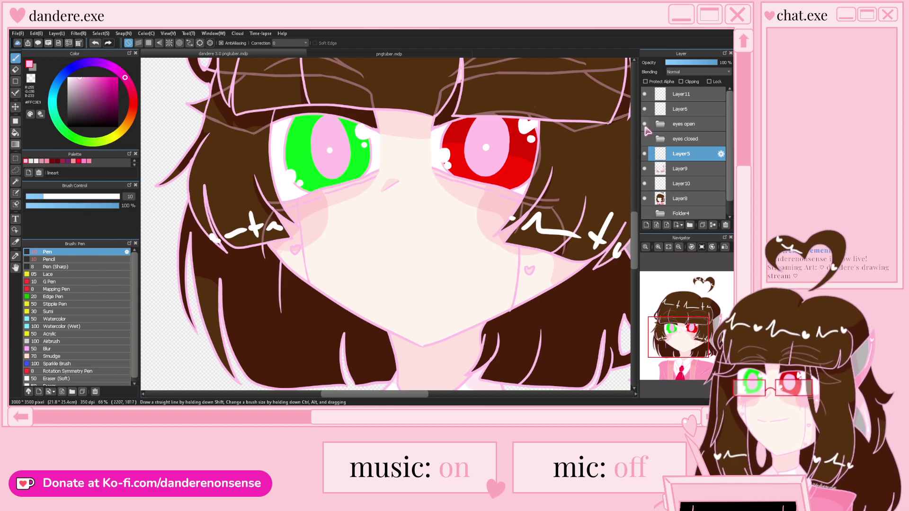
scroll(299, 216, "down", 2)
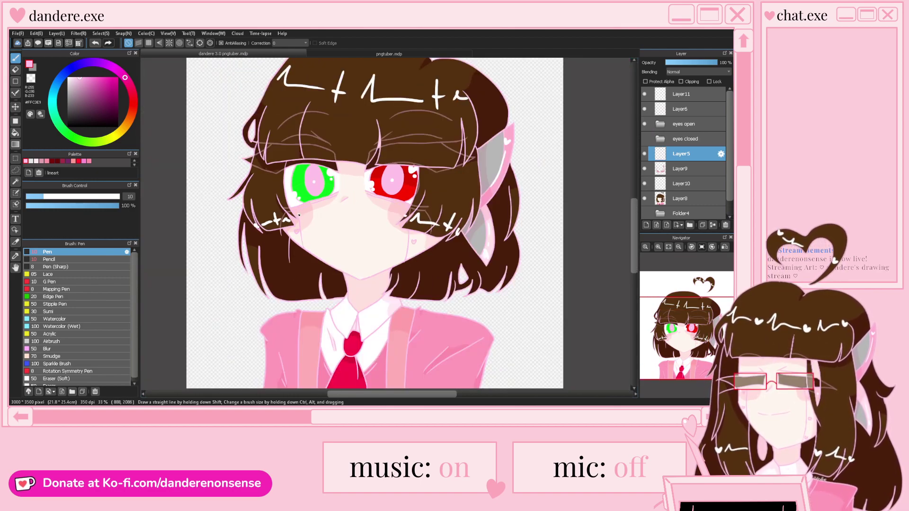
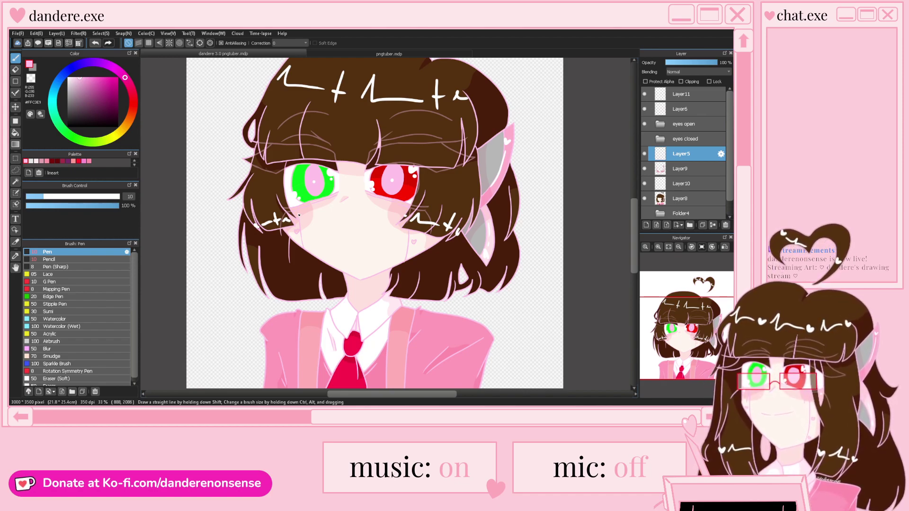
Create a layer folder named mouth closed directly above Layer5
scroll(353, 177, "up", 1)
scroll(352, 178, "down", 1)
scroll(352, 177, "up", 1)
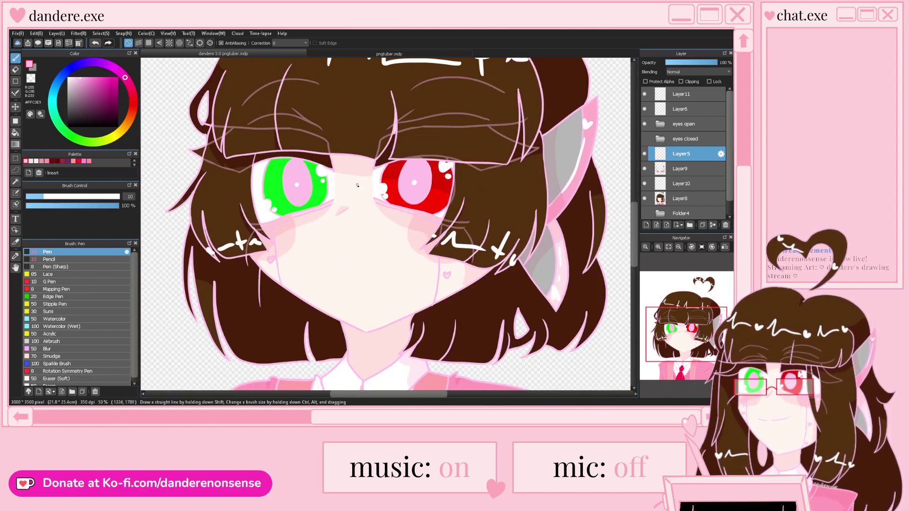
left_click(689, 225)
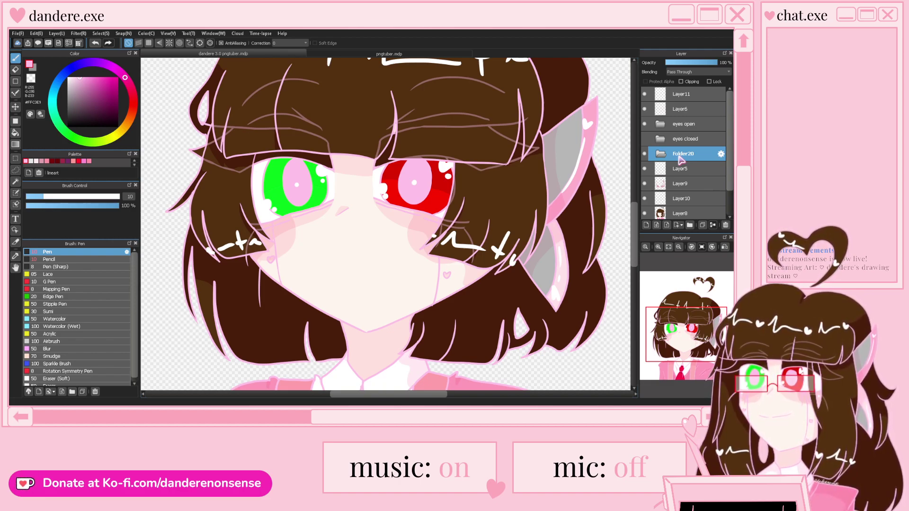
type("mouth closed")
key("Return")
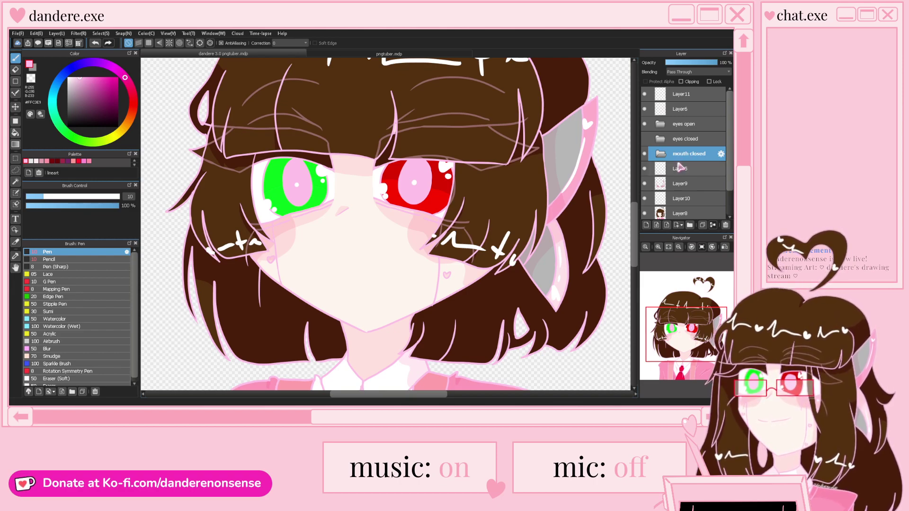
left_click(689, 226)
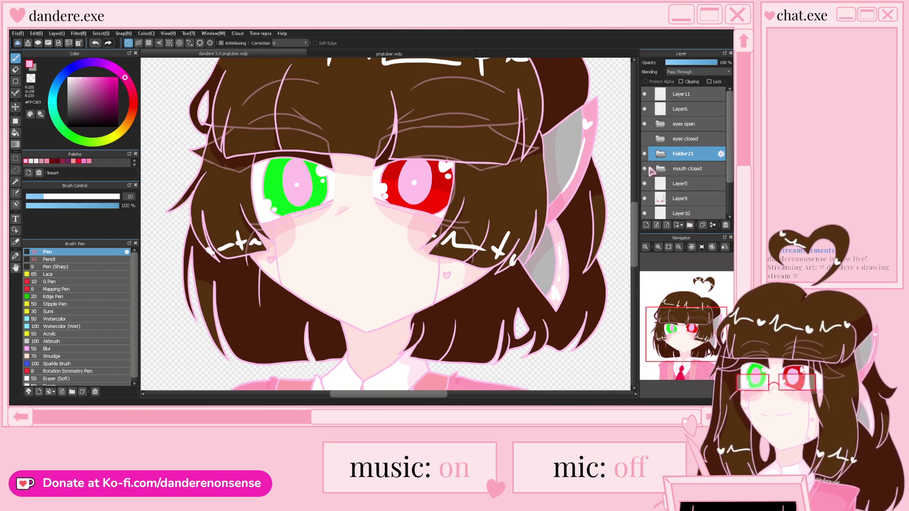
left_click(661, 170)
left_click(679, 158)
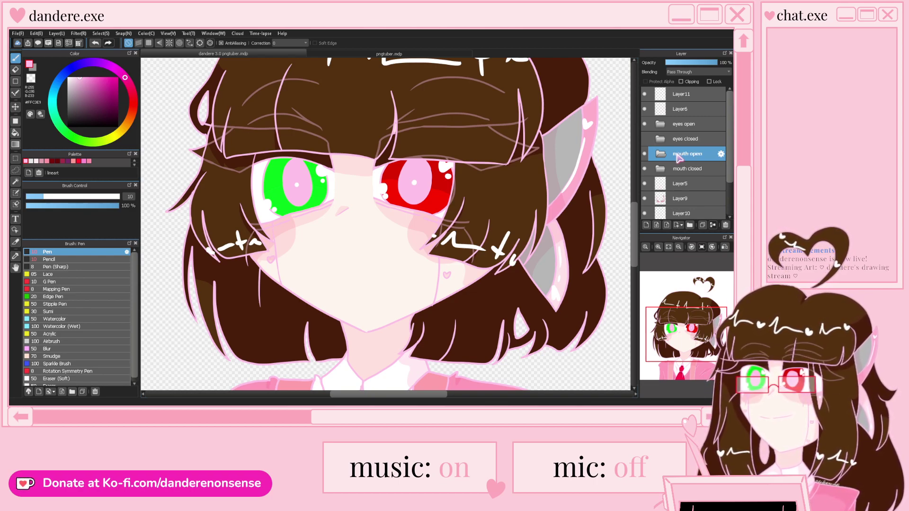
left_click(725, 225)
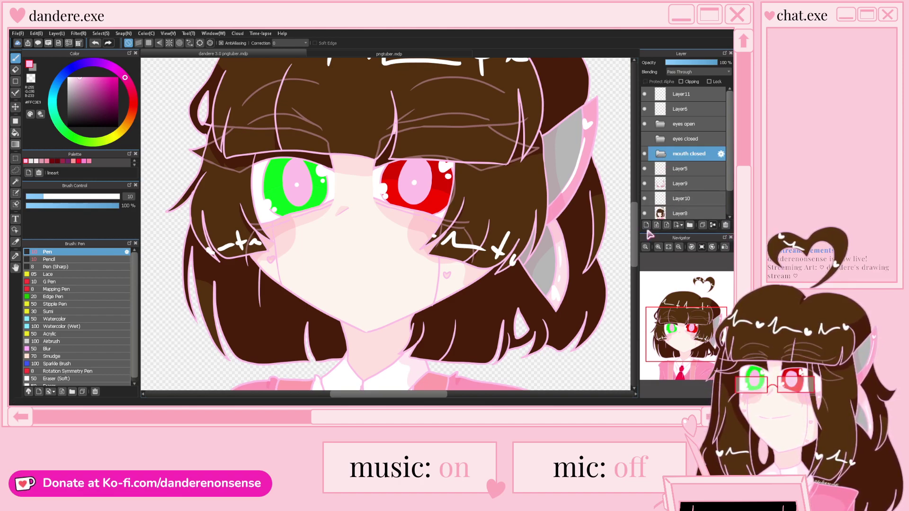
Add a new layer inside the mouth closed folder and try out a first pen line for the mouth between the cheeks
left_click(646, 225)
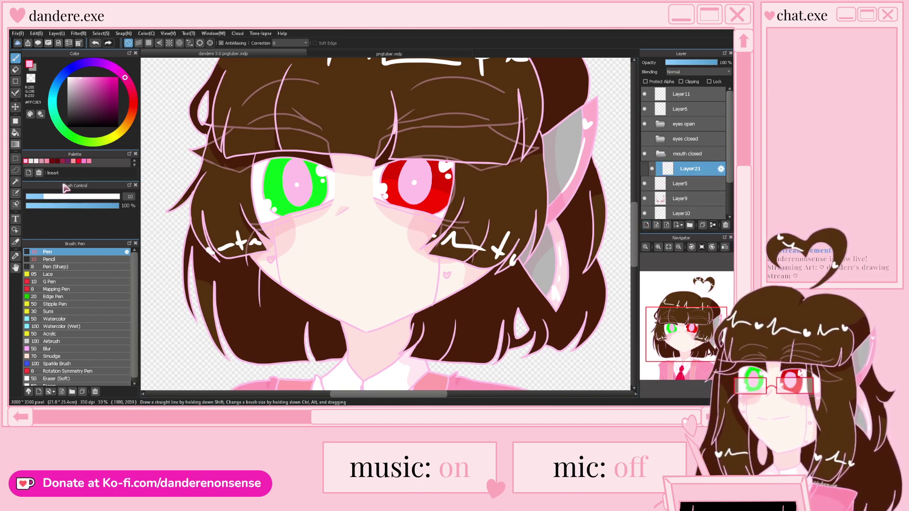
scroll(316, 249, "up", 3)
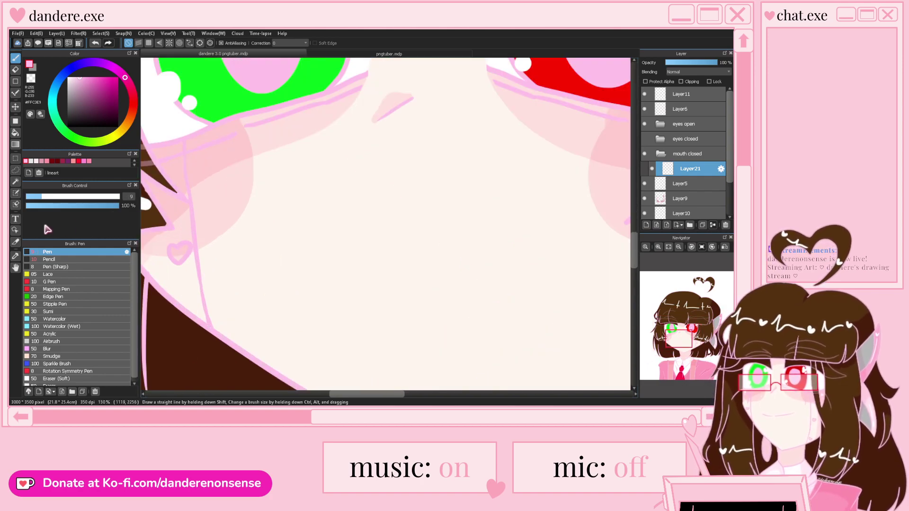
key("bracketleft")
mouse_move(527, 225)
left_mouse_down()
mouse_move(383, 250)
mouse_move(285, 232)
mouse_move(454, 218)
left_mouse_up()
scroll(283, 208, "down", 2)
key("ctrl+z")
key("ctrl+z")
scroll(332, 222, "up", 2)
scroll(454, 218, "down", 2)
key("ctrl+z")
scroll(368, 211, "up", 2)
left_click_drag(256, 195, 394, 212)
key("ctrl+z")
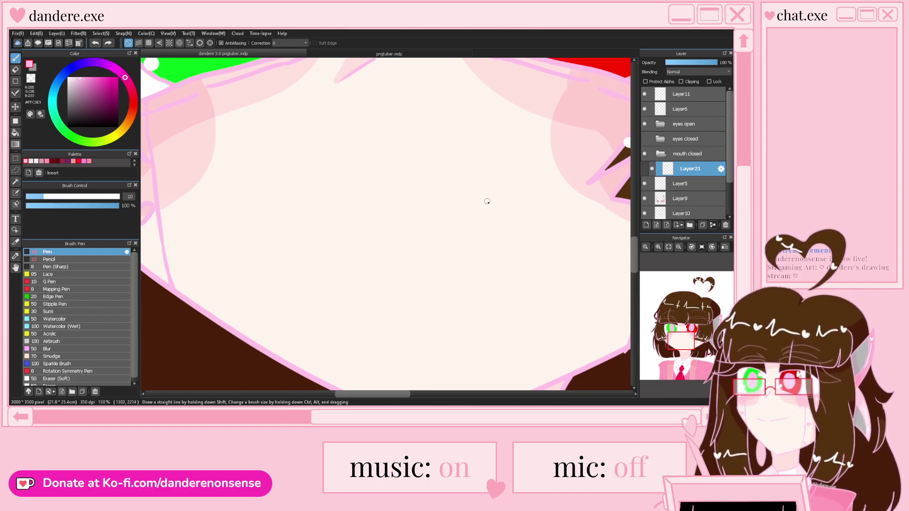
Try drawing the closed mouth freehand as two wide, gently curved lines with a small gap in the middle
mouse_move(449, 197)
left_mouse_down()
mouse_move(358, 211)
mouse_move(245, 187)
left_mouse_up()
scroll(397, 203, "down", 2)
key("ctrl+z")
scroll(331, 199, "up", 2)
scroll(347, 196, "up", 2)
mouse_move(520, 220)
left_mouse_down()
mouse_move(414, 222)
mouse_move(207, 173)
left_mouse_up()
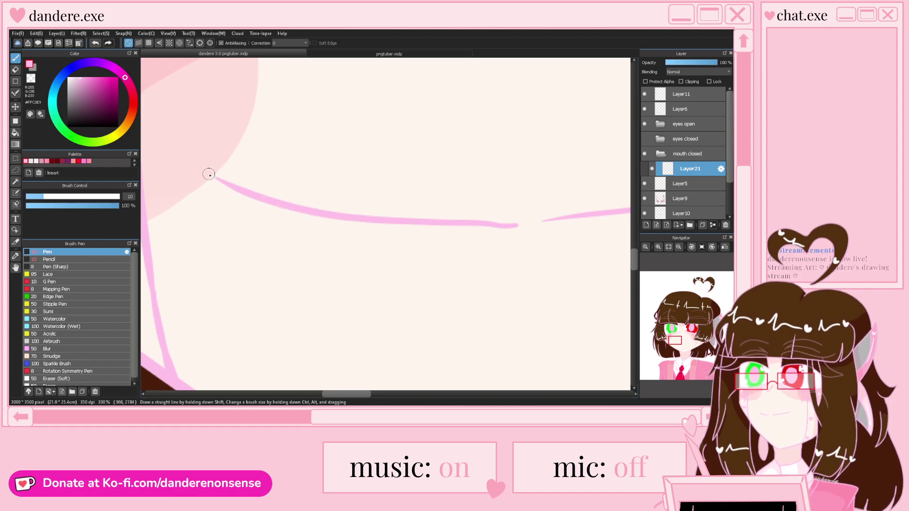
scroll(207, 173, "down", 3)
scroll(254, 177, "up", 4)
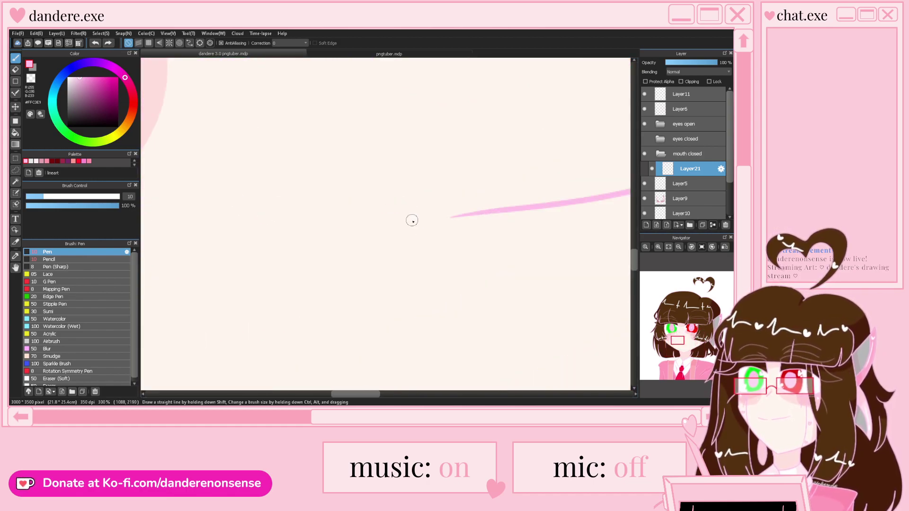
left_click_drag(420, 221, 144, 209)
scroll(457, 229, "down", 3)
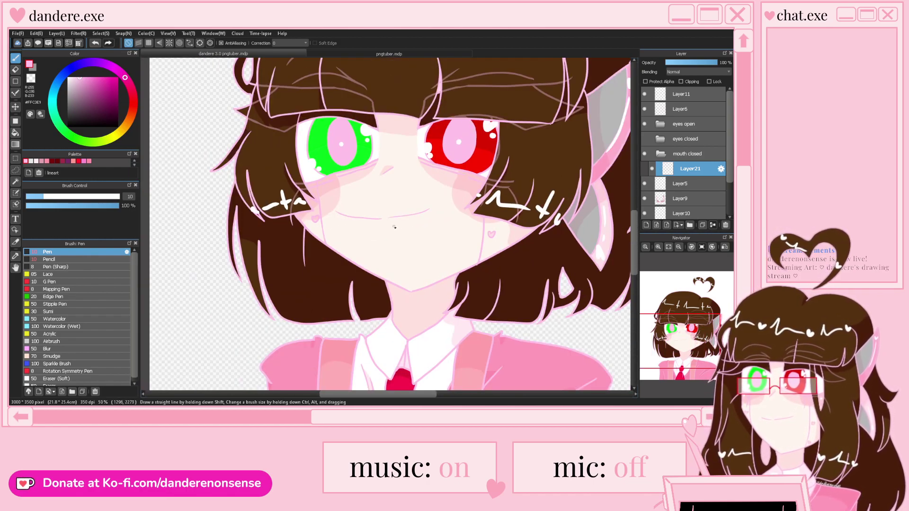
key("ctrl+z")
scroll(378, 216, "up", 2)
left_click_drag(384, 225, 316, 206)
scroll(379, 225, "down", 2)
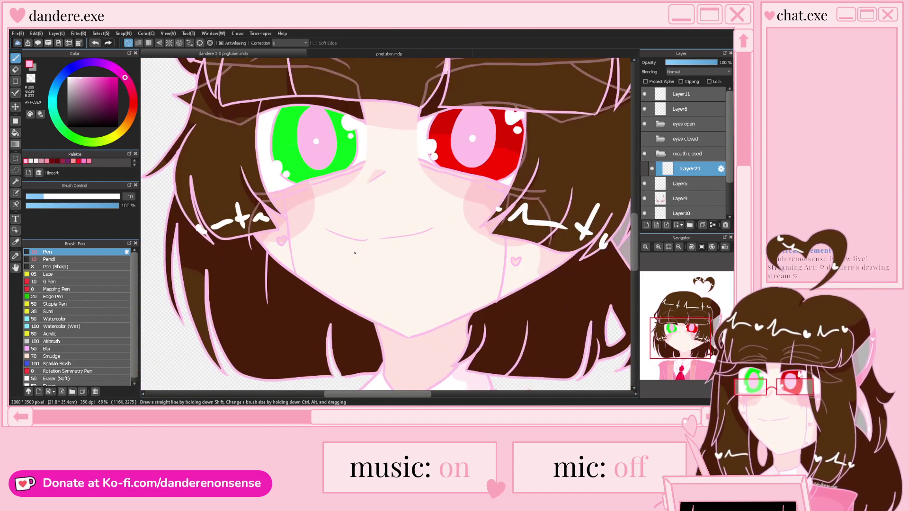
Try an eraser touch-up on the mouth, then undo it along with the green-side mouth line
scroll(380, 225, "up", 4)
key("e")
scroll(382, 253, "down", 4)
key("ctrl+z")
key("ctrl+z")
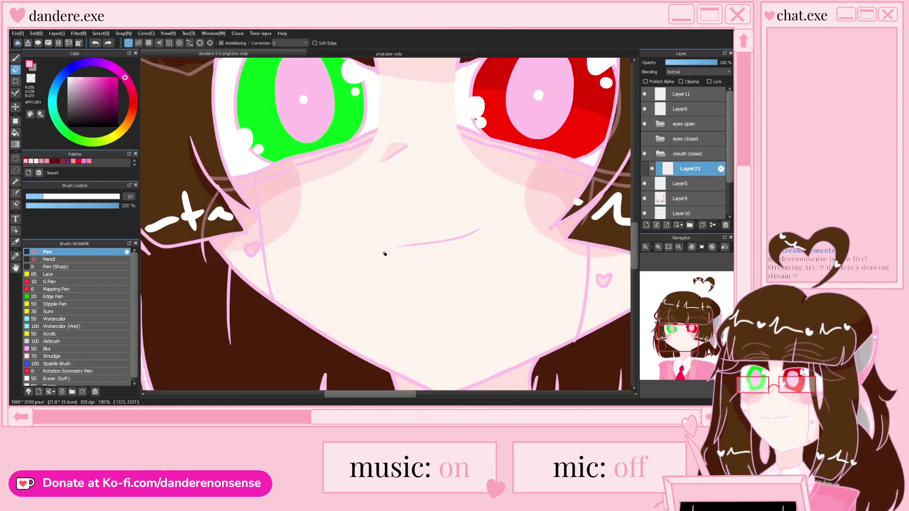
Redraw the red-side half of the closed mouth as a shorter pen line rising gently toward the cheek
scroll(384, 253, "up", 1)
key("p")
left_click_drag(408, 243, 495, 230)
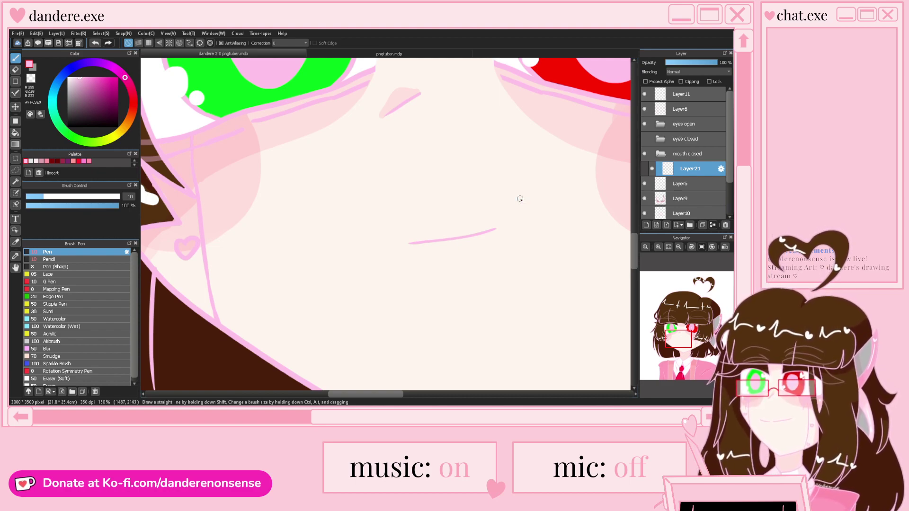
Duplicate the mouth line layer, flip the copy and place it as the green-side half with a small gap between the halves
key("ctrl+j")
key("ctrl+t")
left_click(488, 379)
left_click_drag(415, 220, 350, 215)
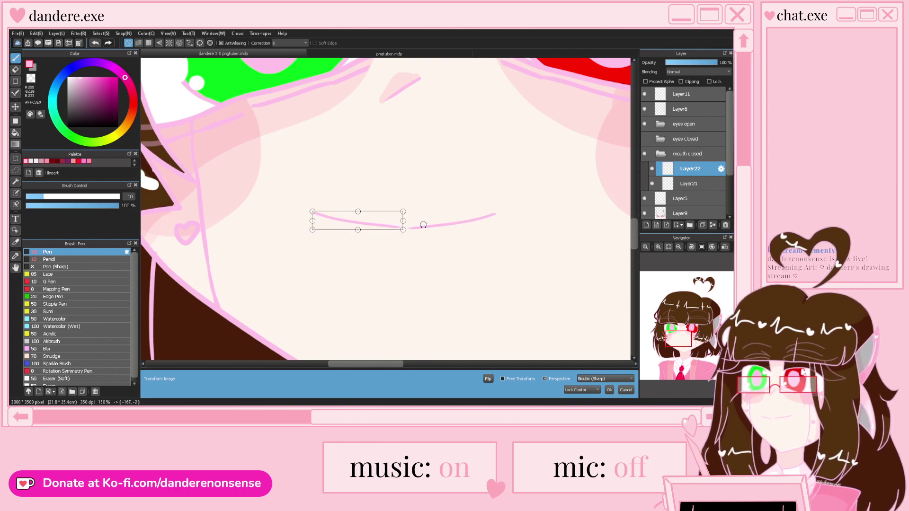
scroll(423, 225, "up", 3)
left_click_drag(295, 228, 295, 228)
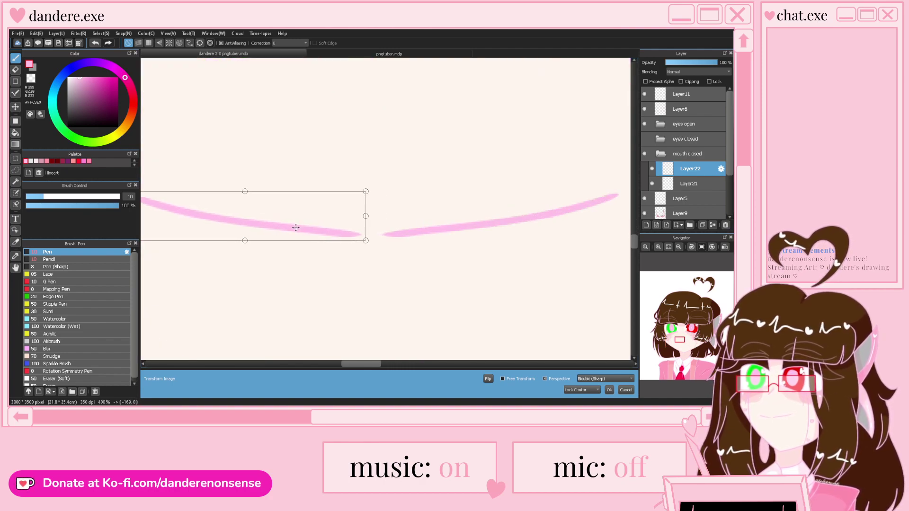
scroll(417, 212, "down", 9)
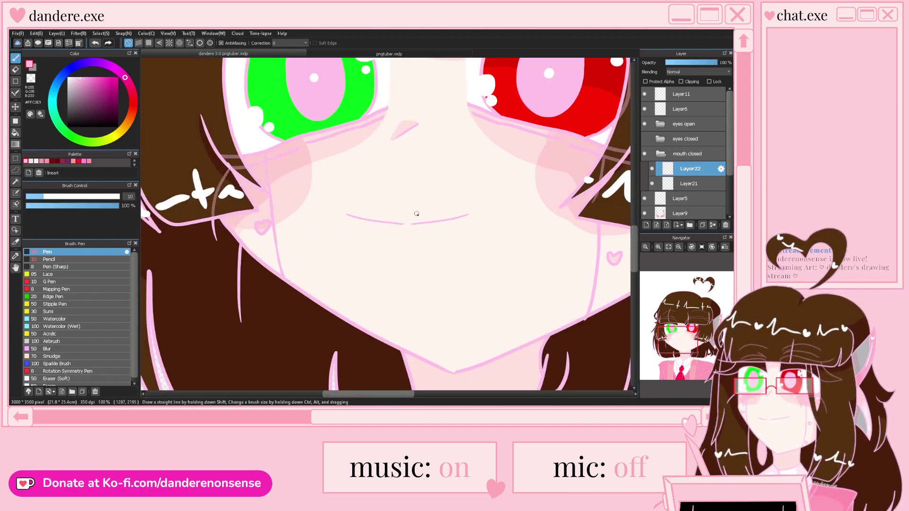
scroll(419, 217, "up", 4)
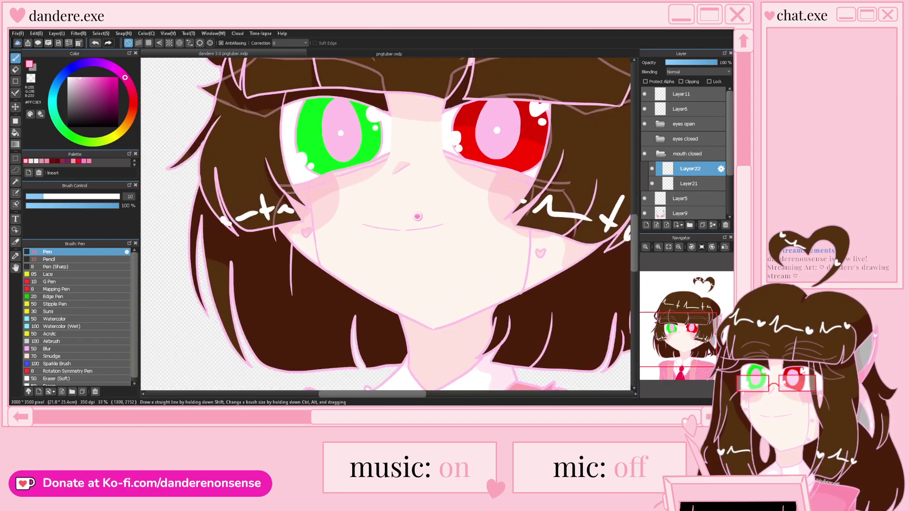
Merge the two mouth line layers and move the whole mouth slightly down and toward the red-eye side
left_click(712, 225)
key("ctrl+t")
scroll(415, 236, "up", 1)
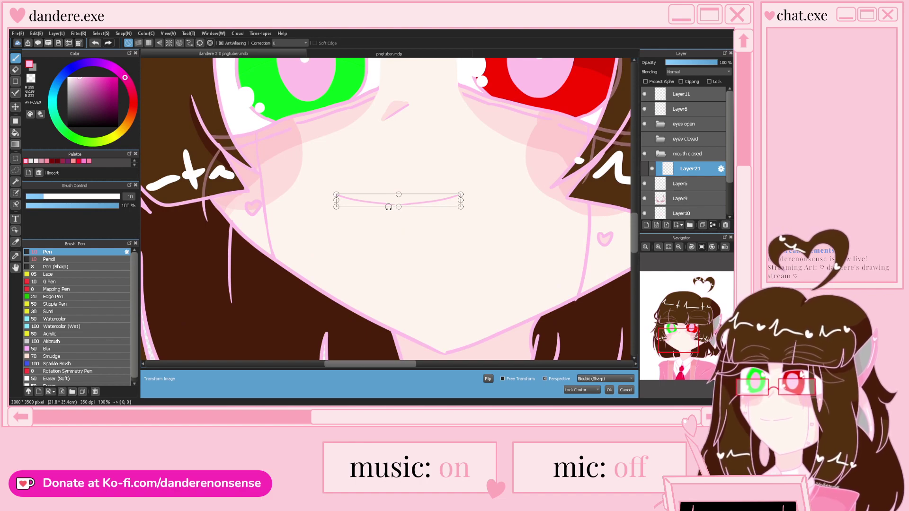
left_click(609, 390)
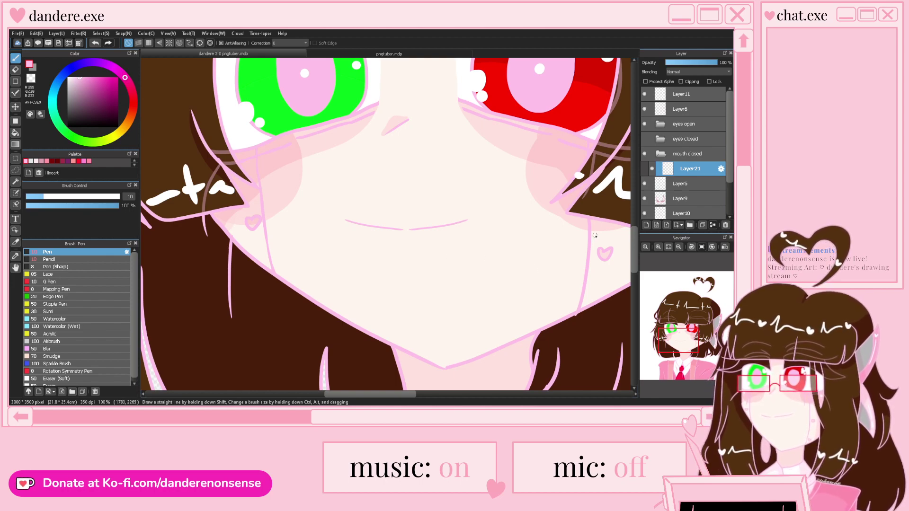
Place a small pink beauty mark dot on the chin, below the green-side end of the mouth
scroll(404, 296, "up", 1)
scroll(322, 245, "up", 1)
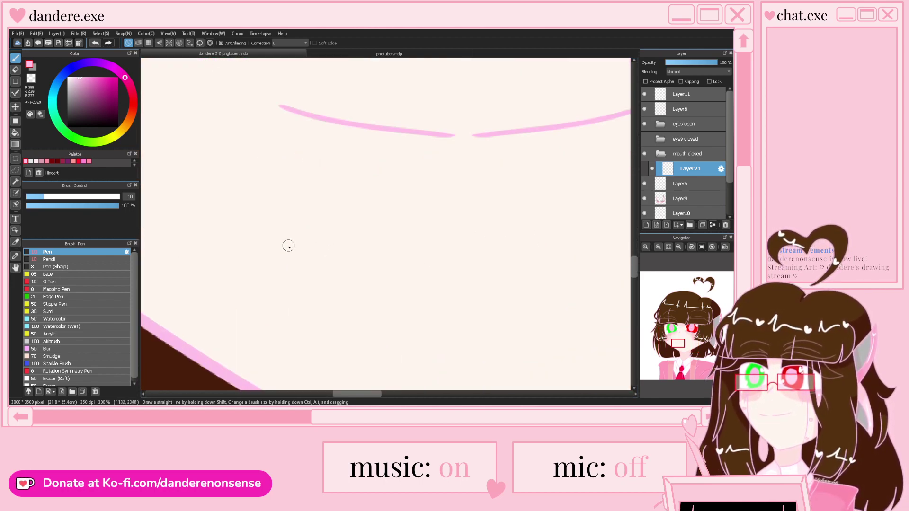
scroll(282, 249, "down", 2)
scroll(380, 219, "up", 1)
left_click(320, 231)
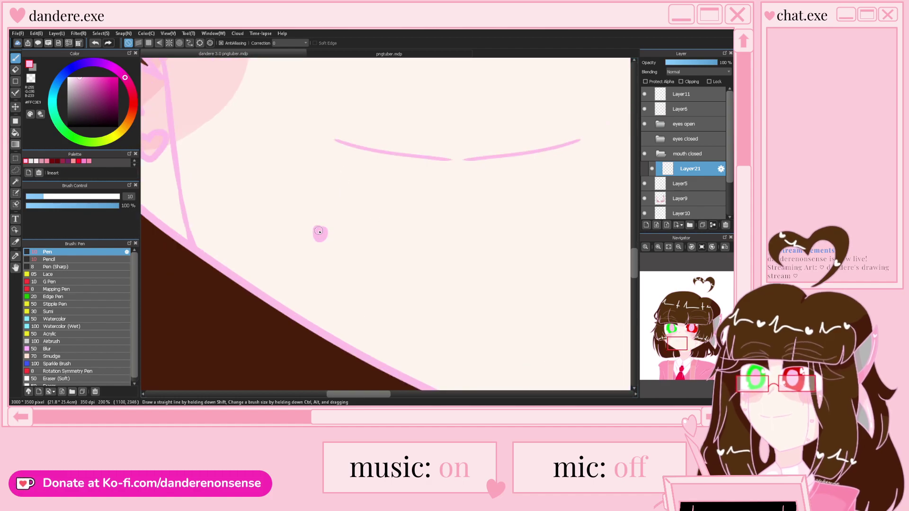
scroll(327, 230, "down", 2)
scroll(325, 231, "up", 5)
key("ctrl+z")
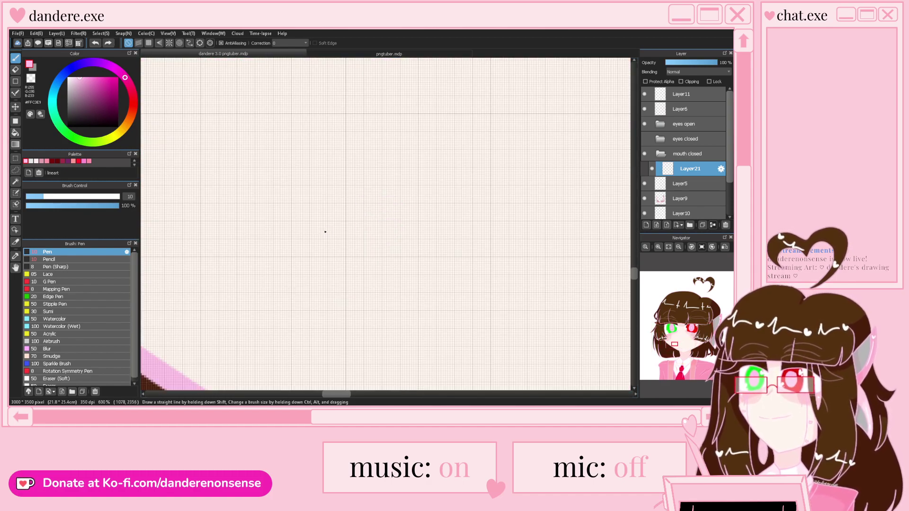
left_click(373, 213)
scroll(373, 213, "down", 4)
scroll(341, 226, "up", 2)
key("ctrl+z")
scroll(86, 225, "up", 10)
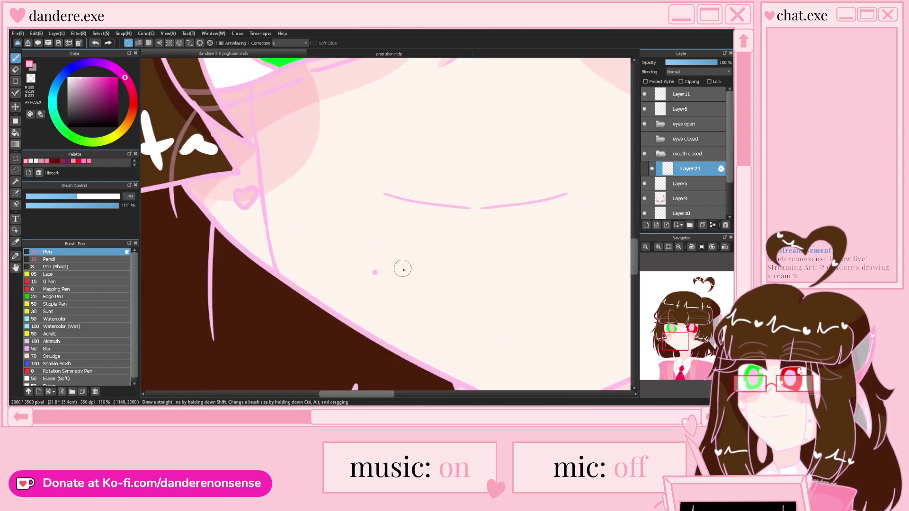
scroll(379, 265, "down", 4)
scroll(374, 260, "up", 2)
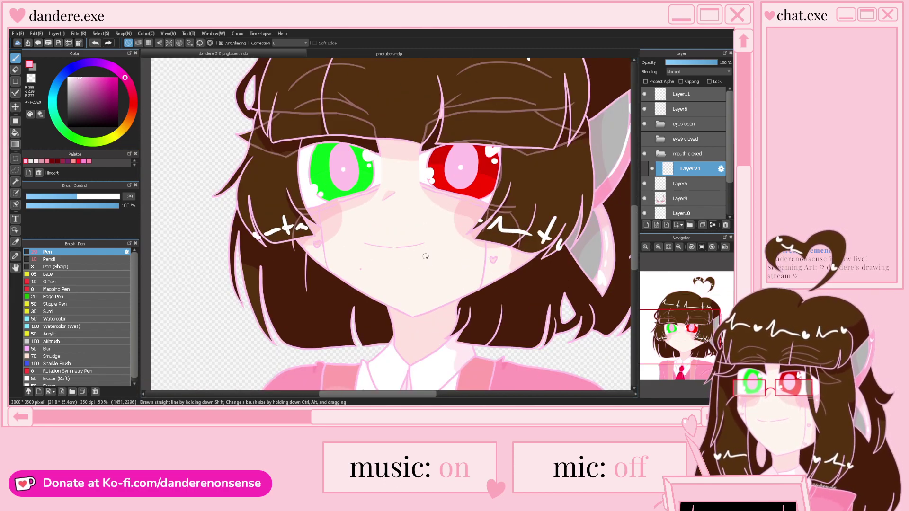
Duplicate the mouth closed folder, name the copy mouth open and expand it, and hide mouth closed
left_click(679, 153)
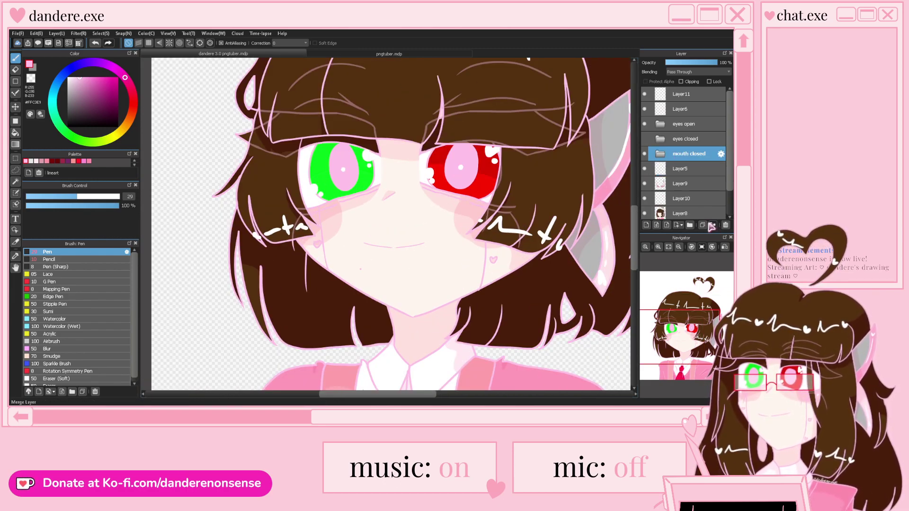
left_click(702, 225)
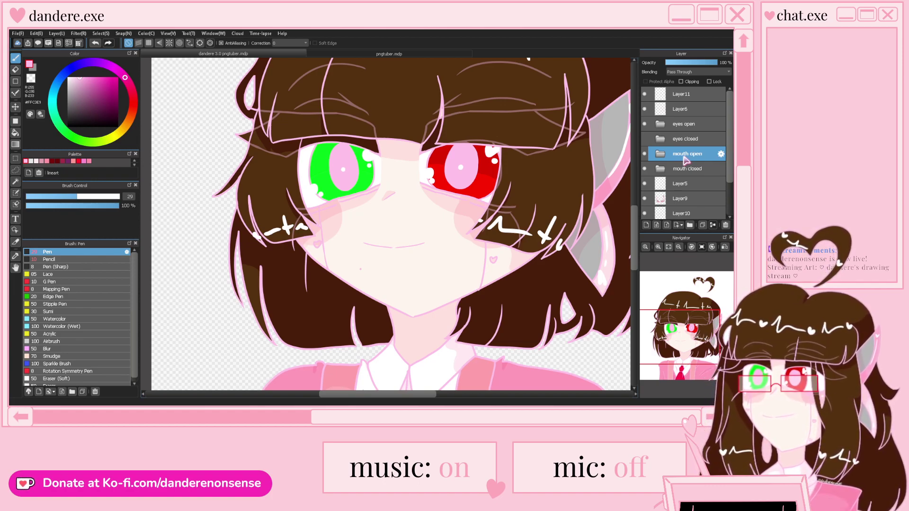
left_click(660, 154)
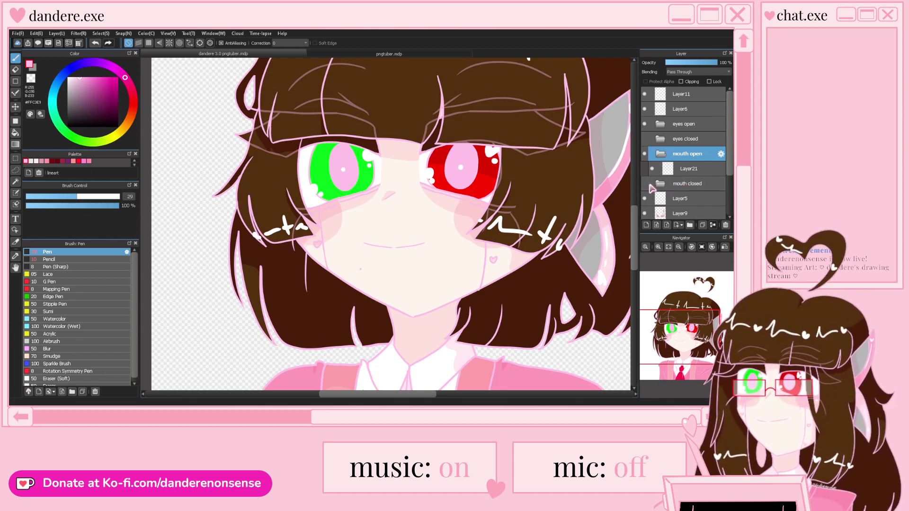
Select the mouth line layer inside the mouth open folder and set the Pen size to 10
left_click(688, 168)
scroll(374, 203, "up", 4)
left_click(49, 196)
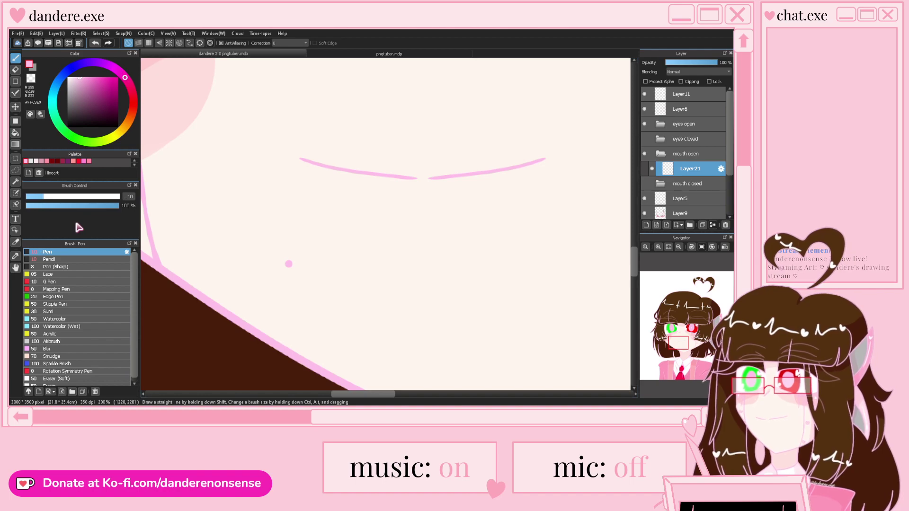
Try drawing the green-side half of the open mouth's lower curve, starting from the corner of the mouth line
left_click_drag(301, 161, 402, 257)
mouse_move(544, 160)
left_mouse_down()
mouse_move(535, 187)
mouse_move(426, 252)
left_mouse_up()
scroll(396, 227, "down", 1)
key("ctrl+z")
scroll(436, 206, "up", 1)
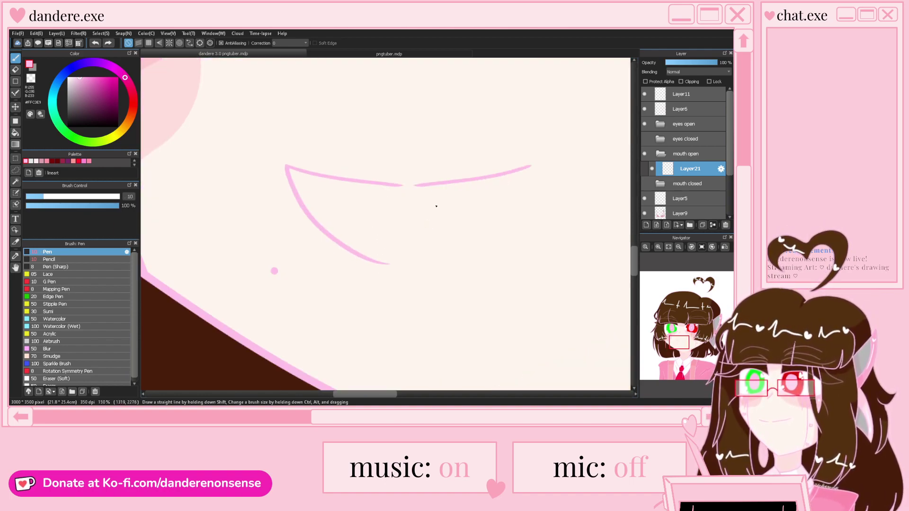
Try drawing the red-side half of the open mouth's lower curve from its corner to meet the other half
scroll(435, 206, "up", 1)
mouse_move(575, 148)
left_mouse_down()
mouse_move(521, 229)
mouse_move(404, 285)
mouse_move(417, 285)
mouse_move(362, 288)
mouse_move(485, 235)
mouse_move(468, 252)
mouse_move(319, 273)
mouse_move(294, 270)
left_mouse_up()
scroll(393, 281, "down", 2)
key("ctrl+z")
scroll(392, 292, "up", 3)
key("ctrl+z")
scroll(424, 271, "up", 2)
scroll(450, 241, "down", 2)
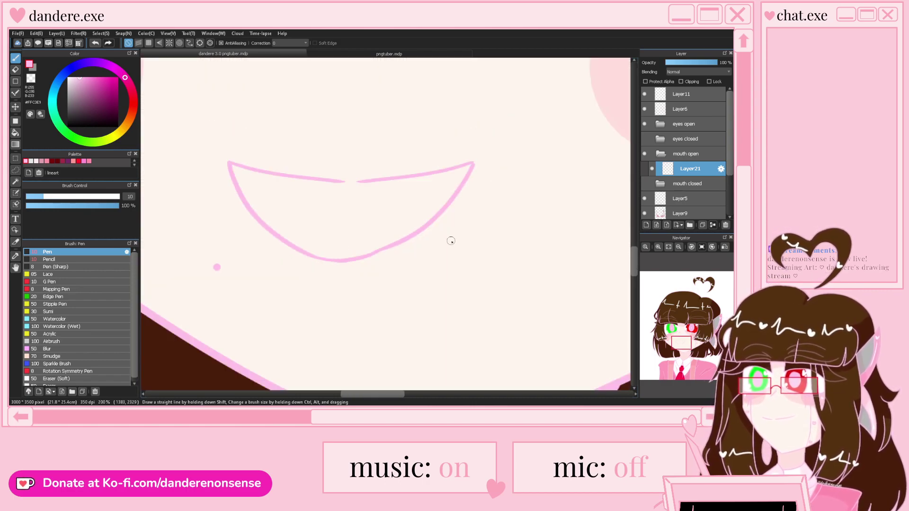
scroll(450, 241, "down", 2)
scroll(413, 244, "up", 2)
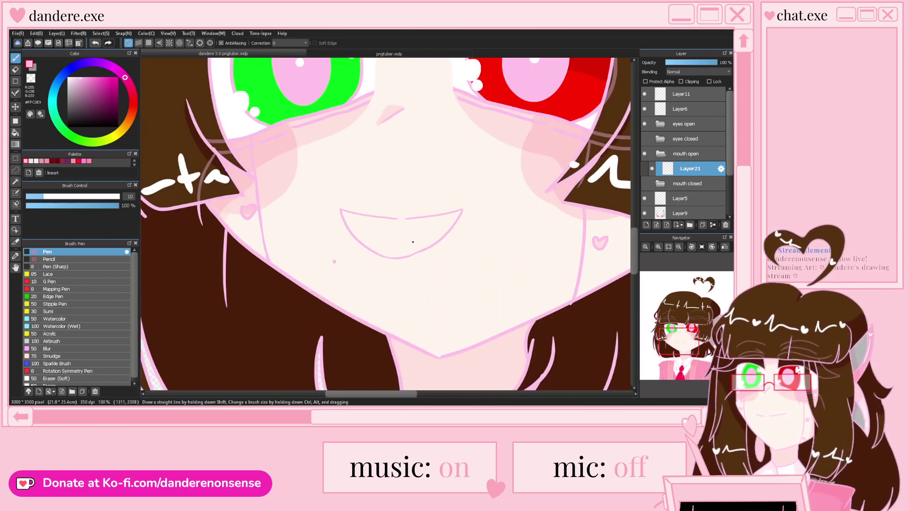
Undo both halves of the open mouth's lower curve
key("ctrl+z")
key("ctrl+z")
scroll(414, 243, "up", 1)
scroll(413, 243, "up", 2)
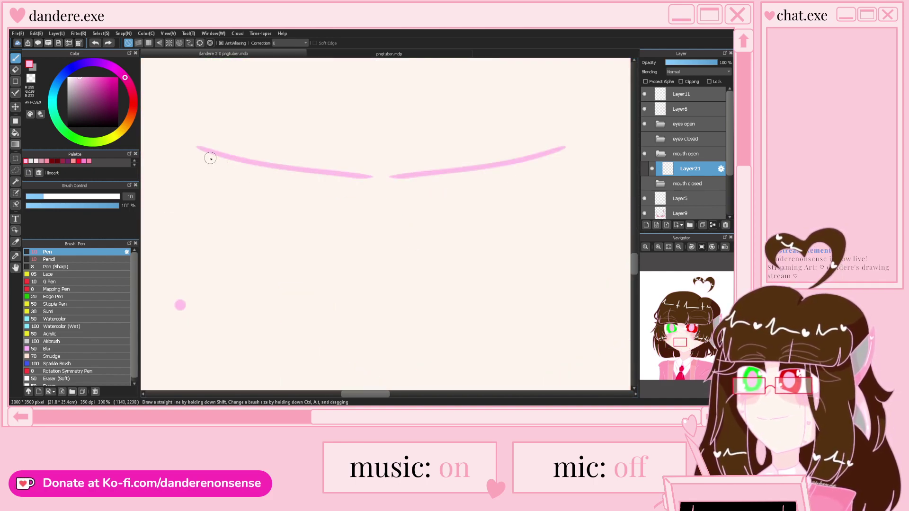
Draw both halves of the open mouth's lower curve from its corners, meeting in a point below the middle of the upper line
left_click_drag(198, 148, 324, 283)
left_click_drag(282, 242, 369, 302)
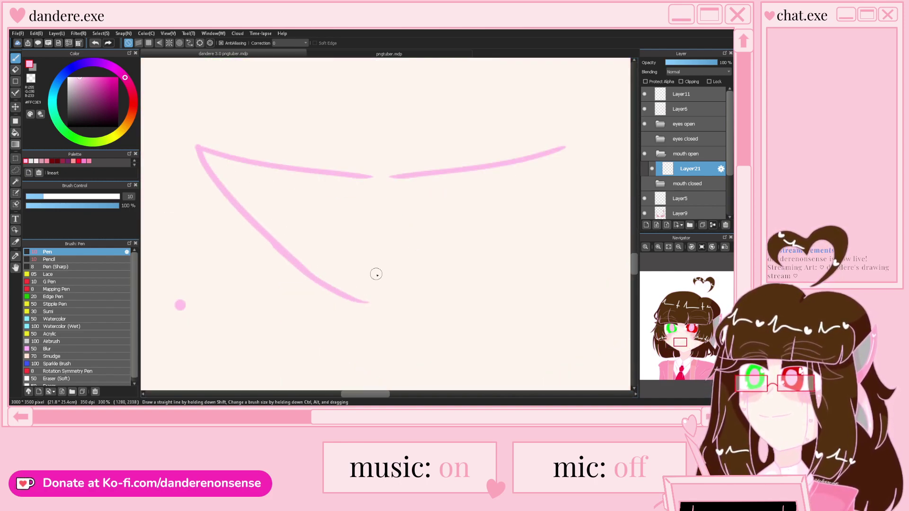
mouse_move(561, 149)
left_mouse_down()
mouse_move(463, 260)
mouse_move(365, 300)
left_mouse_up()
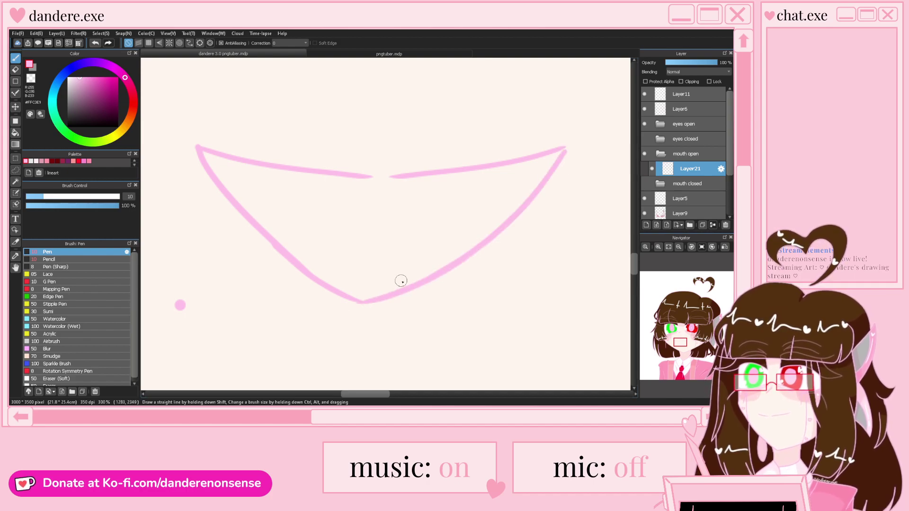
scroll(554, 159, "up", 1)
scroll(554, 160, "up", 1)
left_click(576, 135)
scroll(552, 174, "down", 3)
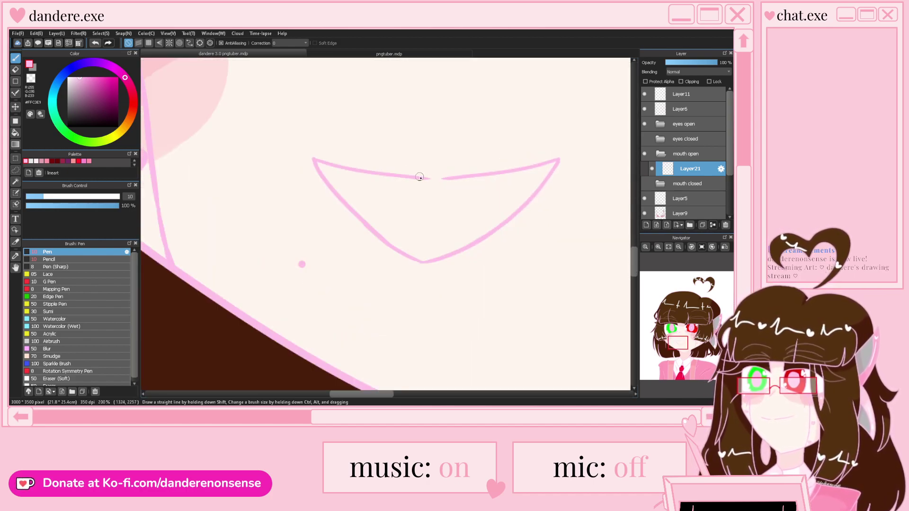
Erase the overshooting line ends at the open mouth's green-side corner
scroll(372, 166, "up", 2)
key("e")
scroll(274, 140, "up", 1)
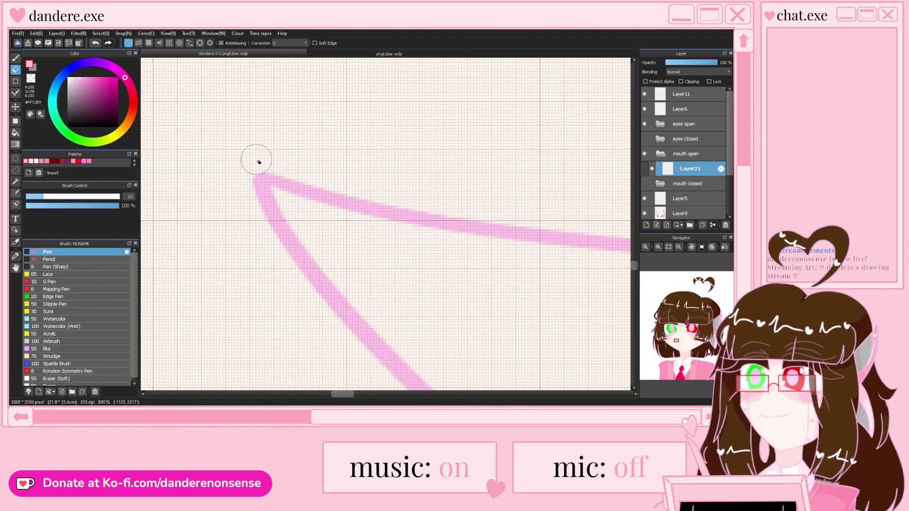
scroll(284, 199, "down", 5)
key("b")
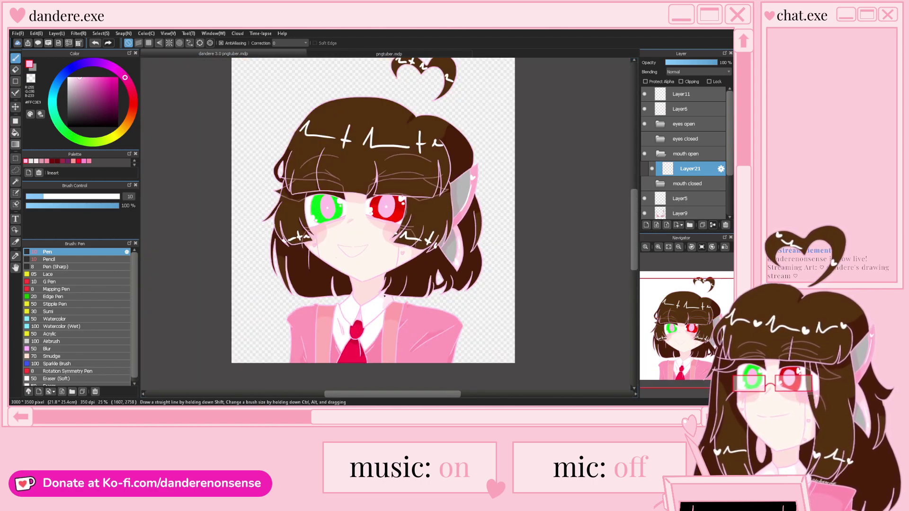
Add a new layer beneath the mouth line layer inside the mouth open folder
scroll(337, 244, "up", 1)
scroll(363, 264, "up", 1)
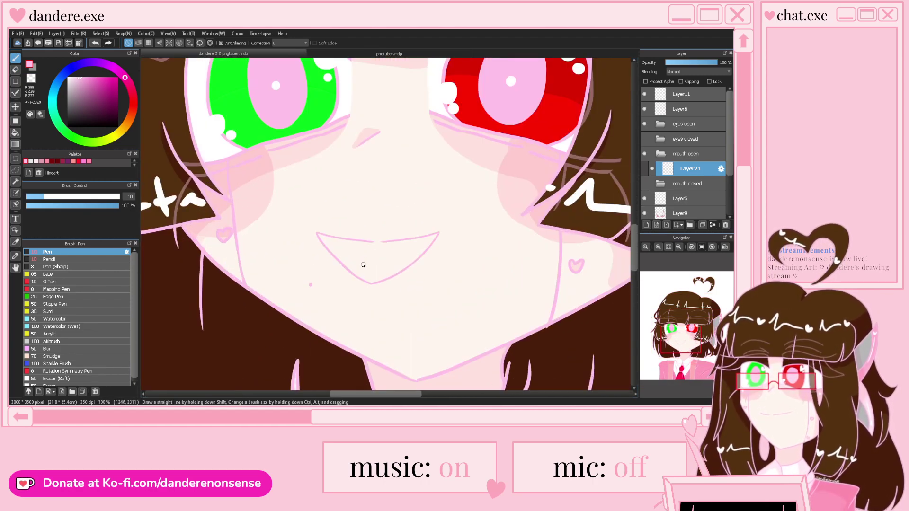
left_click(646, 225)
left_click_drag(697, 183, 691, 170)
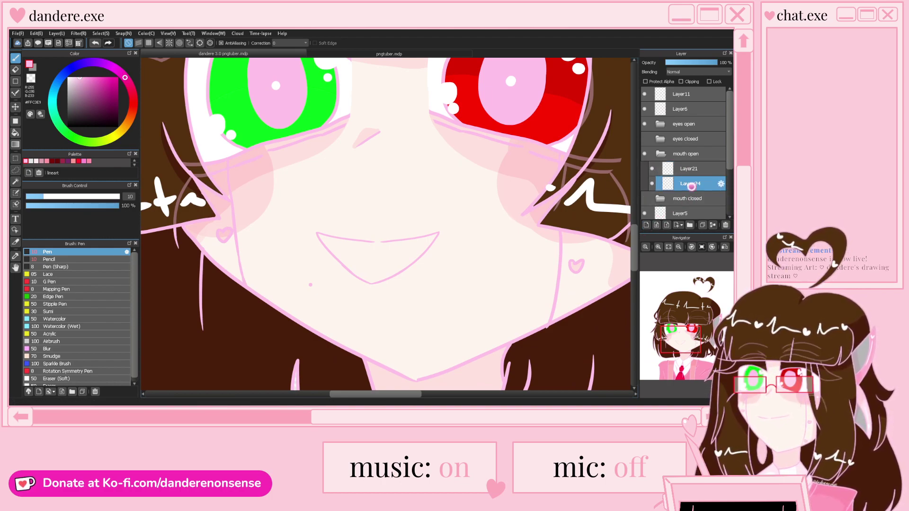
Switch to pngtuber.mdp and toggle its layer folders to look for the old avatar's open mouth
left_click(443, 54)
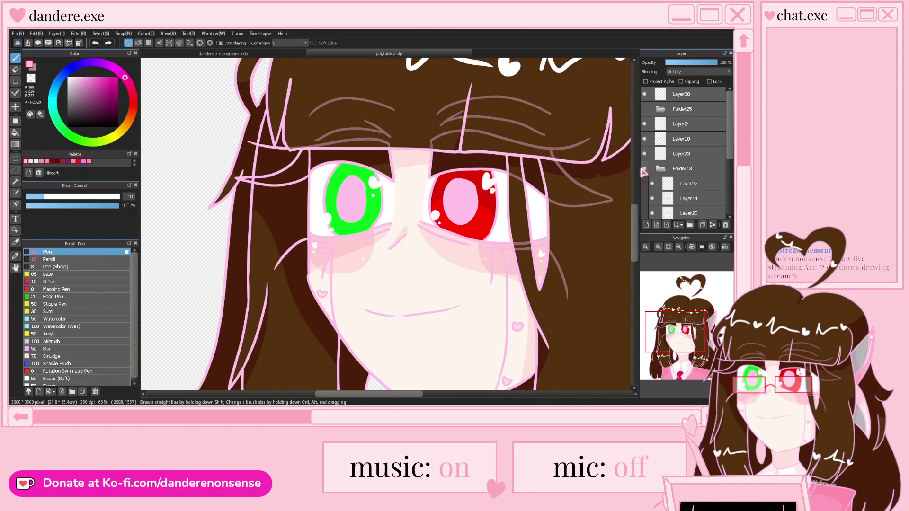
left_click(662, 170)
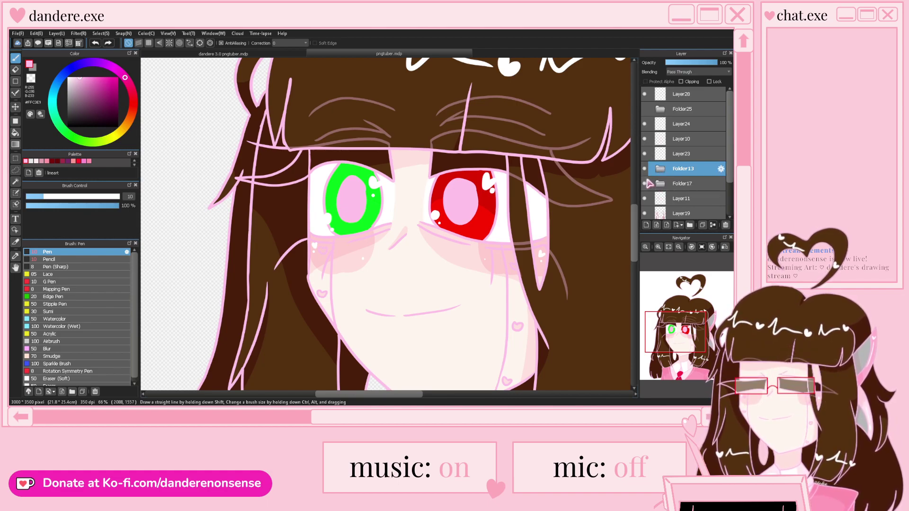
scroll(648, 114, "down", 3)
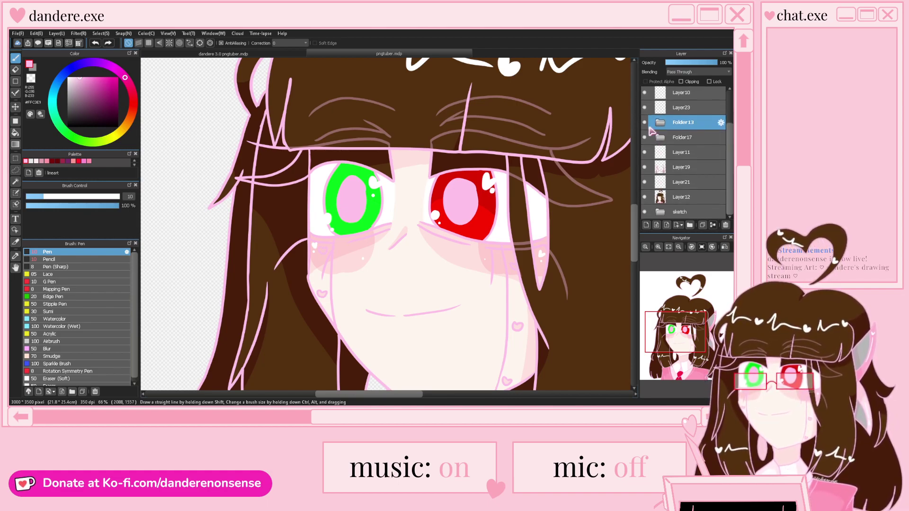
left_click(658, 123)
left_click(659, 123)
left_click(646, 124)
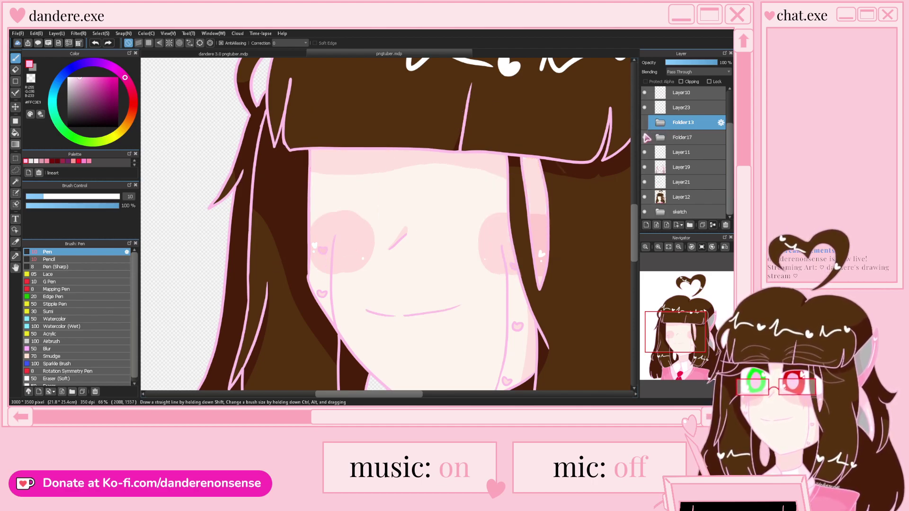
left_click(659, 138)
left_click(661, 141)
left_click(645, 123)
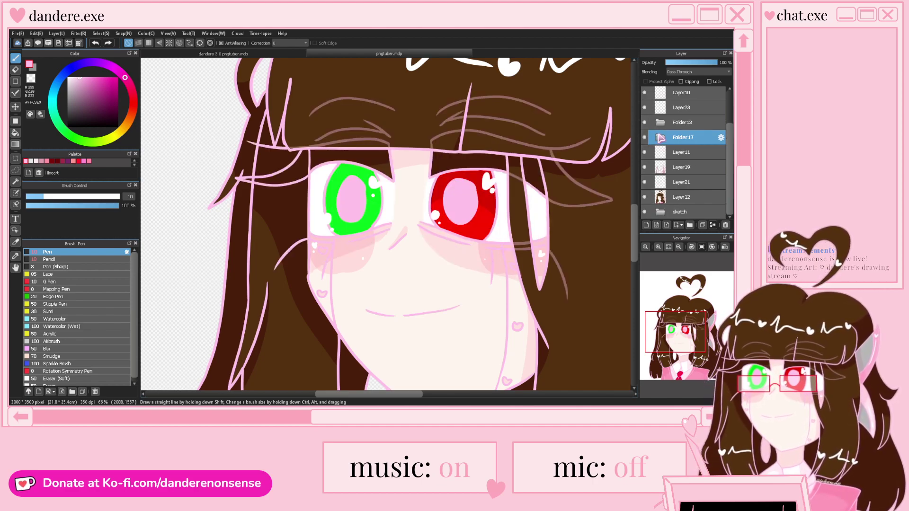
scroll(648, 123, "up", 1)
left_click(644, 109)
left_click(644, 108)
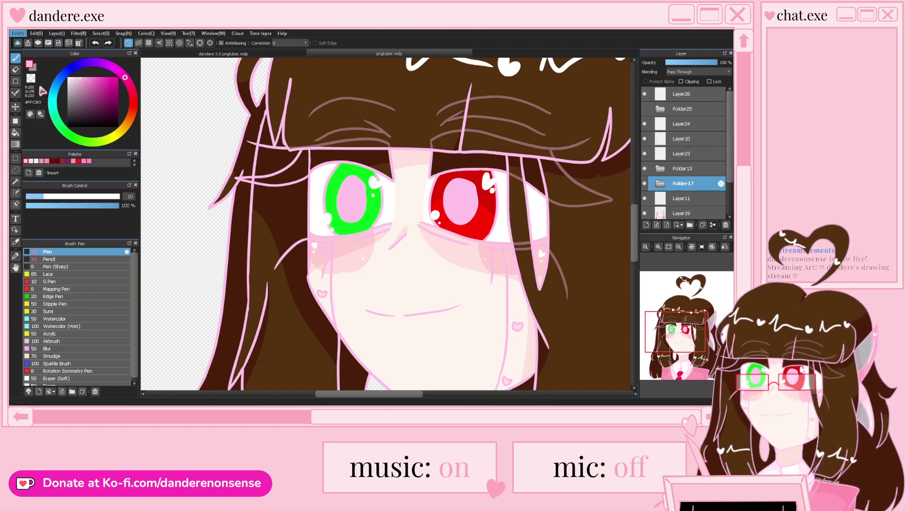
Open the image eyes open mouth open.png and pick the fill color from inside its mouth
double_click(218, 105)
scroll(353, 278, "up", 5)
left_click(352, 222, "alt")
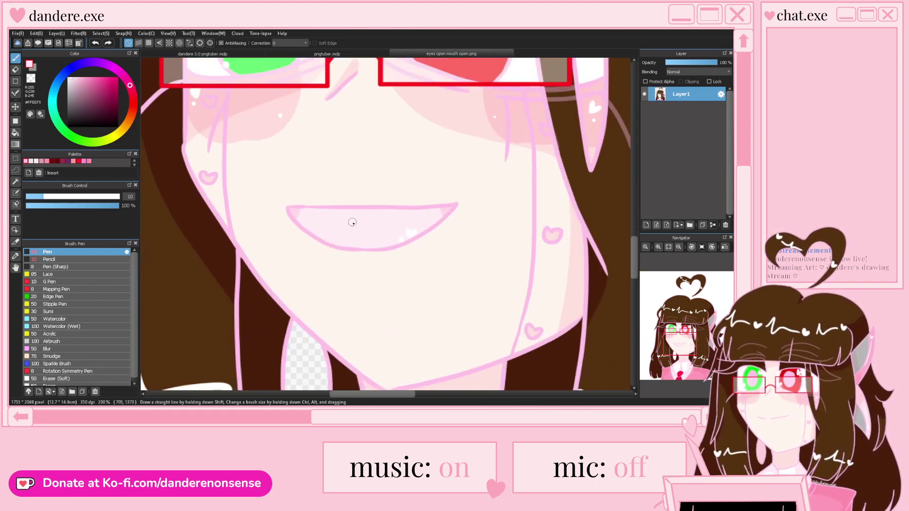
Return to the new avatar's document and fill the inside of the open mouth with the picked light pink
left_click(279, 55)
left_click(247, 55)
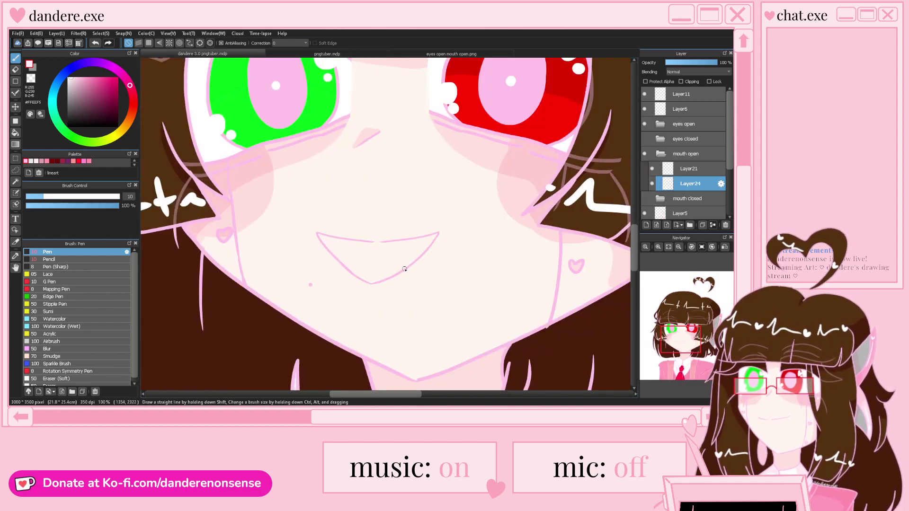
scroll(403, 269, "up", 5)
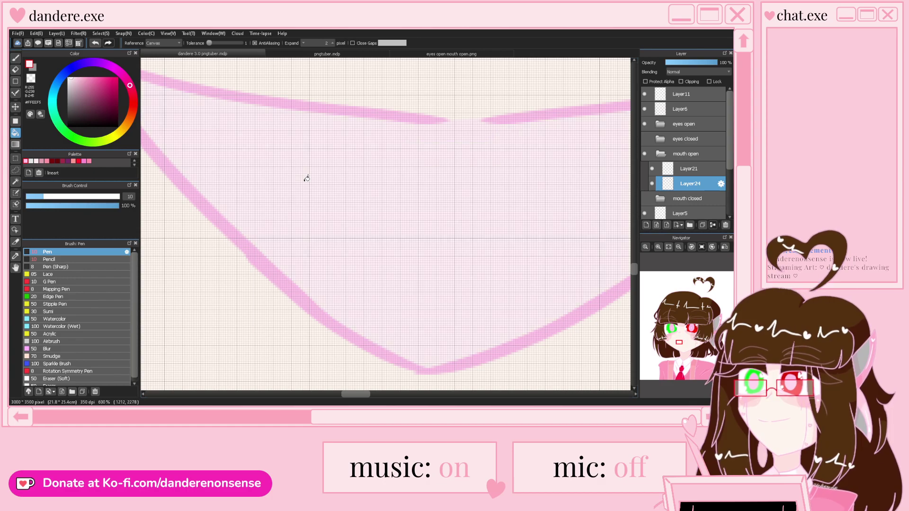
scroll(304, 178, "down", 6)
scroll(355, 251, "up", 2)
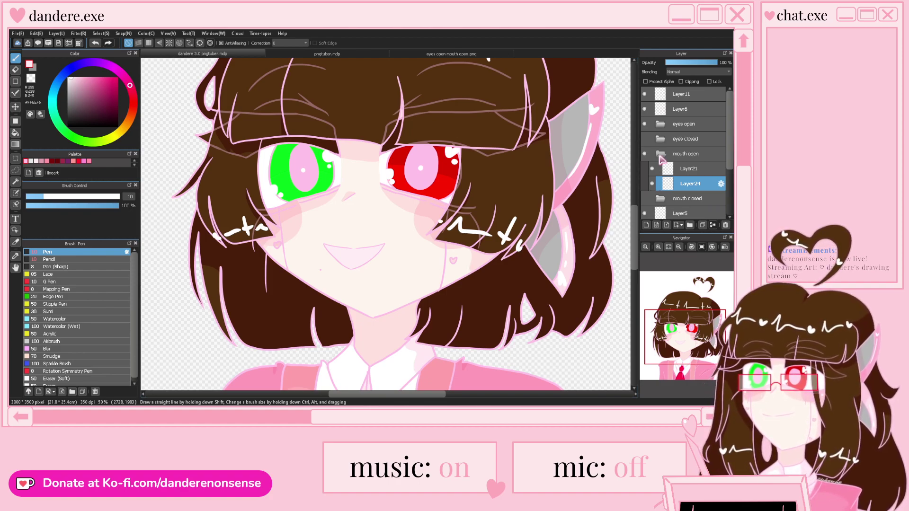
Add a new layer above the mouth fill and set its blending mode to Multiply
left_click(646, 225)
left_click(682, 70)
left_click(666, 78)
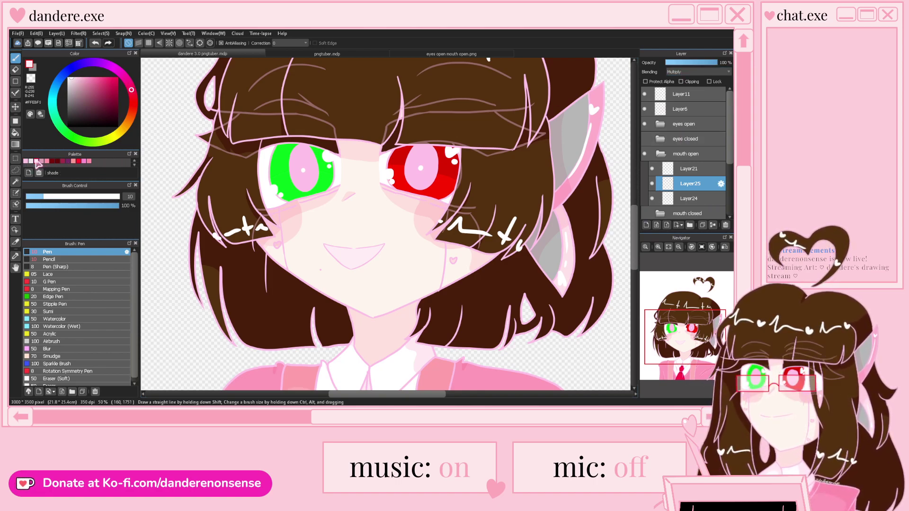
Shade both inner corners of the open mouth with the palette's shade color and erase any excess outside the outline
scroll(364, 248, "up", 6)
left_click_drag(479, 236, 484, 242)
scroll(490, 241, "down", 4)
scroll(344, 247, "up", 3)
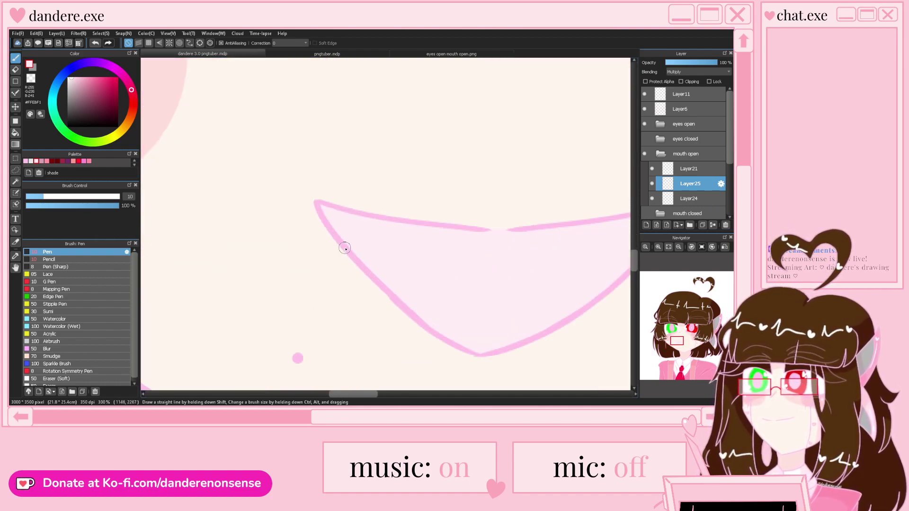
scroll(345, 248, "up", 1)
mouse_move(345, 205)
left_mouse_down()
mouse_move(335, 229)
mouse_move(320, 200)
left_mouse_up()
key("e")
scroll(319, 224, "down", 2)
scroll(554, 197, "up", 3)
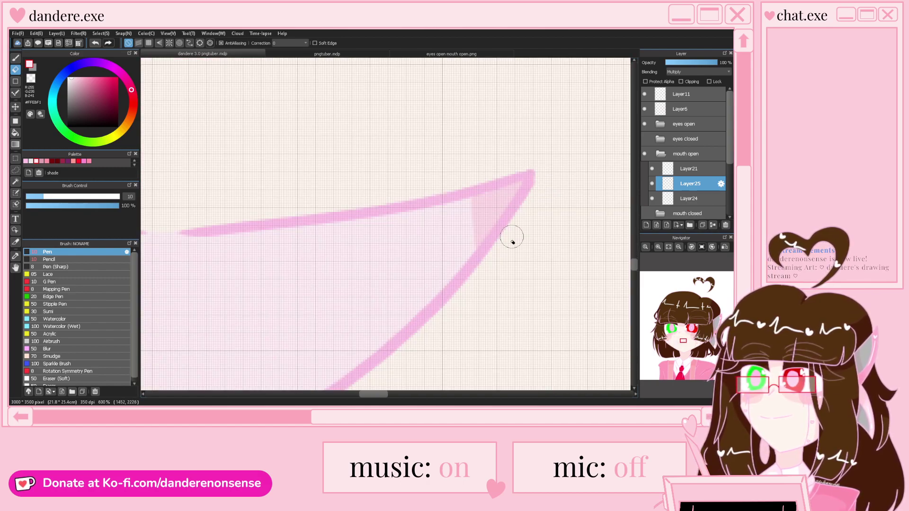
scroll(524, 234, "down", 4)
scroll(425, 256, "up", 2)
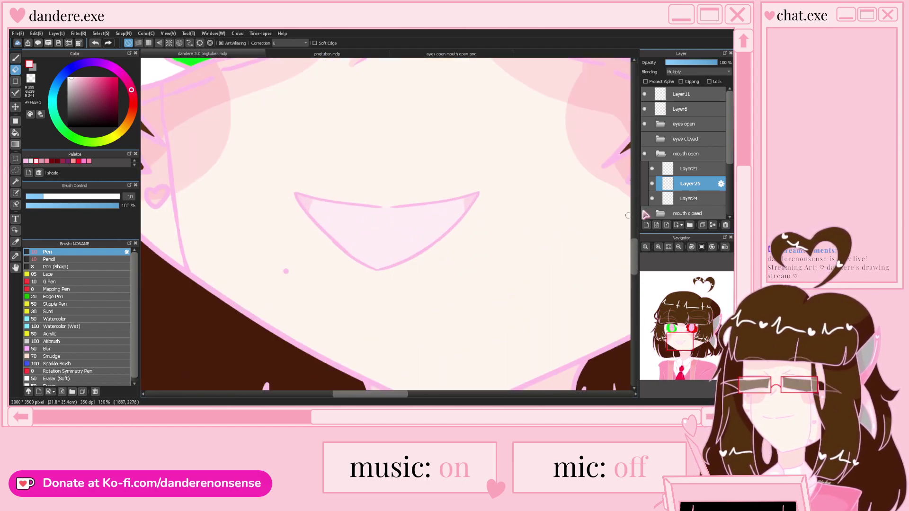
Paint two small white highlights on the mouth line layer near the lower red-side edge of the open mouth
left_click(681, 169)
left_click_drag(83, 102, 51, 59)
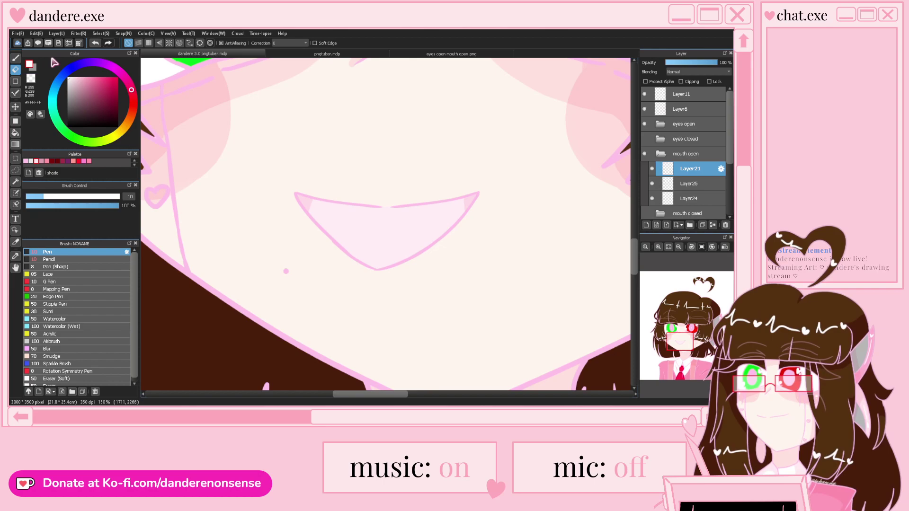
key("b")
scroll(392, 252, "up", 3)
left_click_drag(443, 233, 450, 237)
left_click(428, 251)
scroll(428, 252, "down", 7)
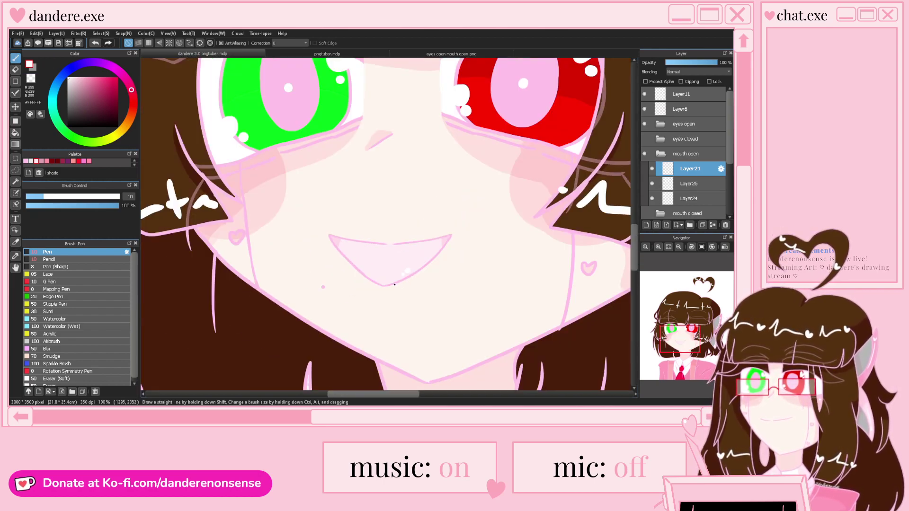
scroll(324, 263, "up", 1)
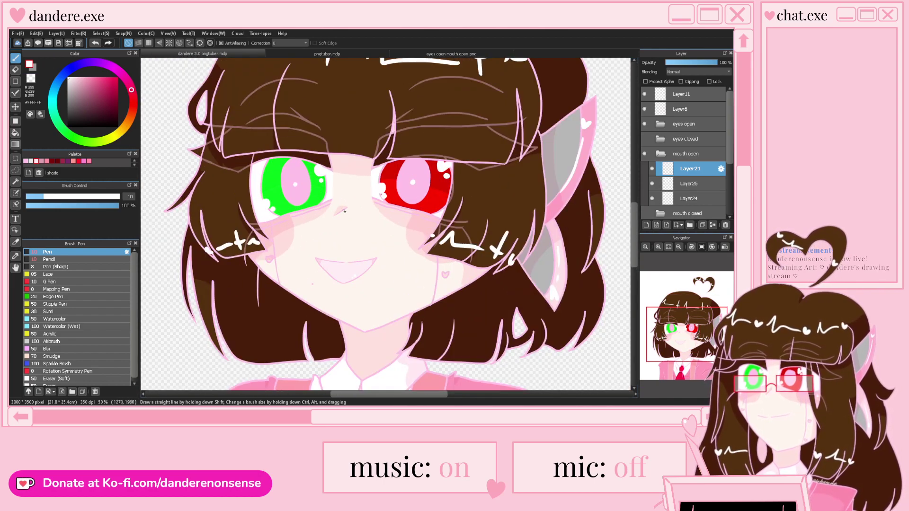
Select Layer11, set the Pen size to 15 and paint small white highlights on both blushed cheeks
left_click(677, 98)
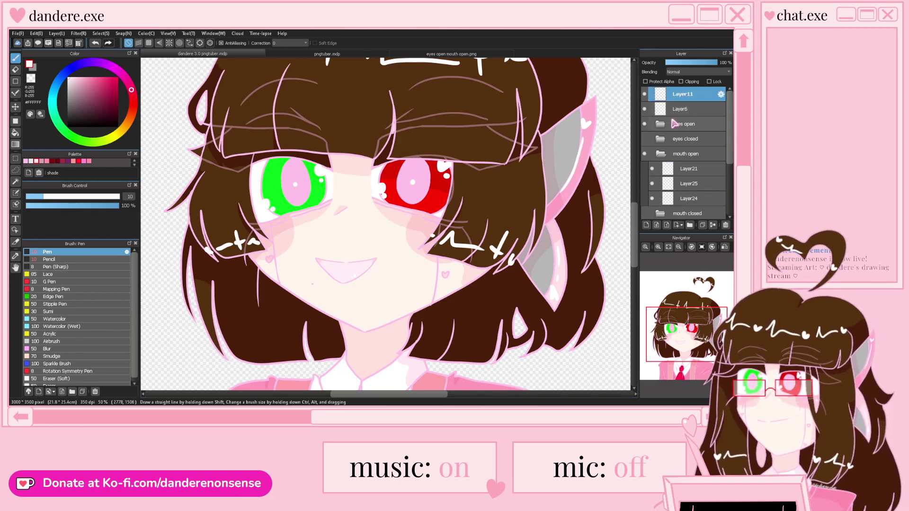
key("bracketright")
key("bracketright")
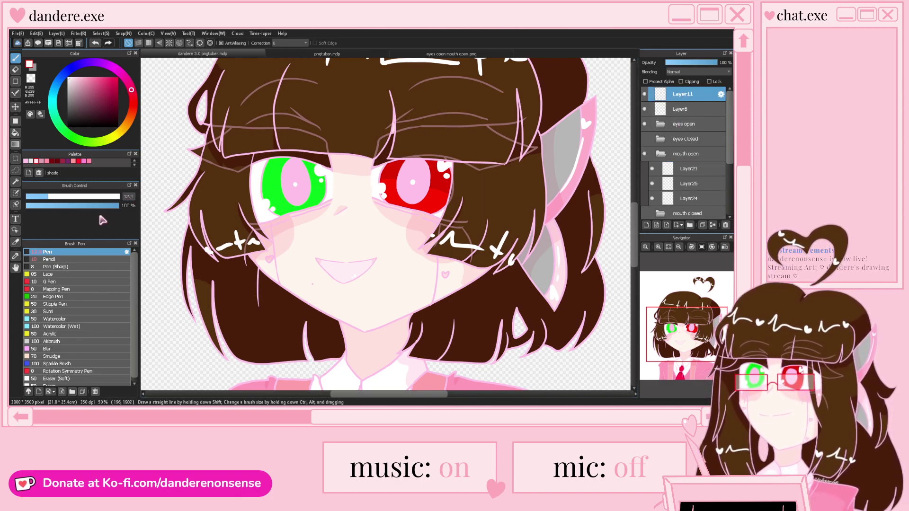
scroll(249, 236, "up", 3)
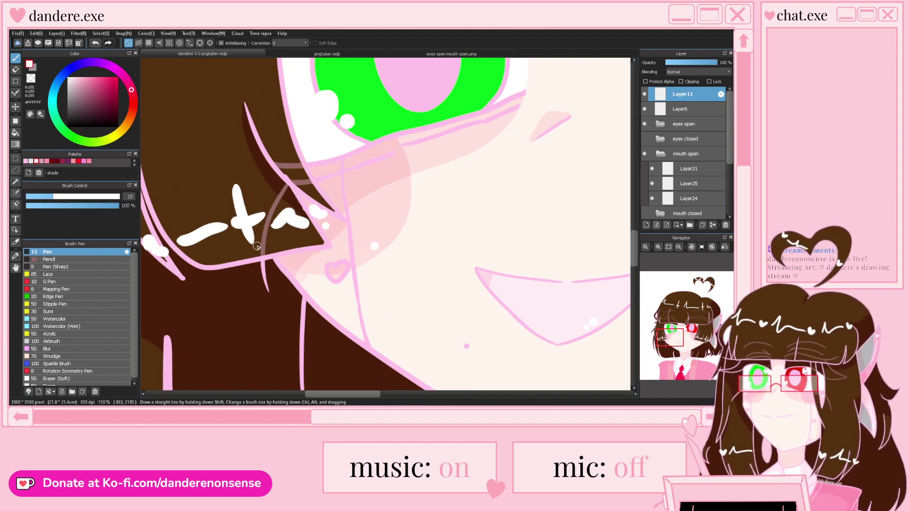
scroll(281, 246, "down", 3)
scroll(426, 222, "up", 3)
left_click_drag(435, 252, 438, 247)
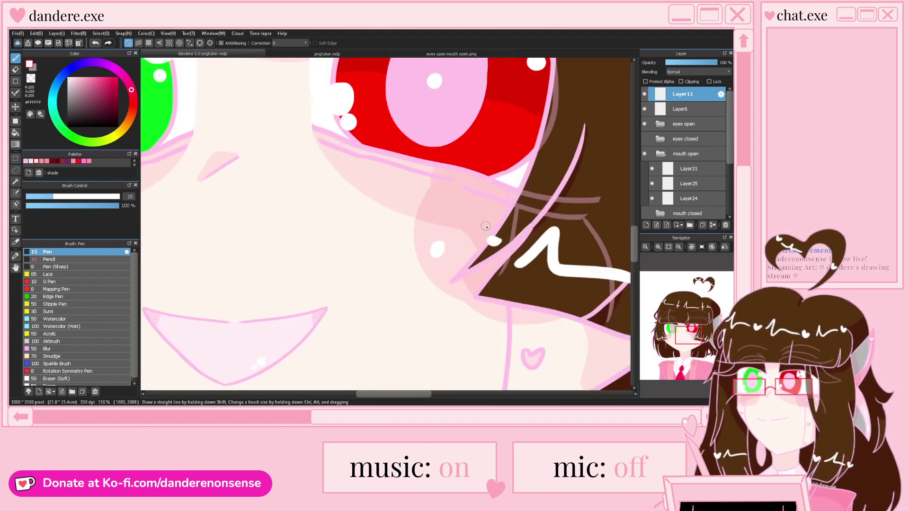
scroll(492, 211, "down", 5)
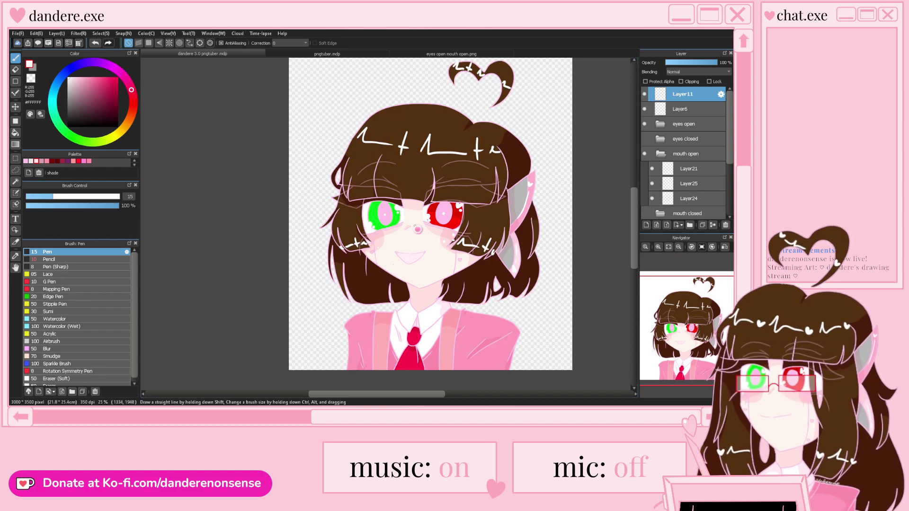
scroll(416, 229, "up", 1)
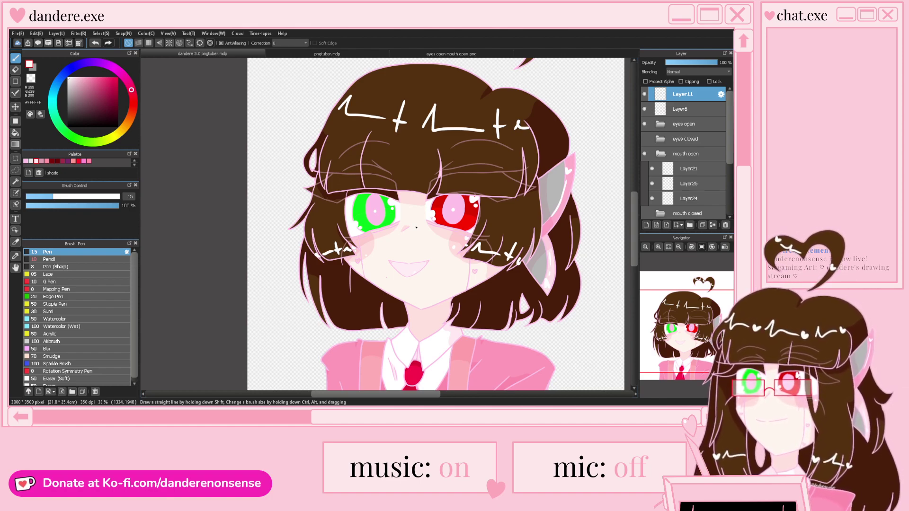
Collapse the mouth open folder and hide it so only the closed mouth shows
scroll(423, 286, "up", 3)
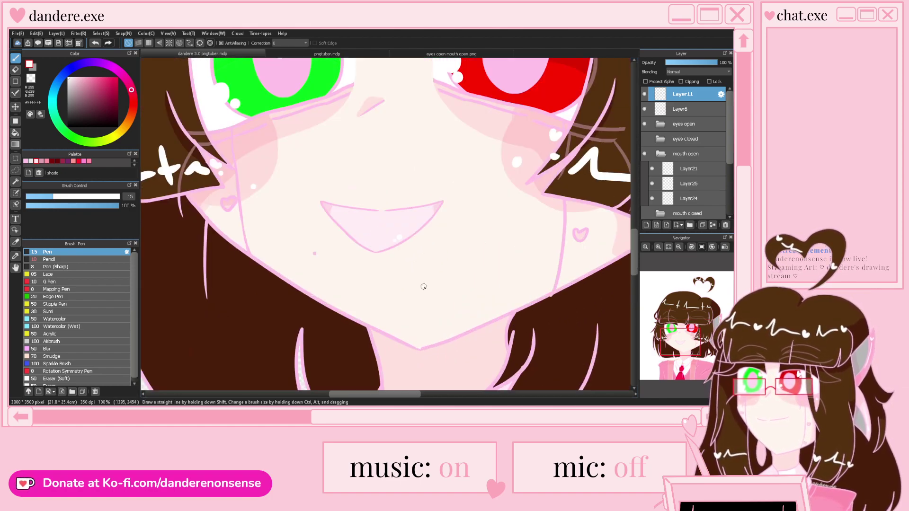
left_click(656, 161)
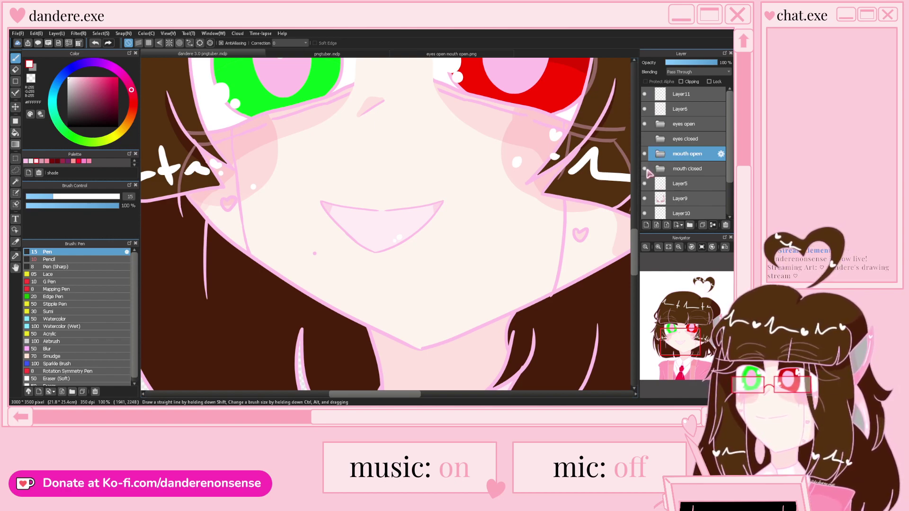
left_click(644, 153)
Transform the mouth closed folder, moving it slightly down toward the red-eye side with a slight counterclockwise tilt, and show the mouth open folder again
left_click(683, 174)
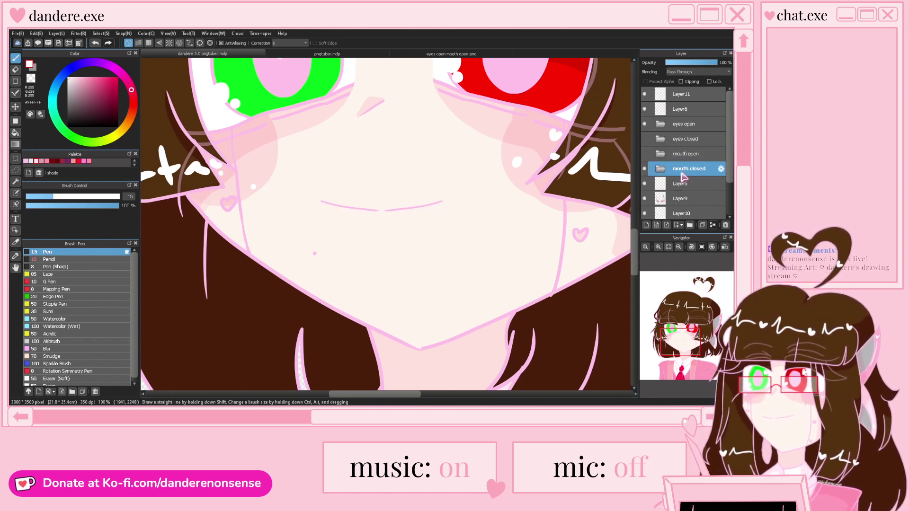
key("ctrl+t")
scroll(526, 211, "up", 1)
left_click_drag(361, 211, 382, 227)
left_click_drag(493, 235, 493, 231)
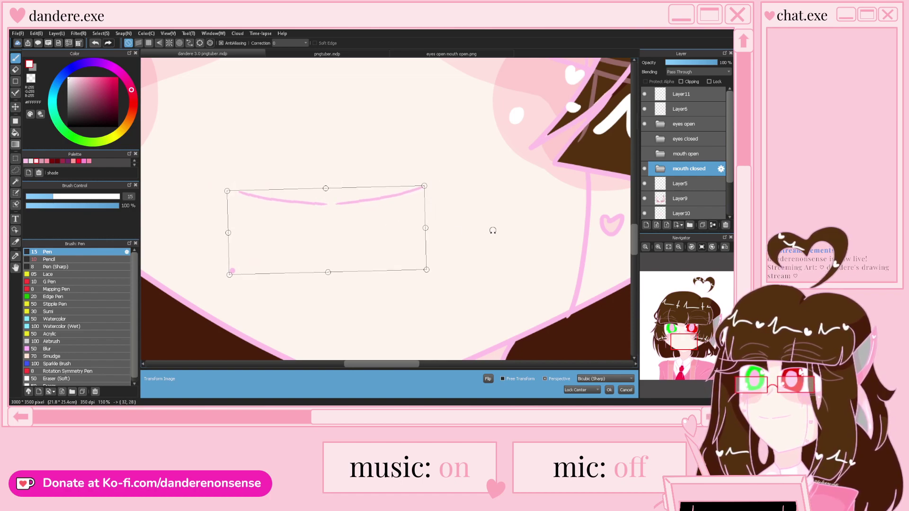
left_click(609, 390)
left_click(644, 153)
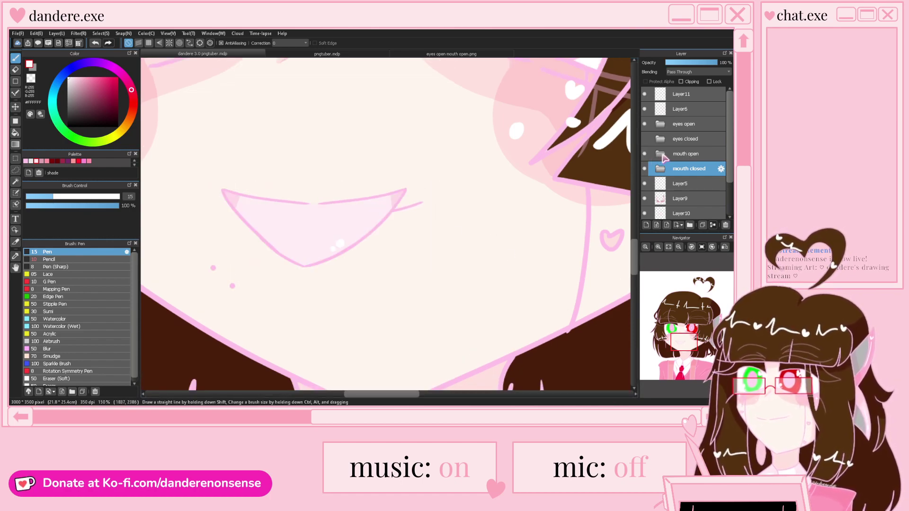
Transform the mouth open folder, tilting it slightly counterclockwise and shifting it toward the red-eye side to align with the closed mouth
left_click(687, 154)
key("ctrl+t")
left_click_drag(433, 250, 442, 247)
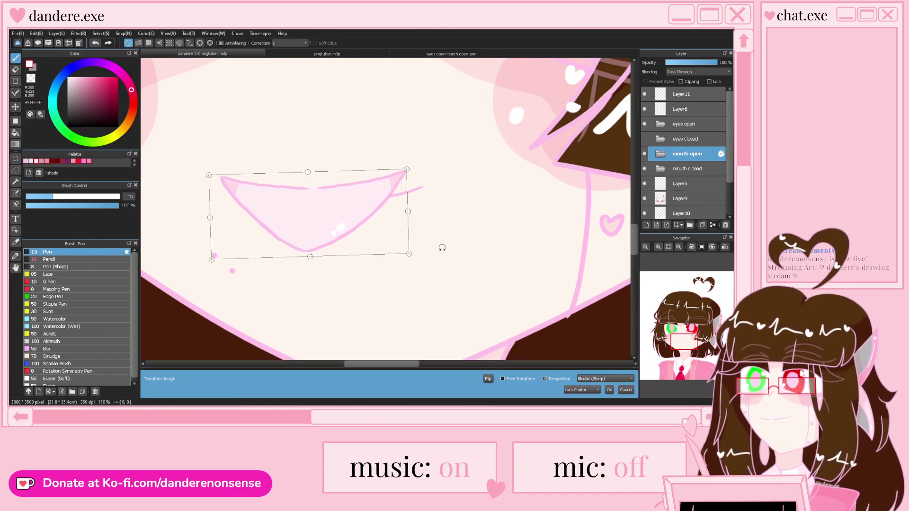
left_click_drag(326, 228, 331, 238)
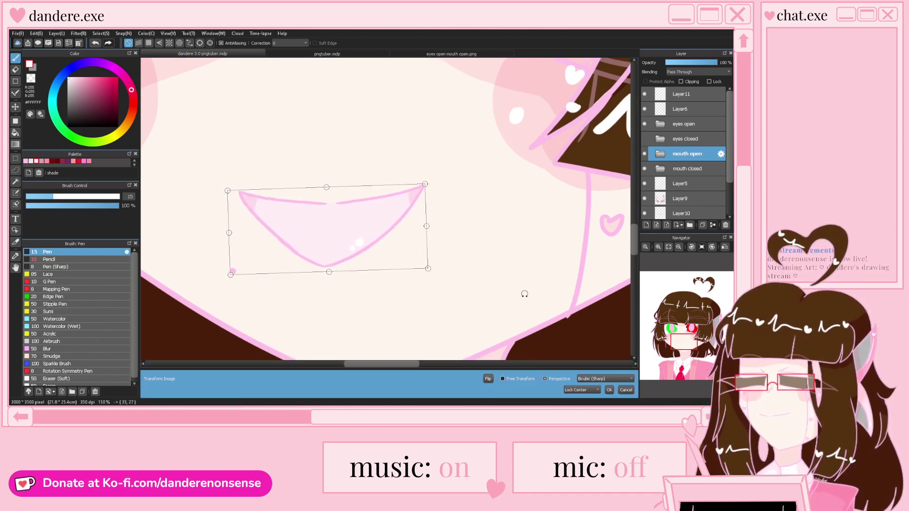
left_click(609, 389)
Toggle the mouth open folder's visibility to compare both mouths on the whole face, leaving only the closed mouth shown
left_click(644, 154)
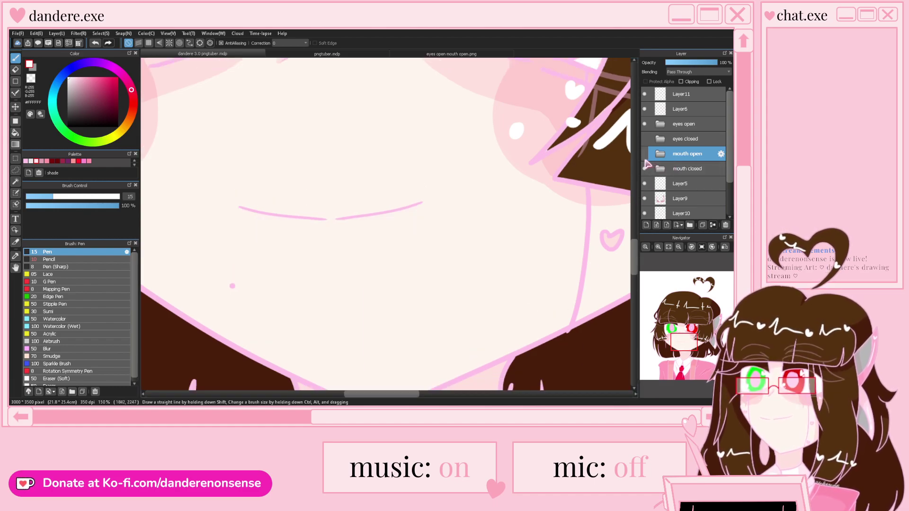
scroll(400, 230, "down", 5)
scroll(396, 217, "up", 2)
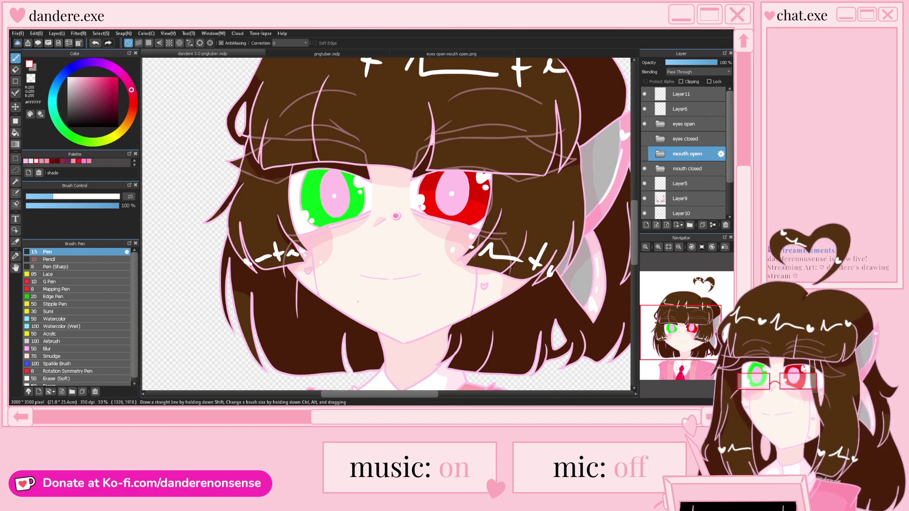
left_click(644, 155)
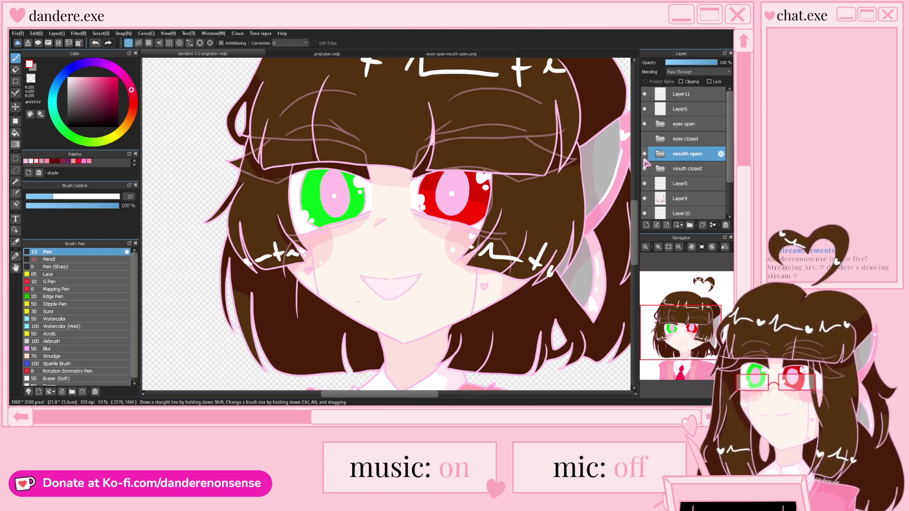
left_click(644, 156)
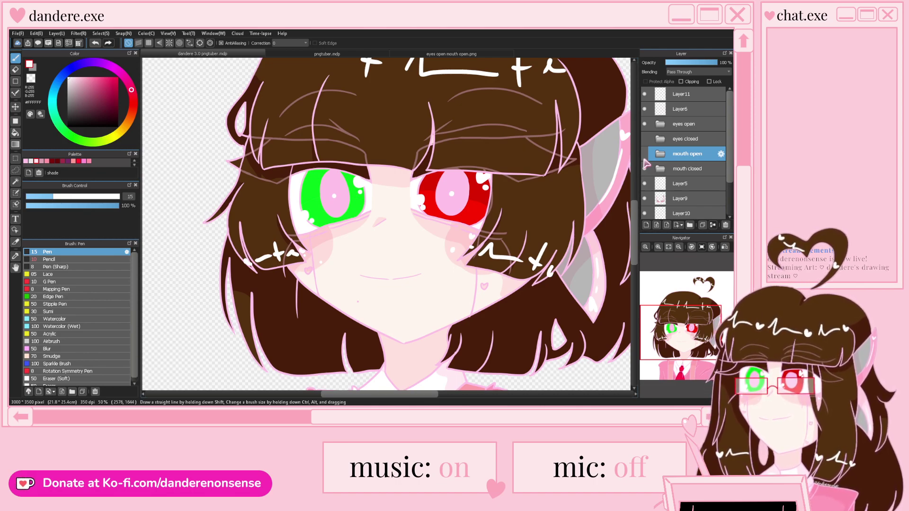
Add a new folder at the top of the layer stack with a new empty layer inside it
scroll(399, 247, "down", 1)
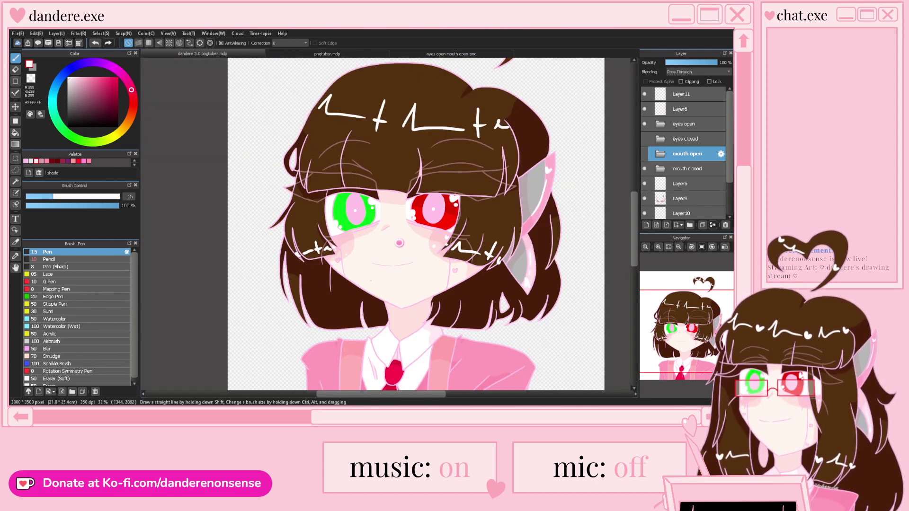
scroll(405, 259, "up", 2)
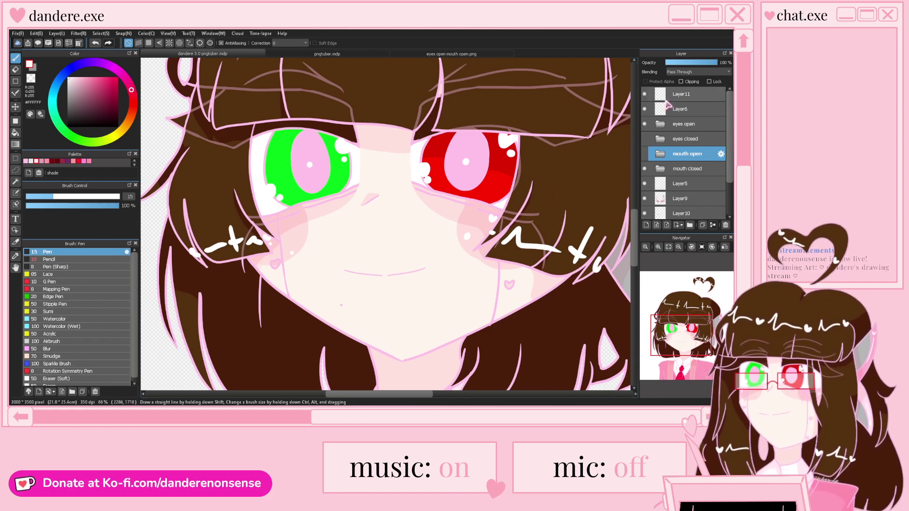
left_click(690, 225)
left_click(656, 225)
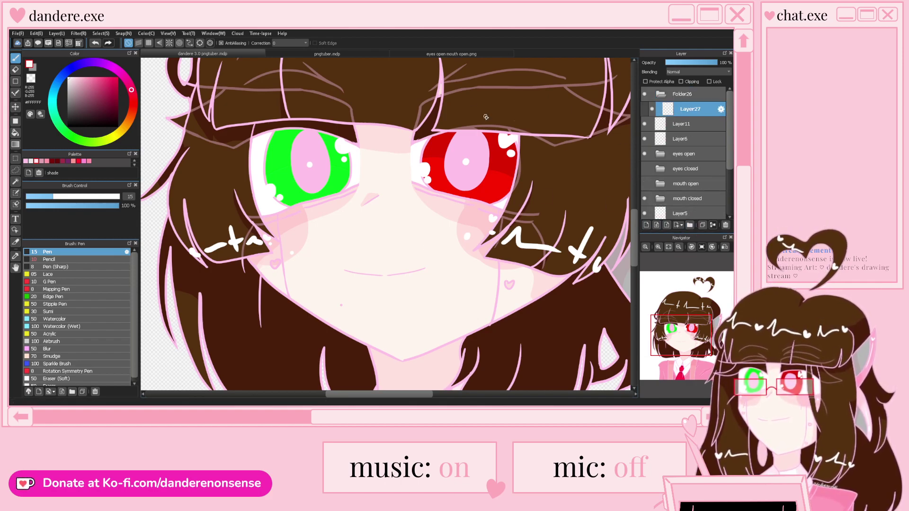
Sample the glasses' red from eyes open mouth open.png, close pngtuber.mdp and return to the avatar drawing
left_click(438, 54)
scroll(422, 168, "up", 3)
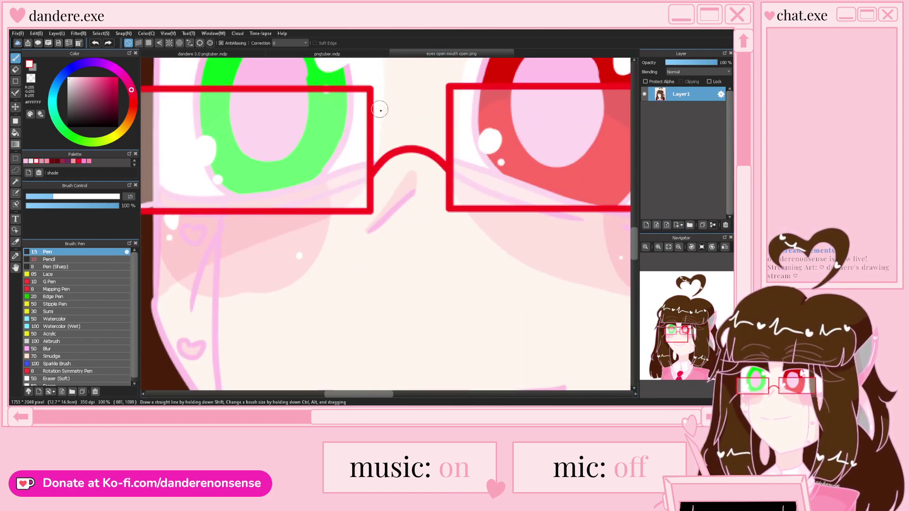
left_click(369, 163, "alt")
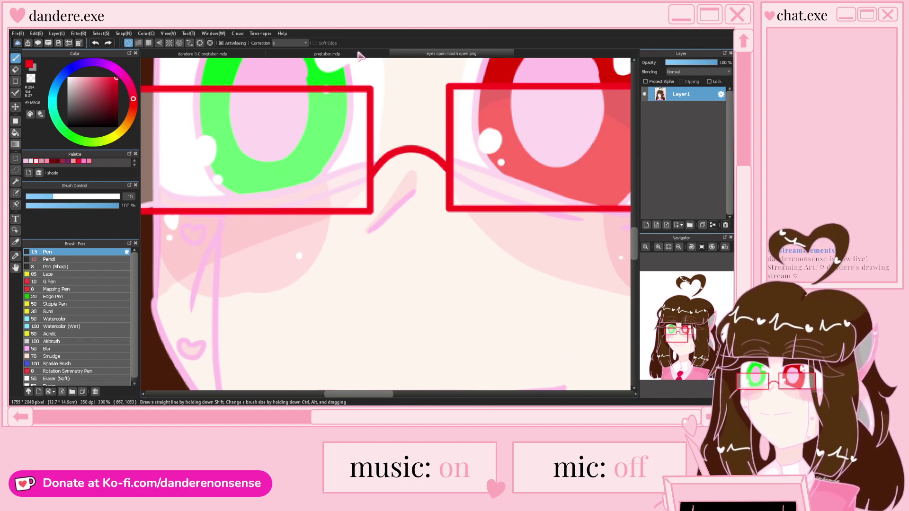
middle_click(318, 53)
left_click(264, 54)
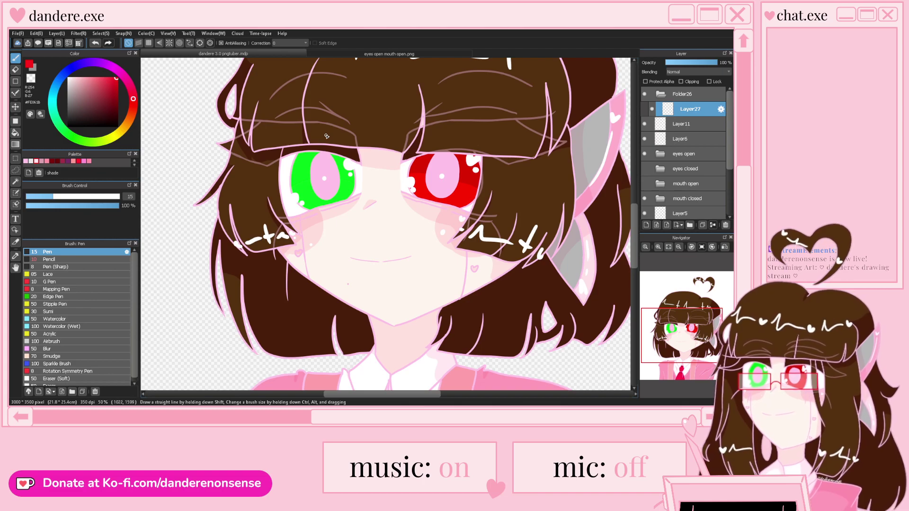
Try drawing a red rectangular lens frame over the green eye with the rectangle shape brush at size 10
key("[")
key("[")
key("[")
key("[")
key("[")
key("[")
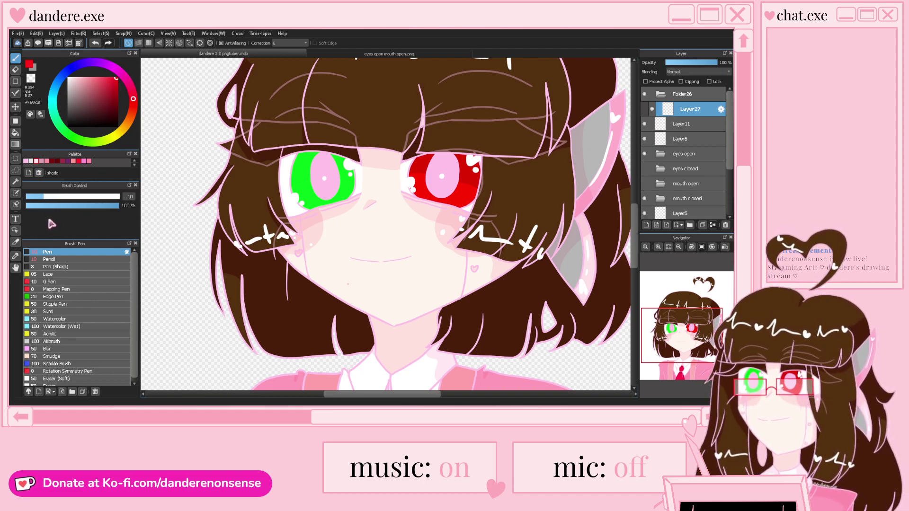
left_click(17, 82)
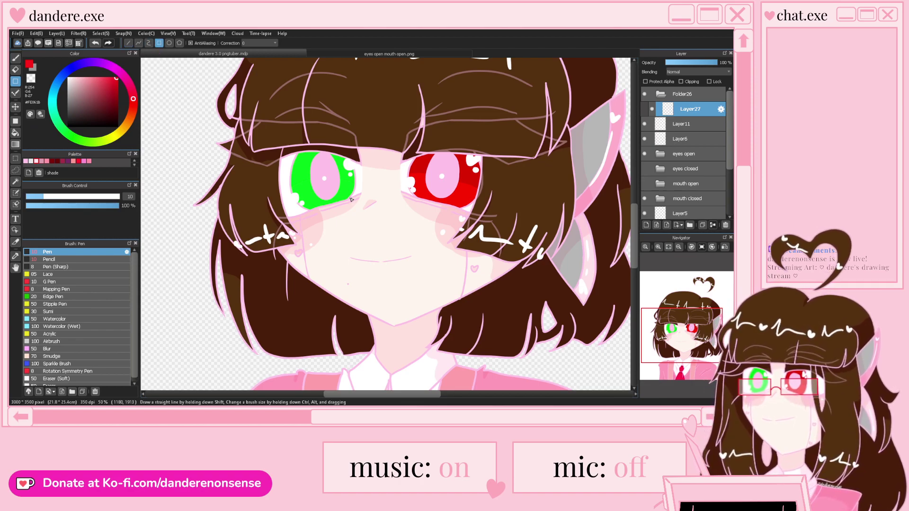
left_click_drag(359, 215, 255, 166)
scroll(255, 166, "up", 1)
key("ctrl+t")
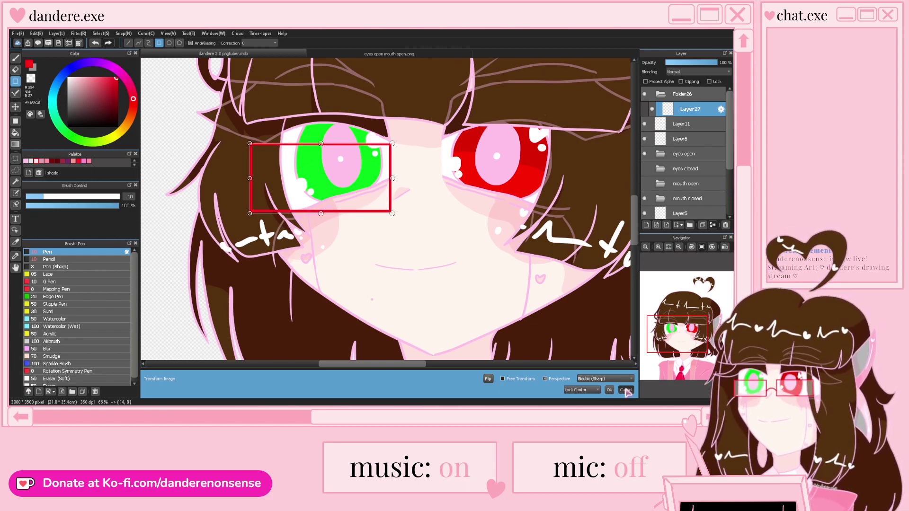
left_click(626, 390)
key("ctrl+z")
Draw a red rectangular lens frame over the green eye at brush size 15, and transform it to be slightly shorter in height
key("]")
key("]")
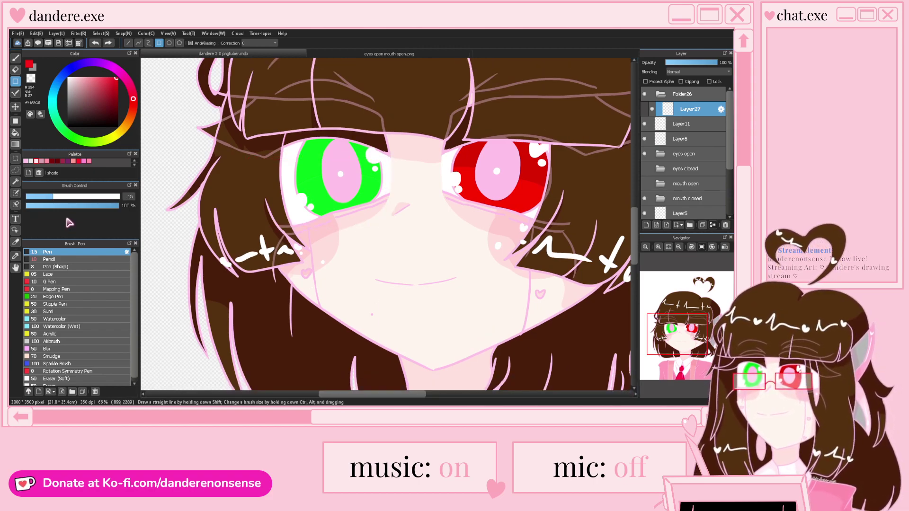
left_click_drag(388, 228, 255, 160)
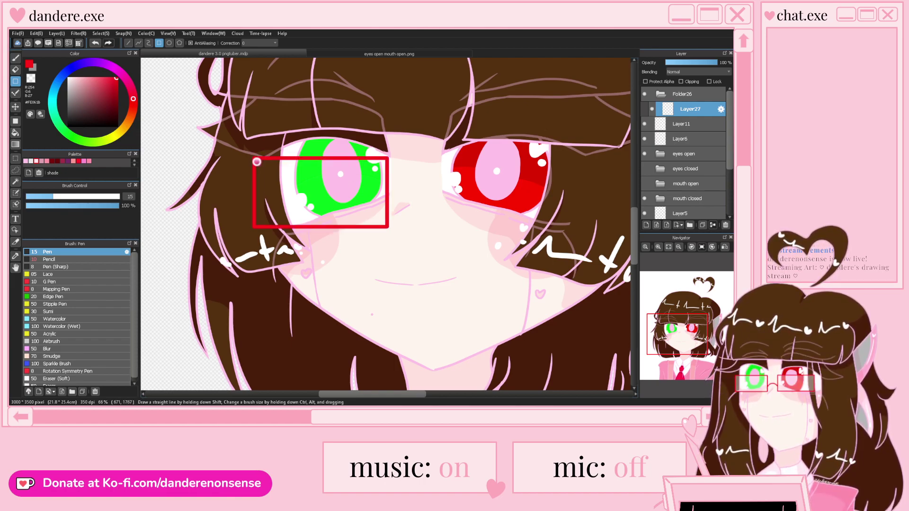
key("ctrl+t")
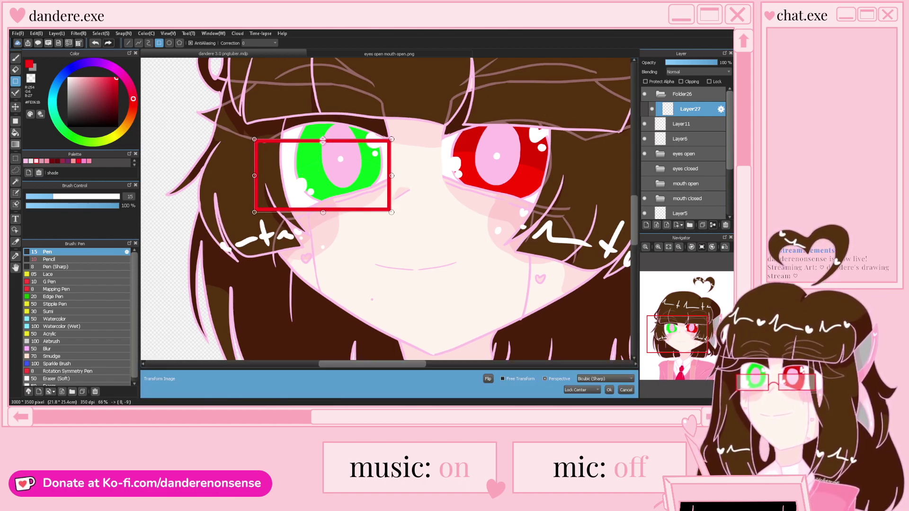
left_click_drag(323, 140, 324, 174)
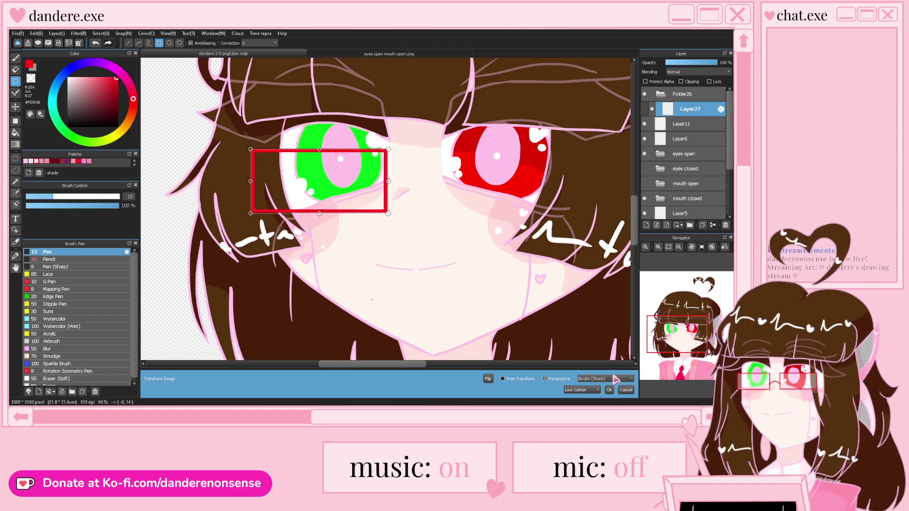
left_click(609, 390)
scroll(393, 182, "down", 1)
scroll(393, 182, "up", 1)
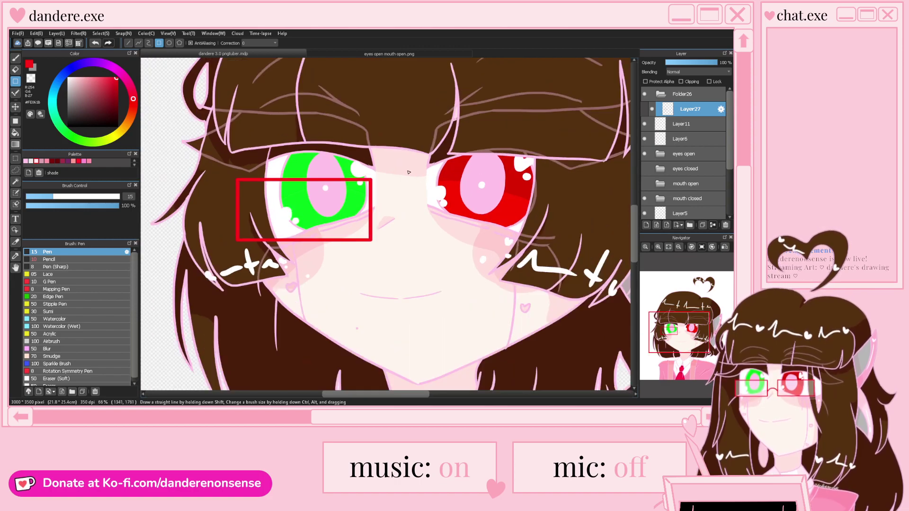
Paste a copy of the lens frame and place it over the red eye, stretched slightly wider
key("ctrl+v")
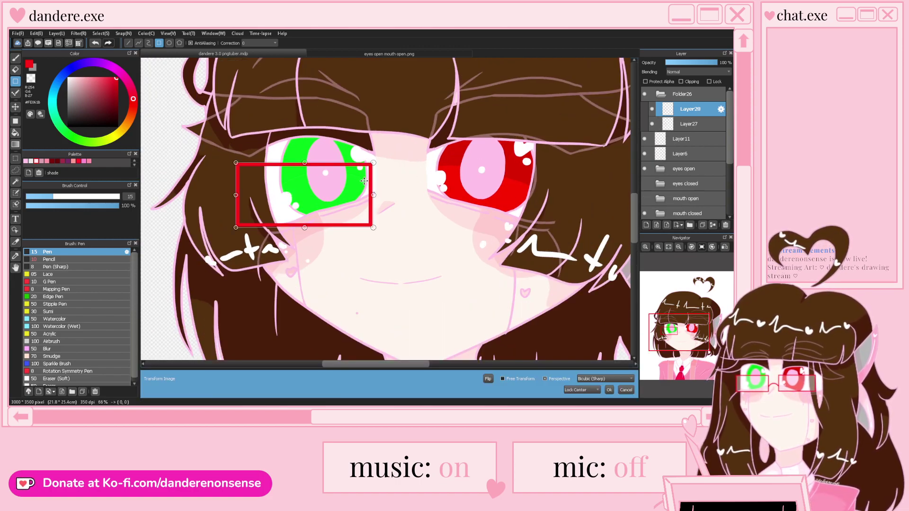
left_click_drag(342, 186, 519, 194)
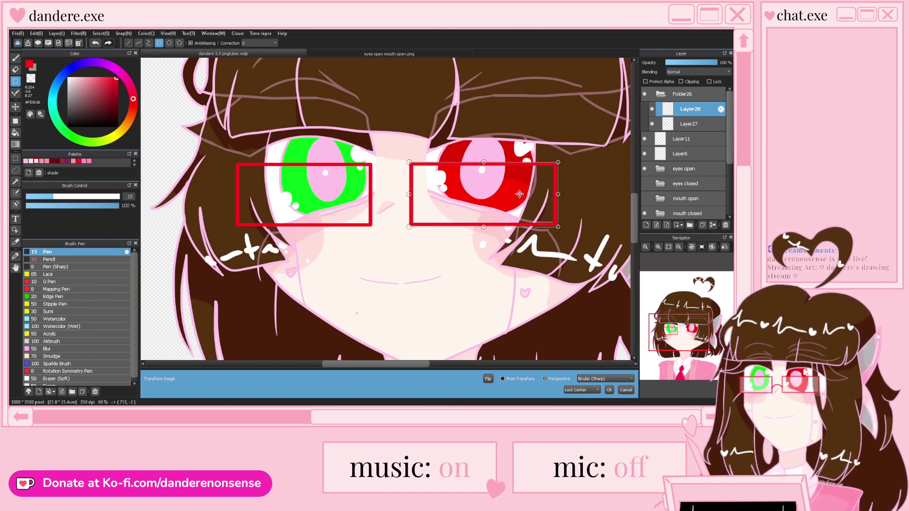
left_click(612, 391)
scroll(400, 214, "up", 5)
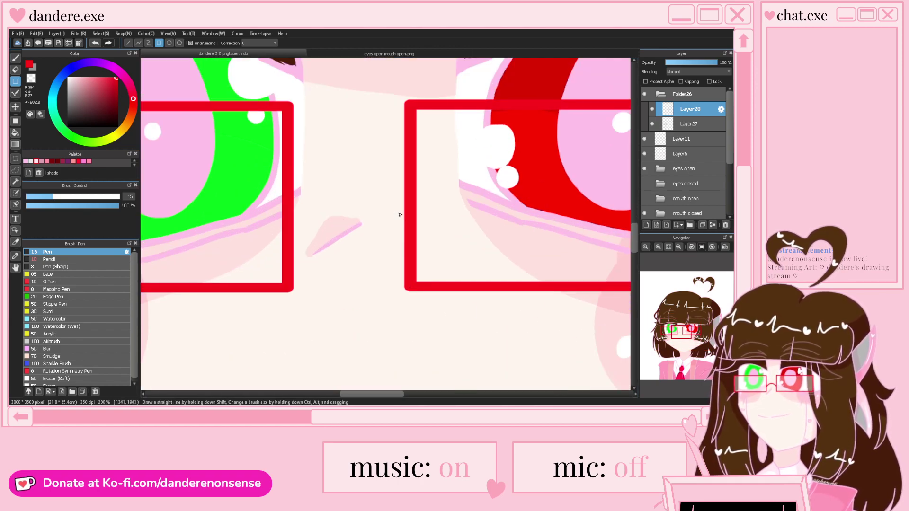
Undo the copied frame's placement and transform it again over the red eye, level with the first lens and slightly wider
key("ctrl+z")
key("ctrl+t")
left_click_drag(284, 207, 680, 207)
left_click_drag(412, 203, 537, 201)
scroll(423, 200, "down", 1)
scroll(421, 200, "up", 1)
left_click_drag(403, 184, 396, 184)
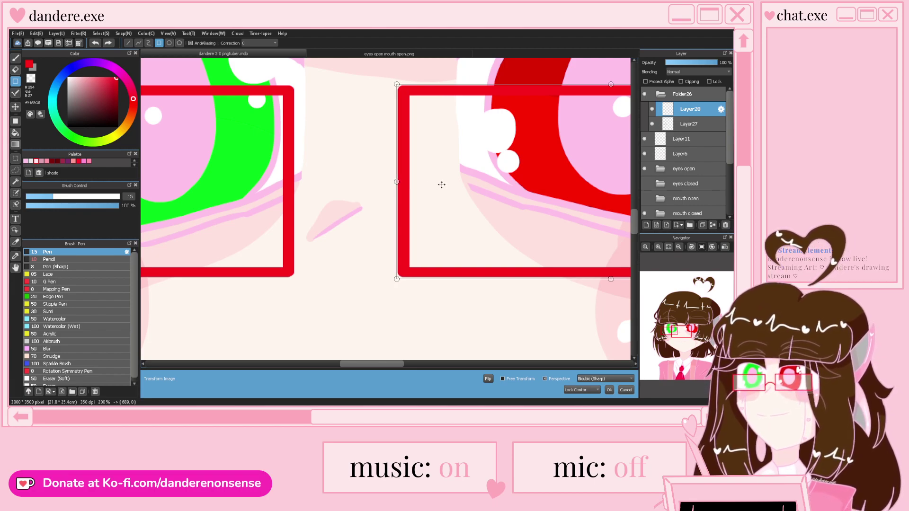
left_click(609, 389)
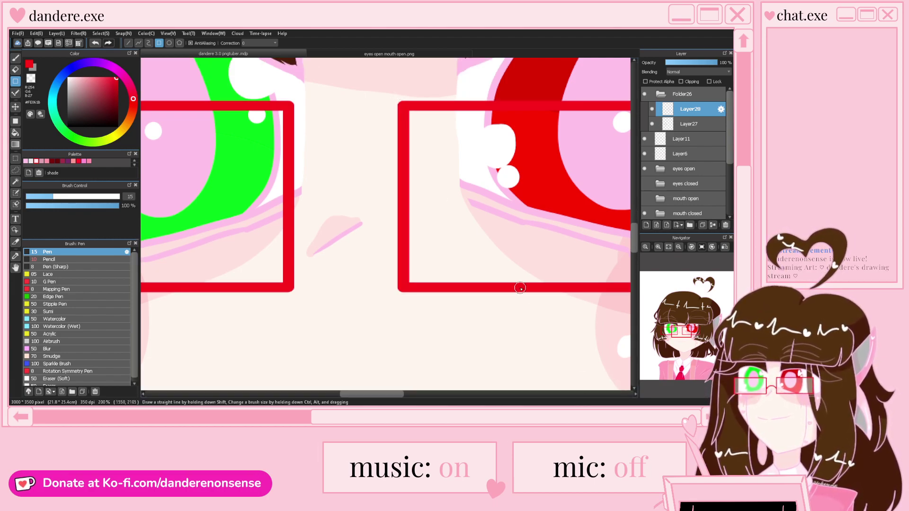
Merge the copied lens frame layer down into the first lens frame's layer
scroll(389, 225, "down", 2)
scroll(389, 226, "down", 1)
scroll(391, 229, "up", 2)
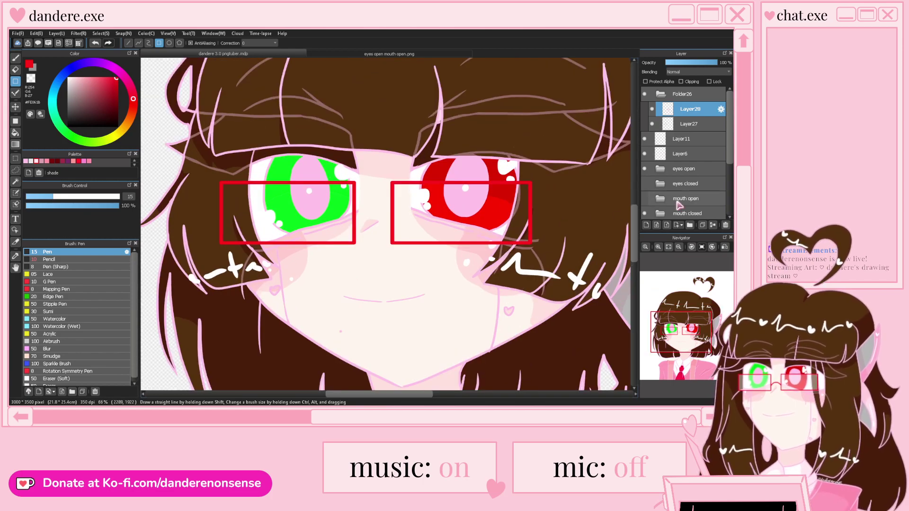
left_click(725, 225)
scroll(348, 253, "up", 1)
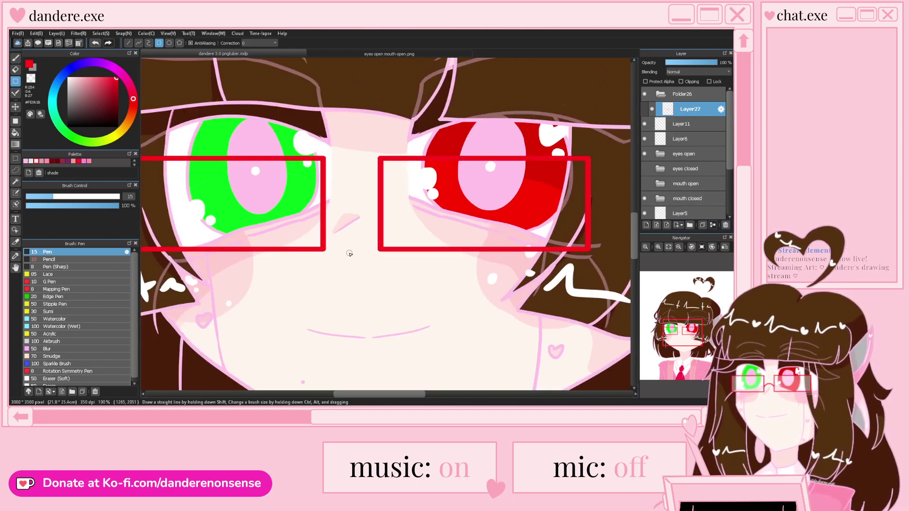
Draw a curved red bridge joining the two lens frames above the nose with the Pen at size 18
key("b")
left_click(64, 197)
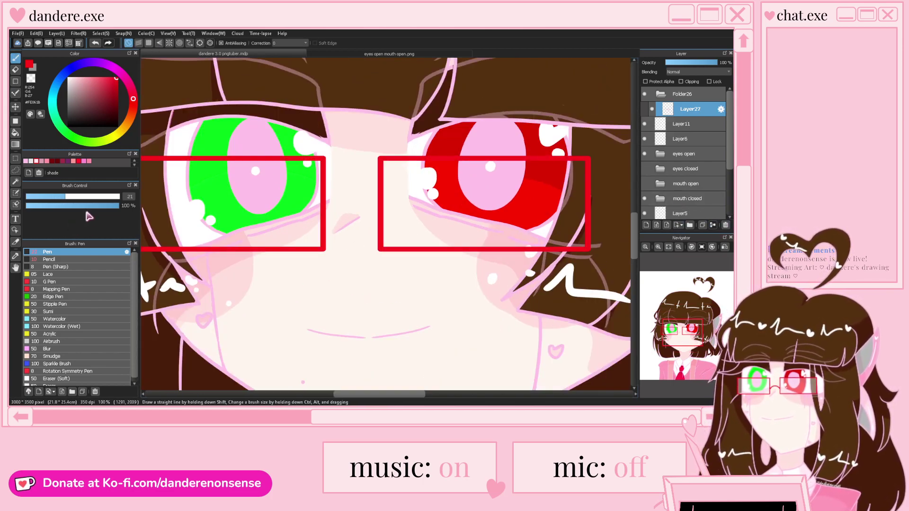
key("bracketleft")
scroll(385, 216, "up", 3)
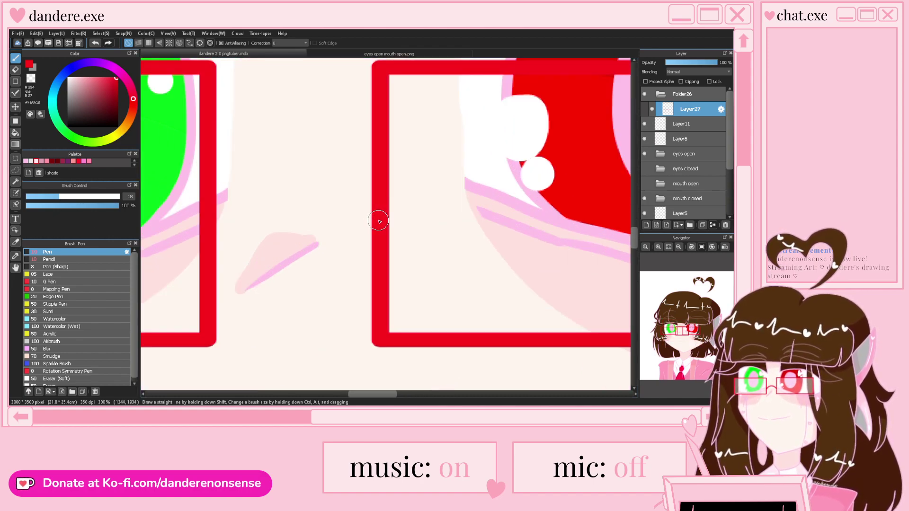
mouse_move(379, 220)
left_mouse_down()
mouse_move(255, 209)
mouse_move(233, 237)
left_mouse_up()
key("ctrl+z")
scroll(285, 207, "down", 2)
scroll(265, 229, "up", 3)
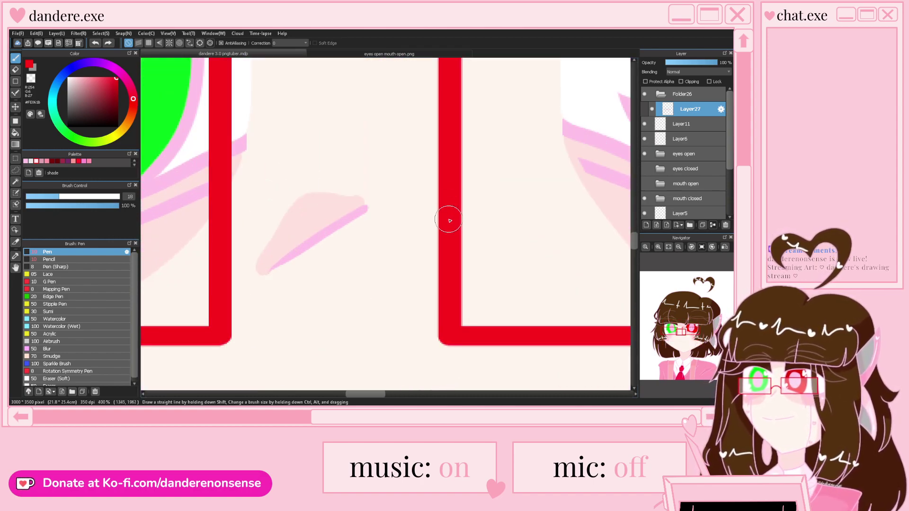
left_click_drag(449, 220, 323, 134)
mouse_move(222, 215)
left_mouse_down()
mouse_move(259, 155)
mouse_move(353, 133)
left_mouse_up()
Transform the glasses layer, moving the whole frame slightly down on the face
scroll(355, 135, "down", 4)
scroll(354, 136, "down", 3)
scroll(355, 136, "up", 3)
scroll(371, 155, "up", 1)
key("ctrl+t")
left_click_drag(372, 154, 372, 160)
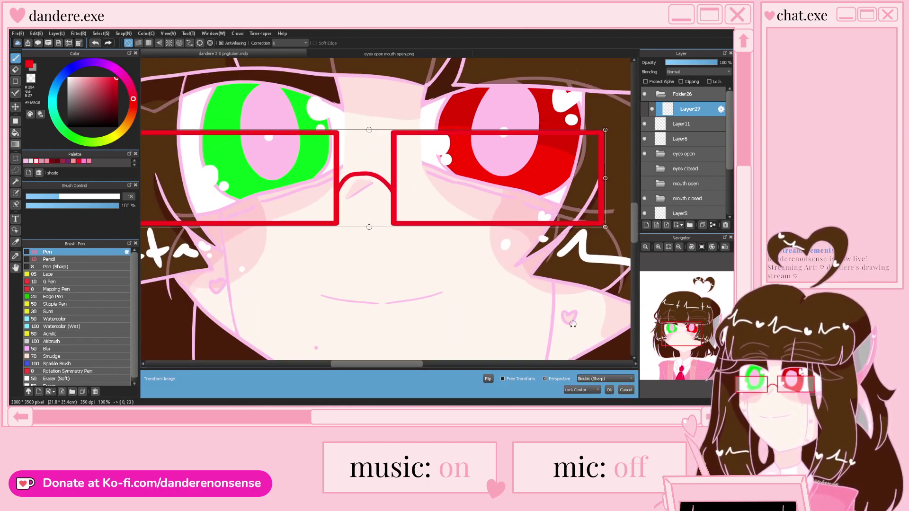
left_click(609, 390)
Hide all the other layers and folders so only the red glasses frame is shown
left_click(644, 124)
left_click(644, 139)
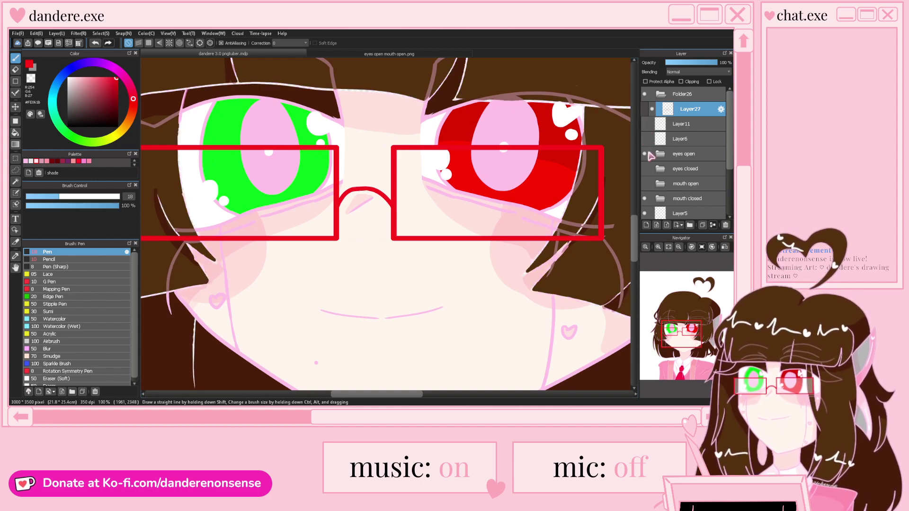
left_click(644, 154)
scroll(648, 202, "down", 2)
left_click(644, 161)
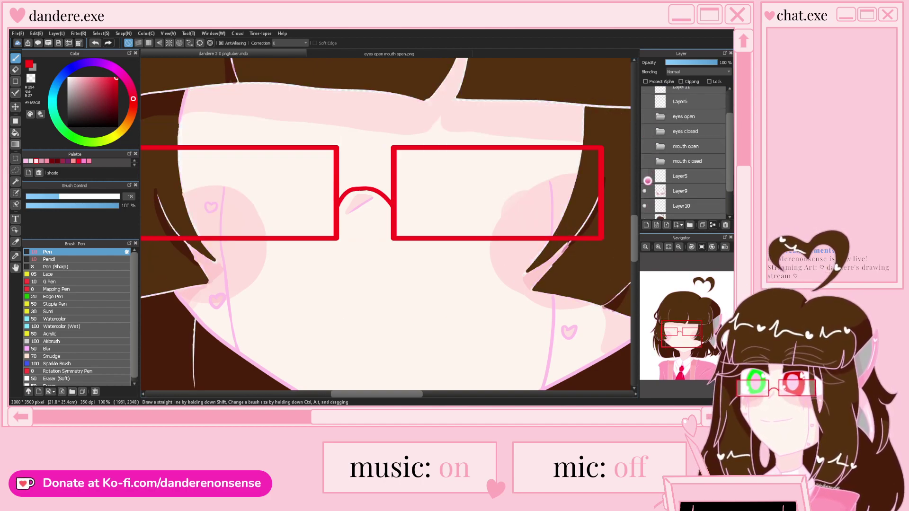
left_click(644, 177)
left_click(644, 191)
scroll(645, 197, "down", 1)
left_click(644, 188)
left_click(646, 202)
scroll(648, 204, "up", 5)
Add a new layer beneath the glasses frame layer inside the same folder and select it
left_click(645, 225)
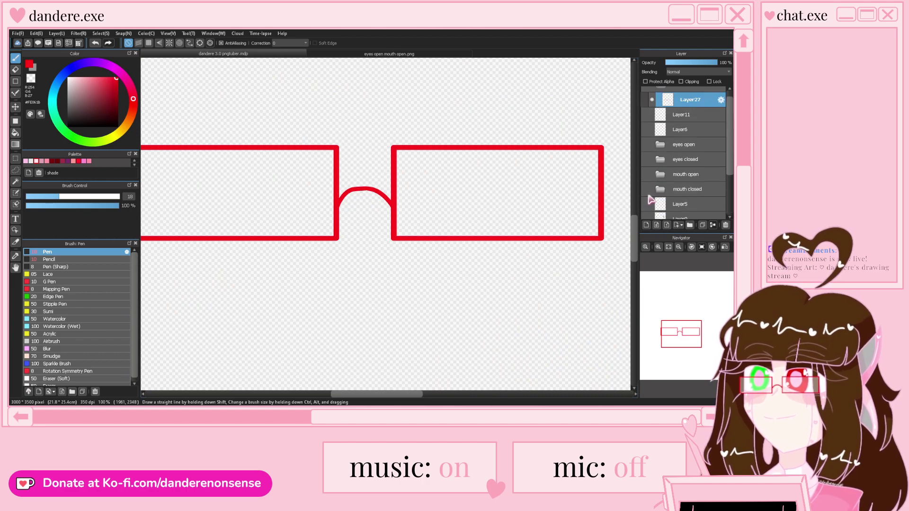
left_click(645, 226)
left_click_drag(685, 123, 689, 105)
left_click(690, 124)
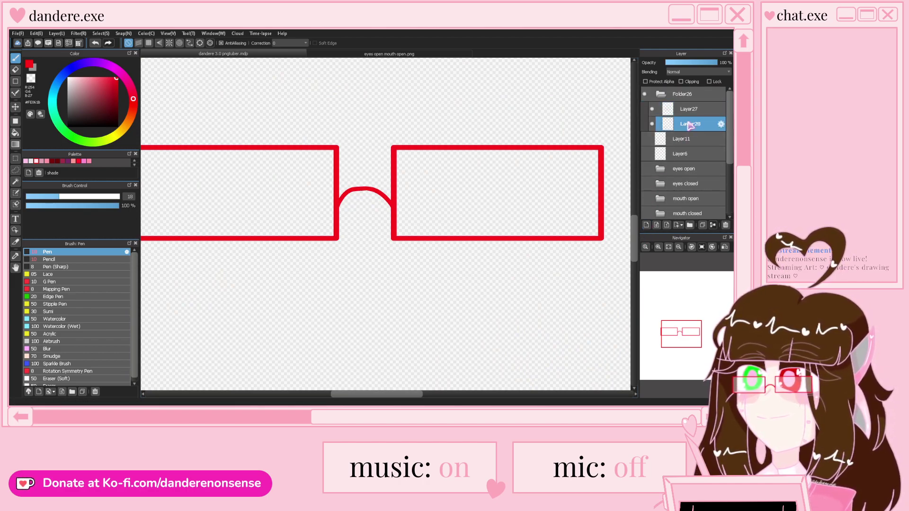
Fill both lenses of the glasses with white on the new layer and lower that layer's opacity to 40%
left_click_drag(82, 103, 46, 56)
left_click(15, 134)
left_click(216, 195)
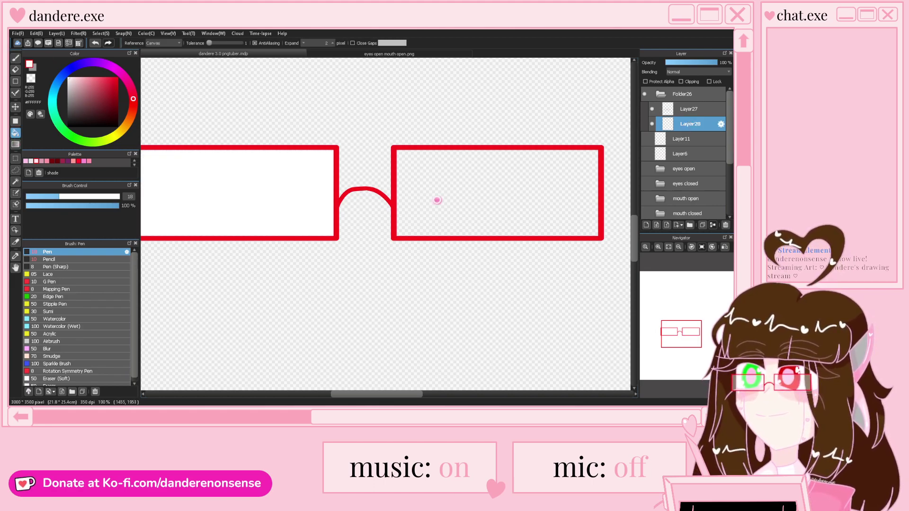
left_click(436, 198)
left_click(689, 63)
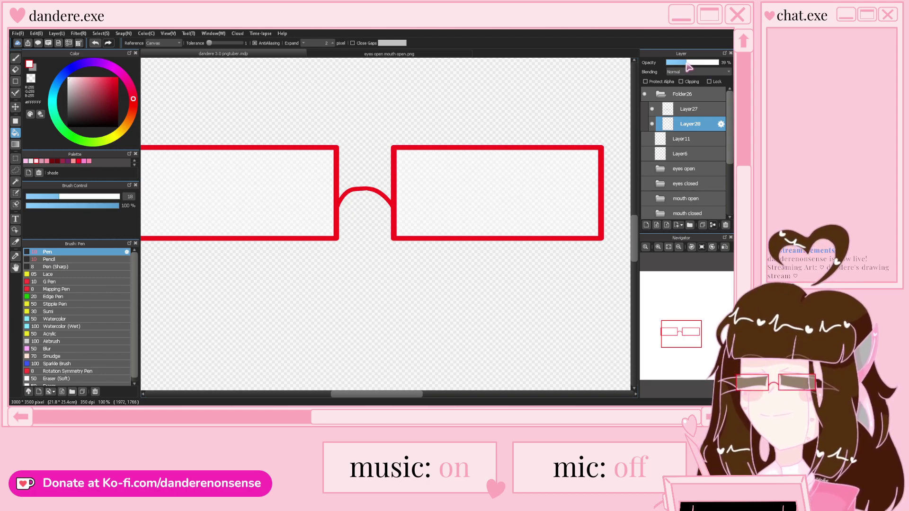
Show the rest of the avatar's layers again with the eyes open and mouth open folders, keeping both closed folders hidden
left_click(644, 139)
left_click(644, 154)
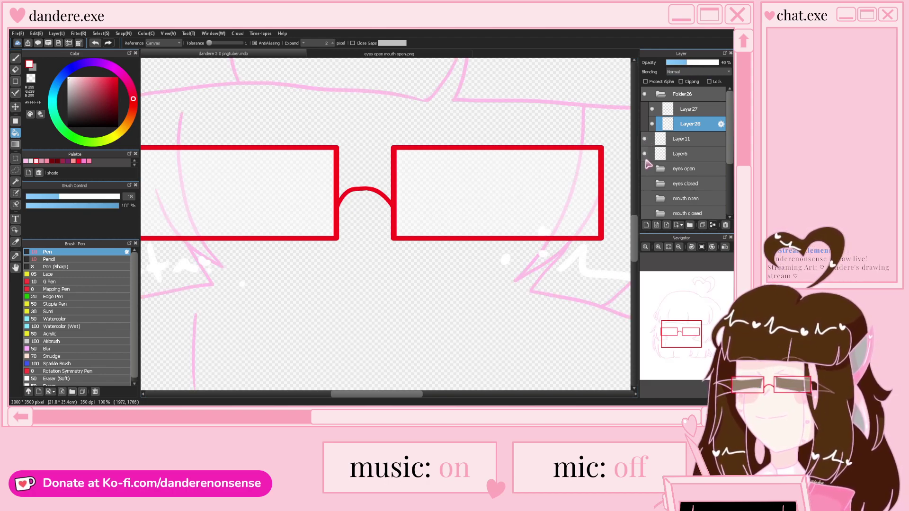
left_click(644, 168)
left_click(644, 183)
left_click(644, 198)
left_click(644, 185)
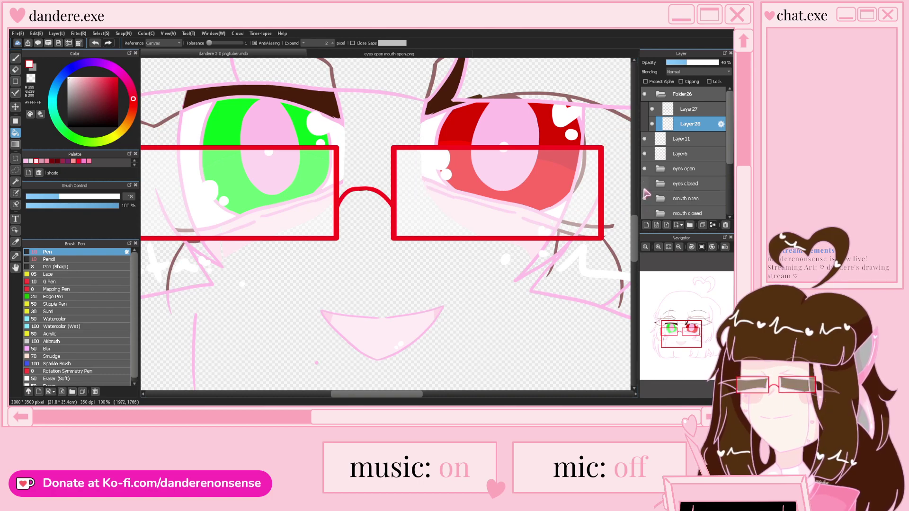
scroll(646, 199, "down", 3)
left_click(644, 182)
left_click(644, 197)
scroll(645, 197, "down", 3)
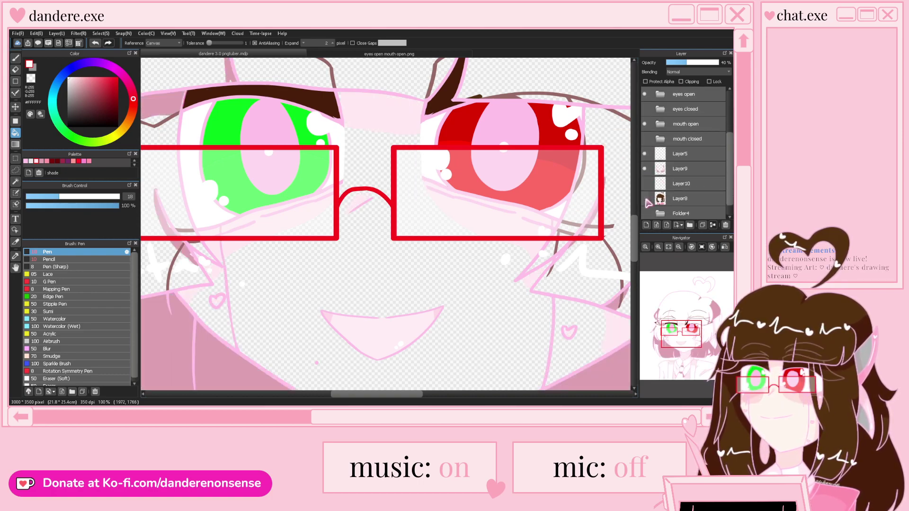
left_click(644, 184)
left_click(644, 199)
Examine the glasses on the whole avatar and compare them with the older drawing in eyes open mouth open.png
scroll(402, 202, "down", 4)
scroll(405, 203, "up", 1)
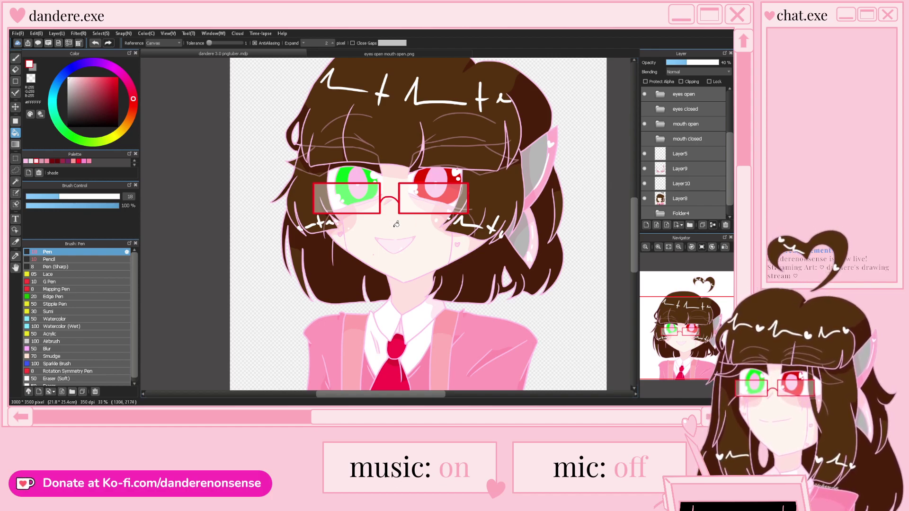
scroll(396, 224, "up", 3)
scroll(396, 224, "down", 1)
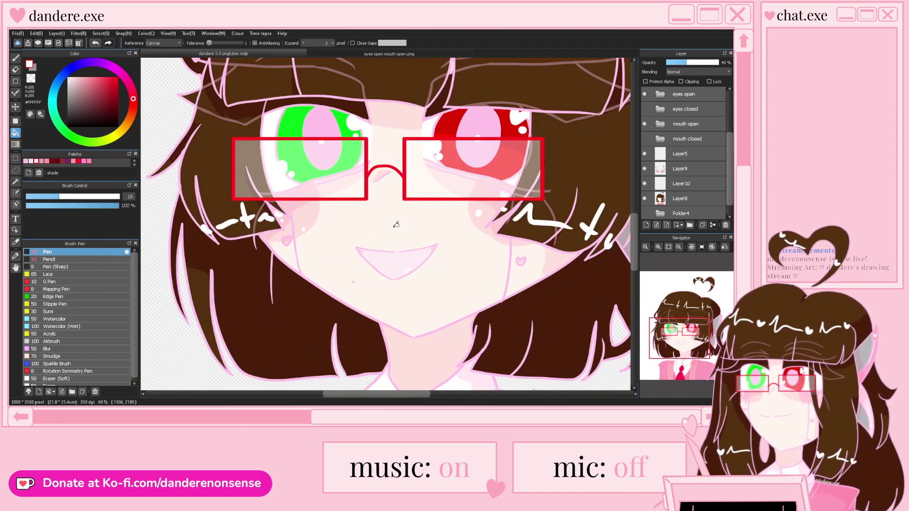
scroll(396, 223, "down", 3)
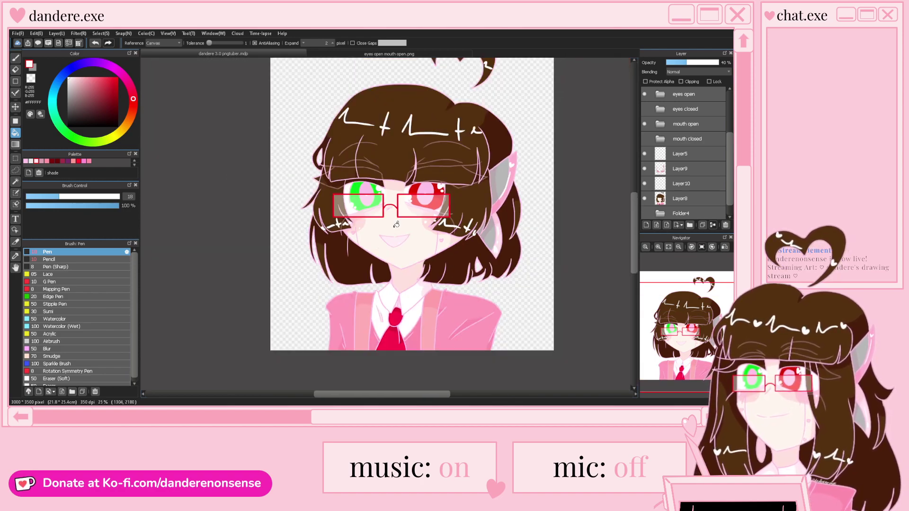
scroll(396, 224, "down", 1)
scroll(415, 158, "up", 1)
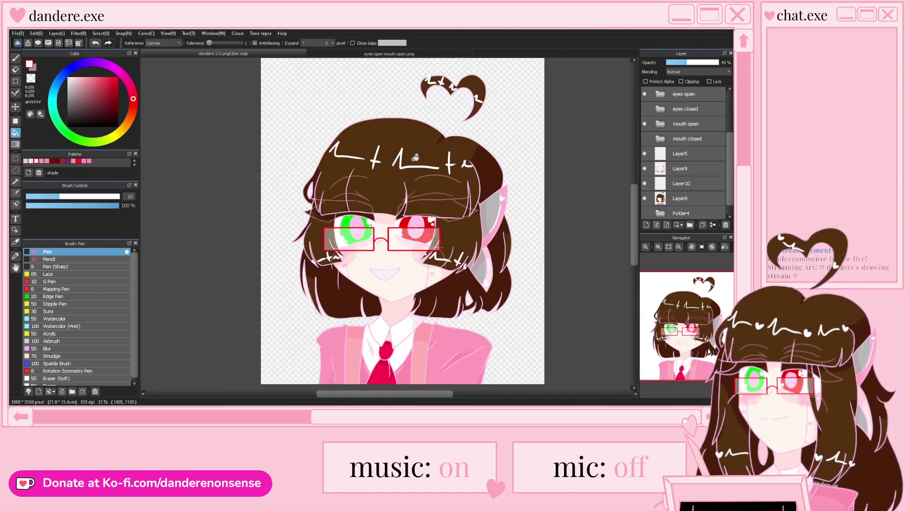
left_click(369, 56)
scroll(407, 184, "down", 2)
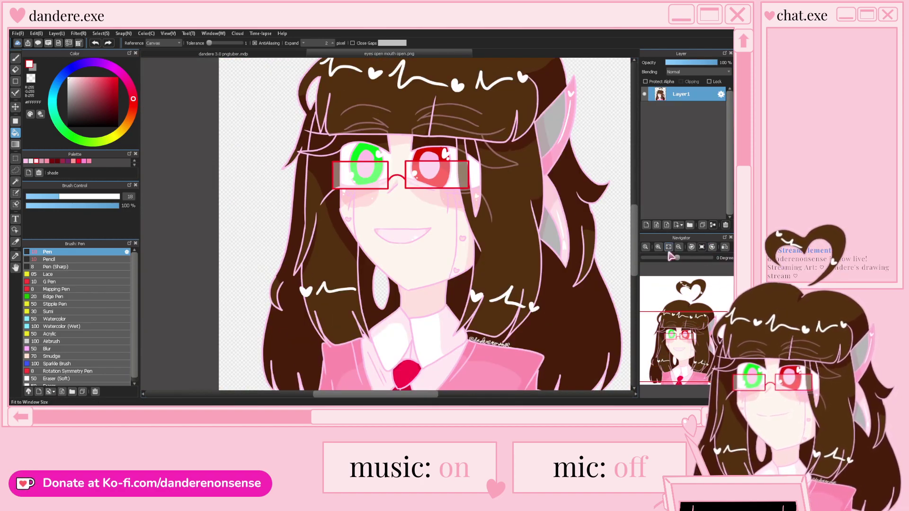
left_click(668, 247)
left_click(241, 56)
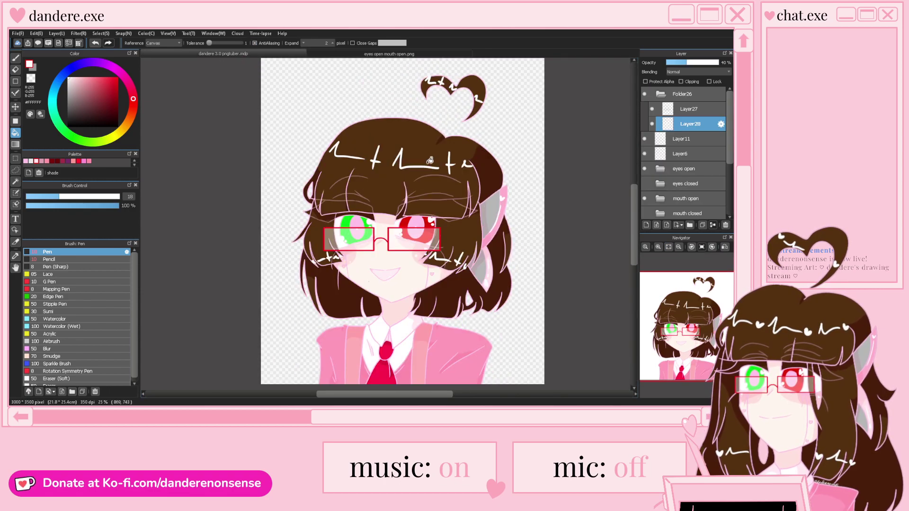
left_click(678, 247)
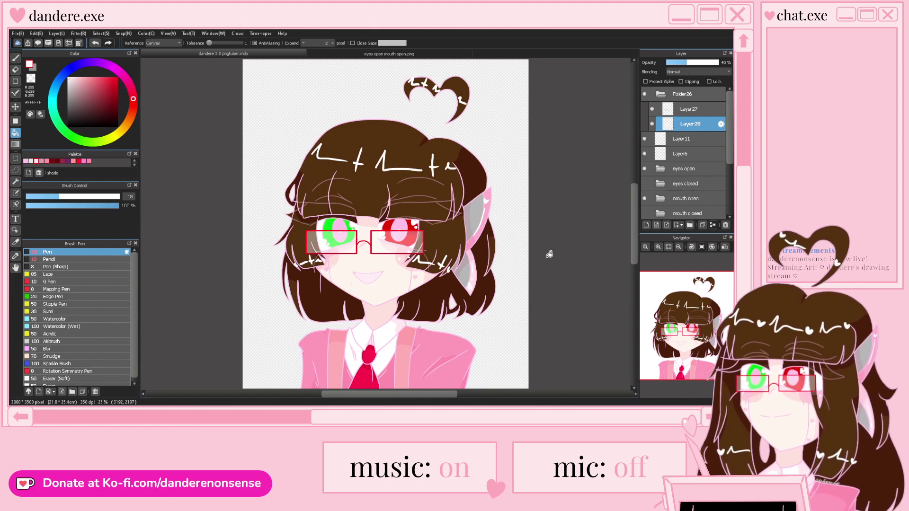
scroll(346, 250, "up", 1)
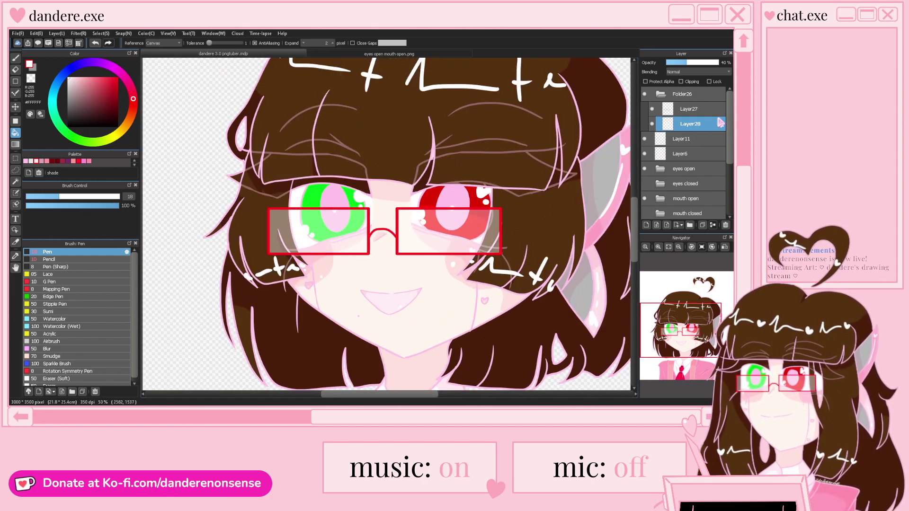
Transform the glasses folder, moving the frame and lenses together about 34 pixels up on the face
left_click(662, 96)
key("ctrl+t")
scroll(452, 215, "down", 1)
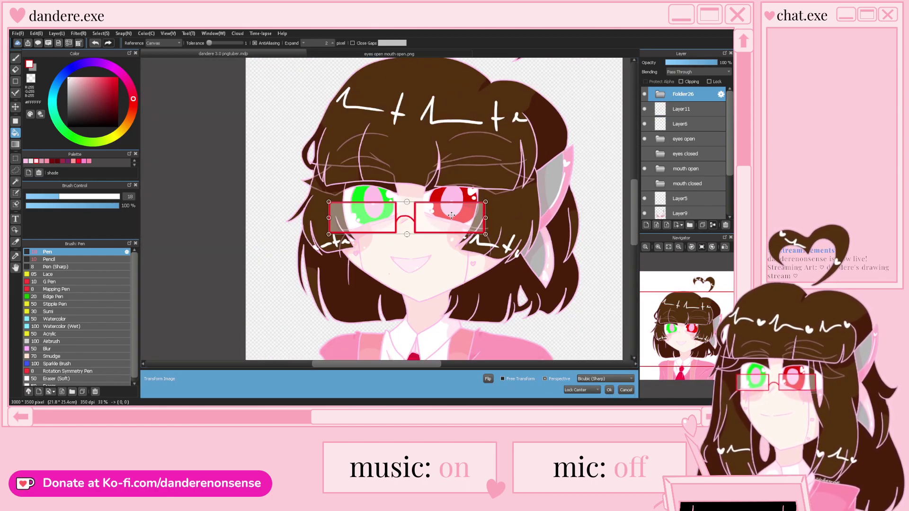
left_click_drag(451, 215, 453, 211)
scroll(450, 211, "up", 2)
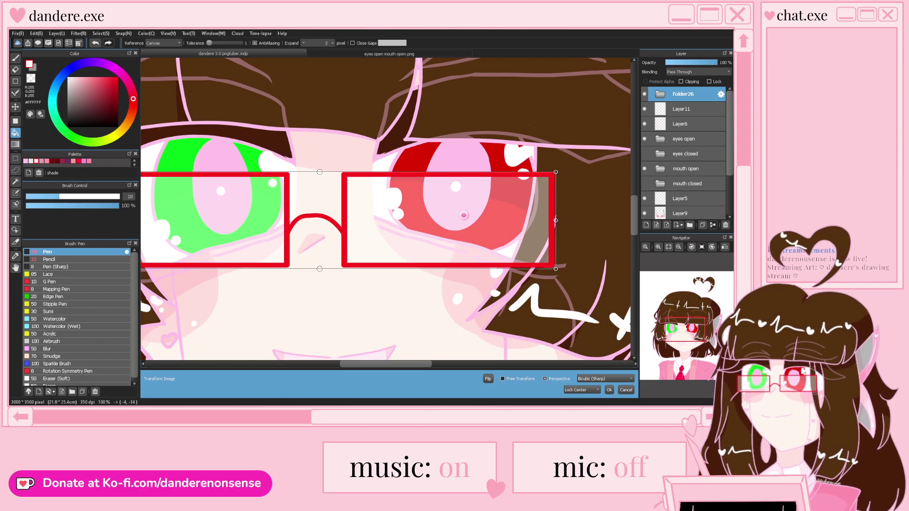
scroll(461, 212, "down", 1)
left_click(611, 390)
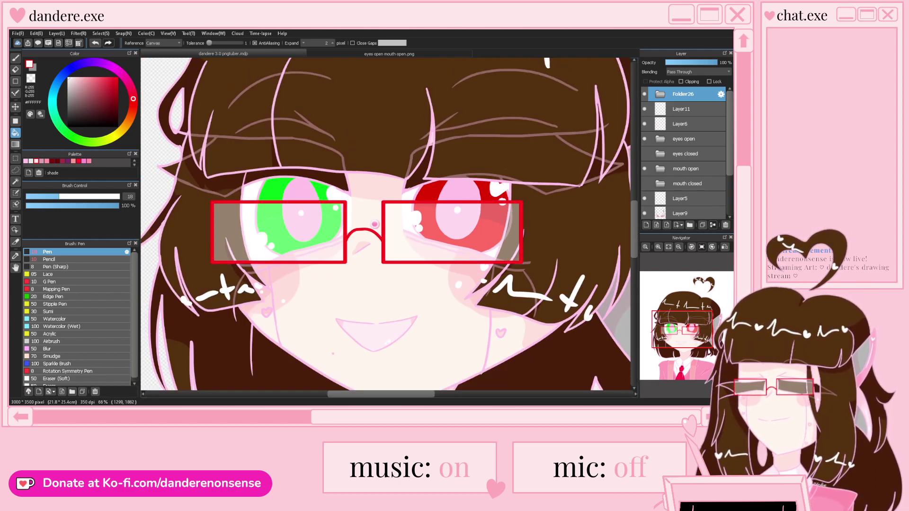
scroll(442, 232, "down", 3)
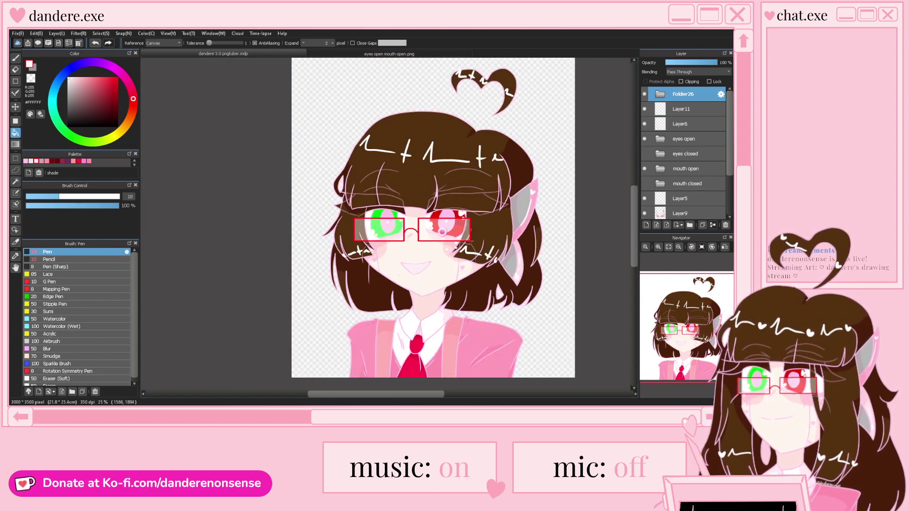